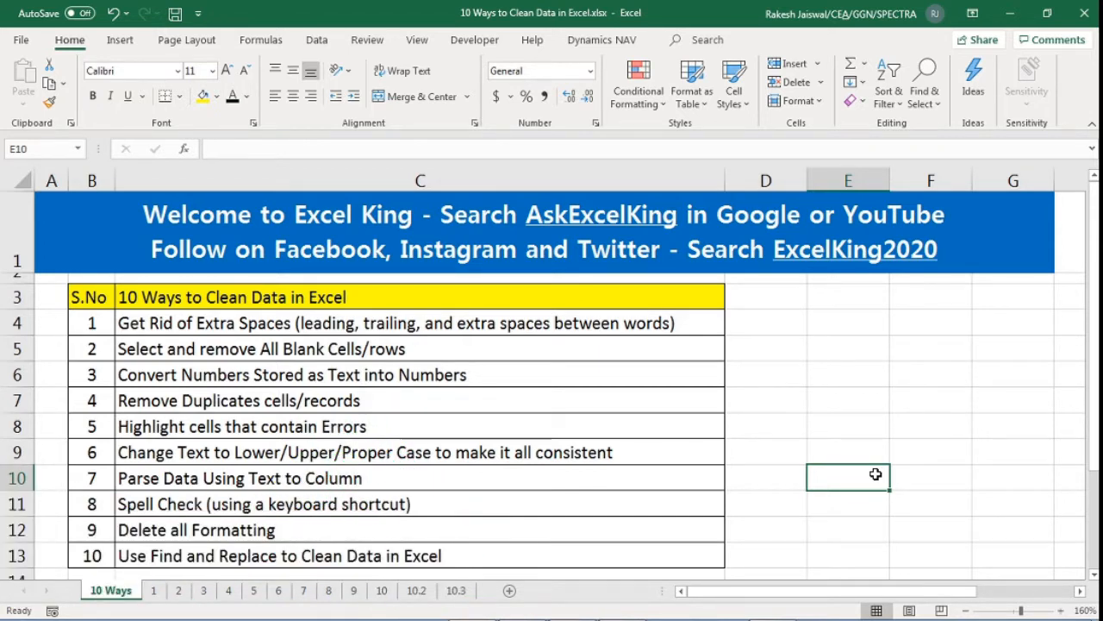
Review the ten data-cleaning methods listed in C4:C13 of the 10 Ways sheet, starting with getting rid of extra spaces
left_click(143, 327)
left_click(179, 353)
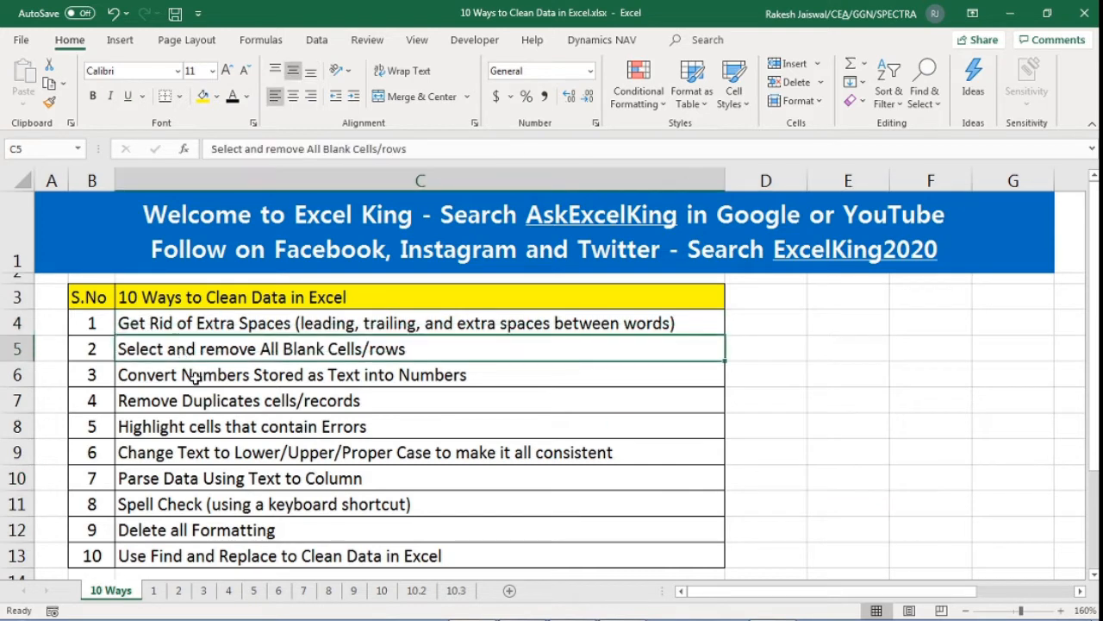
left_click(194, 378)
left_click(197, 403)
left_click(199, 455)
left_click(200, 480)
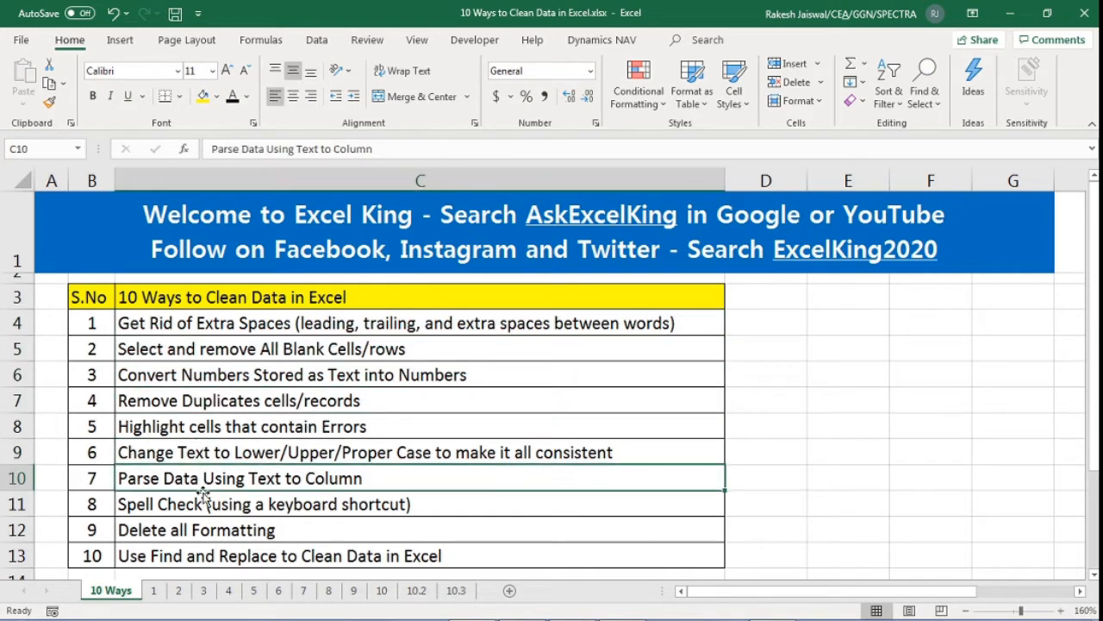
left_click(201, 504)
left_click(203, 527)
left_click(213, 554)
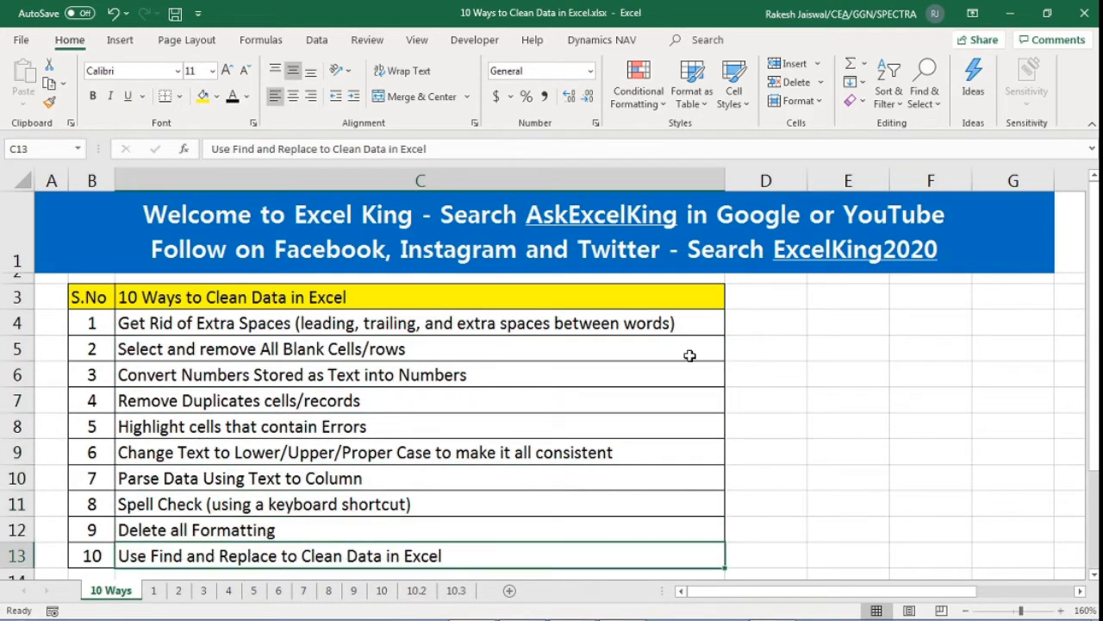
left_click(402, 326)
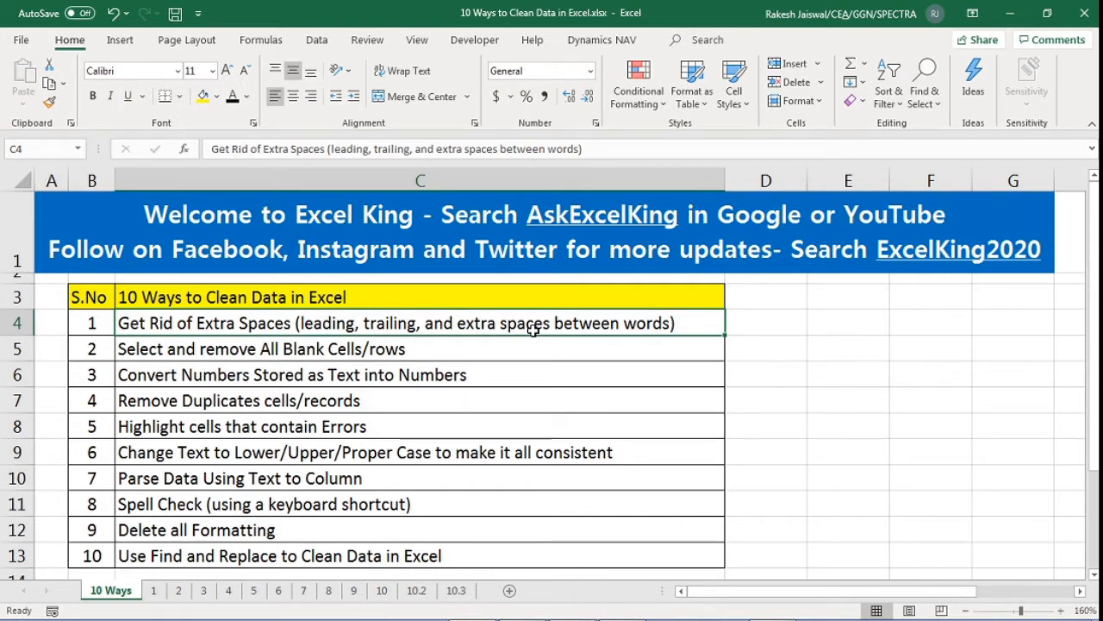
Open sheet 1 and examine the spaces between the words in cells A3 and A4
left_click(154, 592)
left_click(173, 344)
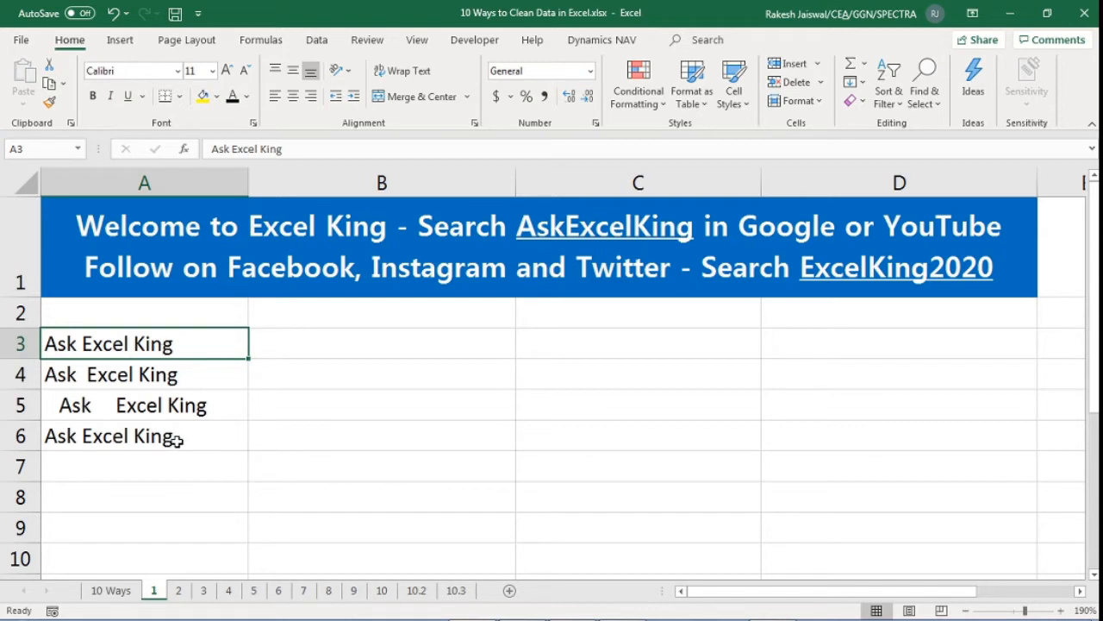
double_click(190, 345)
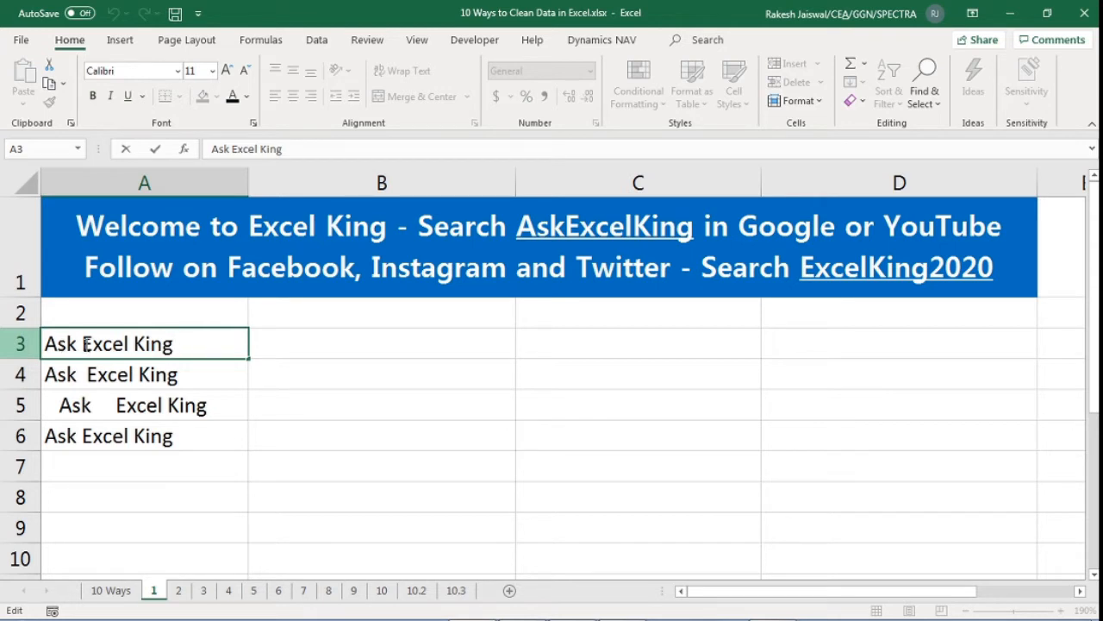
left_click(81, 343)
left_click(130, 343)
left_click(172, 374)
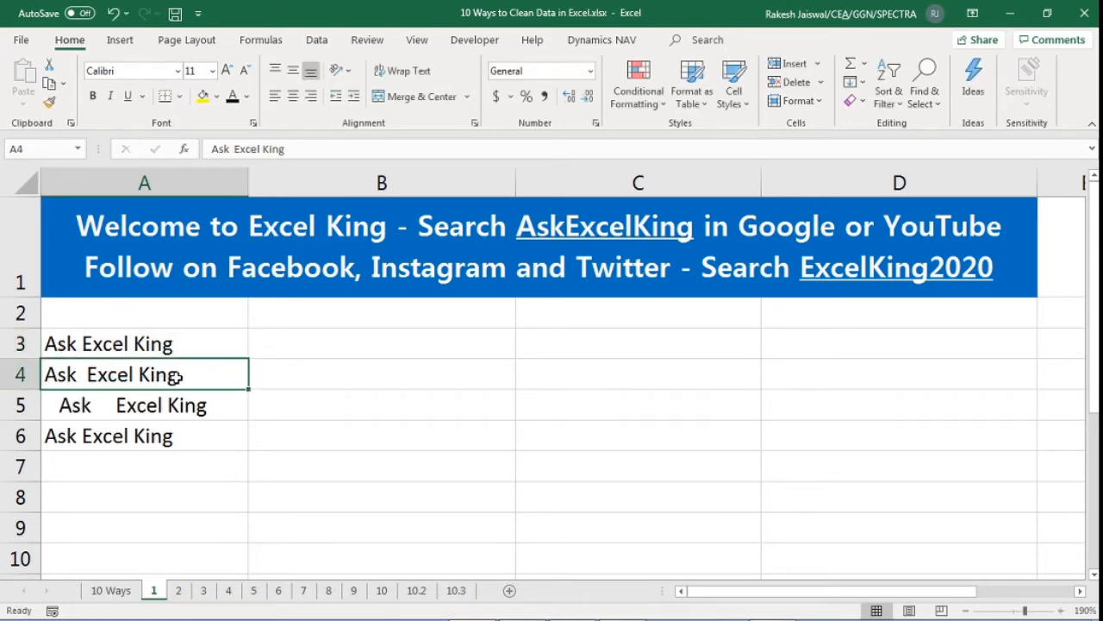
double_click(85, 374)
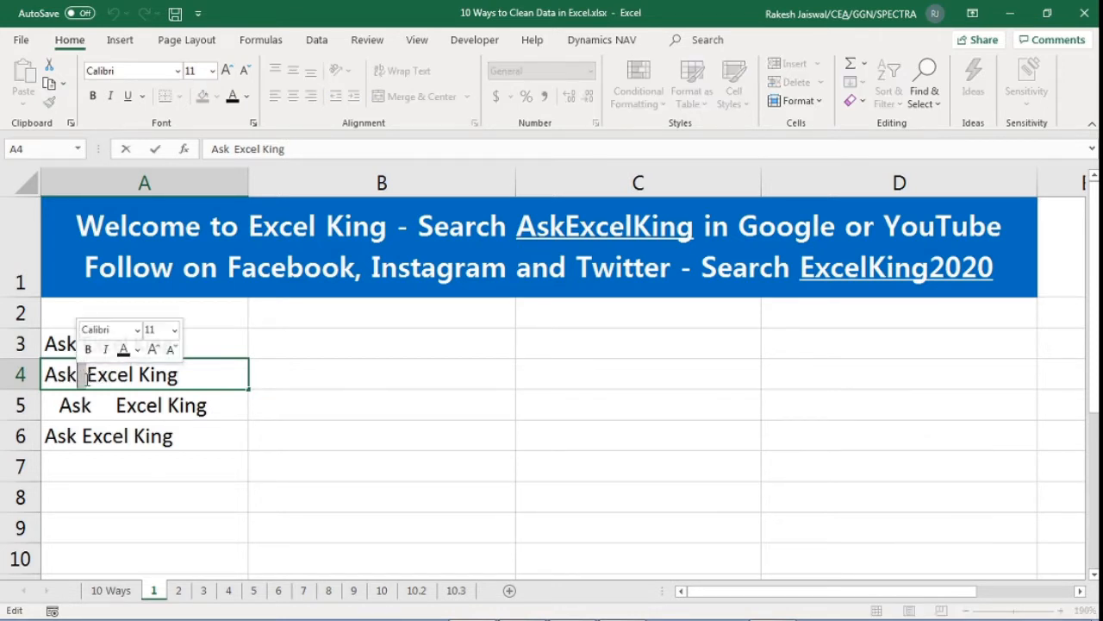
Examine cell A5 for leading and in-between spaces and cell A6 for trailing spaces
left_click(176, 407)
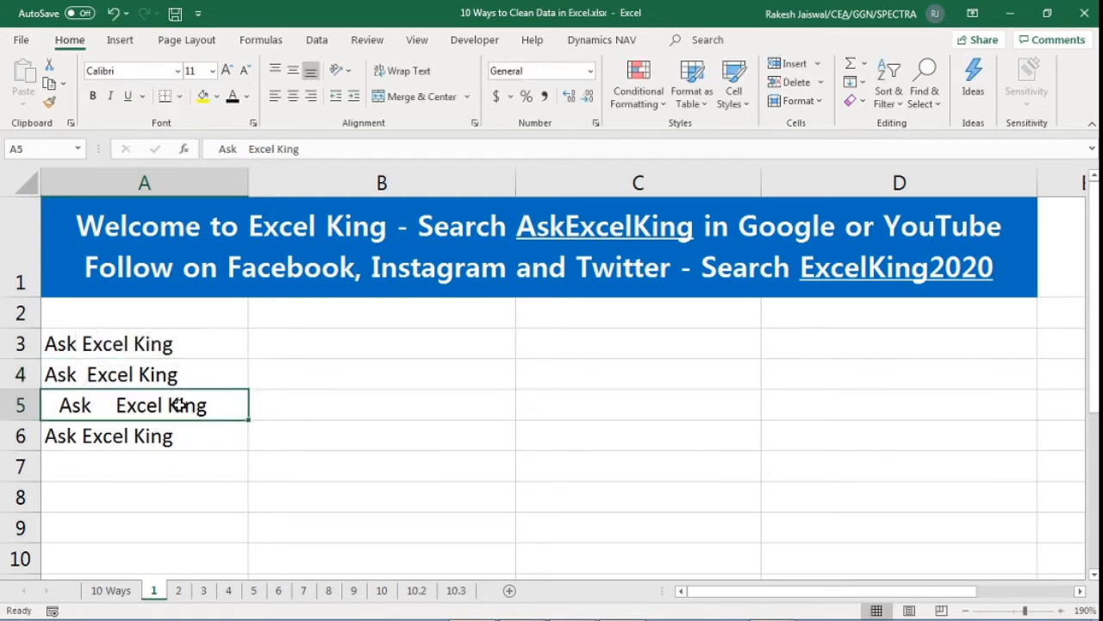
double_click(62, 404)
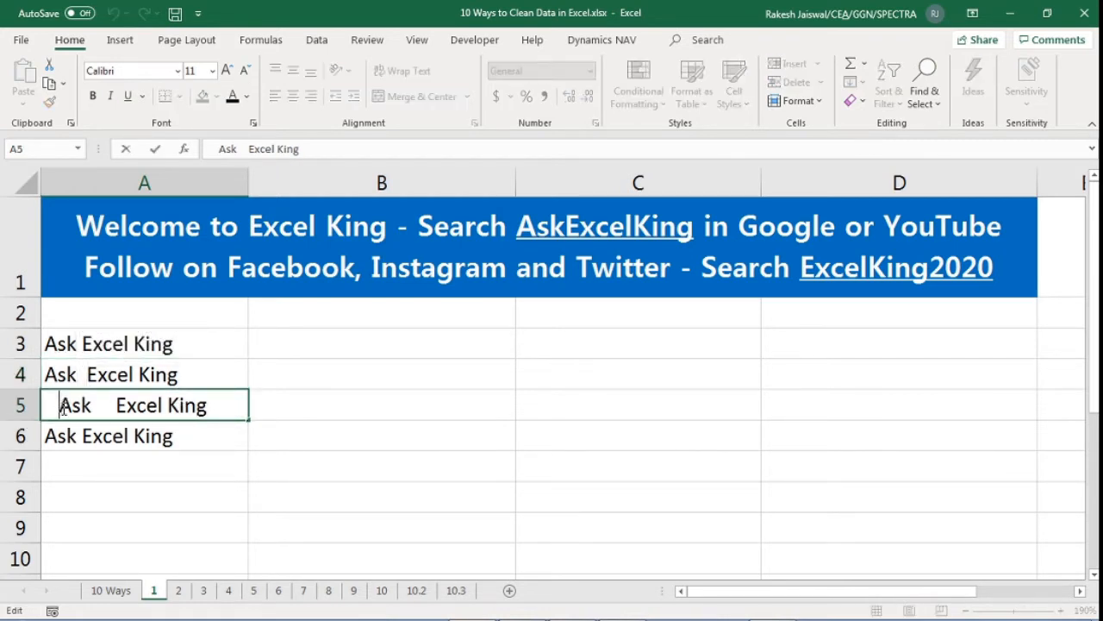
left_click_drag(44, 405, 115, 405)
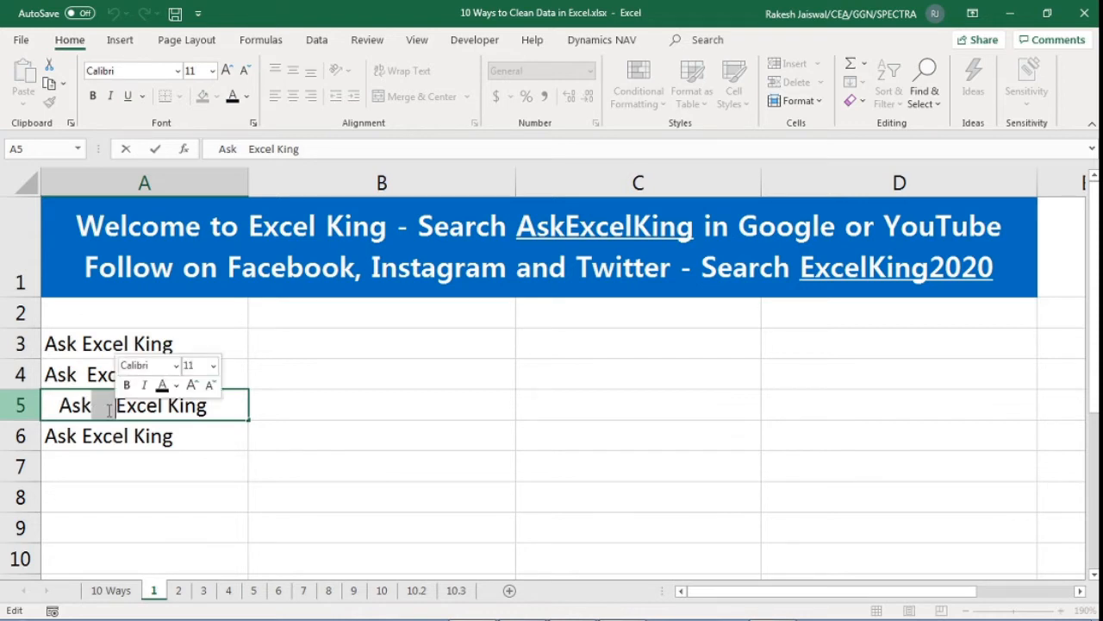
left_click(123, 438)
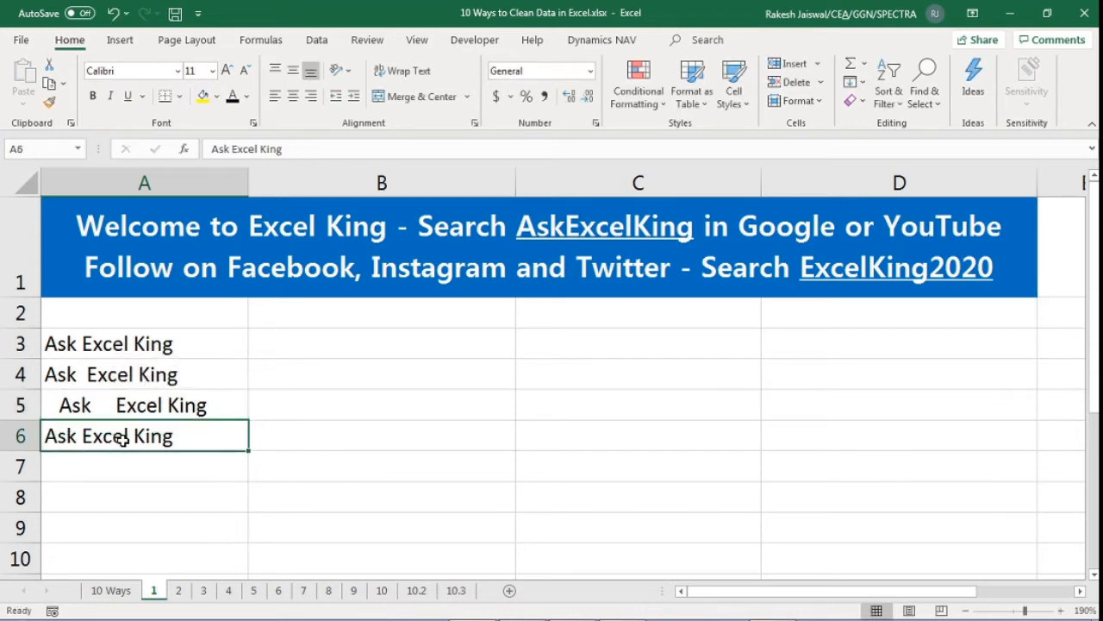
double_click(202, 441)
left_click_drag(171, 440, 207, 441)
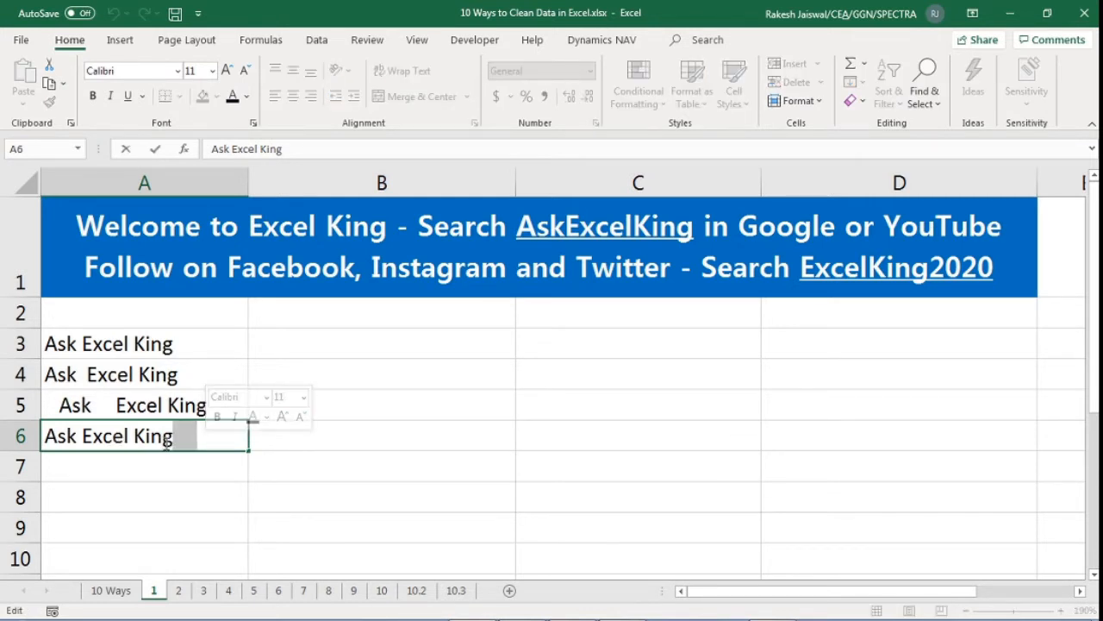
left_click(166, 442)
left_click_drag(173, 439, 210, 441)
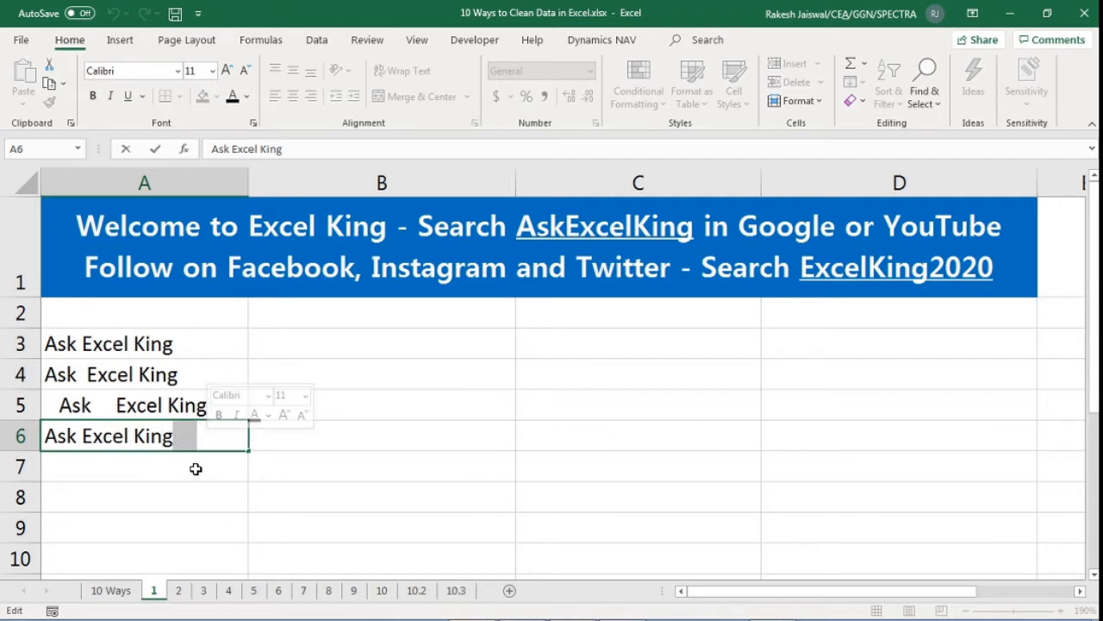
left_click(196, 468)
Enter the formula =TRIM(A3) in cell B3 and fill it down to B6
left_click(207, 350)
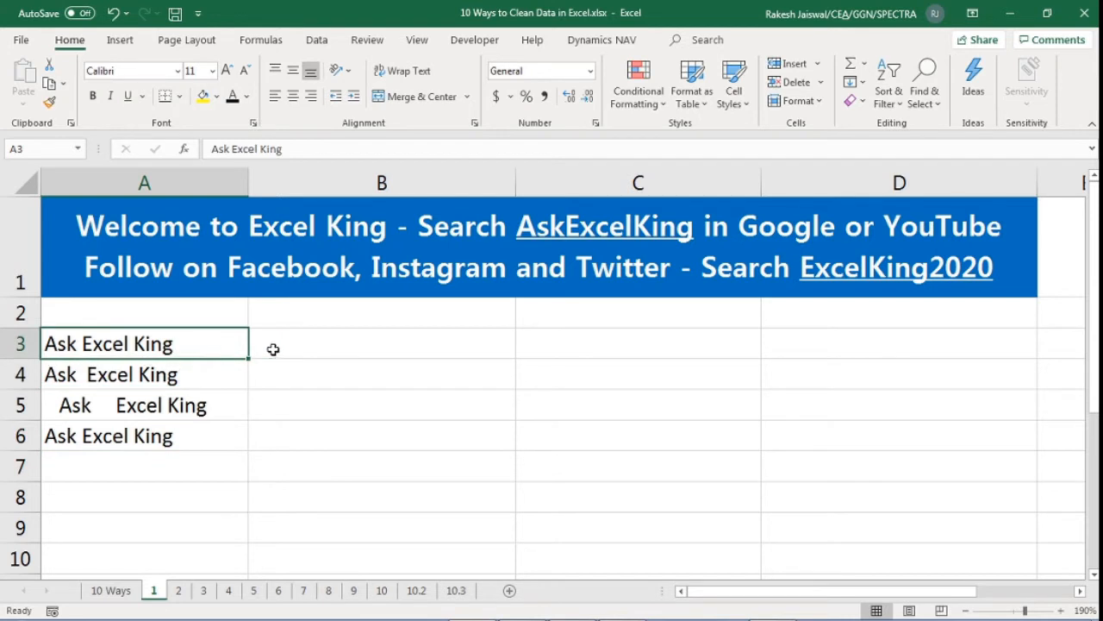
left_click(285, 348)
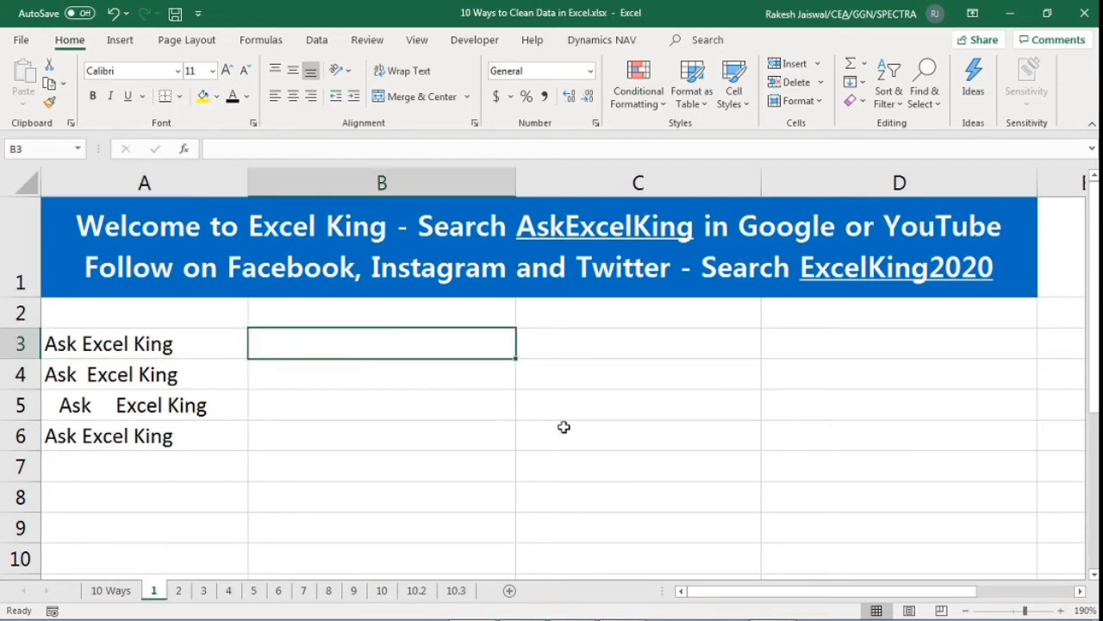
type("=tr")
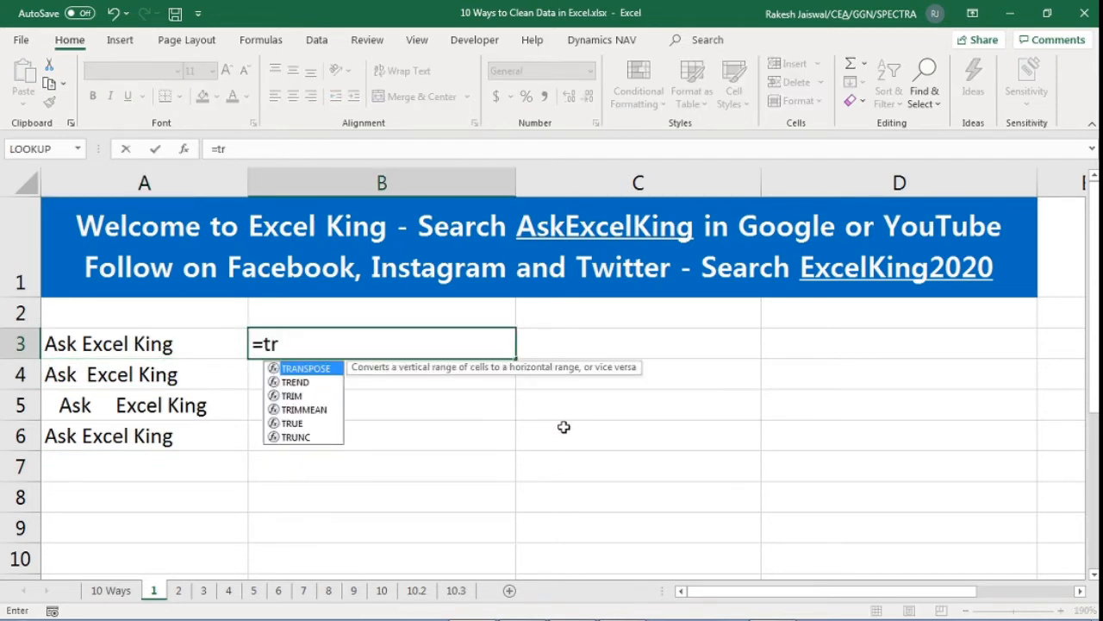
type("im")
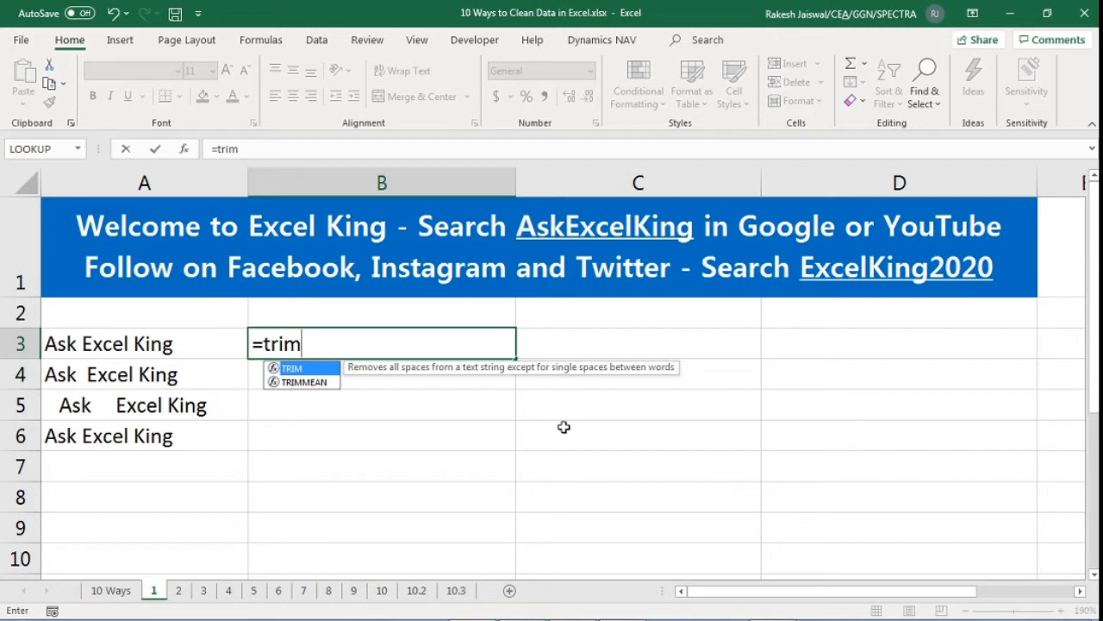
key("Tab")
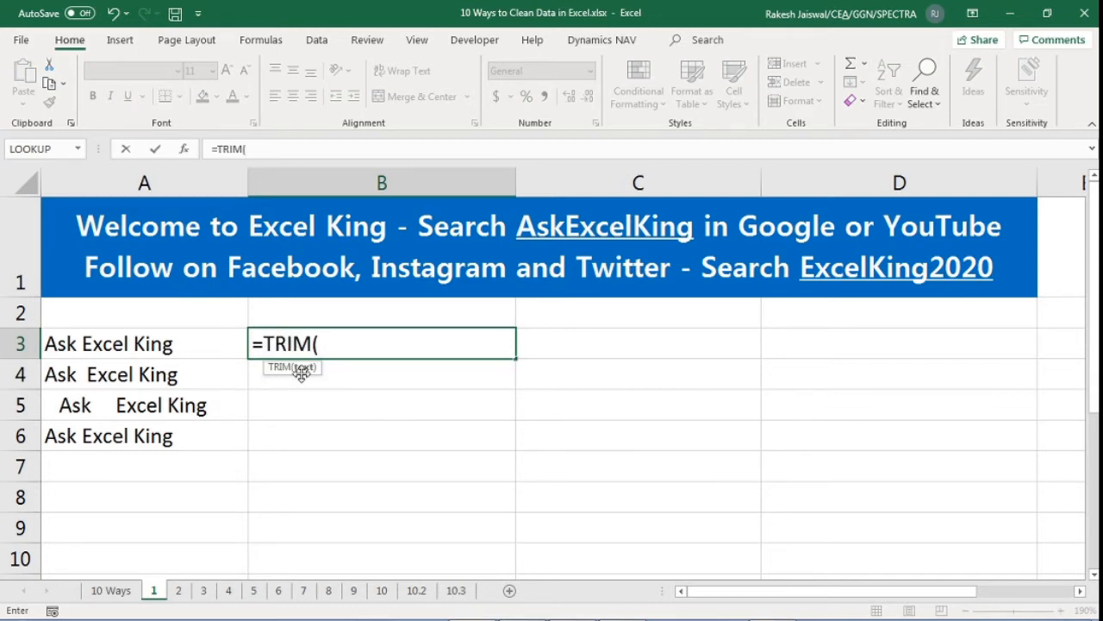
left_click(158, 344)
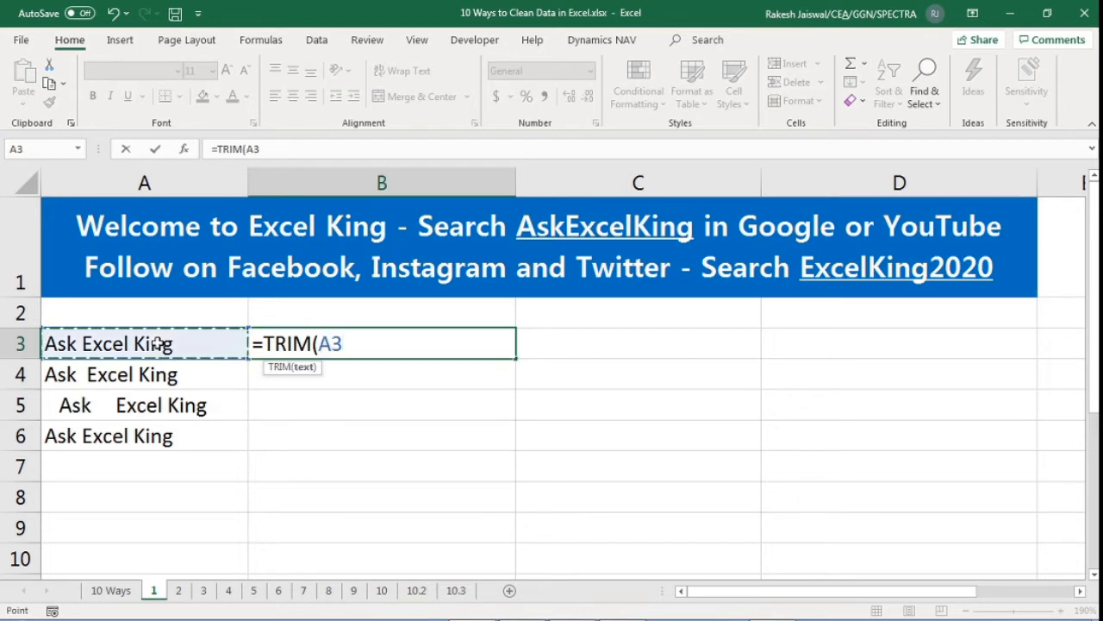
type(")")
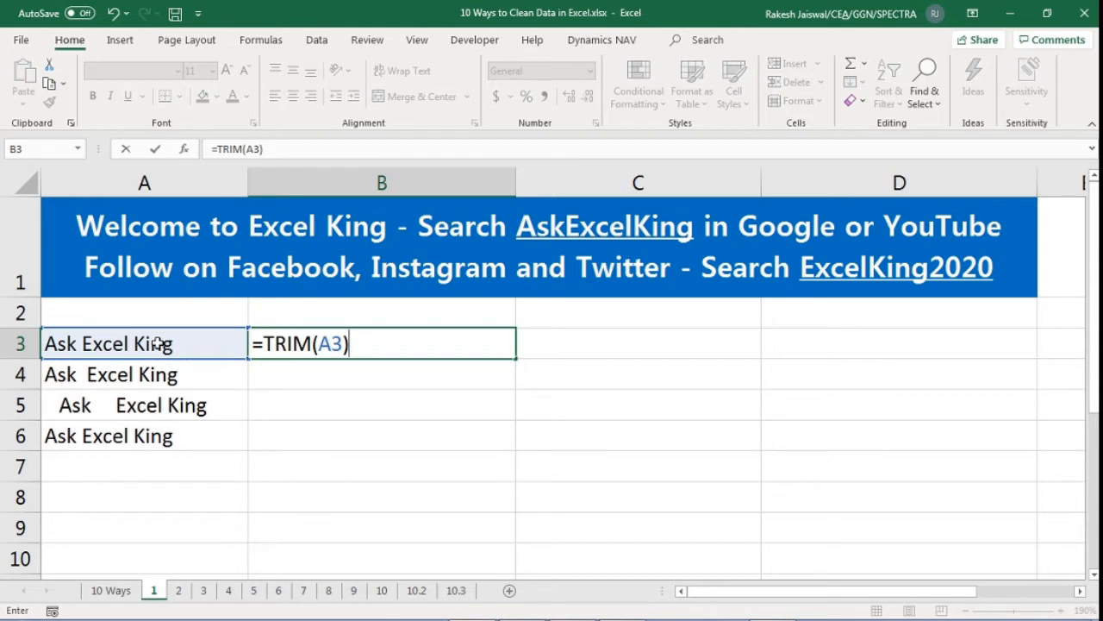
key("Return")
key("Up")
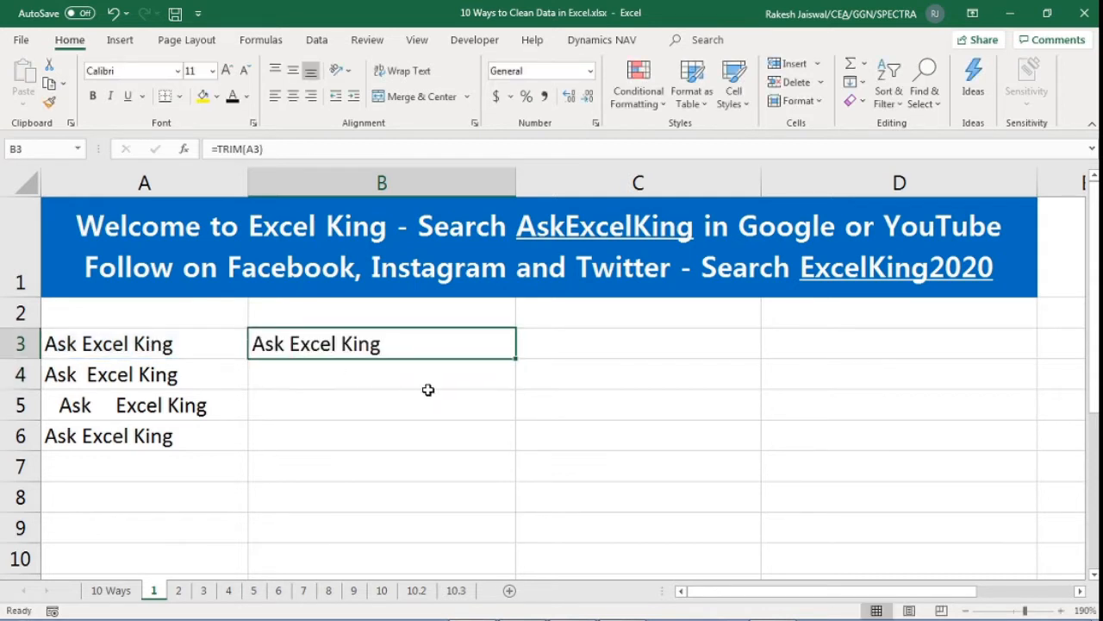
left_click_drag(517, 359, 516, 450)
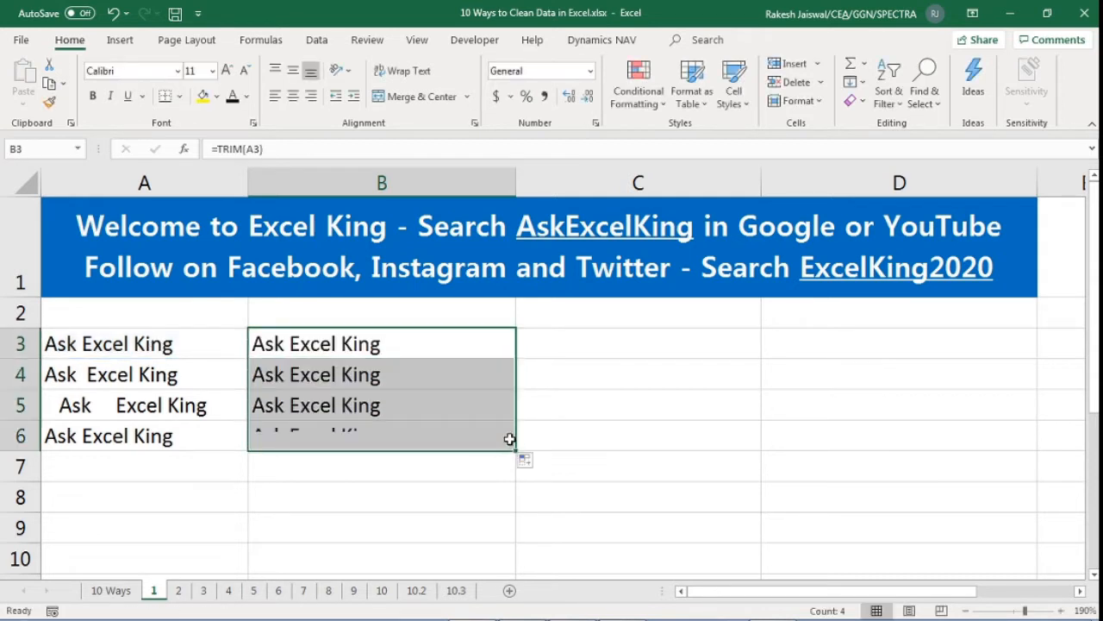
Copy B3:B6 and paste it over itself as values to replace the TRIM formulas
key("ctrl+c")
right_click(390, 352)
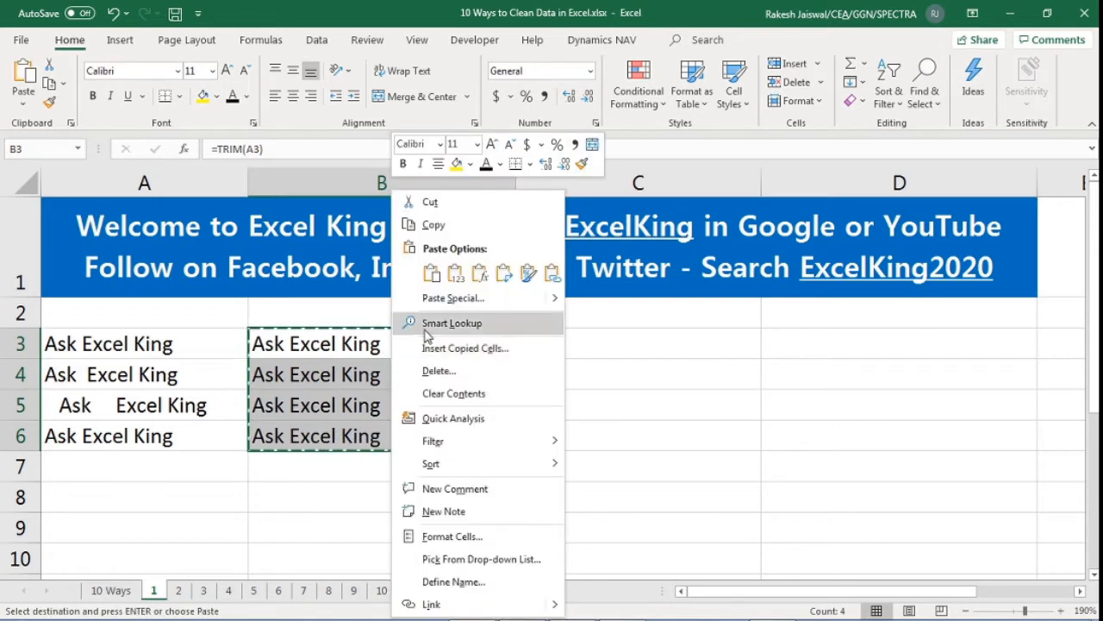
left_click(456, 275)
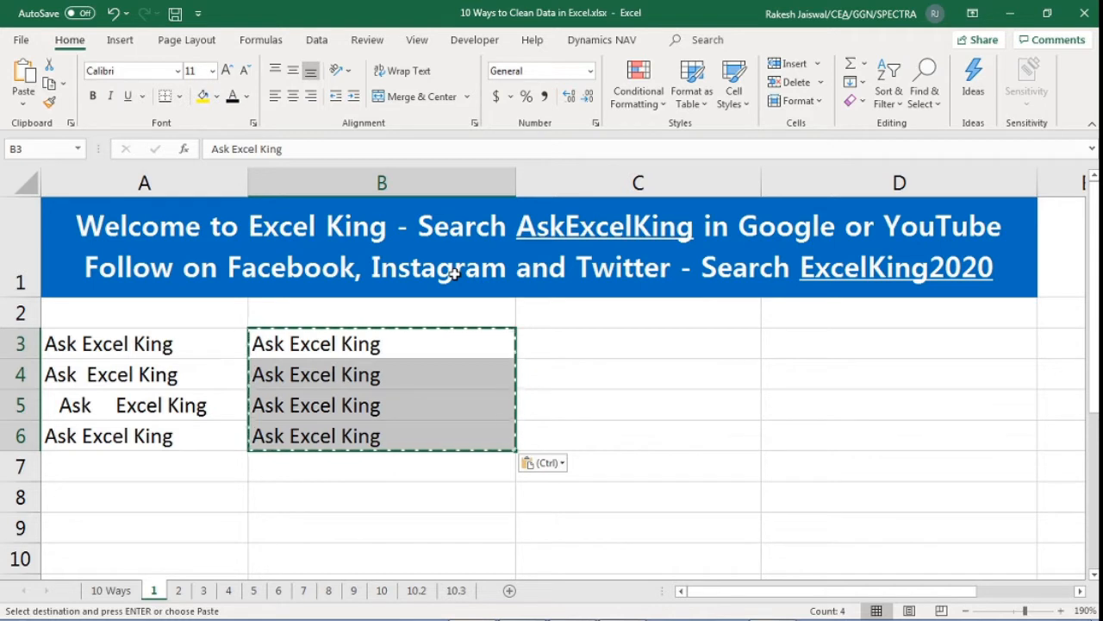
key("Escape")
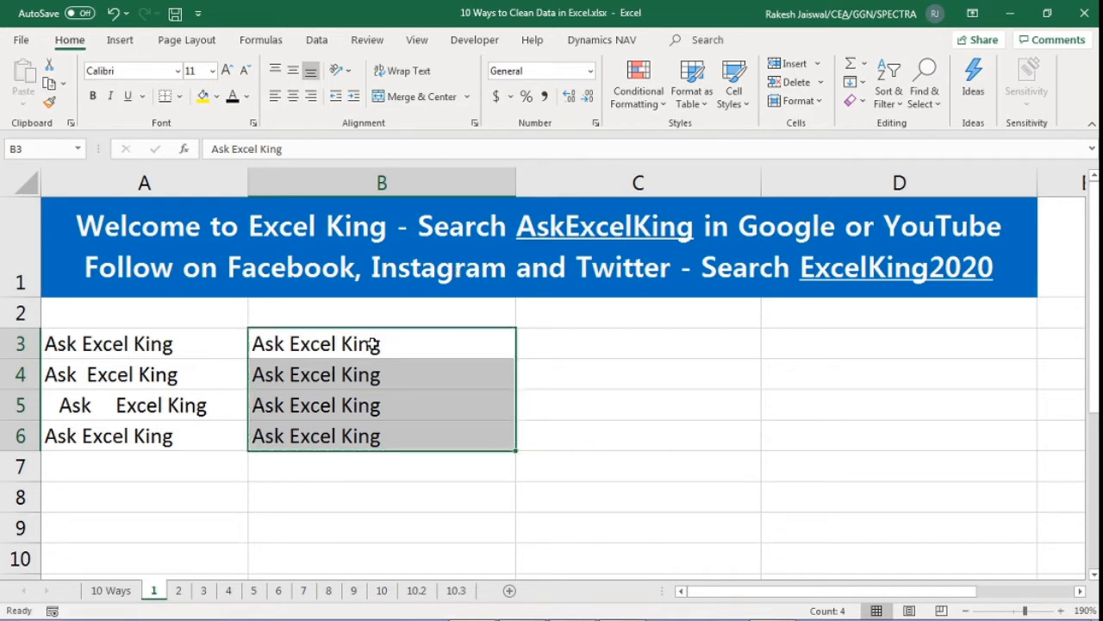
left_click(372, 343)
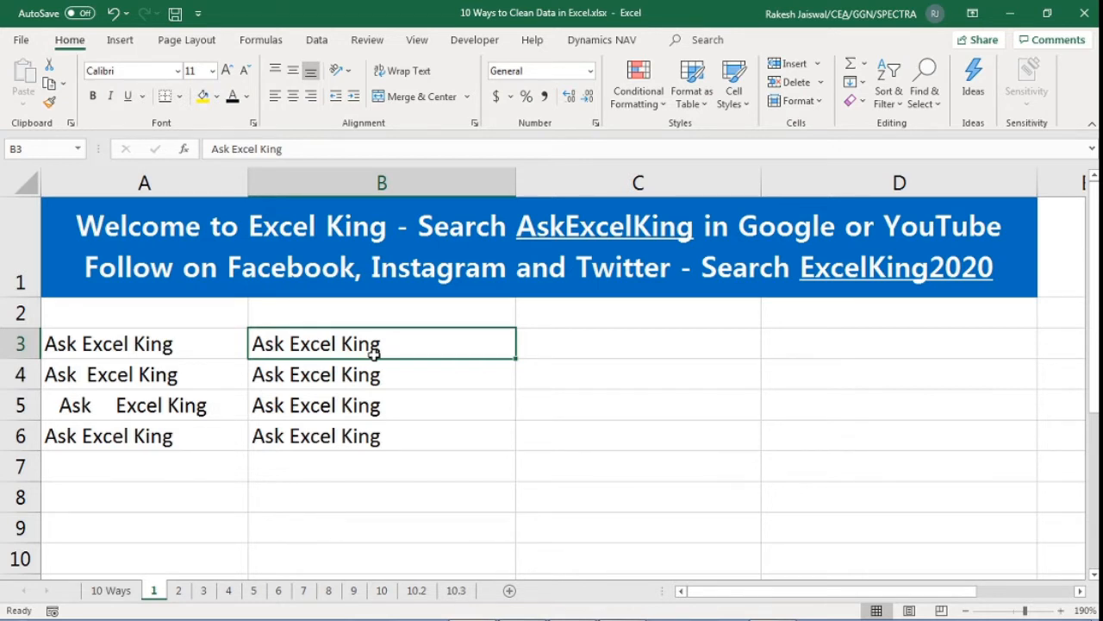
Recheck the trailing spaces in cell A6 and the leading and in-between spaces in cell A5
double_click(207, 444)
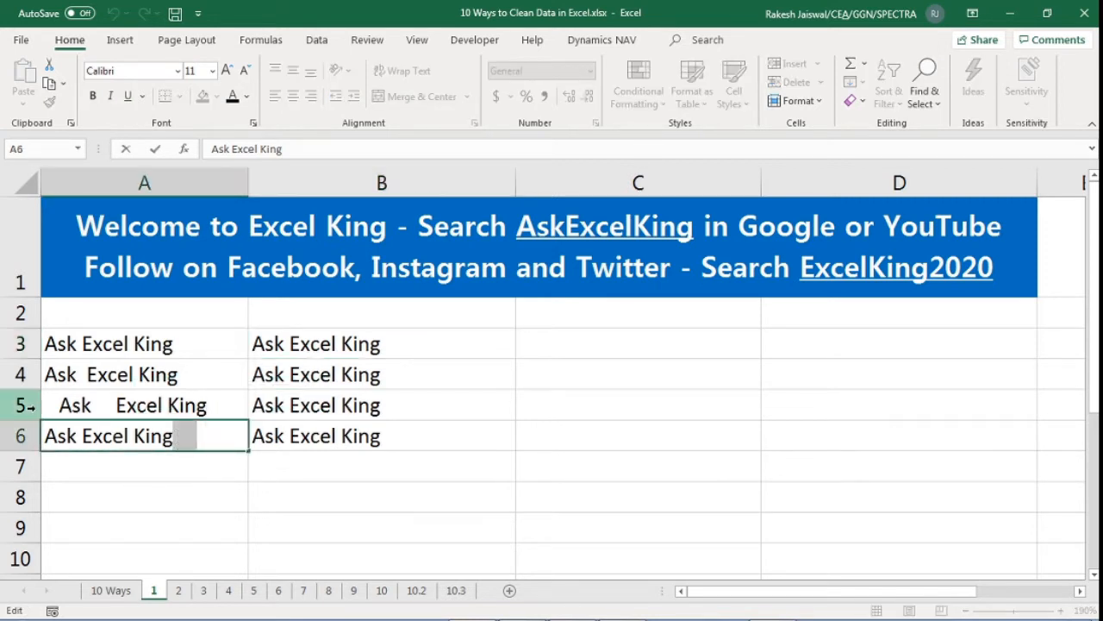
double_click(58, 405)
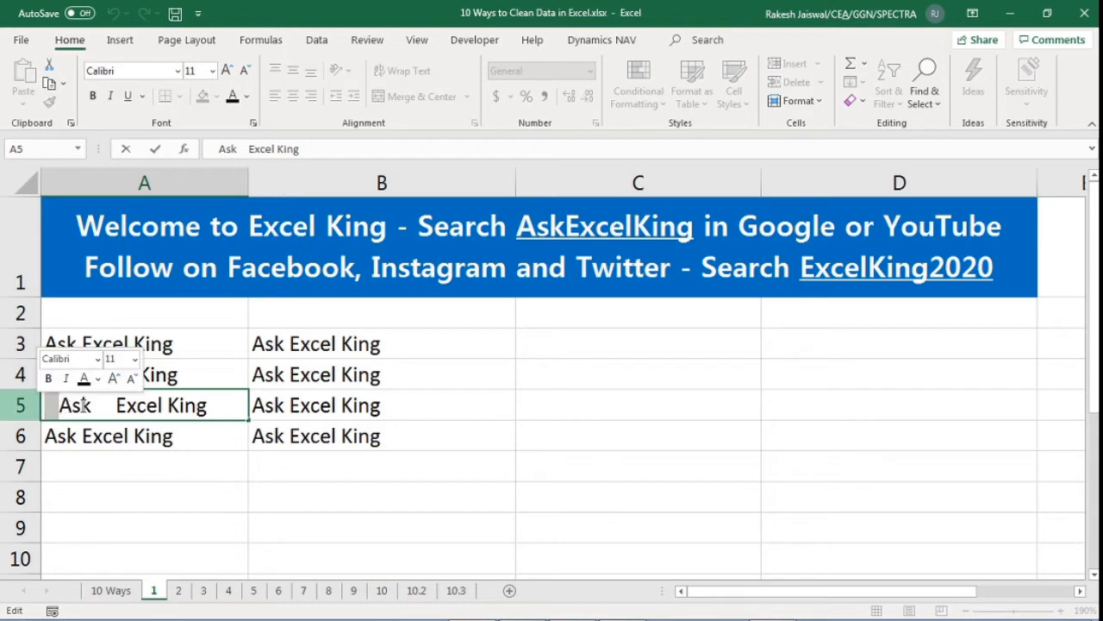
left_click_drag(91, 405, 116, 405)
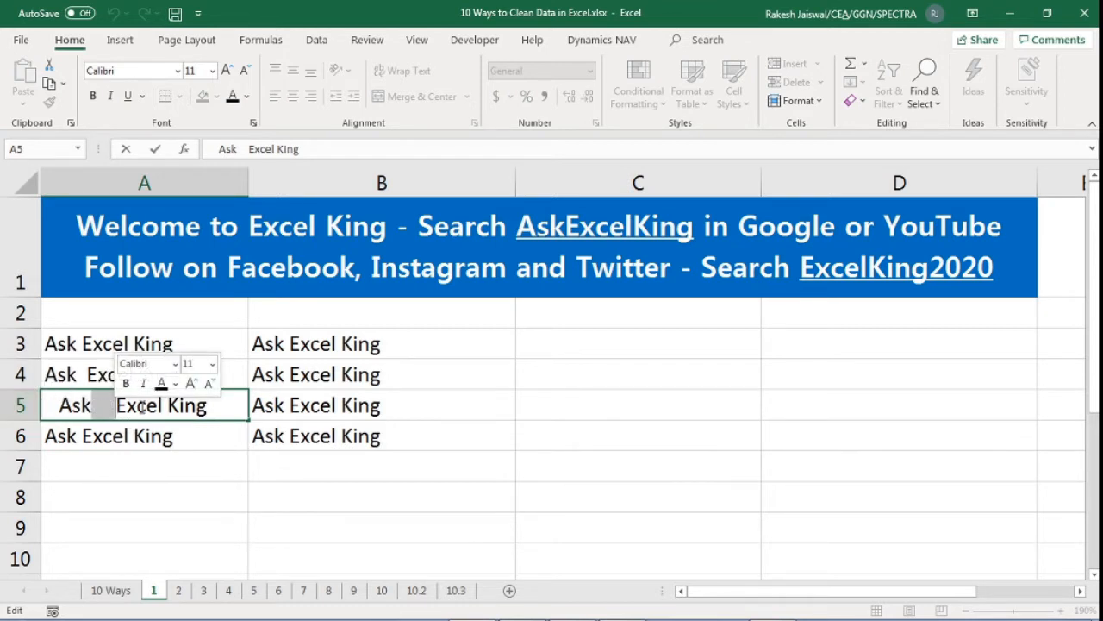
left_click(181, 430)
Inspect the trimmed text in cells B3, B4 and B5 for leftover leading, in-between or trailing spaces
double_click(390, 344)
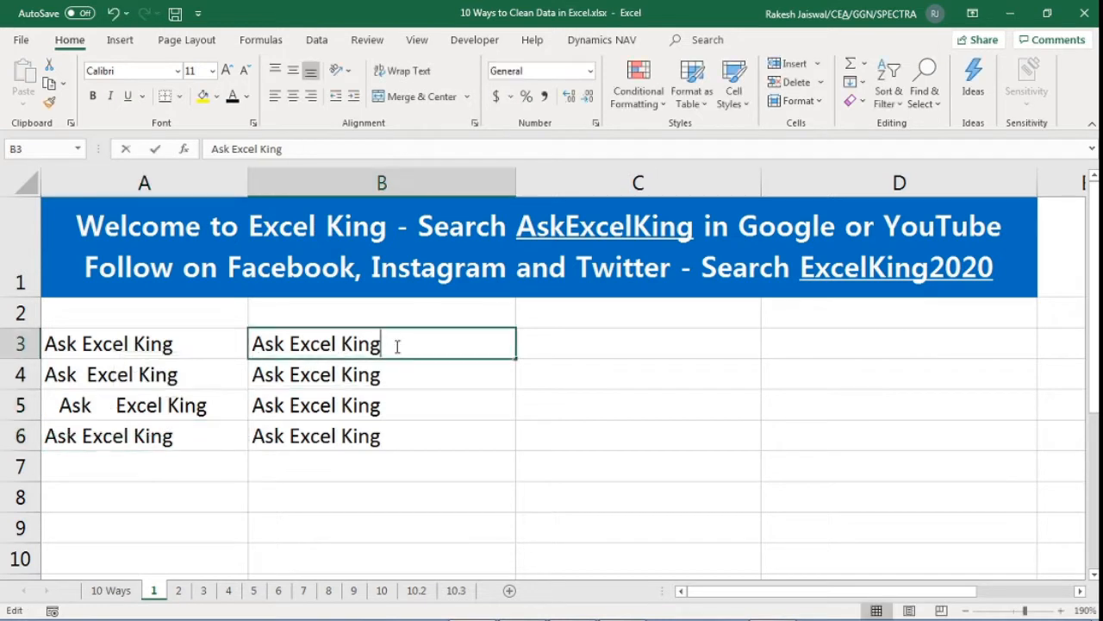
double_click(394, 371)
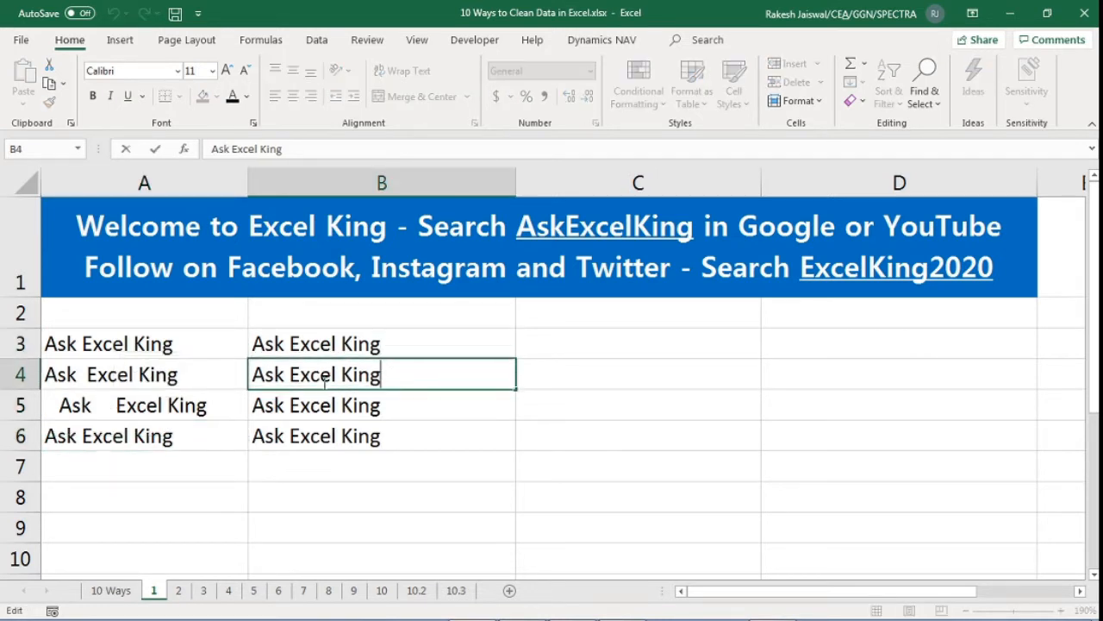
left_click_drag(285, 375, 290, 374)
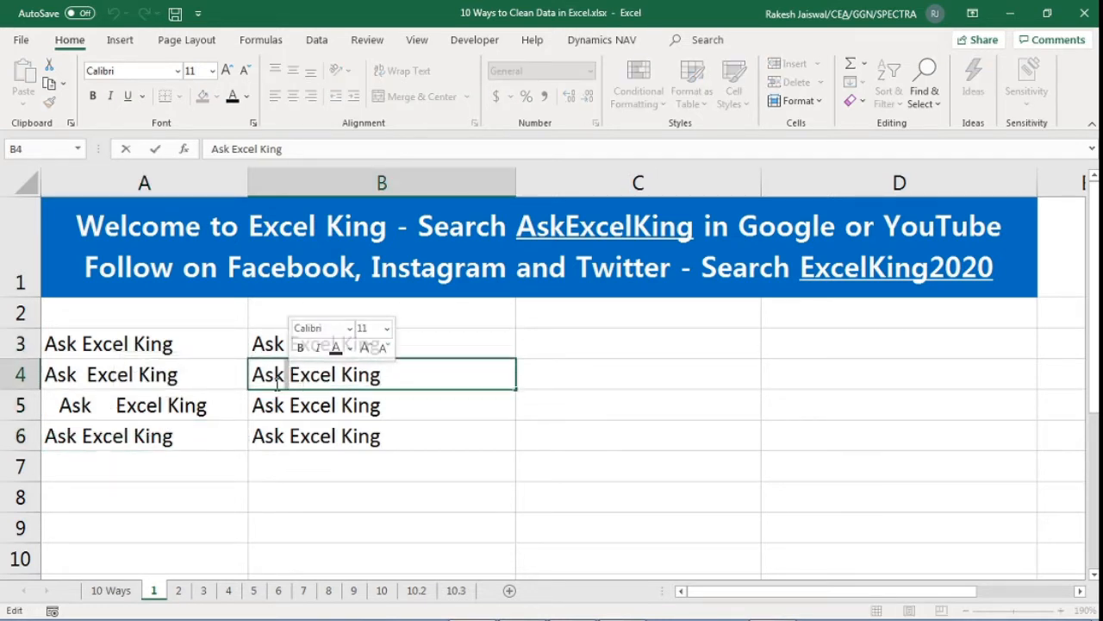
double_click(112, 400)
double_click(255, 402)
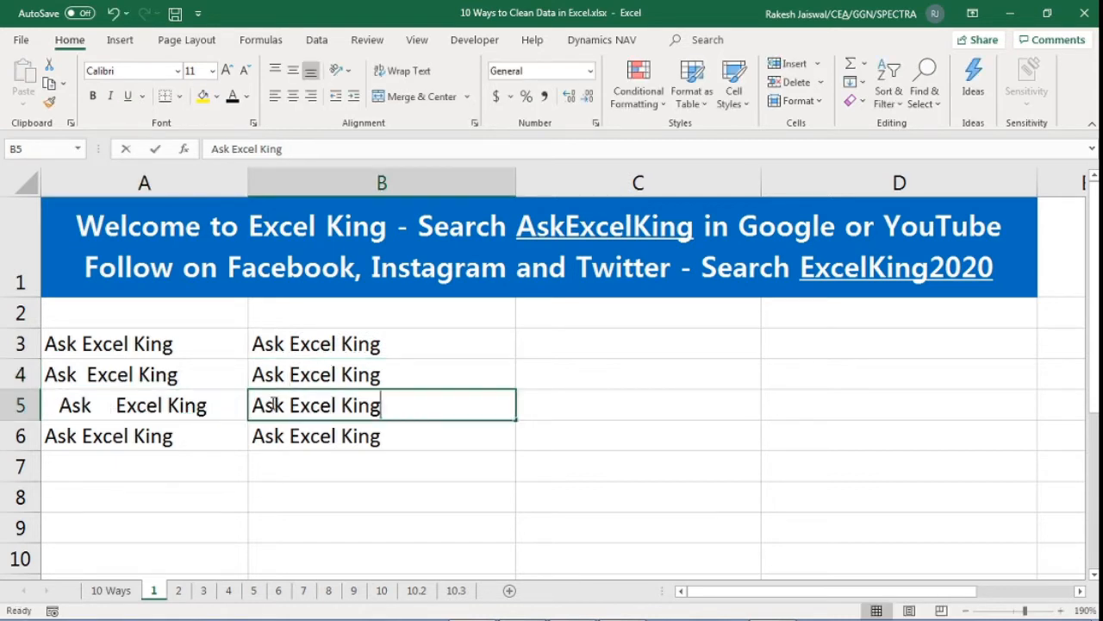
double_click(287, 405)
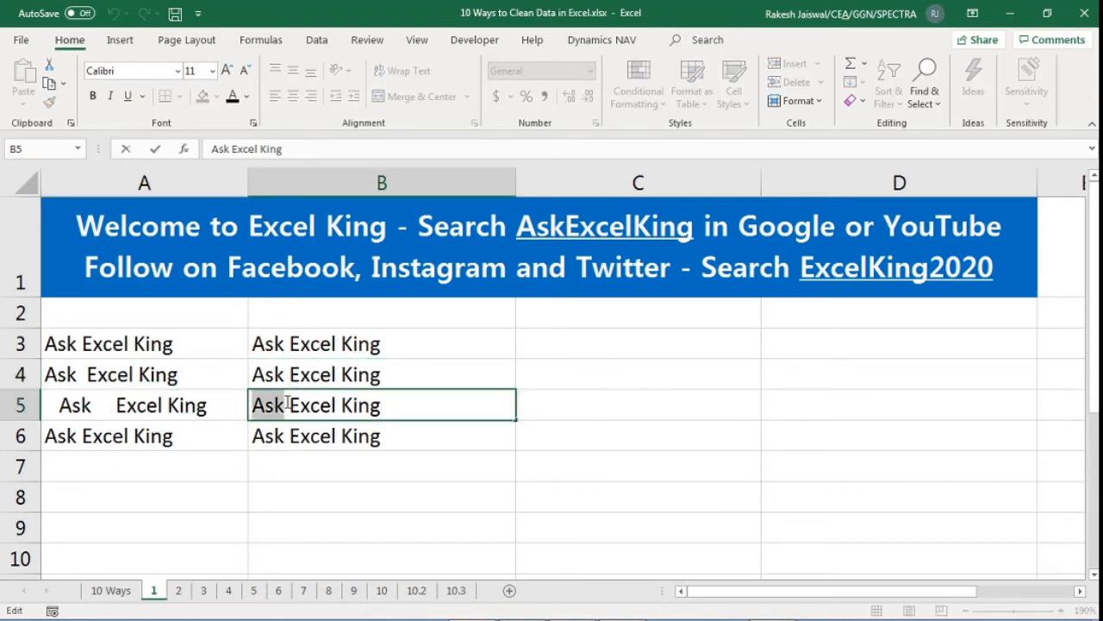
left_click(289, 403)
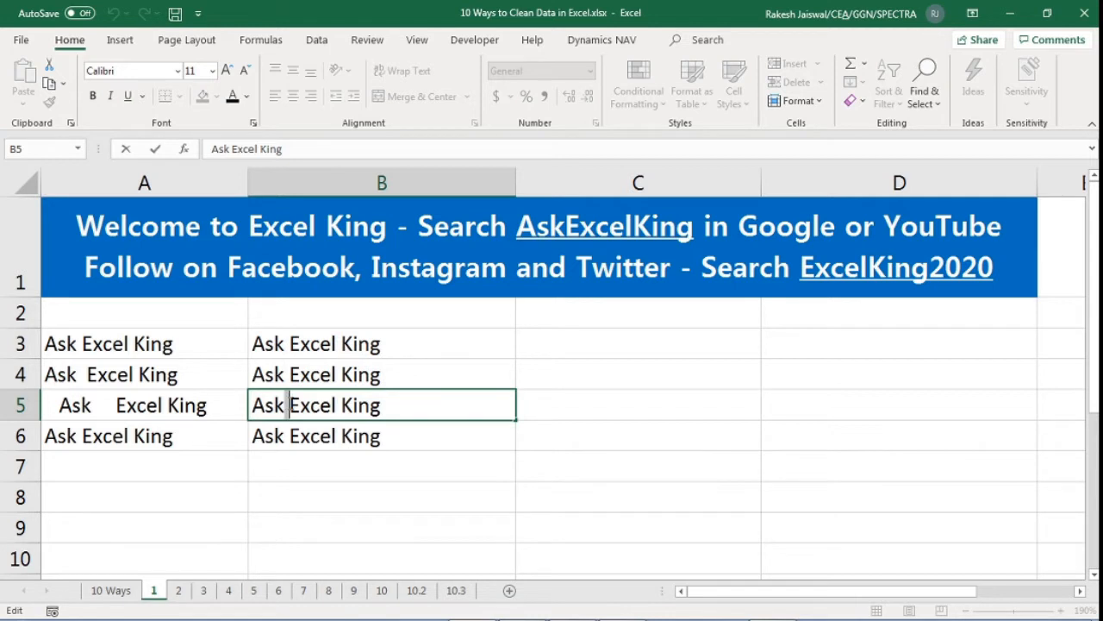
Compare the end of the trimmed text in cell B6 with the end of the original text in cell A6
left_click(436, 447)
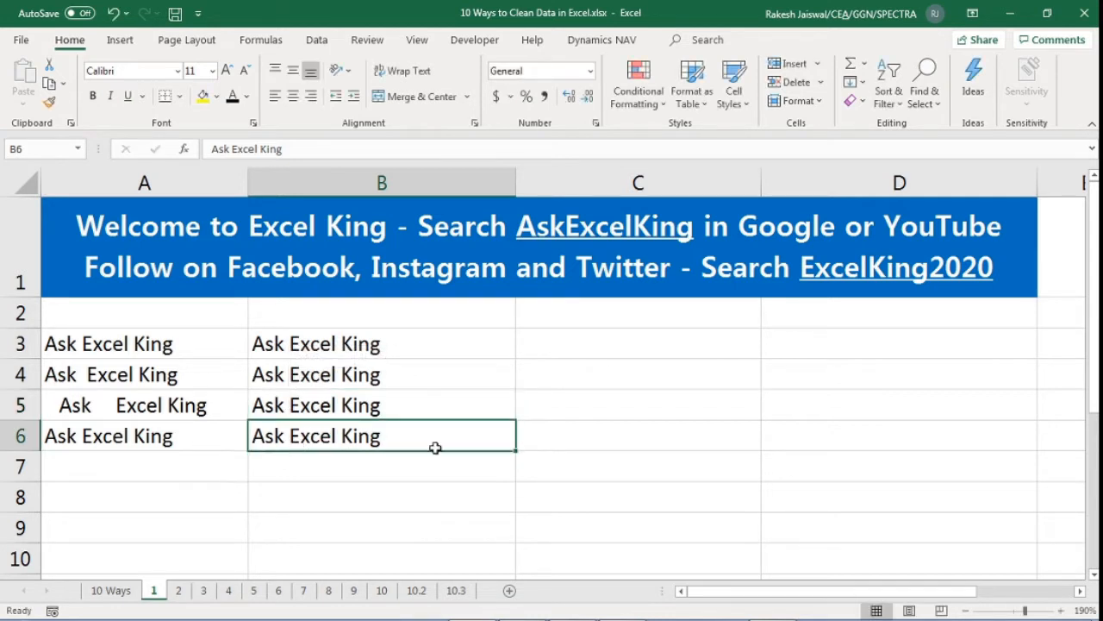
double_click(385, 437)
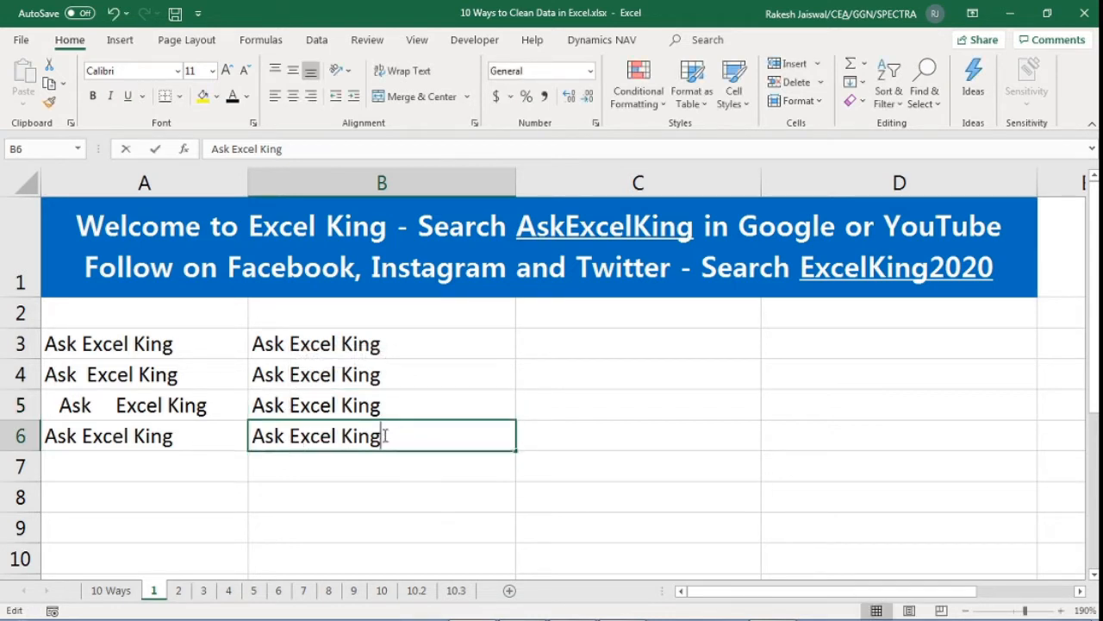
left_click(219, 434)
double_click(219, 434)
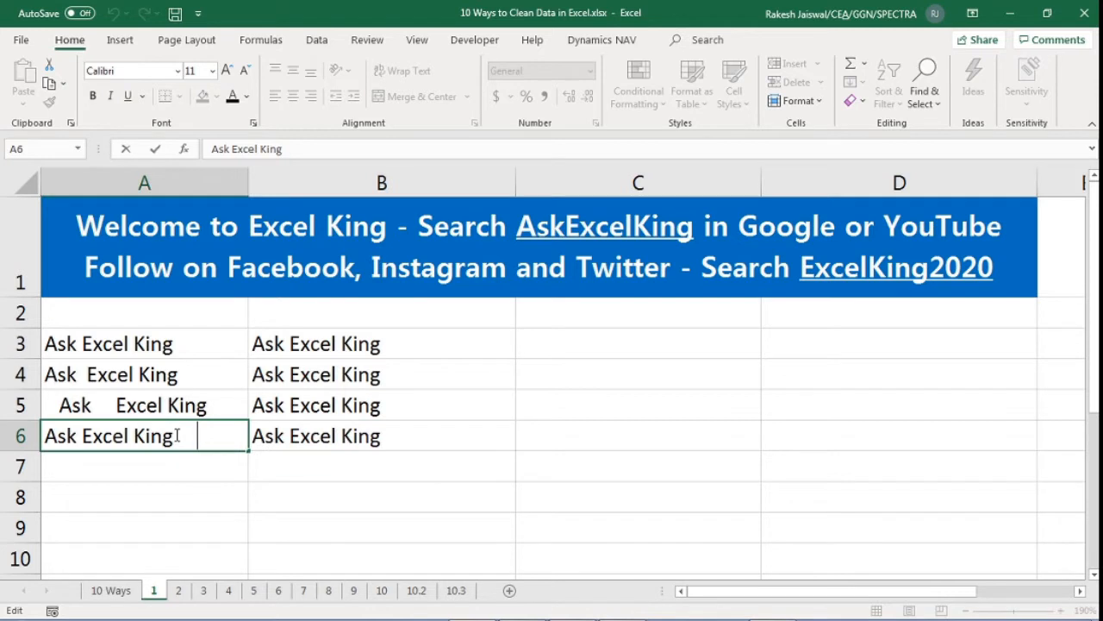
left_click(370, 437)
left_click(394, 361)
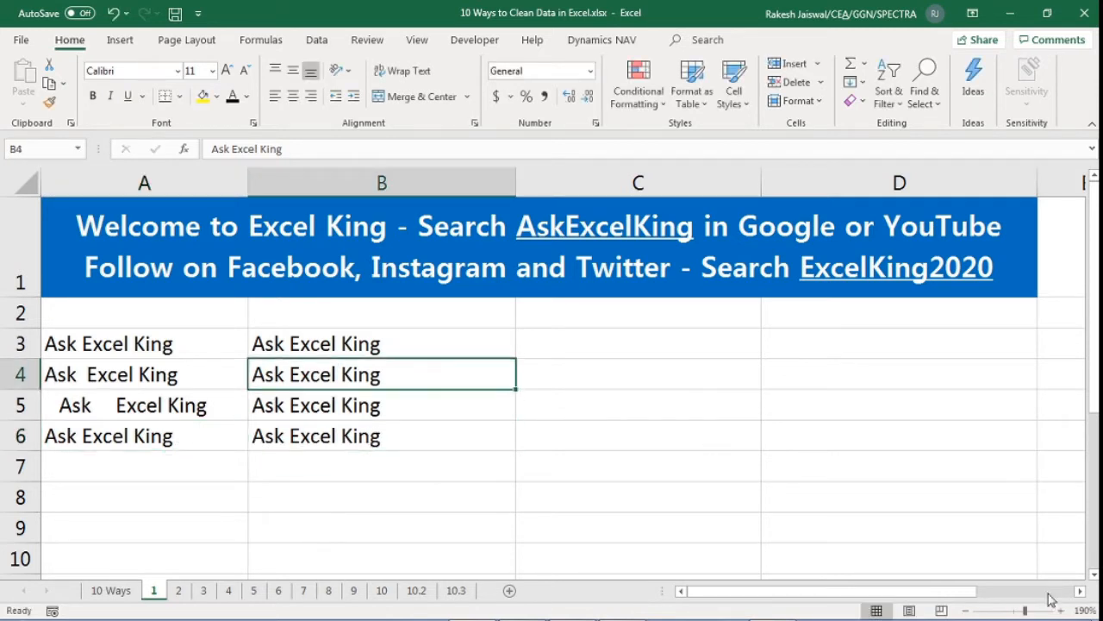
Return to the 10 Ways sheet and review the second item, Select and remove All Blank Cells/rows
key("ctrl+Page_Up")
left_click(99, 347)
left_click(159, 351)
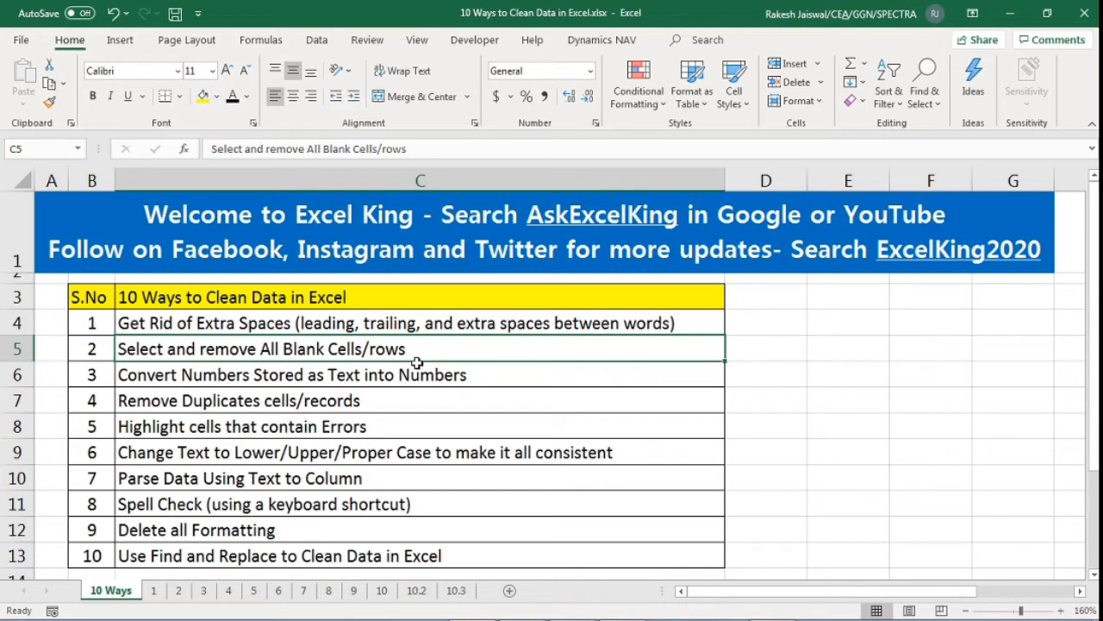
Open sheet 2 and examine the student names, subject headers and marks in the table
left_click(179, 590)
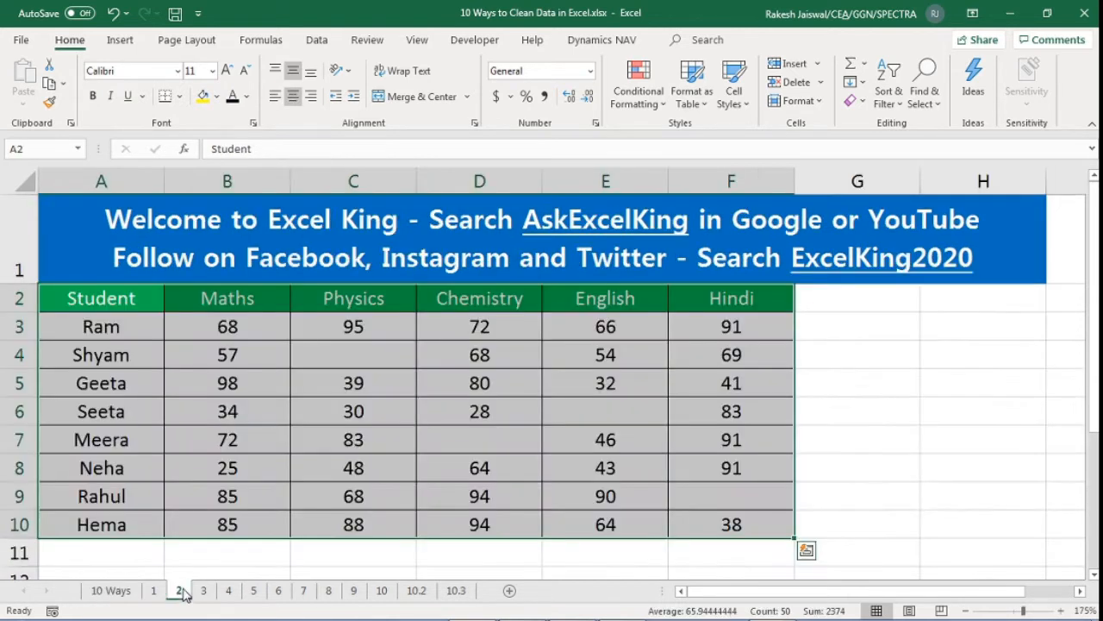
left_click(261, 529)
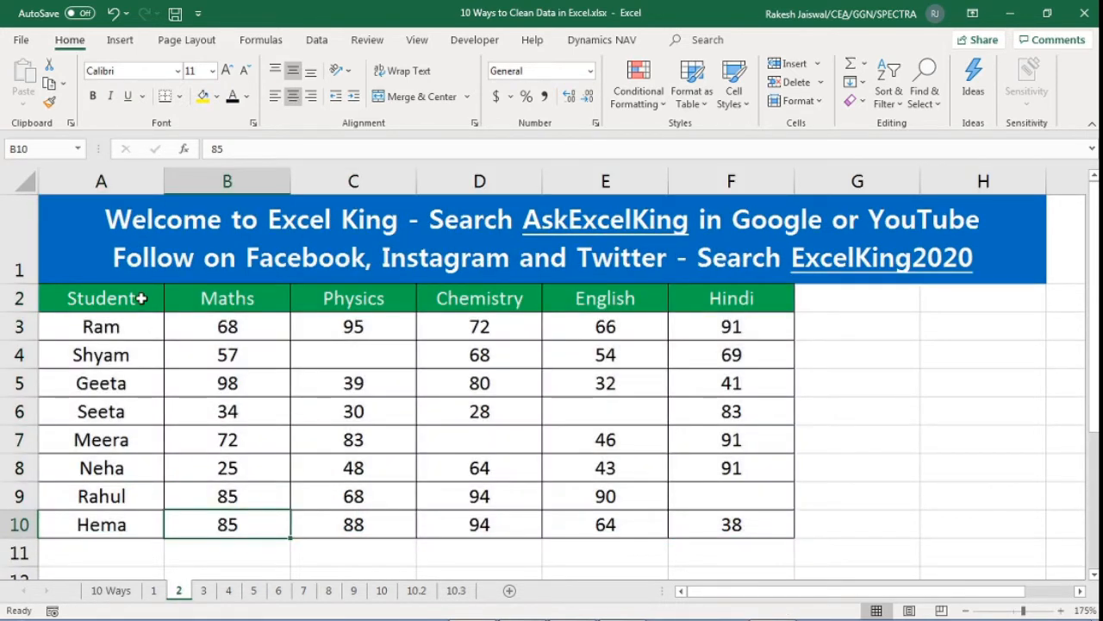
left_click_drag(123, 322, 148, 525)
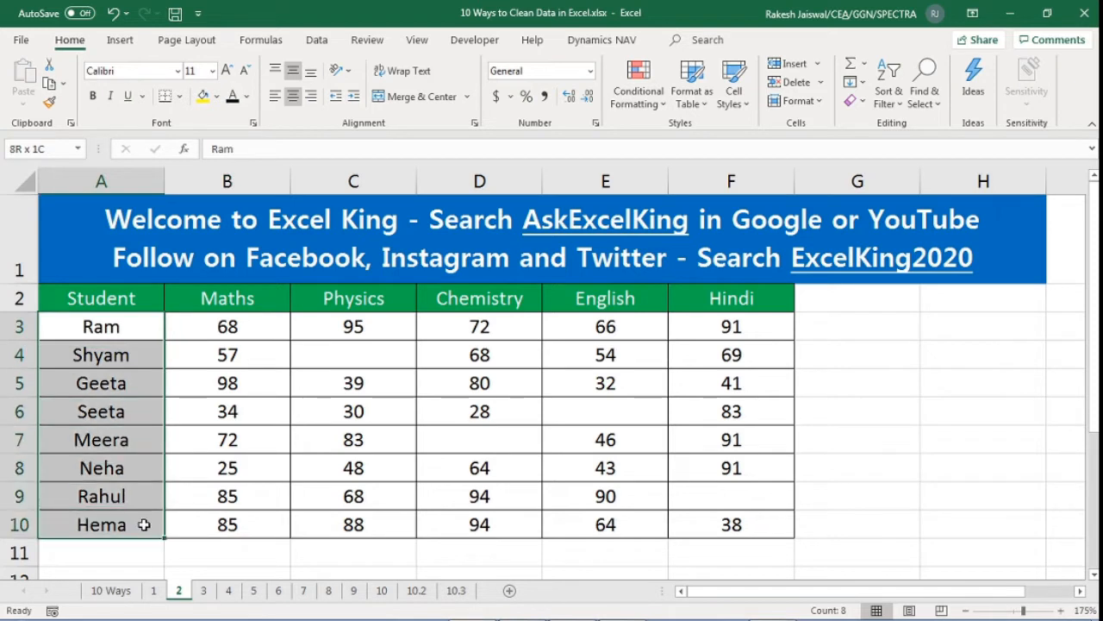
left_click(246, 298)
left_click(362, 298)
left_click(468, 298)
left_click(603, 299)
left_click(743, 298)
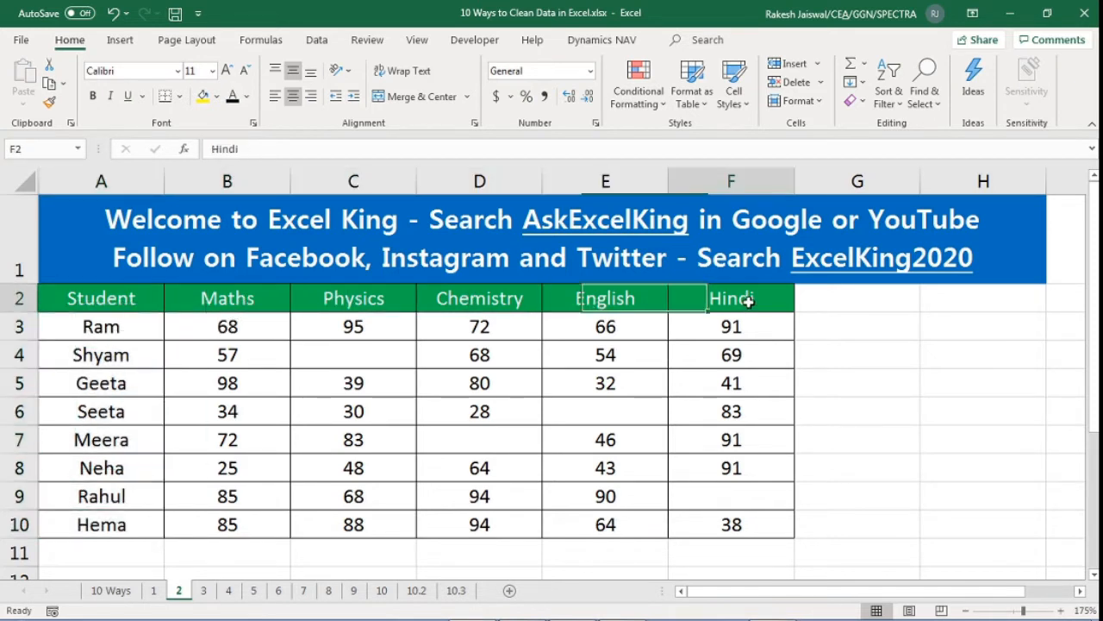
left_click_drag(275, 335, 758, 532)
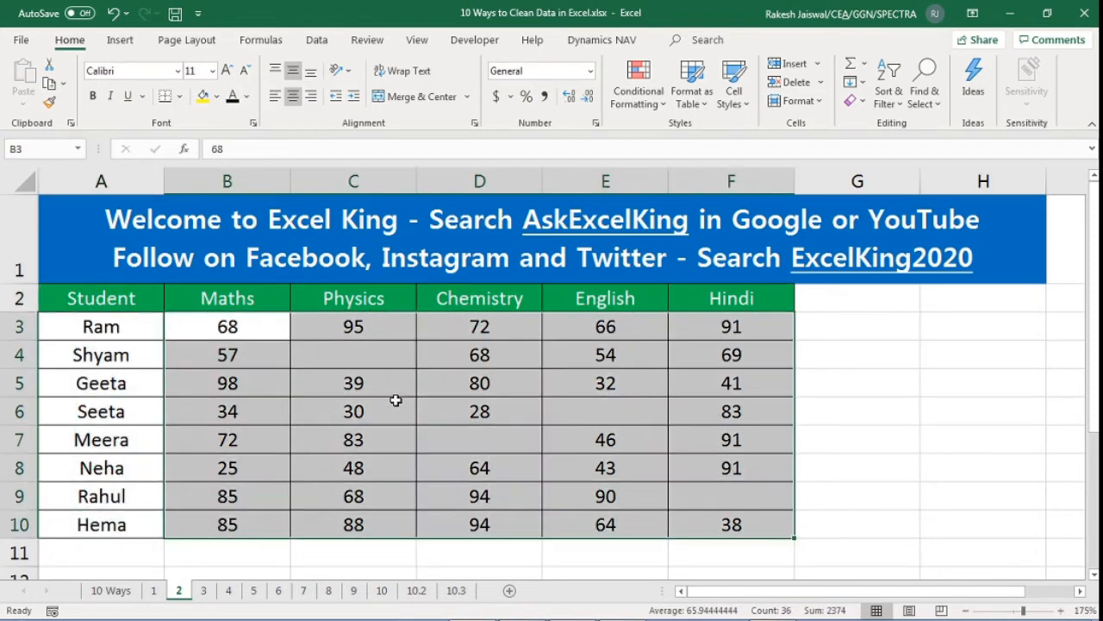
Examine the blank cells in the Physics, Chemistry, English and Hindi columns and the students they belong to
left_click(374, 356)
left_click(468, 438)
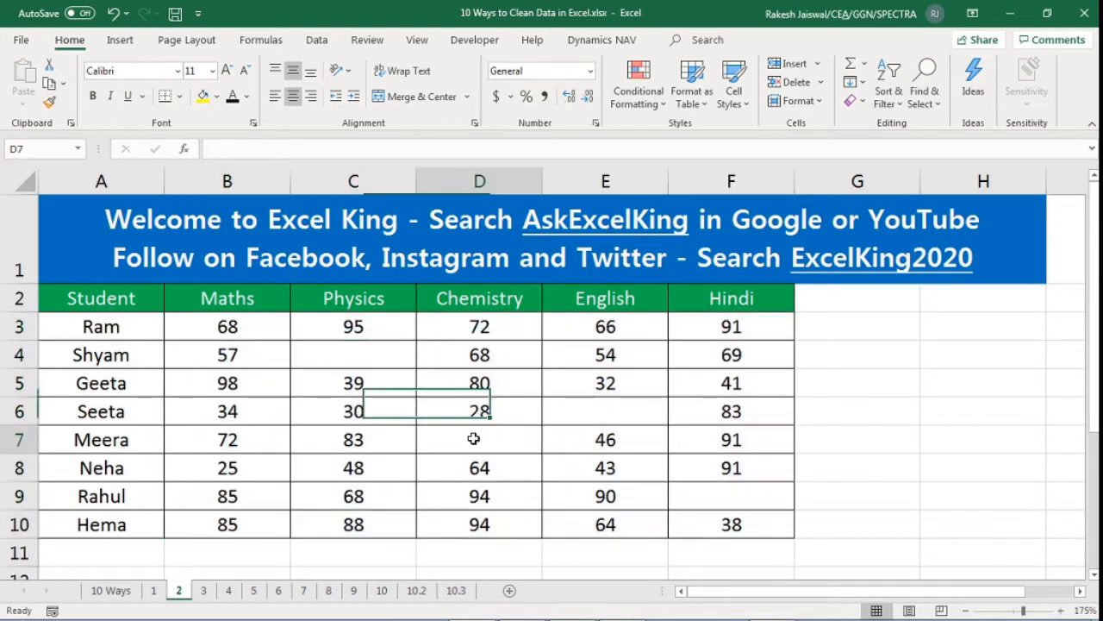
left_click(593, 414)
left_click(722, 495)
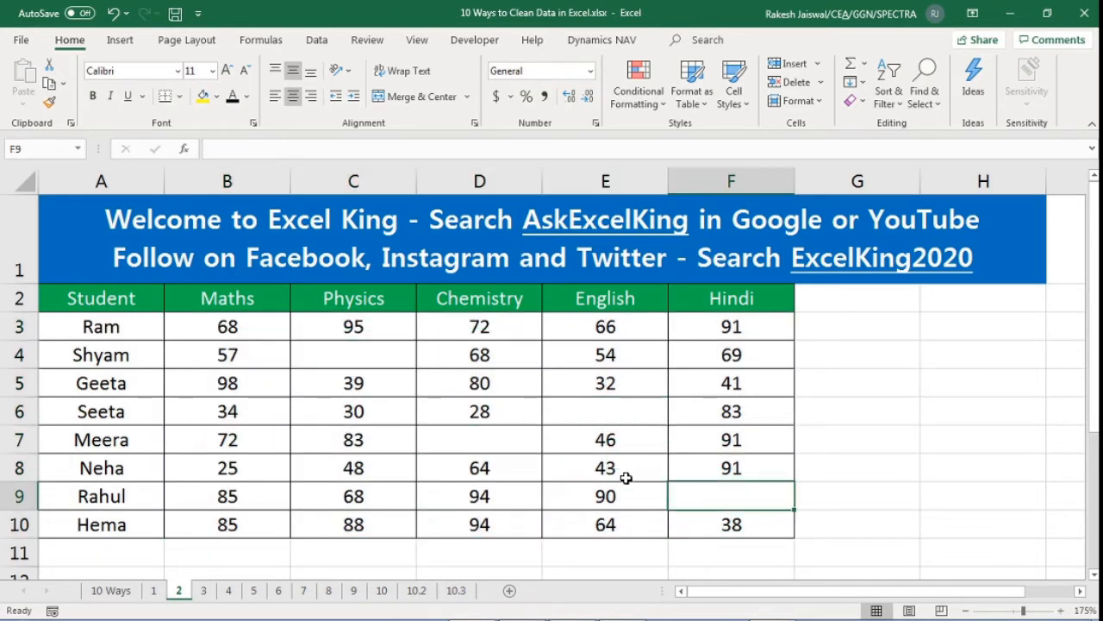
left_click(373, 356)
left_click(152, 357)
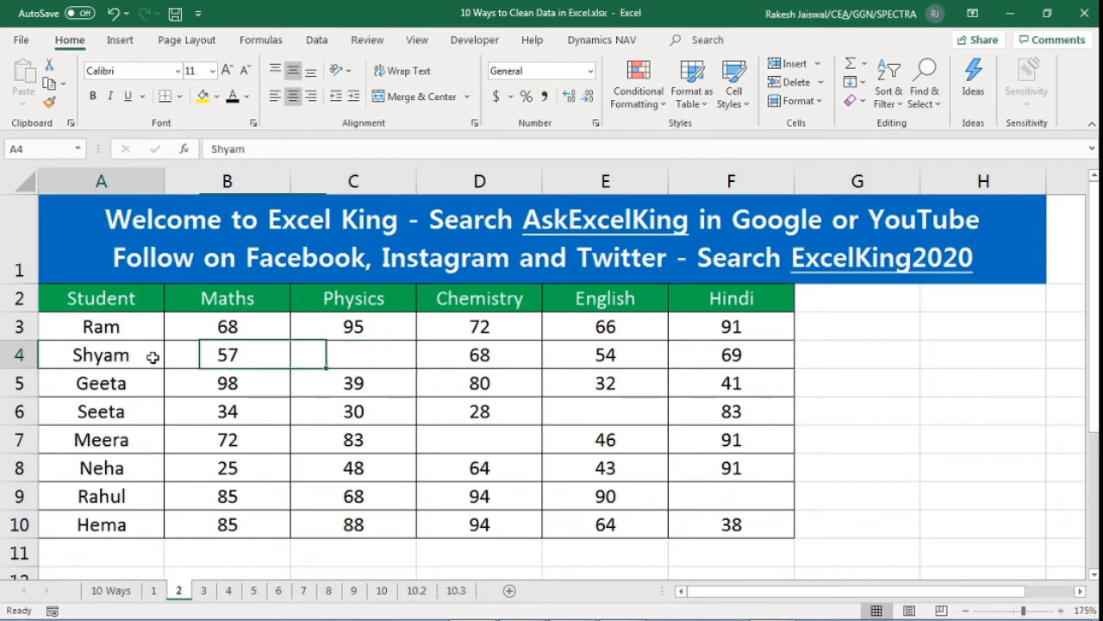
left_click(352, 355)
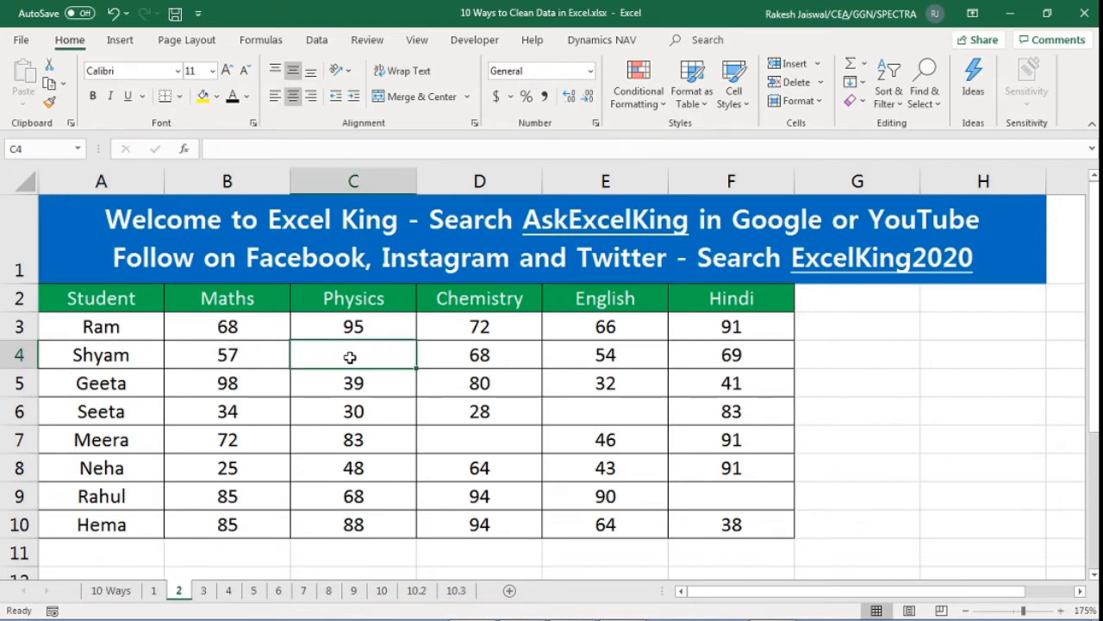
left_click(452, 438)
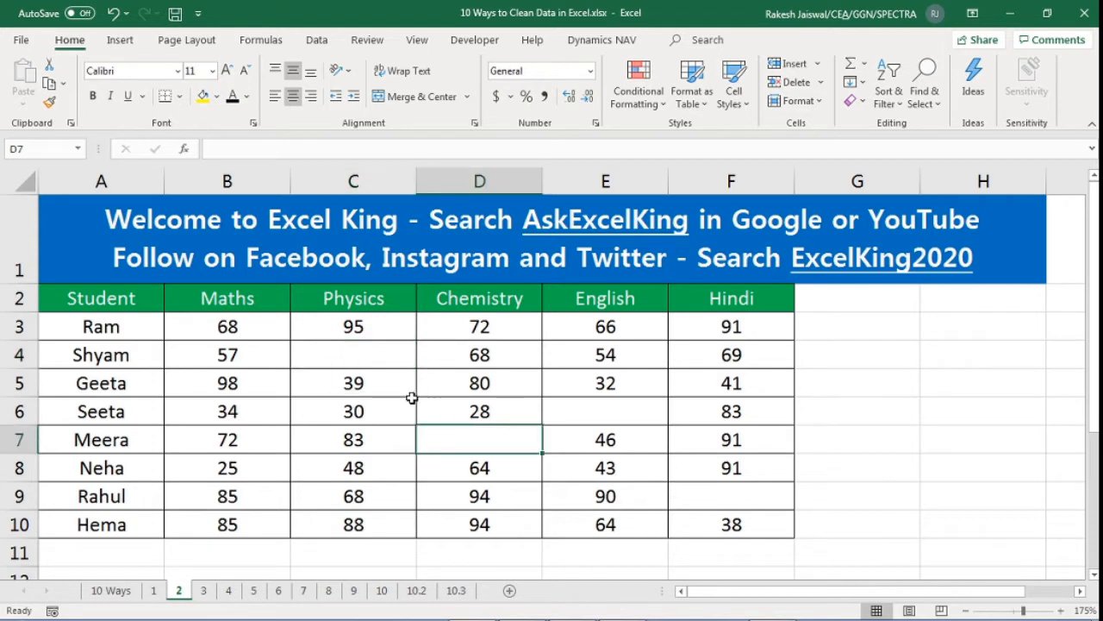
left_click(370, 357)
left_click(452, 438)
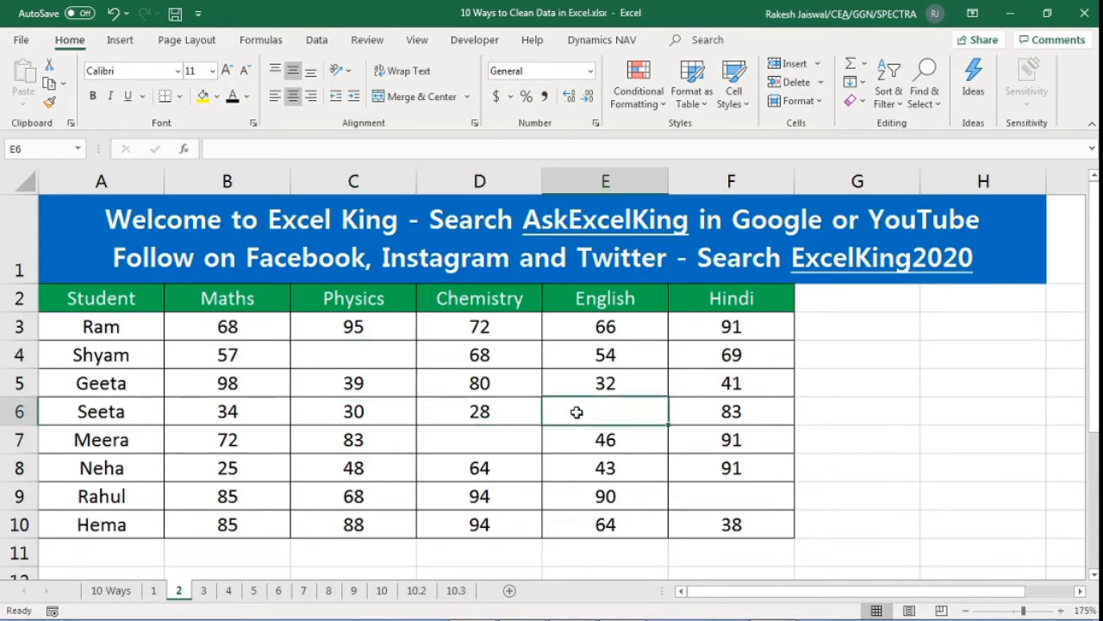
left_click(701, 494)
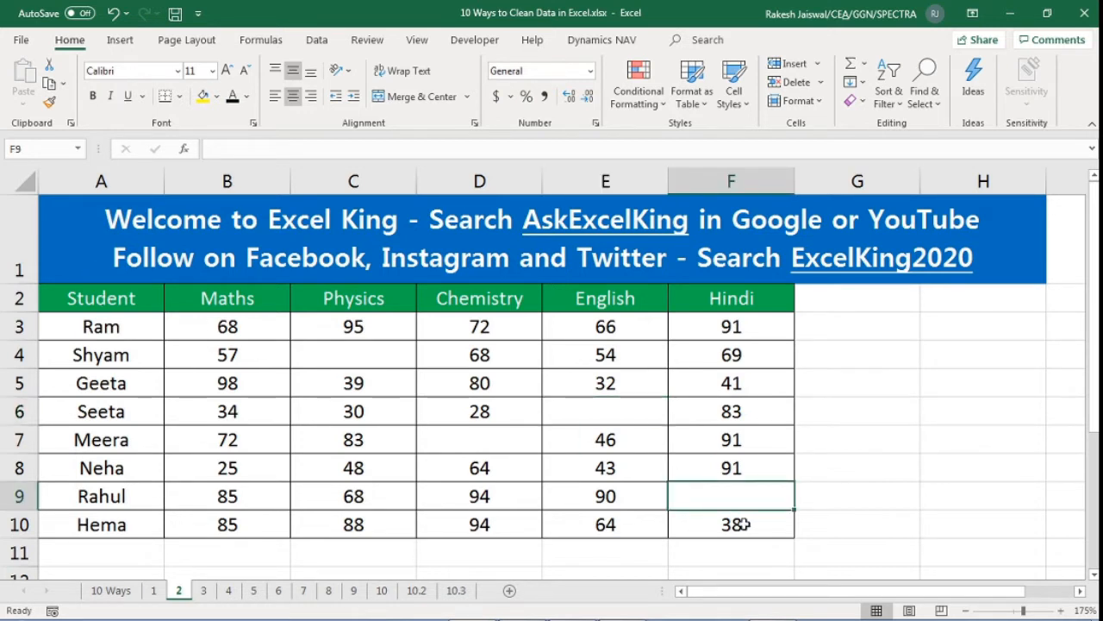
left_click(379, 362)
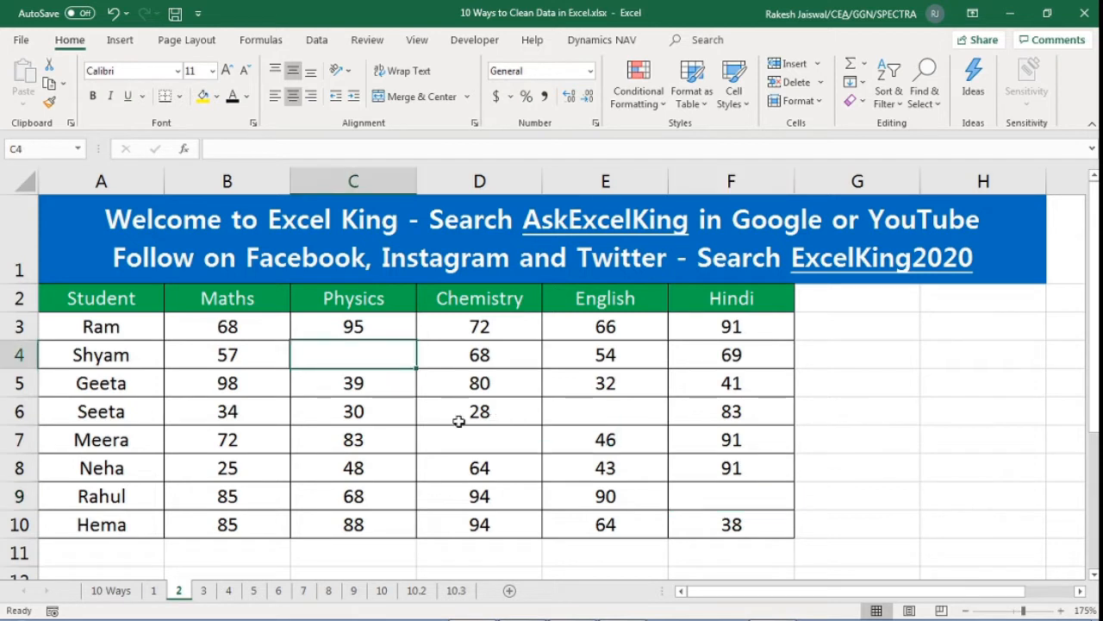
left_click(498, 440)
left_click(601, 421)
left_click(720, 495)
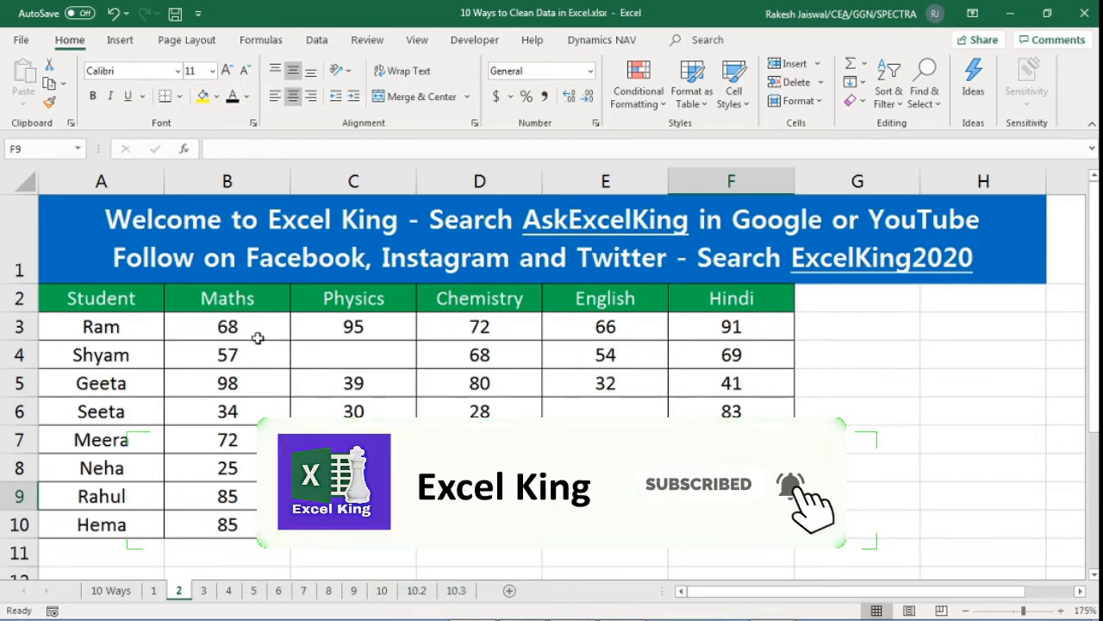
Select all blank cells within the marks table A2:F10 using Go To Special with the Blanks option
left_click_drag(249, 327, 732, 525)
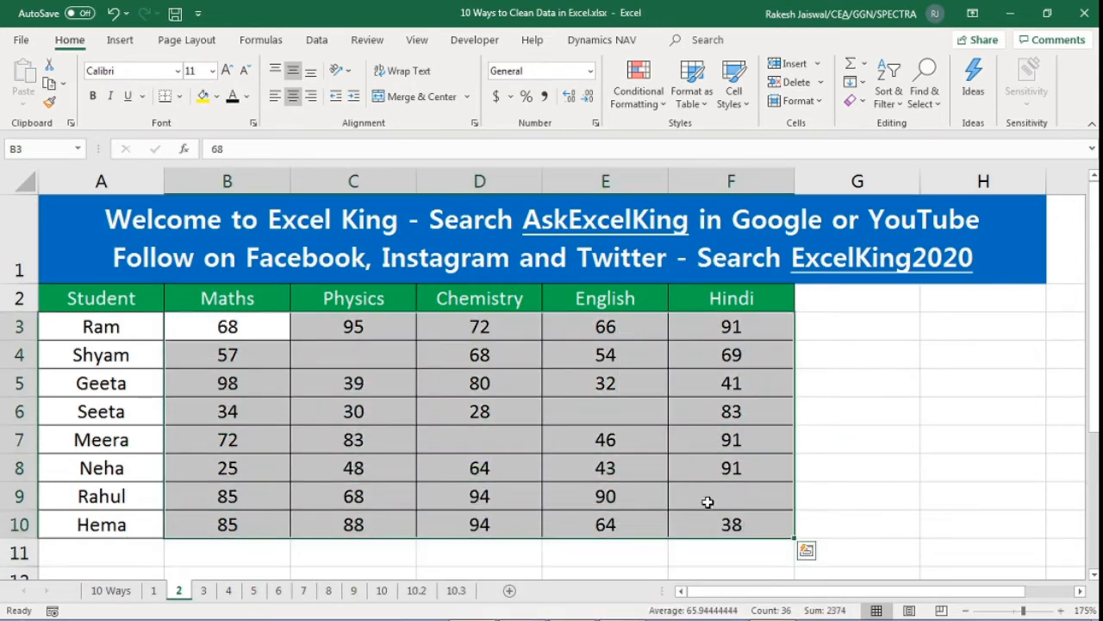
left_click_drag(147, 296, 731, 524)
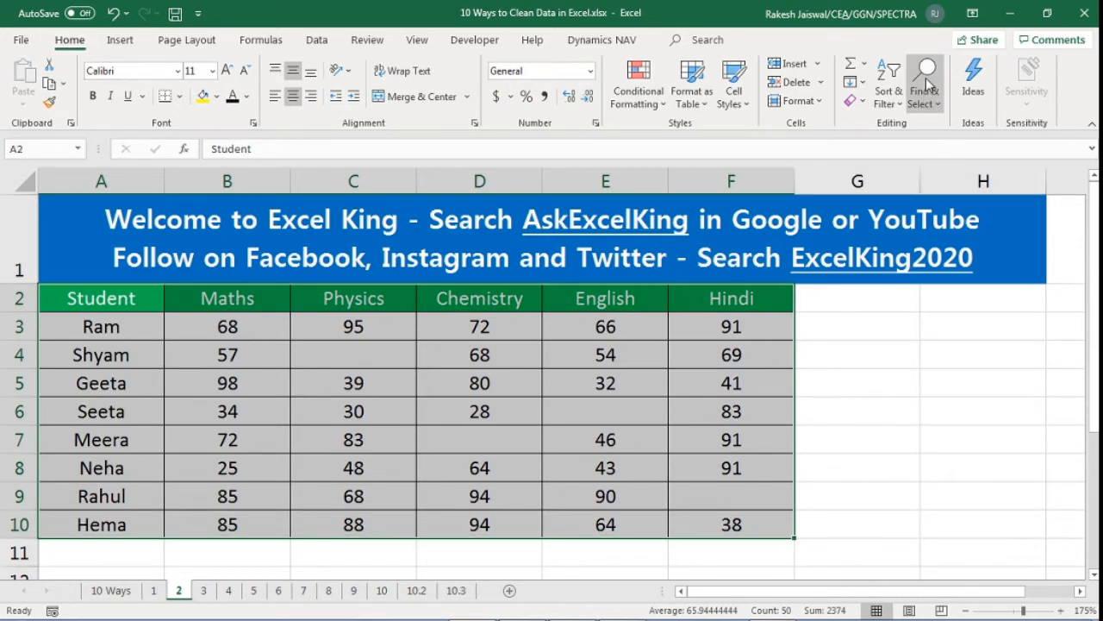
left_click(943, 108)
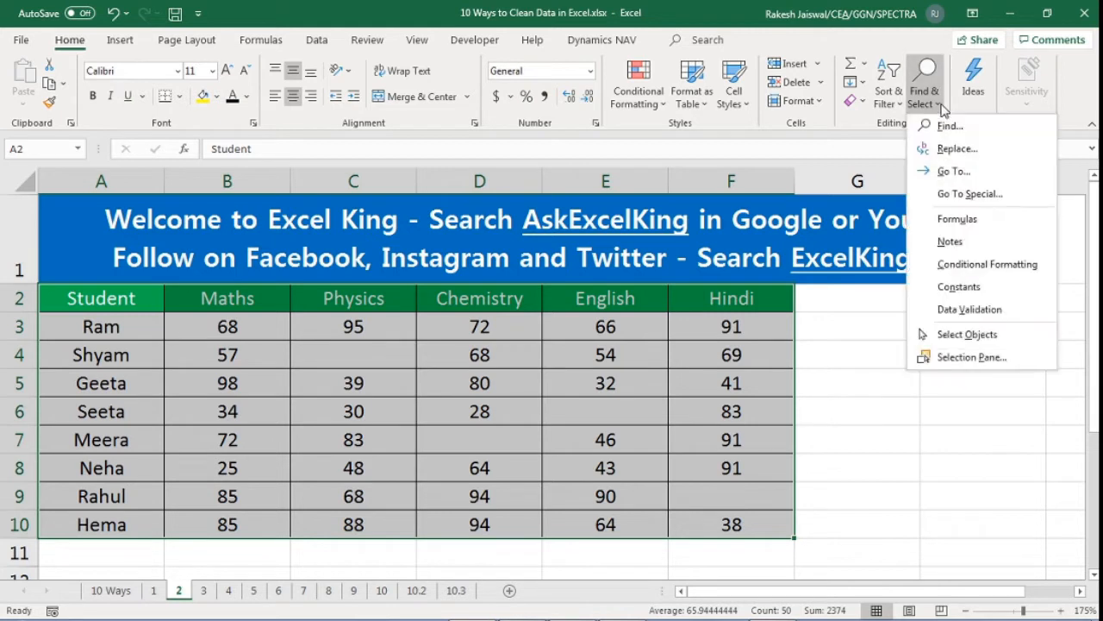
left_click(965, 194)
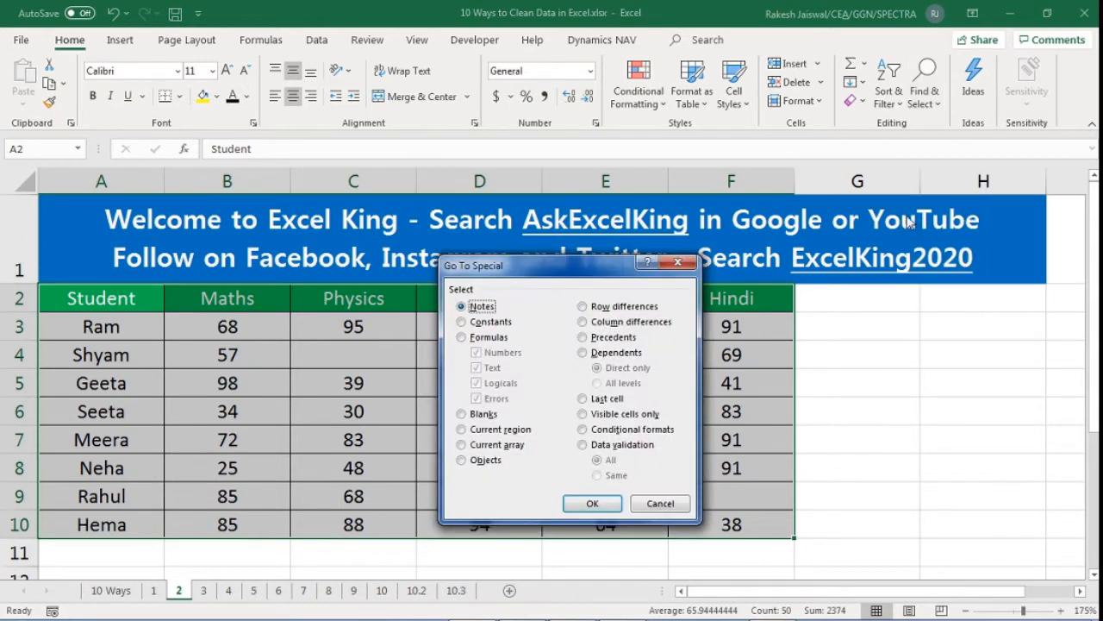
left_click_drag(551, 273, 916, 235)
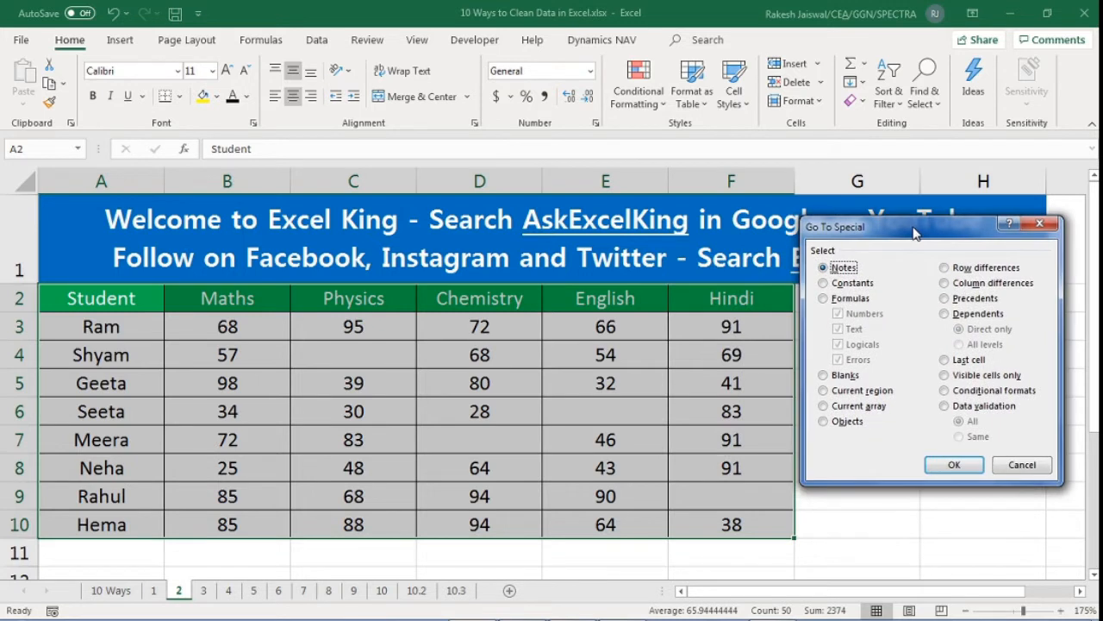
left_click(843, 376)
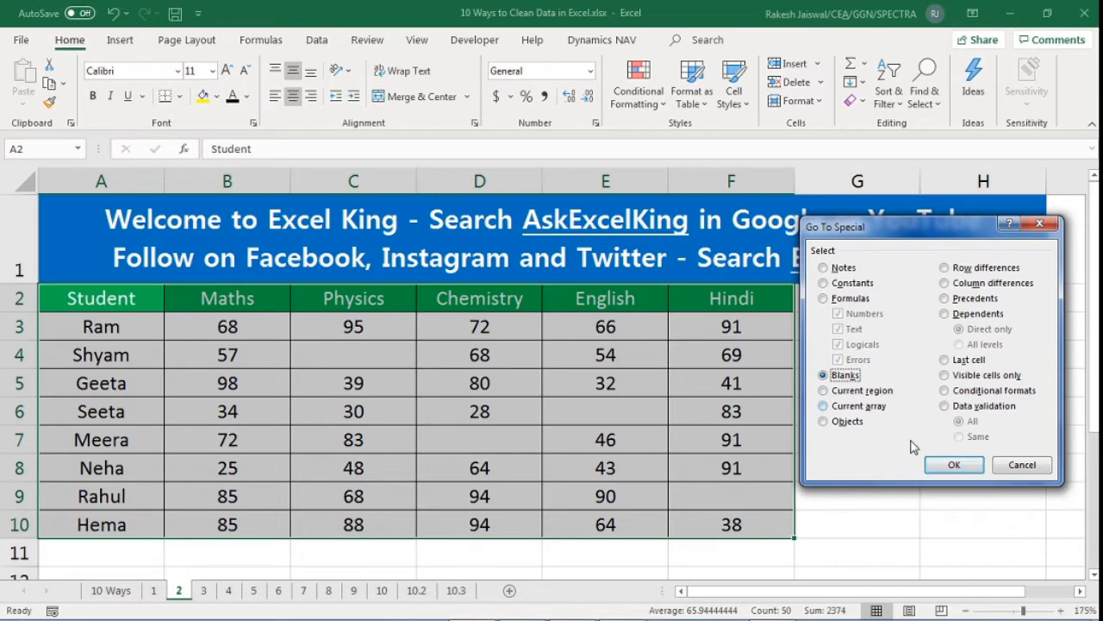
left_click(950, 466)
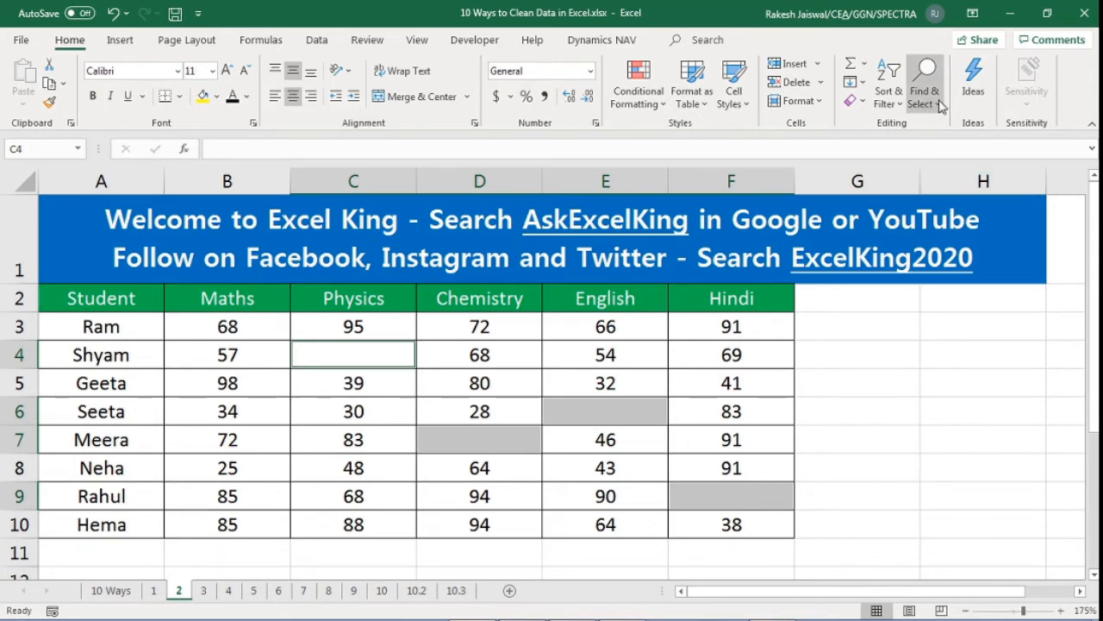
Clear the current selection, reselect the marks table A2:F10 and pick out its empty cells using Go To Special with Blanks
left_click(883, 306)
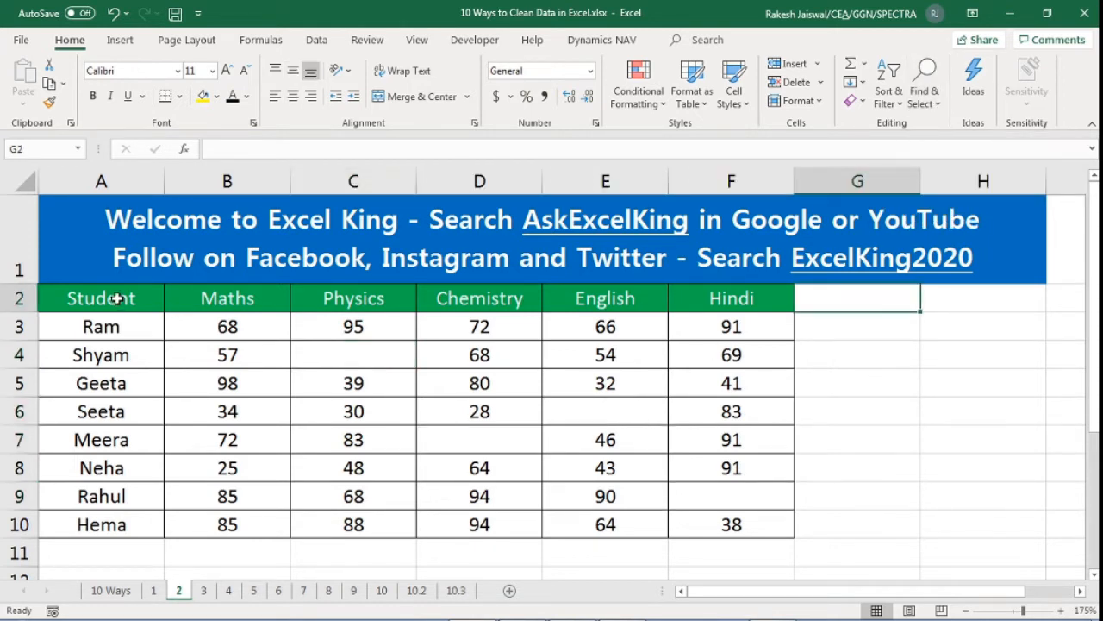
left_click_drag(116, 295, 744, 537)
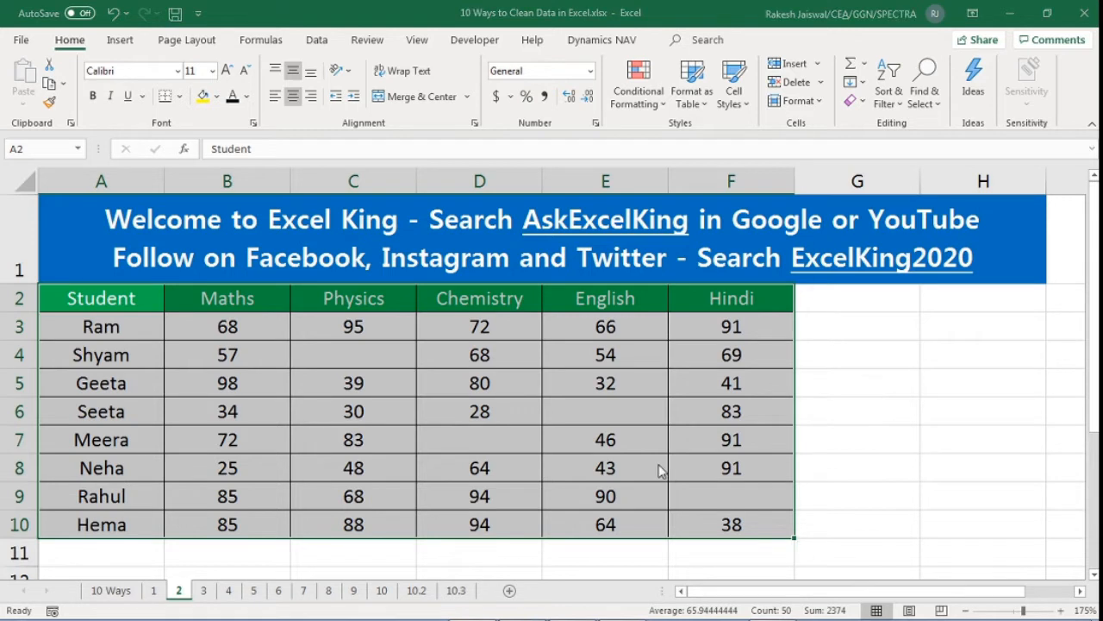
key("ctrl+g")
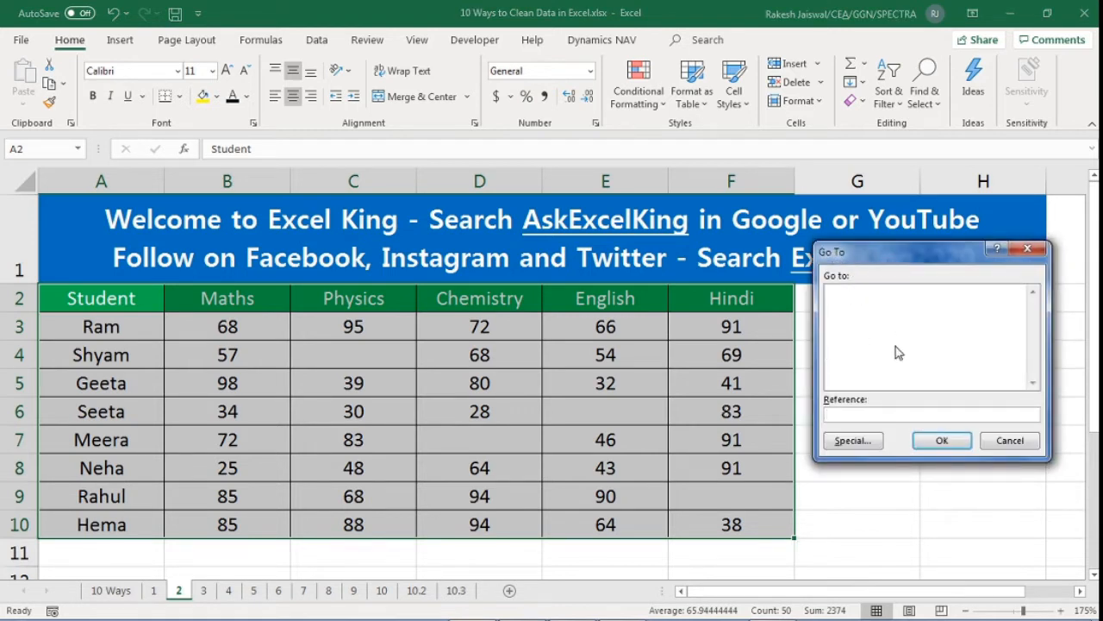
left_click(861, 446)
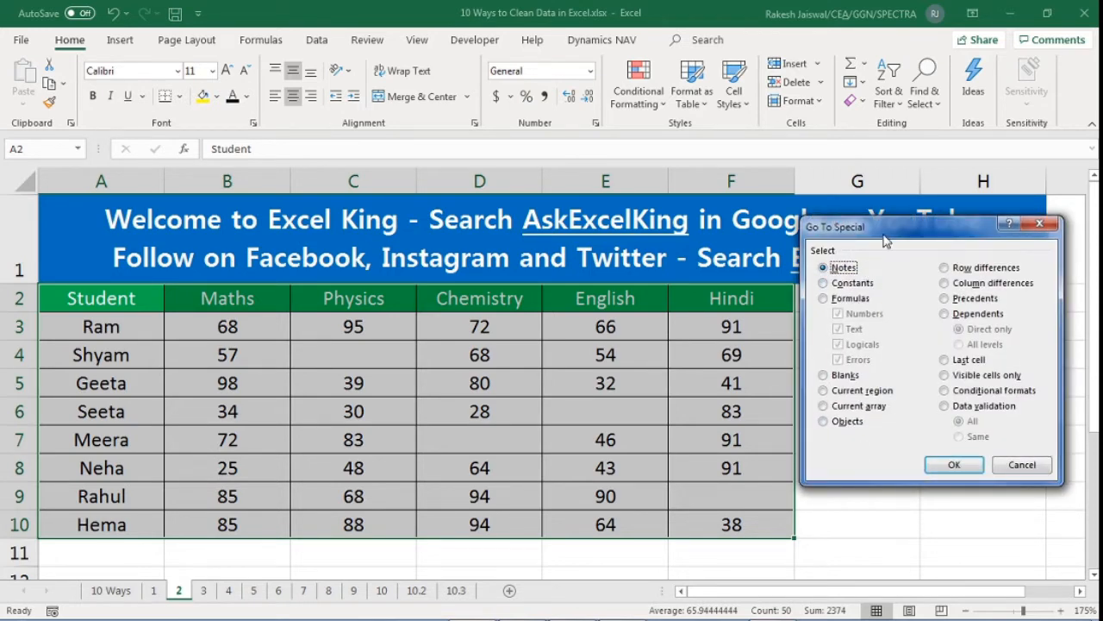
left_click_drag(885, 242, 897, 244)
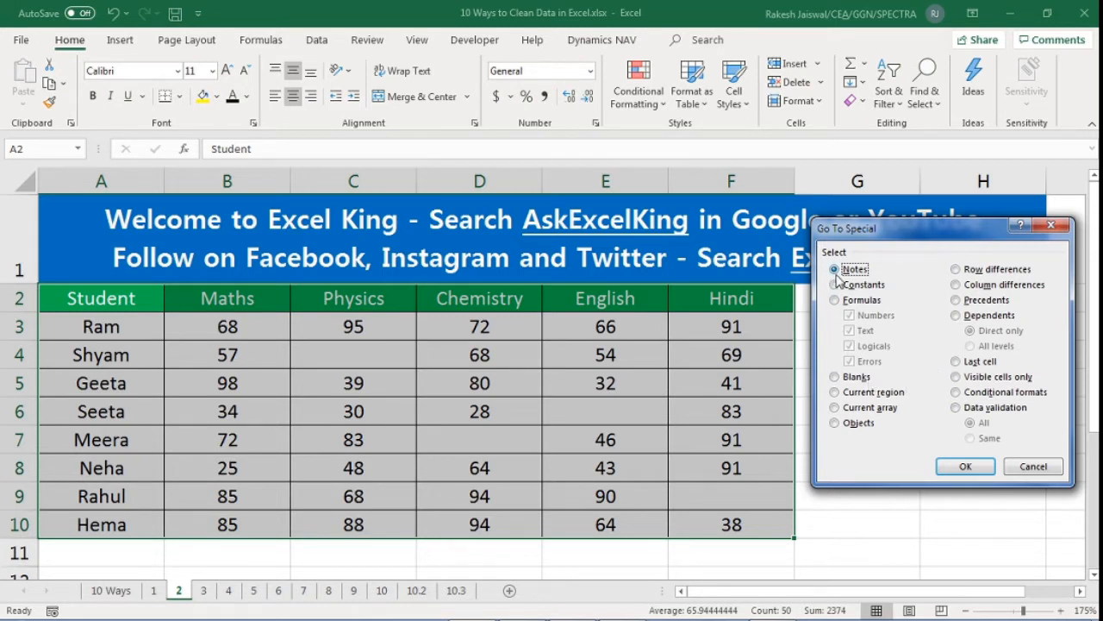
left_click(845, 384)
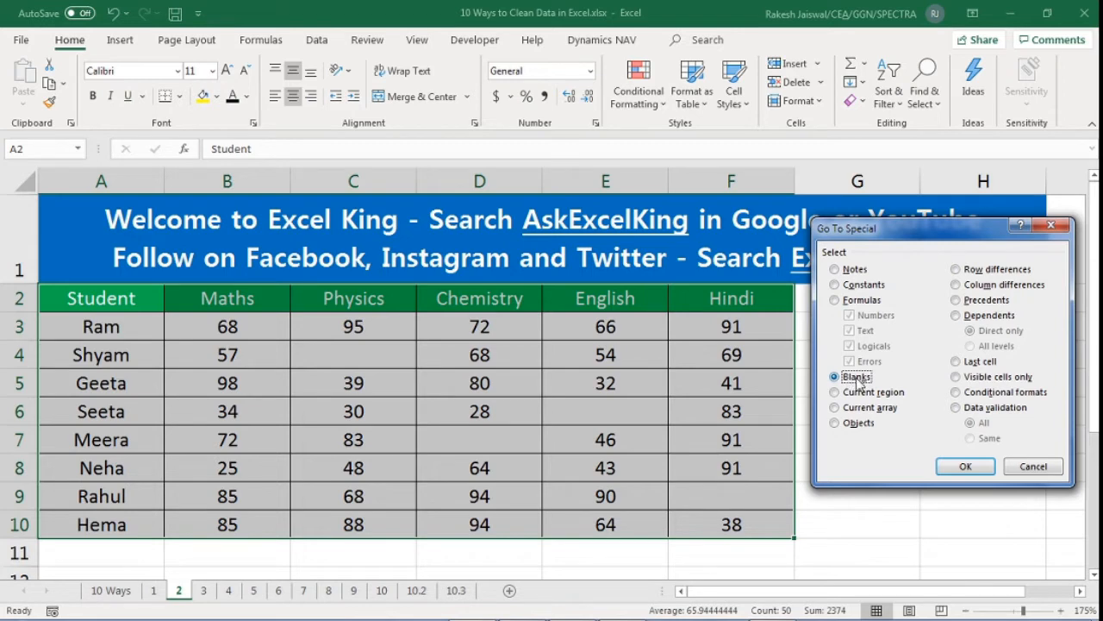
left_click(955, 468)
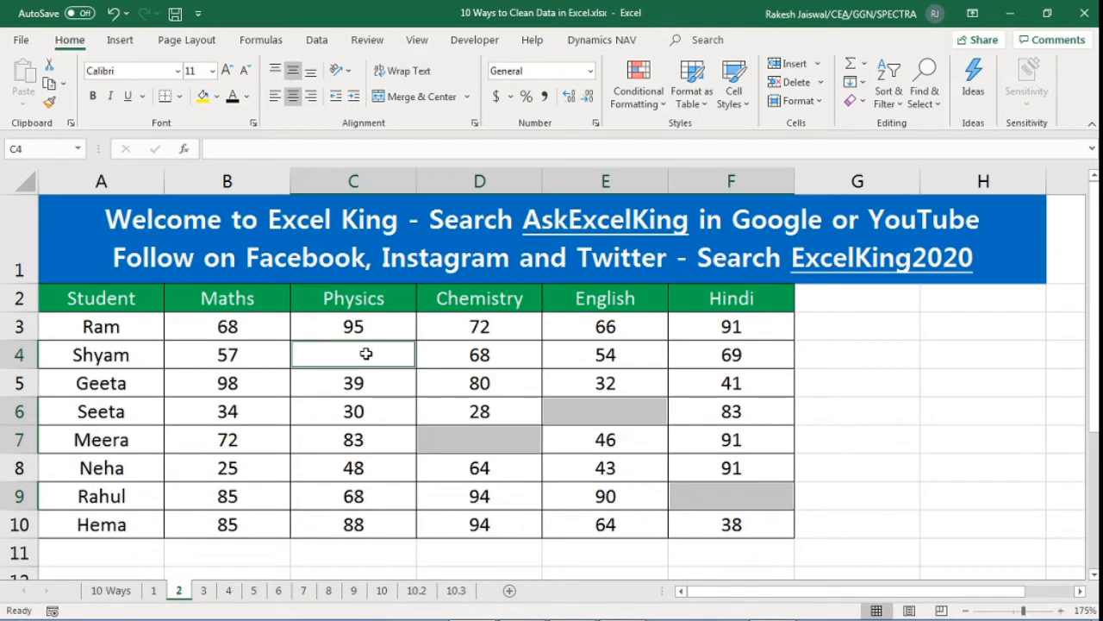
Fill all the selected blank cells at once with the text Not Appeared
type("Not")
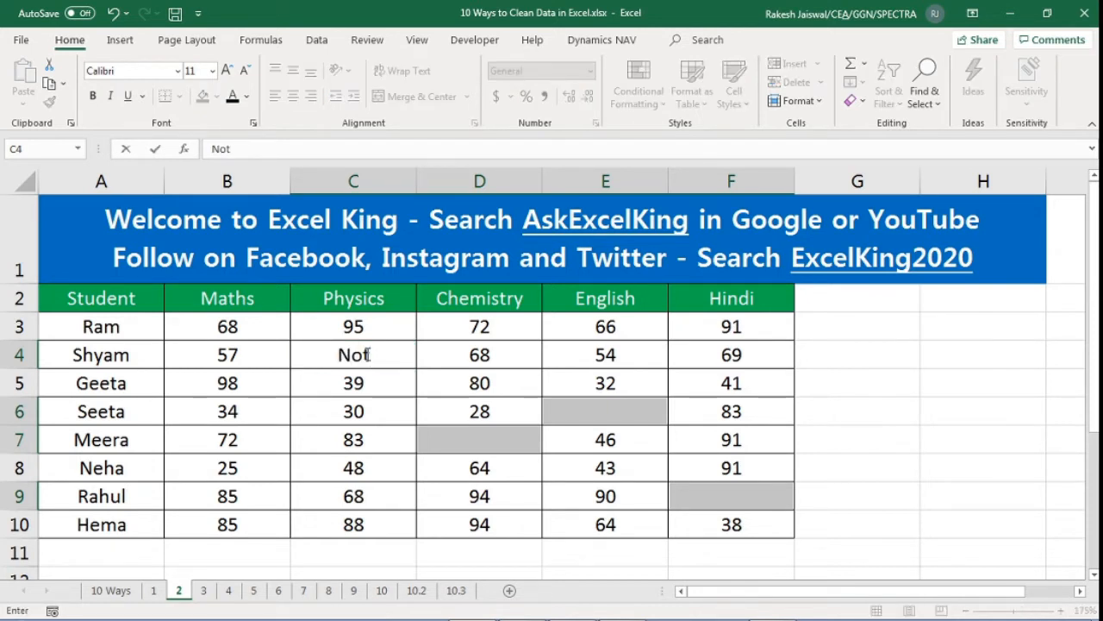
type(" Appre")
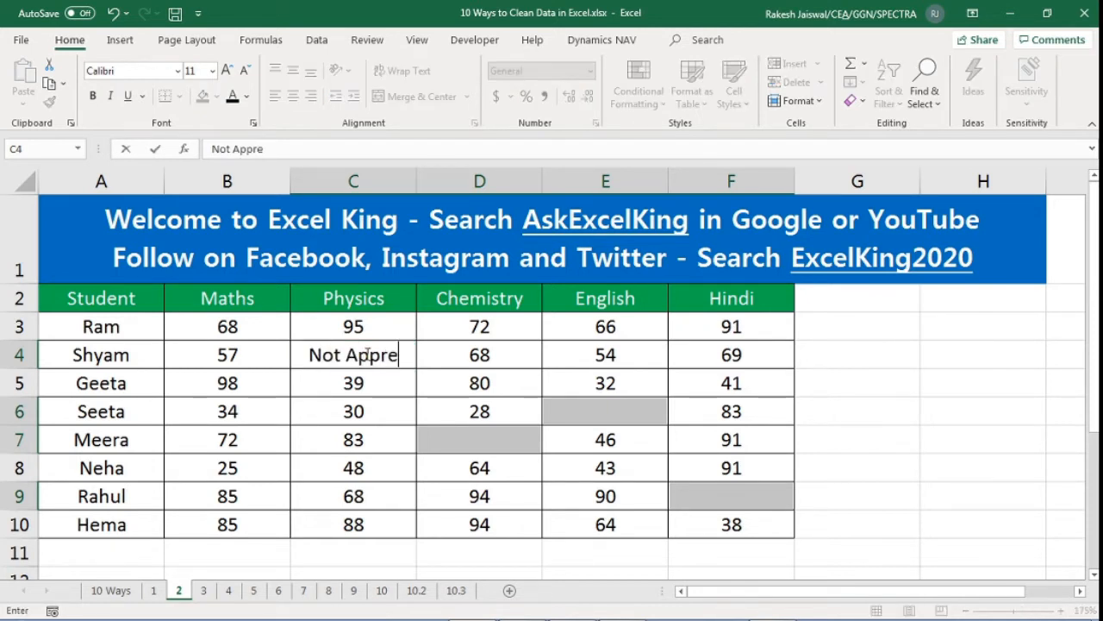
type("aed")
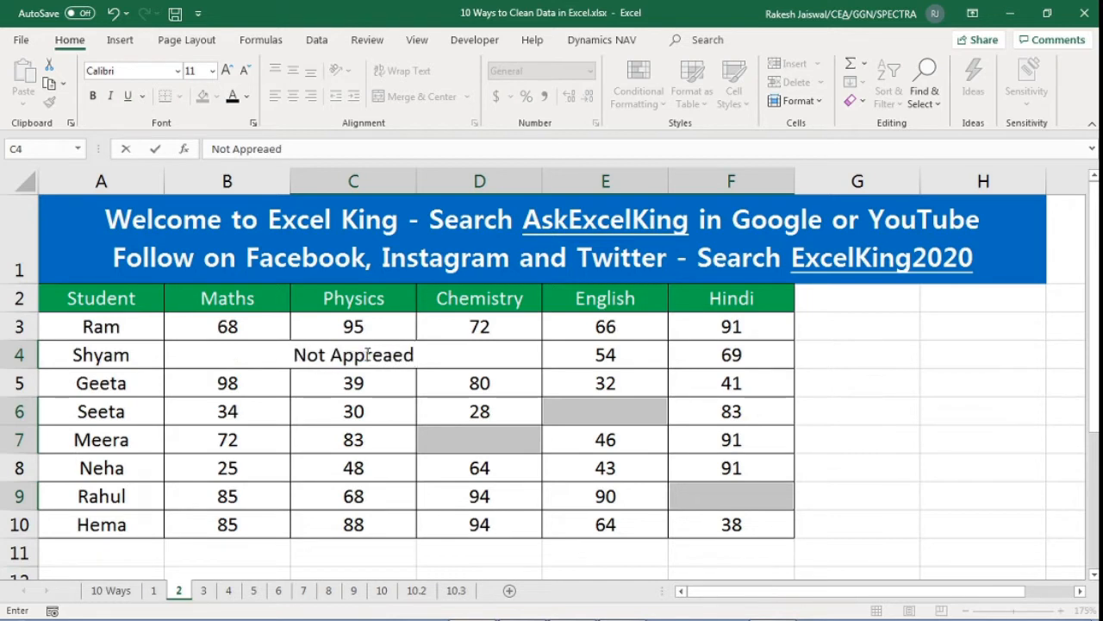
key("BackSpace")
key("BackSpace")
key("BackSpace")
key("BackSpace")
key("BackSpace")
type("eare")
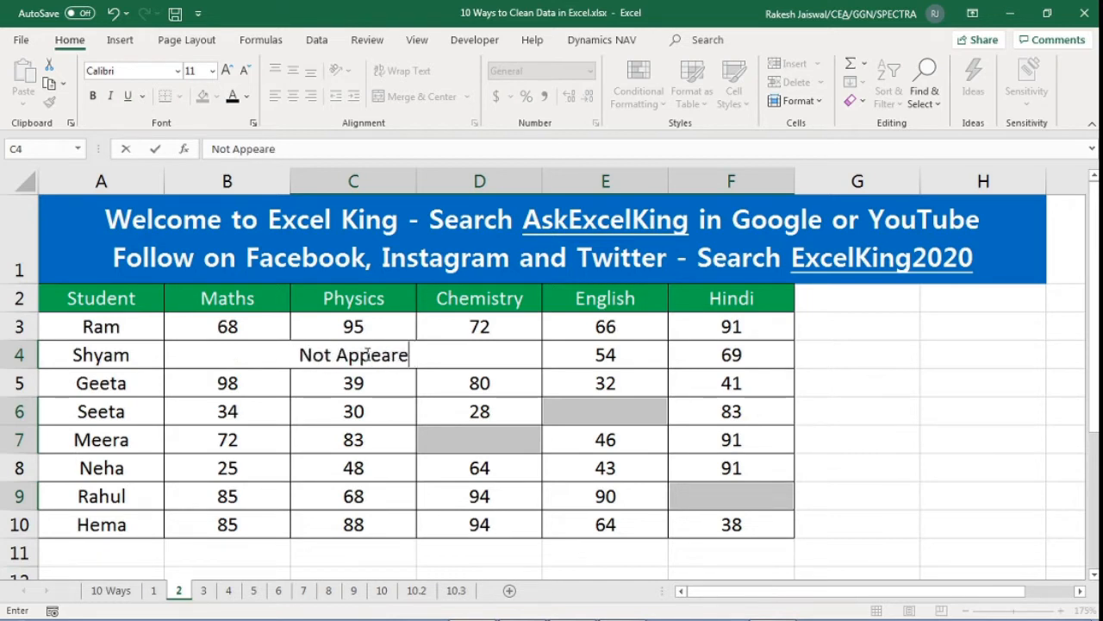
type("d")
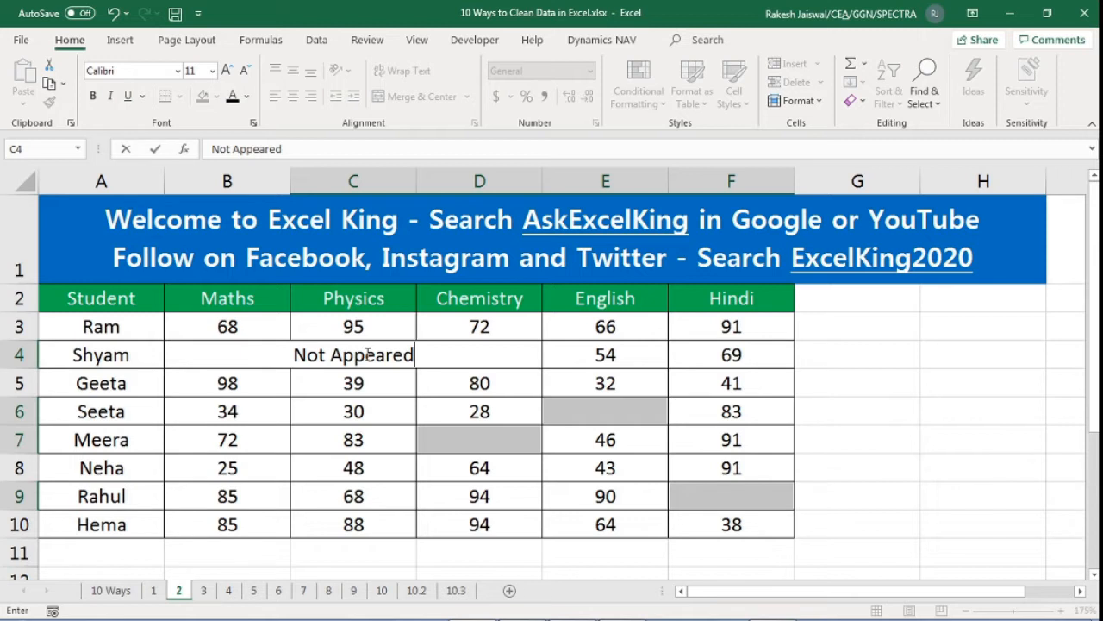
key("ctrl+Return")
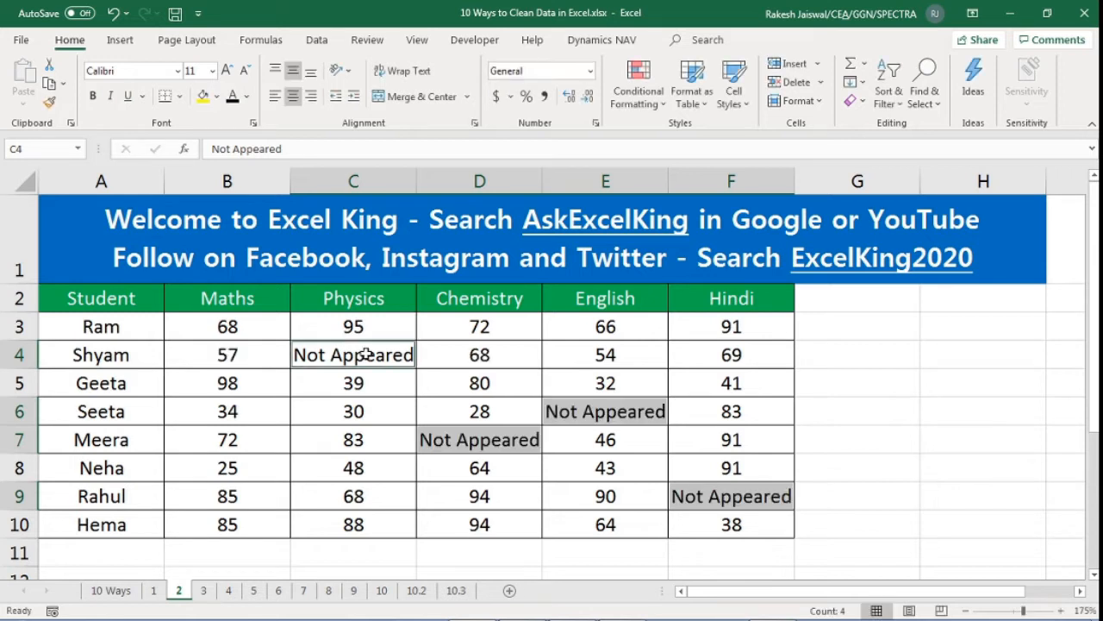
Check the Not Appeared entries in the Physics, Chemistry, English and Hindi columns of the marks table
left_click(517, 442)
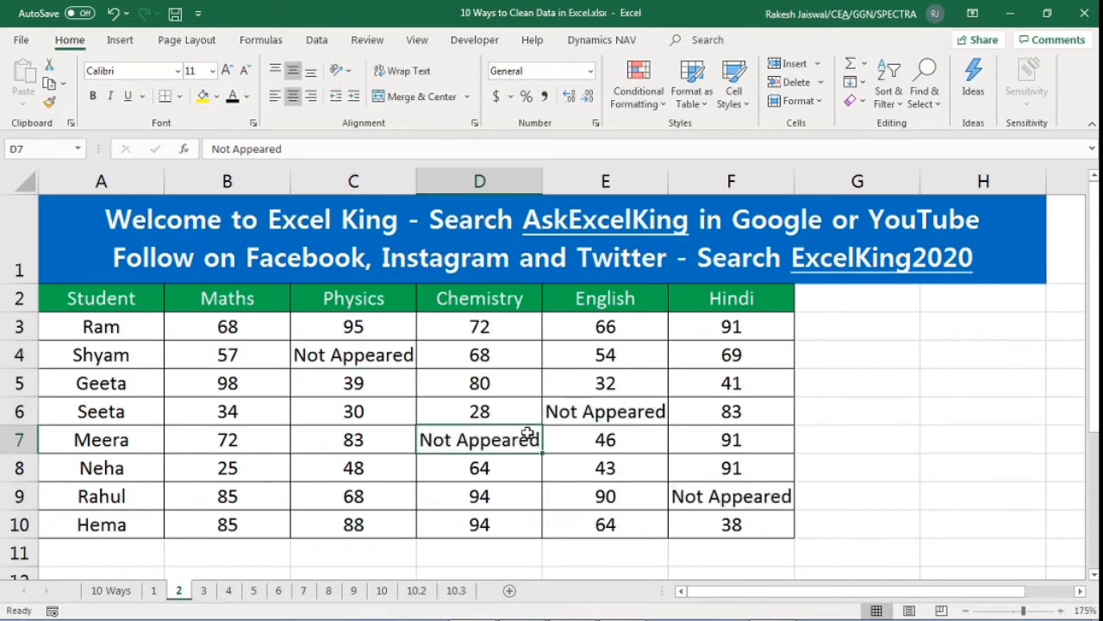
left_click(590, 417)
left_click(686, 493)
left_click(585, 420)
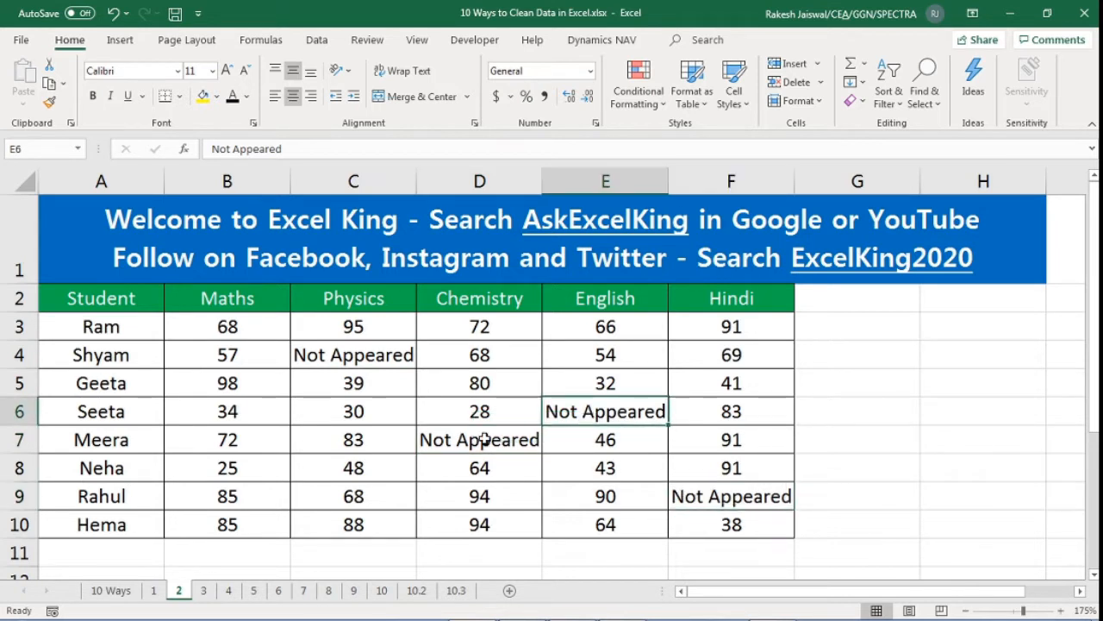
left_click(484, 437)
left_click(385, 355)
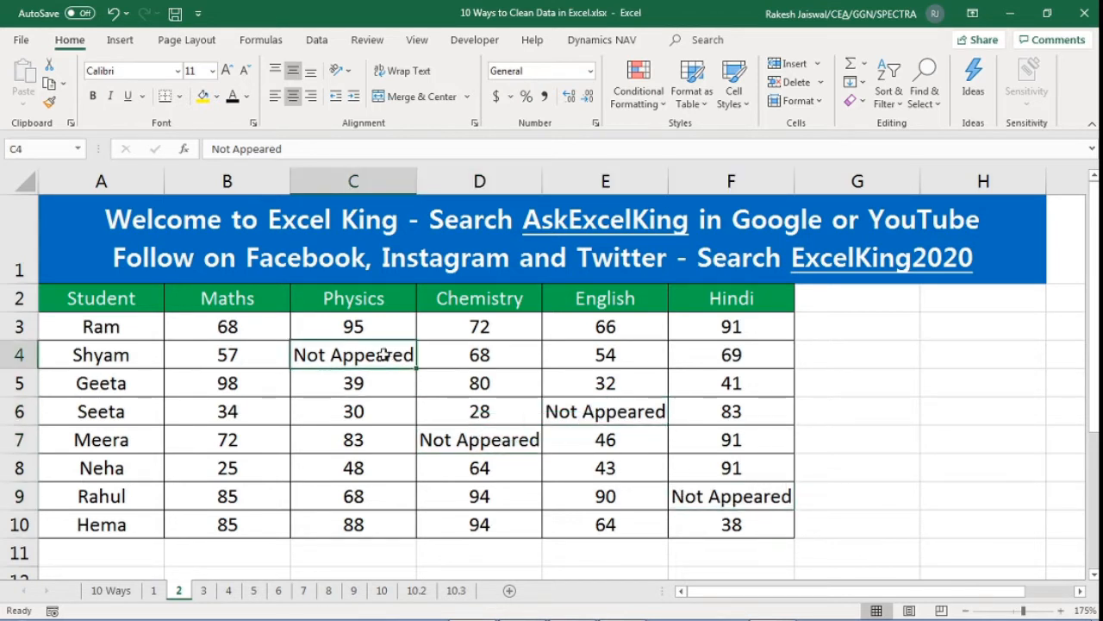
left_click_drag(250, 329, 705, 524)
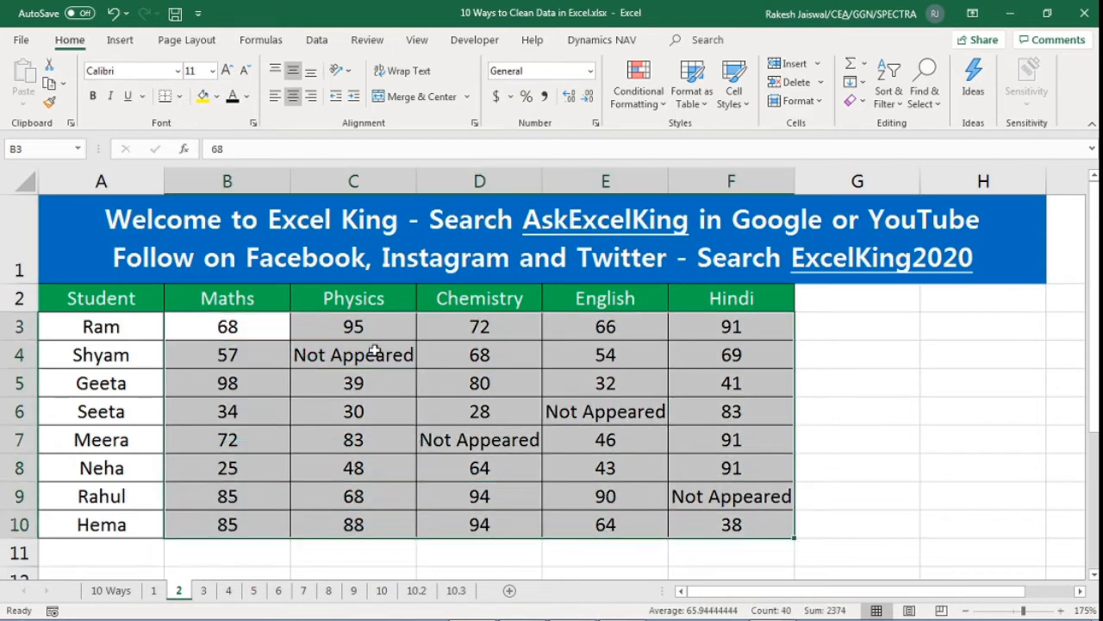
left_click(428, 431)
left_click(556, 417)
left_click(701, 491)
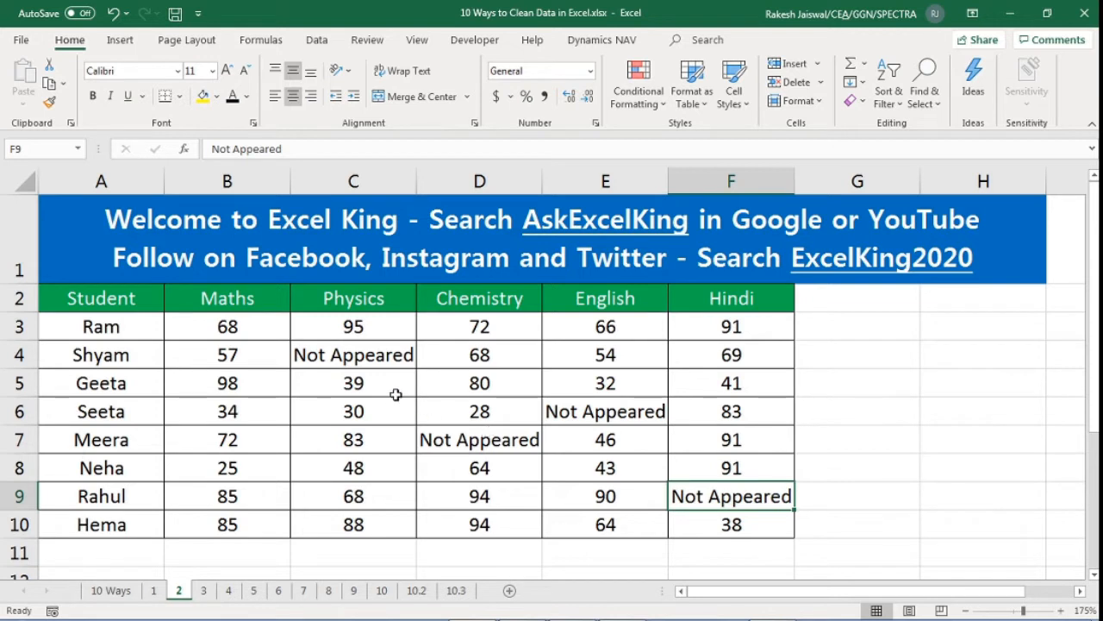
left_click(358, 359)
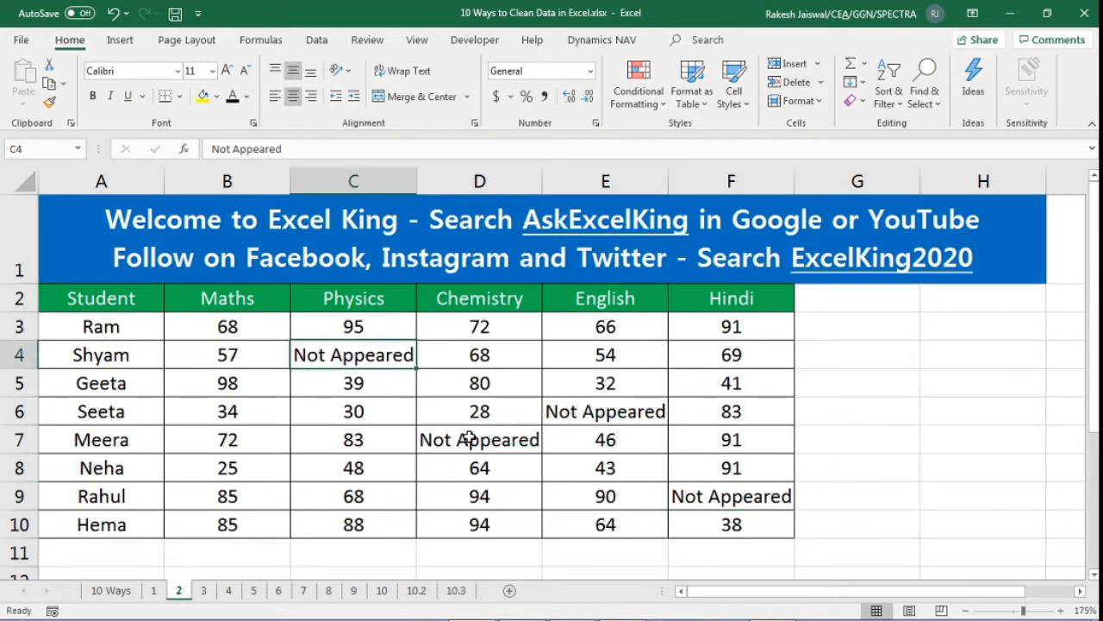
left_click(466, 435)
left_click(591, 416)
left_click(754, 500)
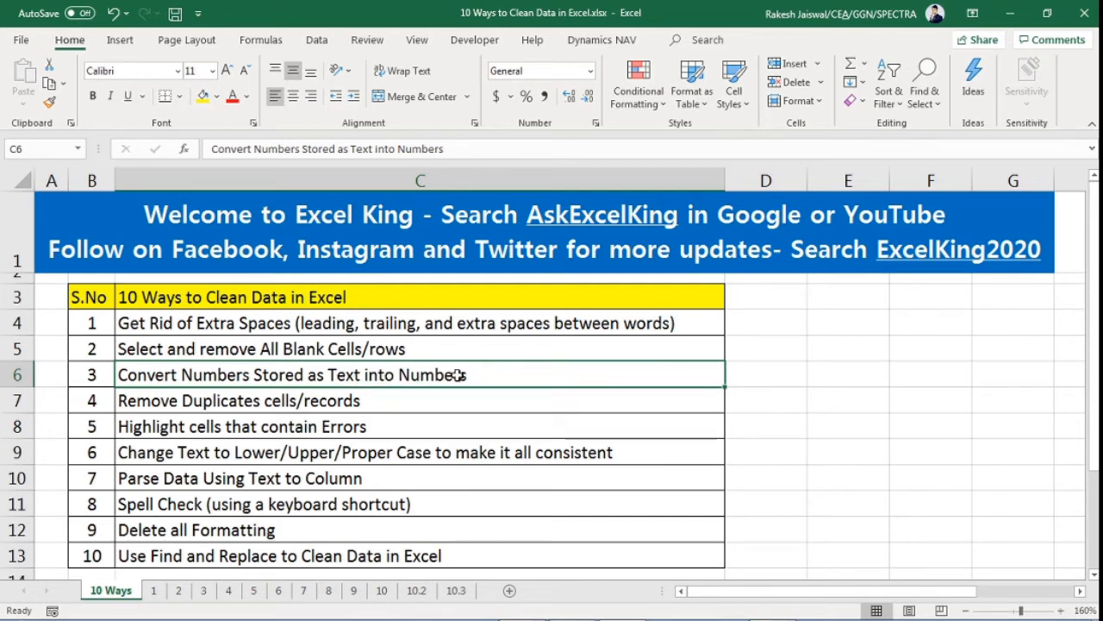
Open sheet 3 and examine the three 123 entries in B3:B5 and how each is aligned
left_click(204, 591)
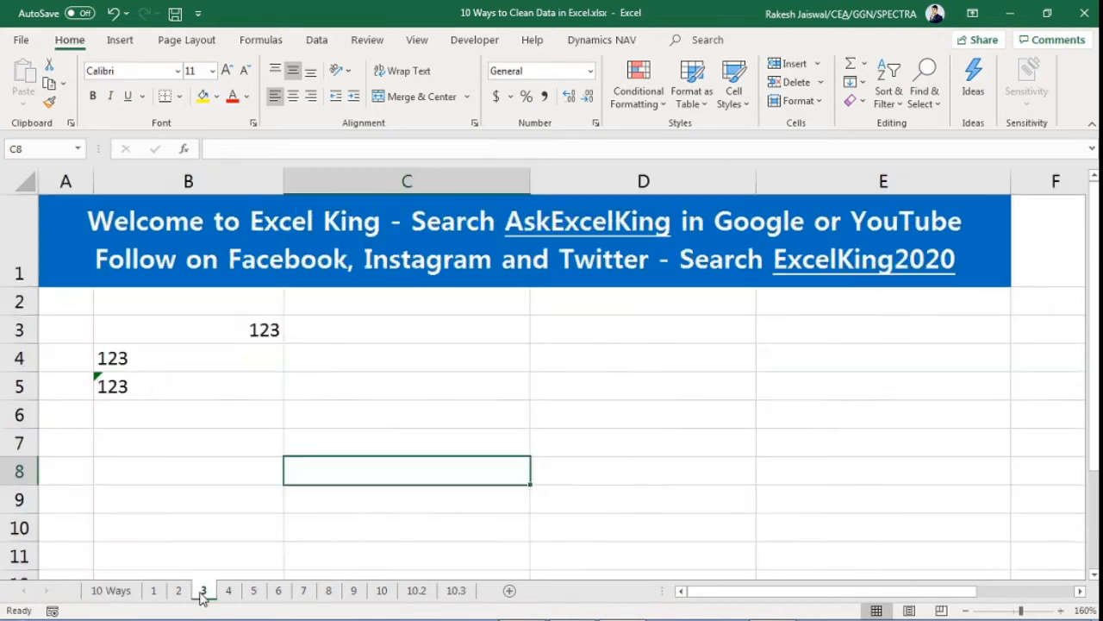
left_click(219, 417)
left_click_drag(229, 328, 236, 382)
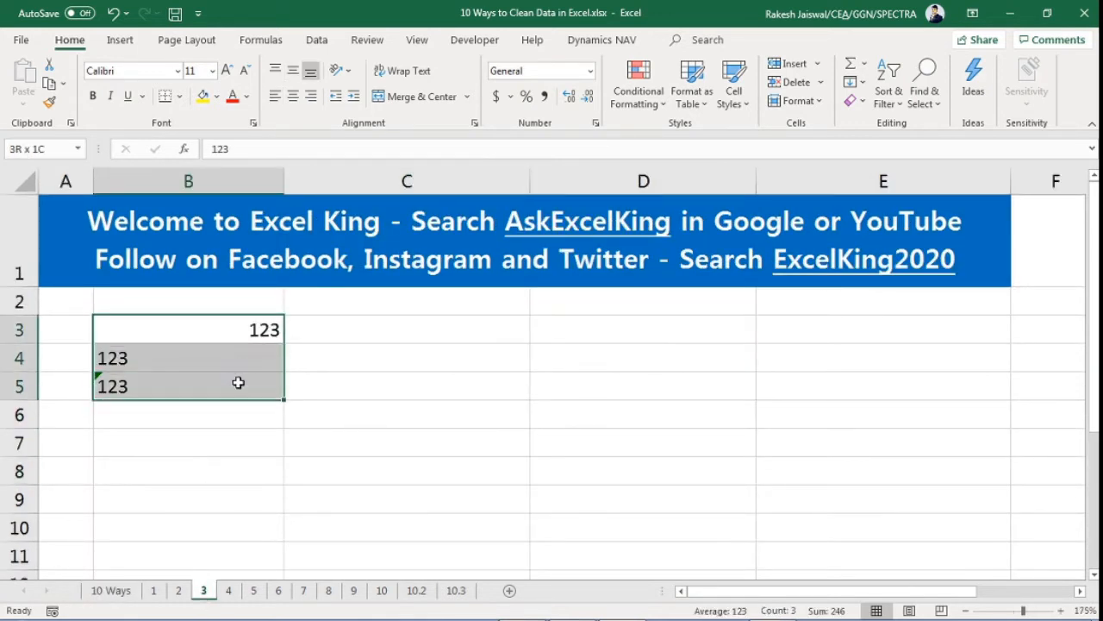
left_click(271, 329)
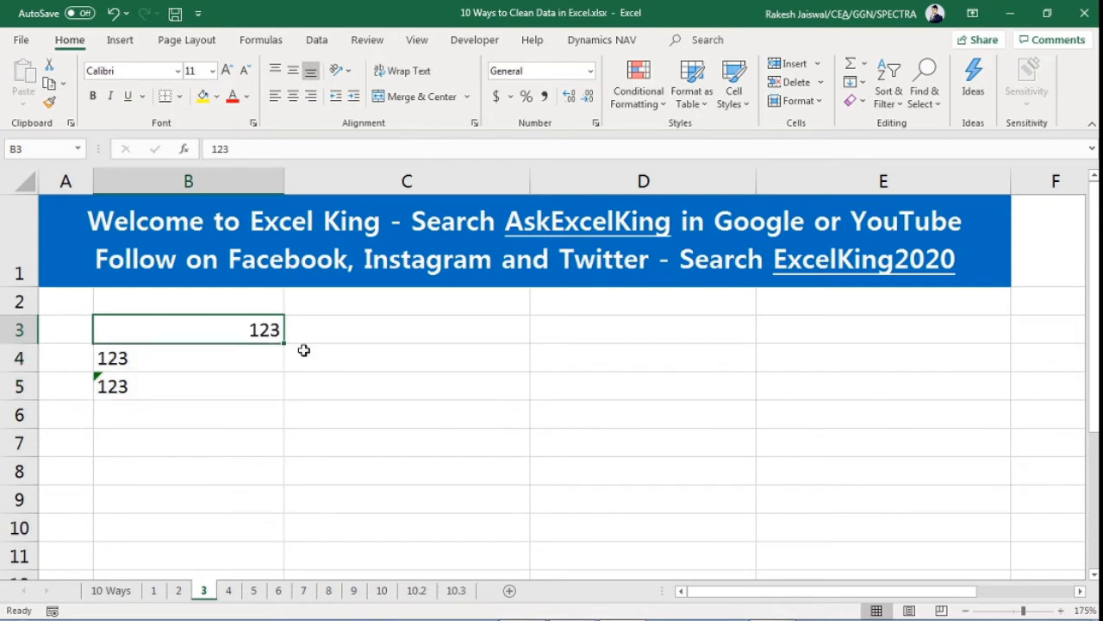
left_click(258, 385)
left_click(256, 357)
left_click(259, 327)
left_click_drag(236, 360, 237, 387)
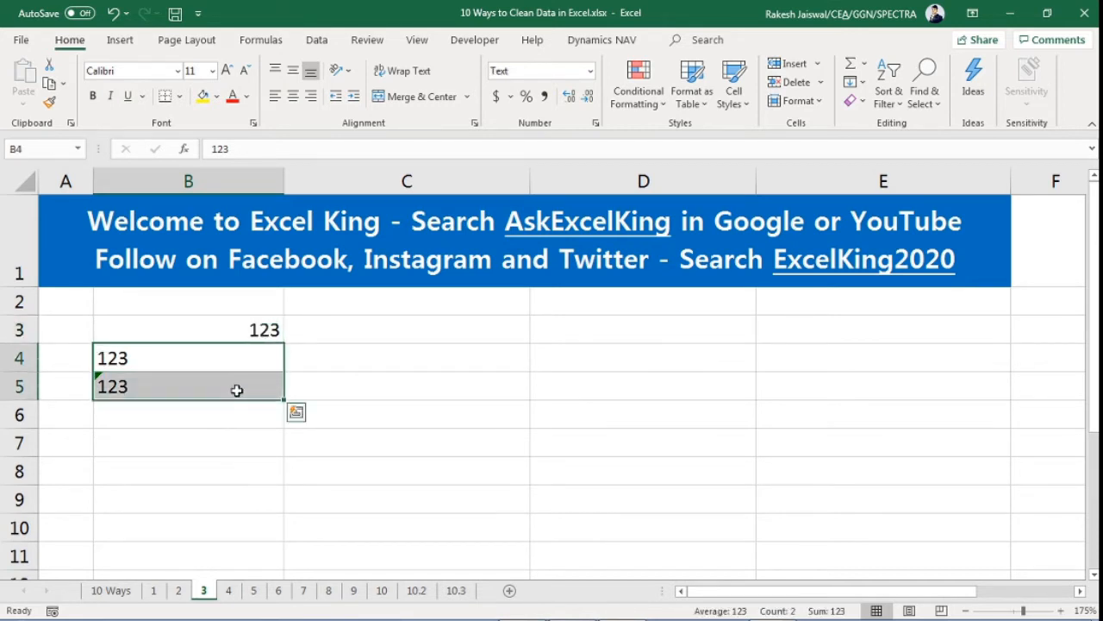
left_click(233, 421)
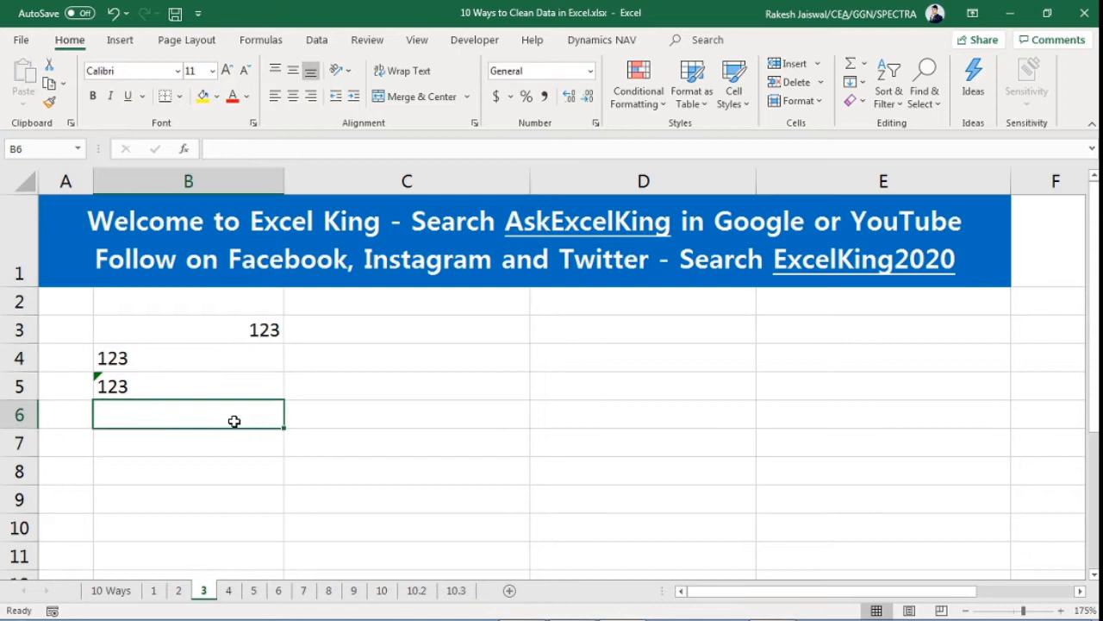
Compare the alignment and number format of the 123 in B3 with the entries in B4:B5
left_click(256, 327)
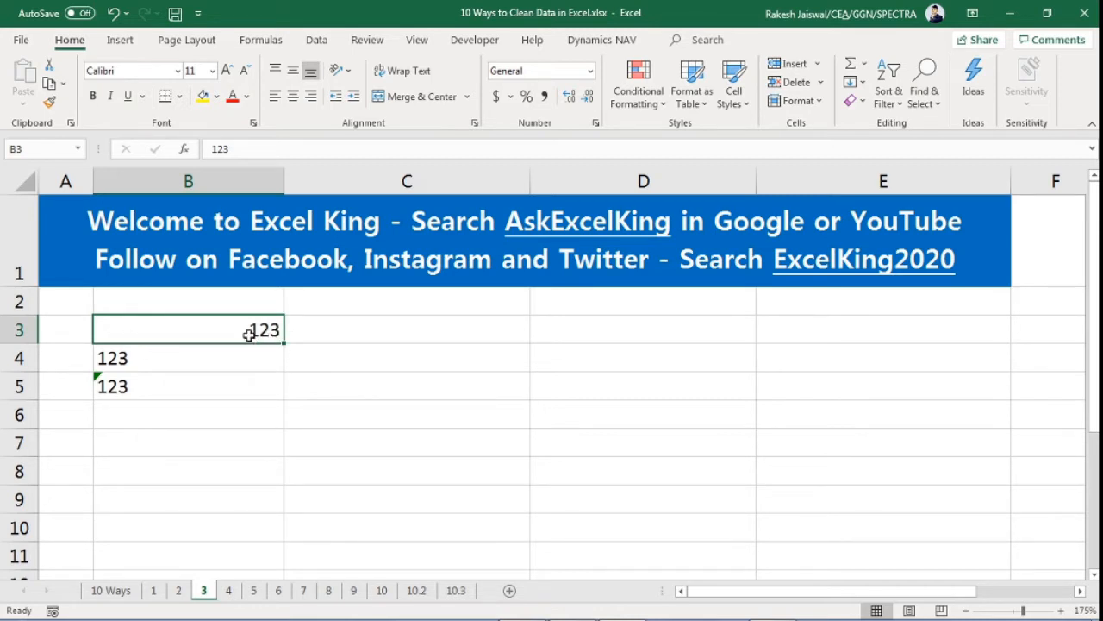
left_click_drag(173, 362, 172, 389)
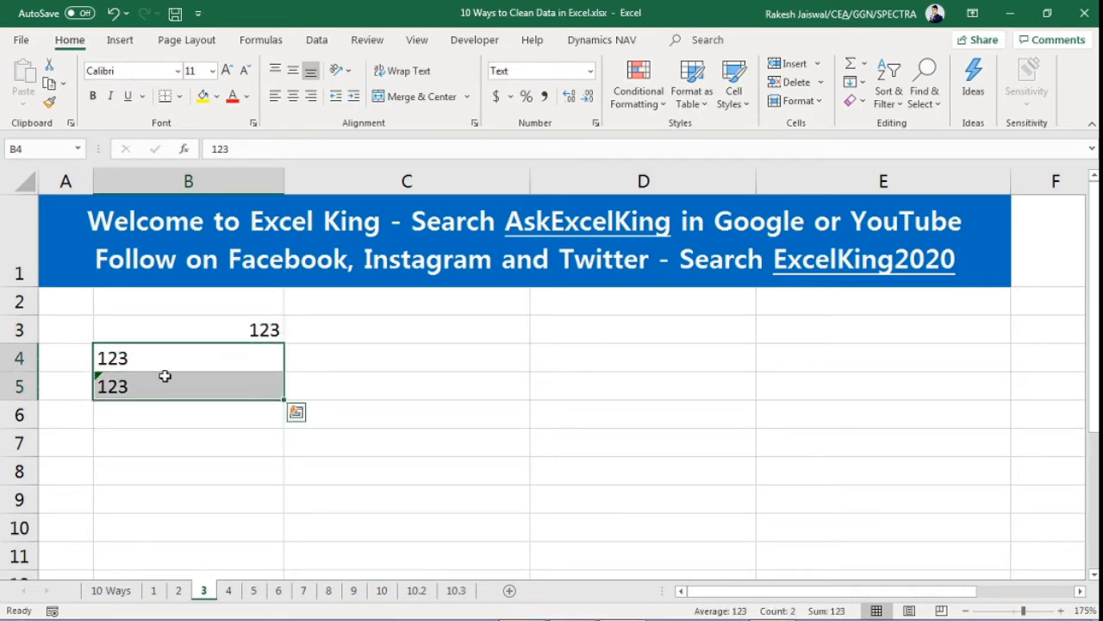
left_click_drag(177, 333, 209, 382)
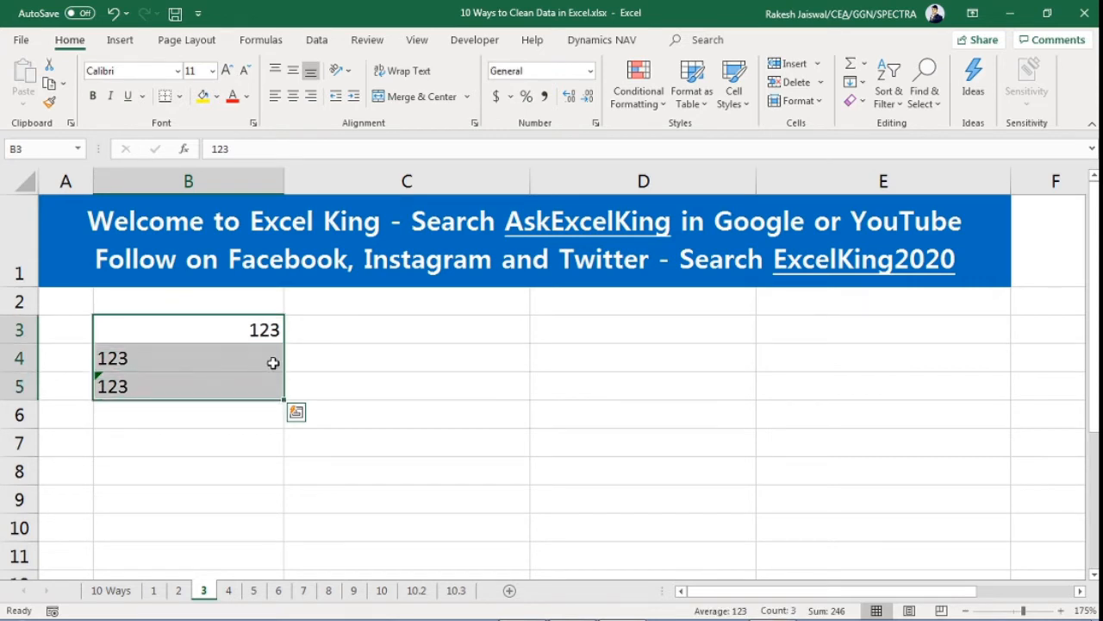
left_click(275, 335)
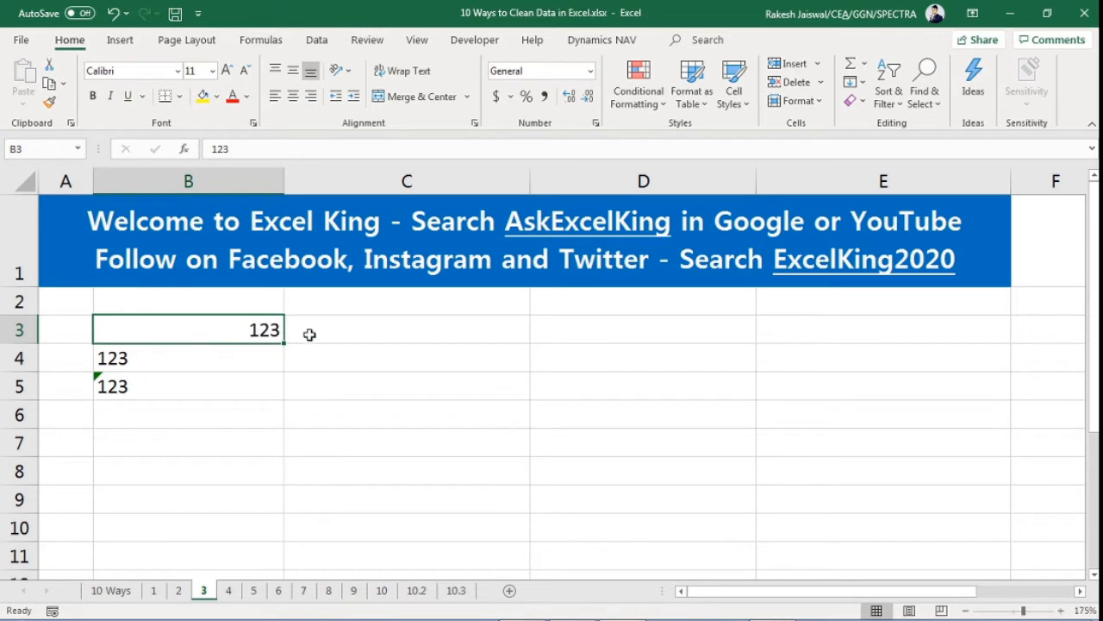
left_click_drag(249, 360, 242, 388)
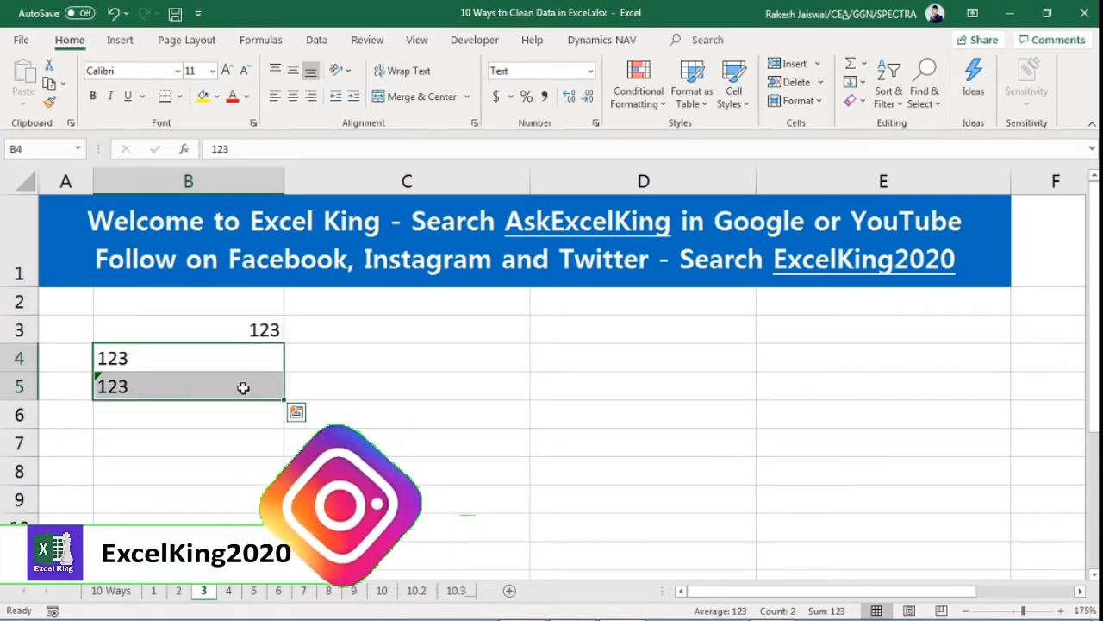
left_click(252, 367)
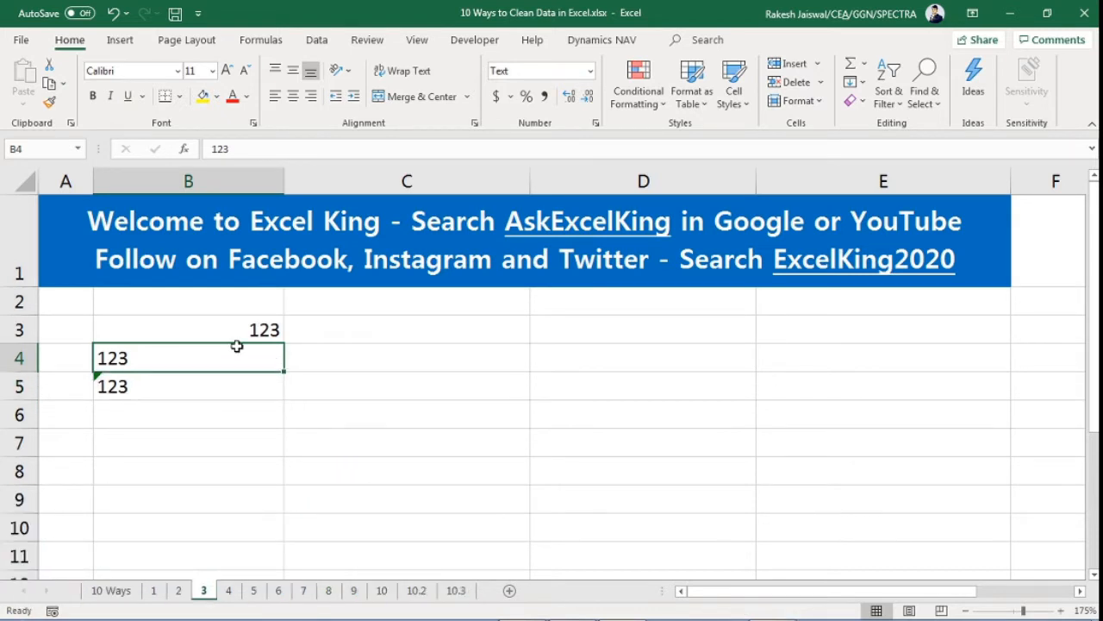
left_click_drag(226, 328, 214, 386)
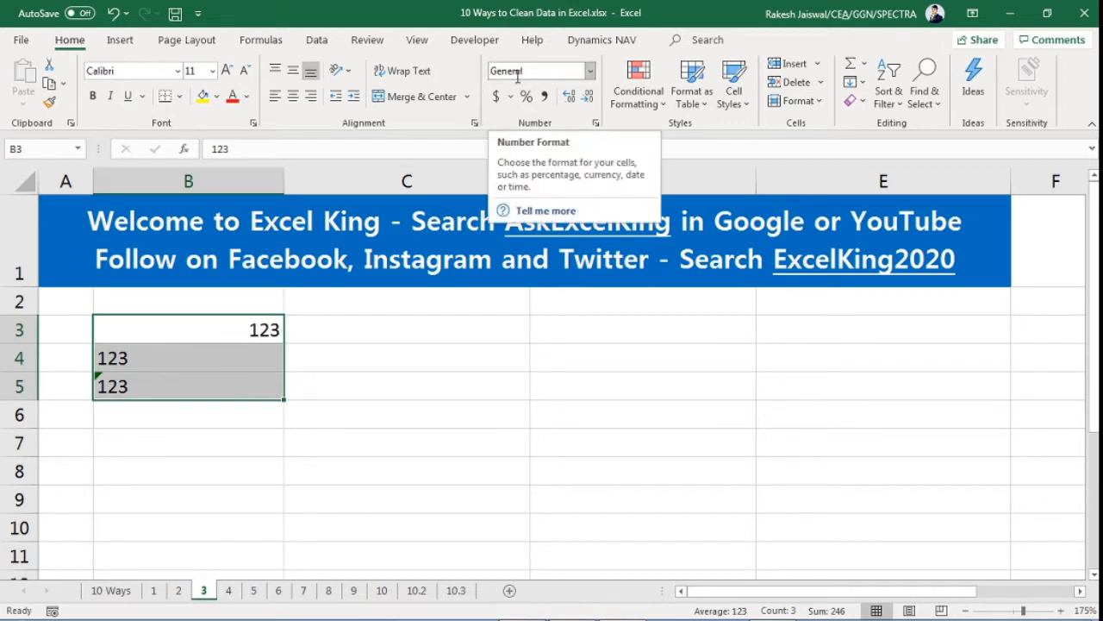
left_click(269, 330)
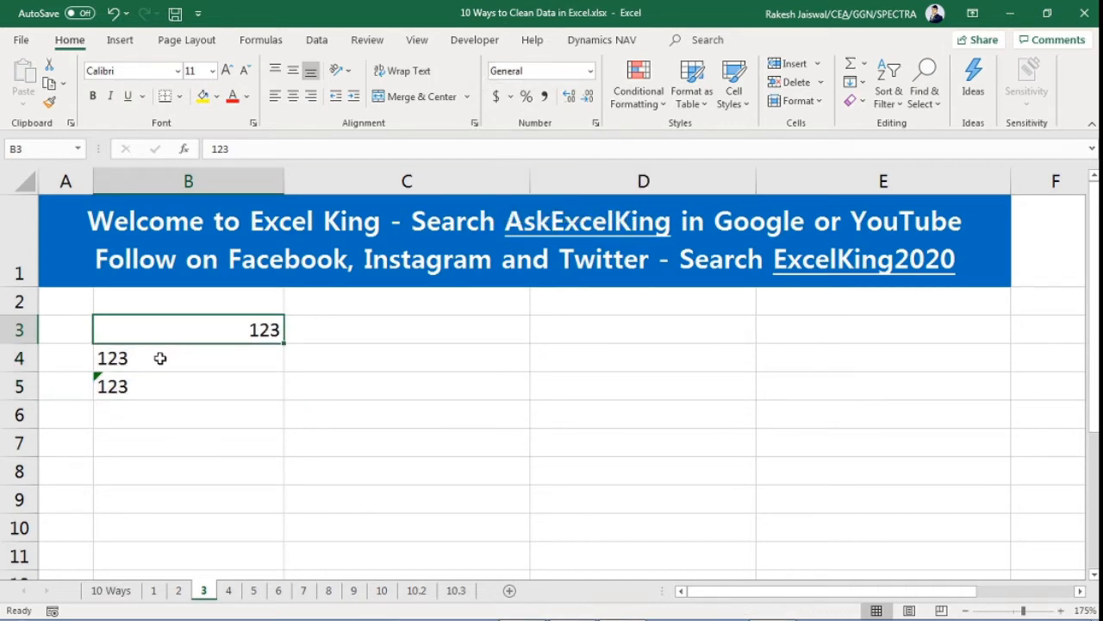
Change the number format of B4:B5 to General and check how B4 is aligned
left_click_drag(161, 358, 140, 387)
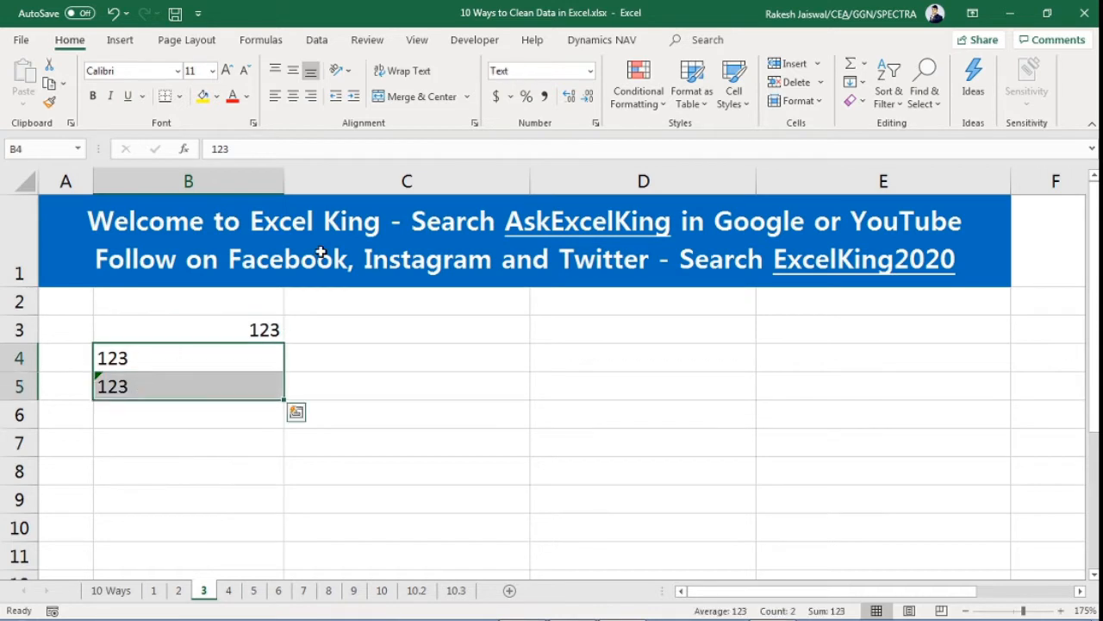
left_click(503, 73)
type("General")
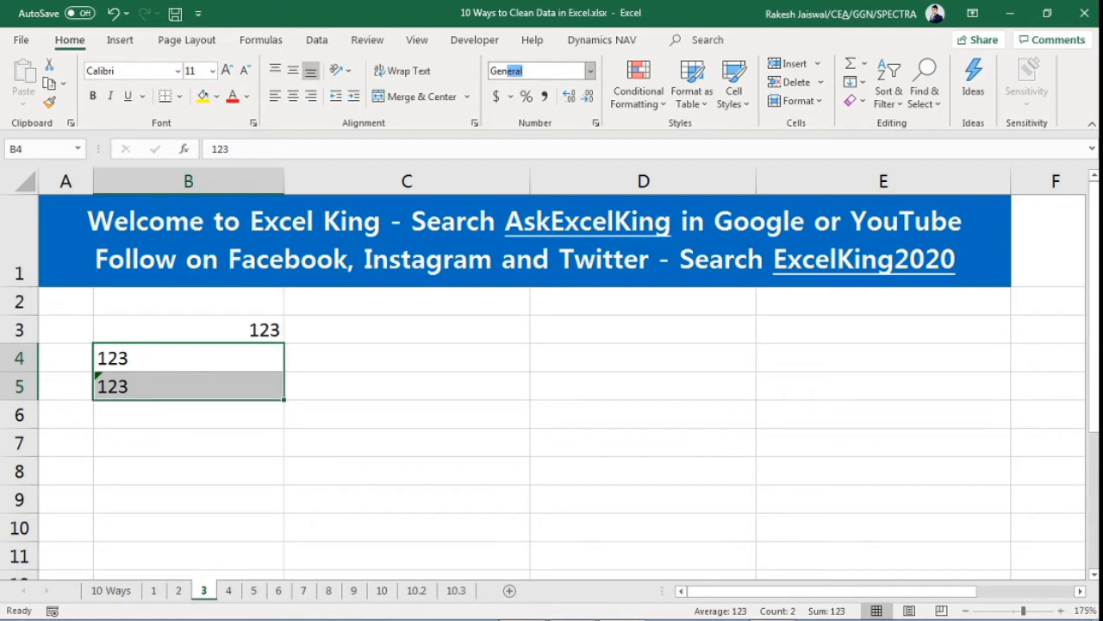
key("Return")
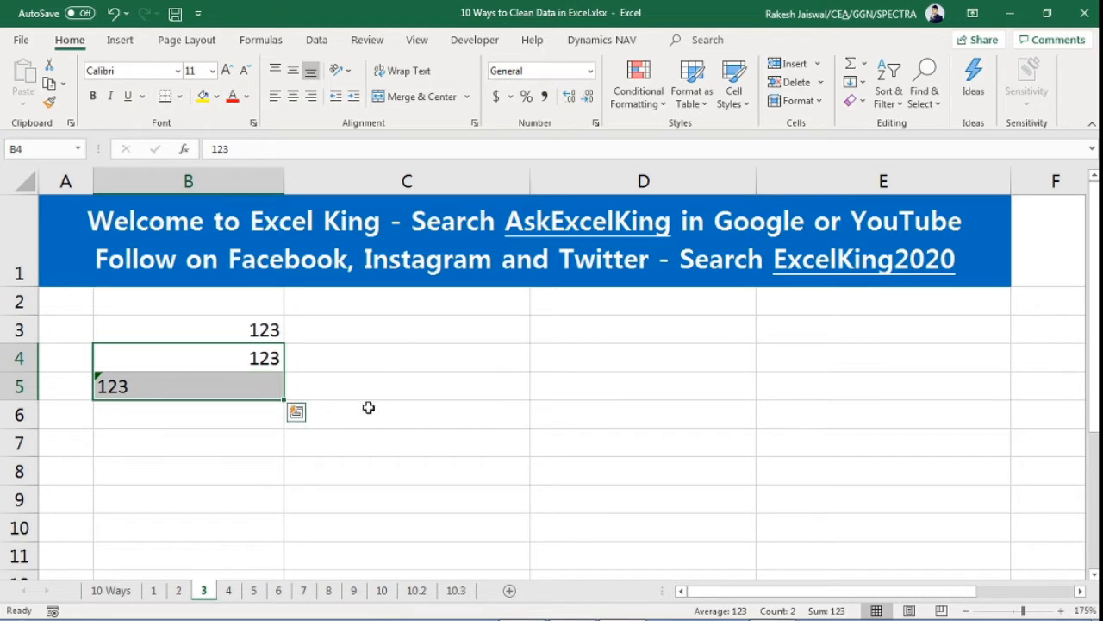
left_click(370, 406)
left_click(262, 362)
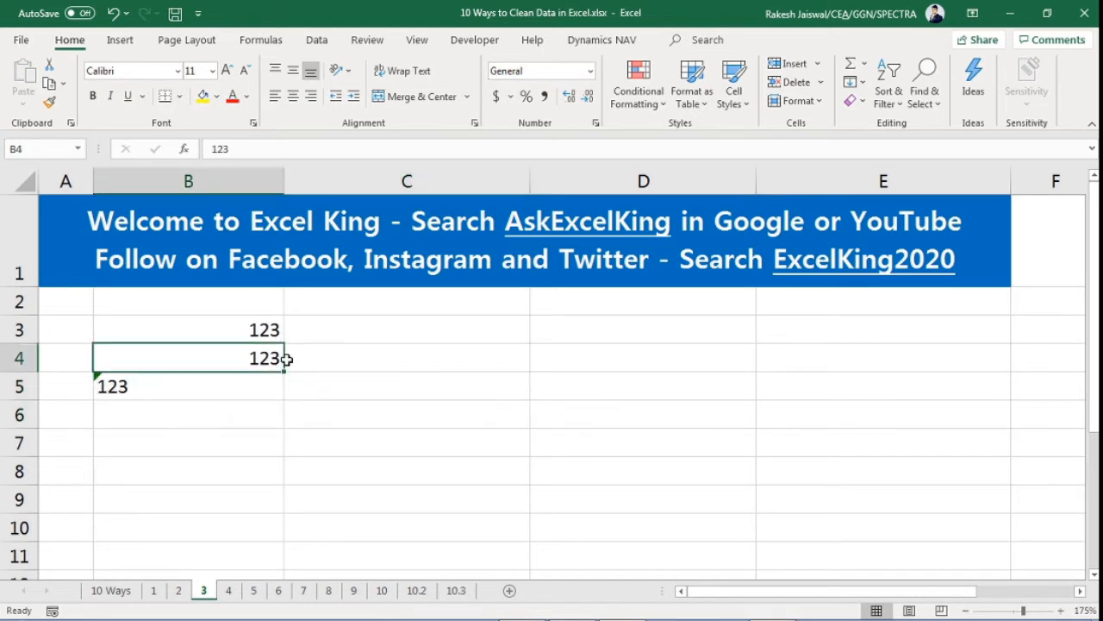
Examine the content of B5 for a leading apostrophe before the number
left_click(196, 386)
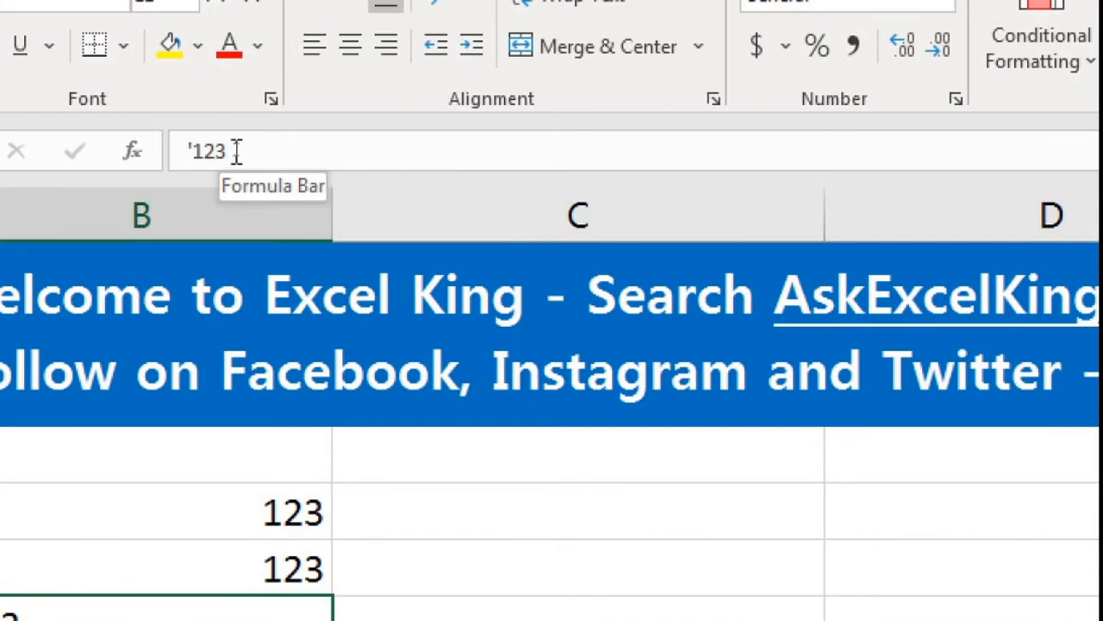
left_click(181, 150)
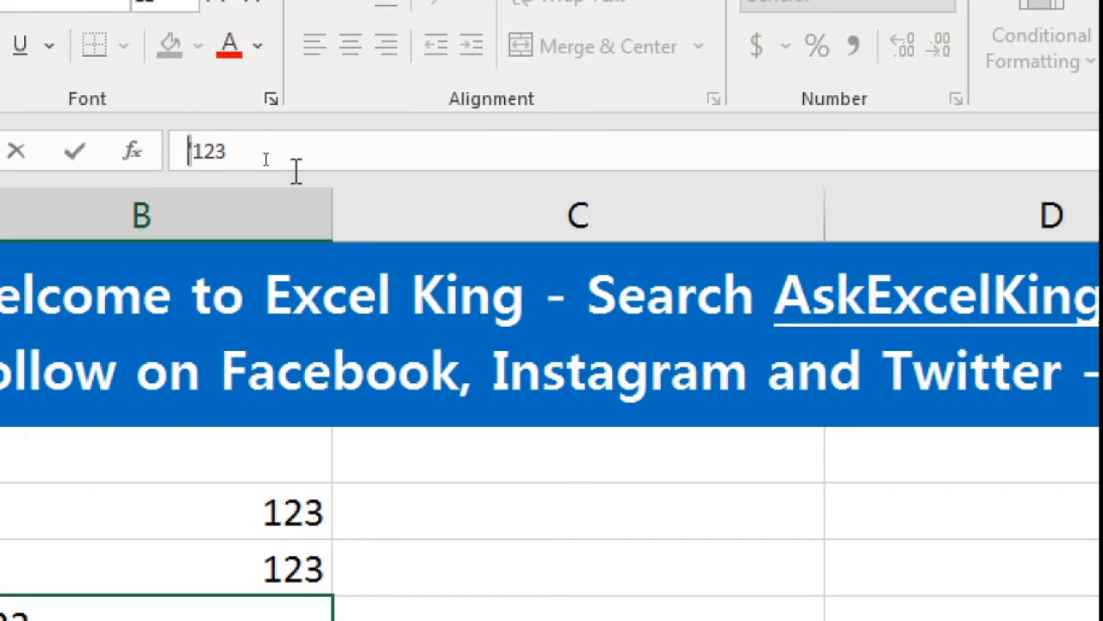
key("Return")
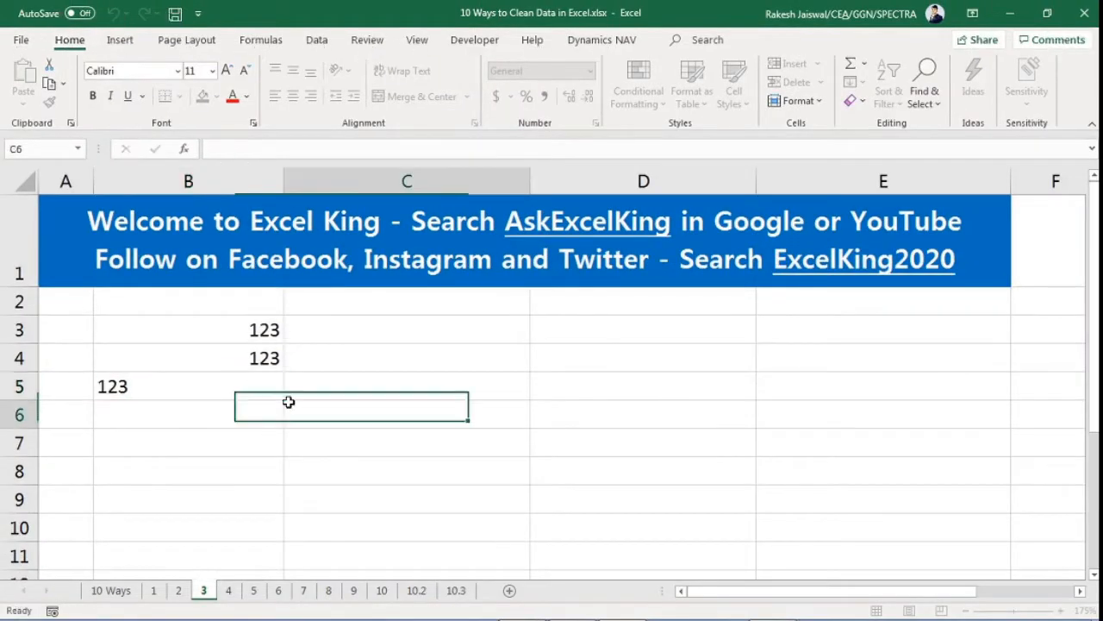
left_click(259, 394)
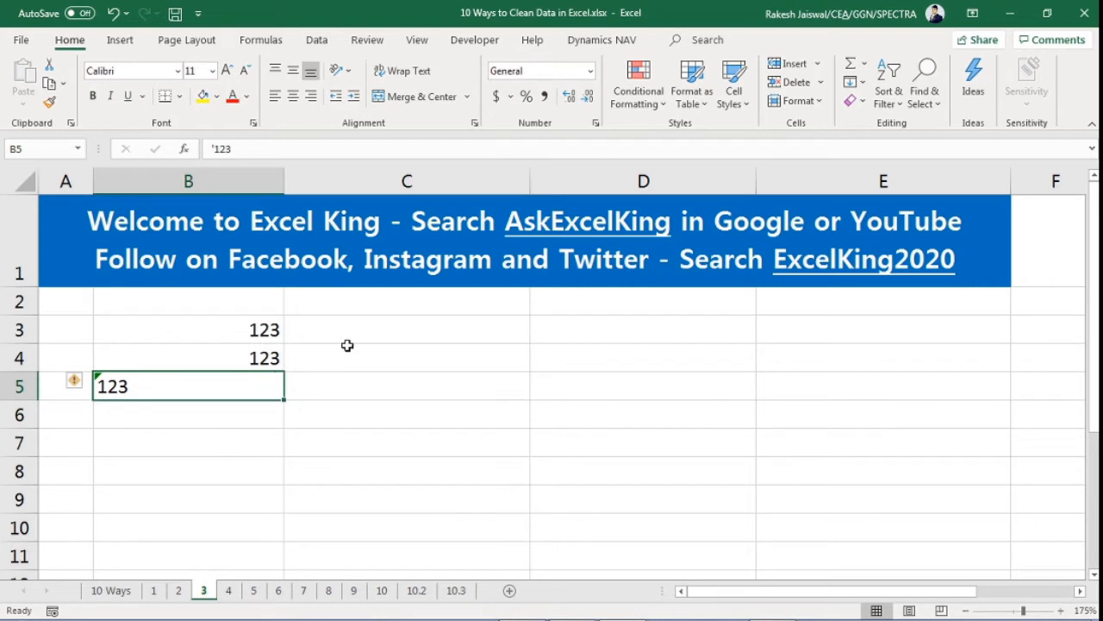
left_click(189, 411)
left_click(182, 391)
Enter the comparison value 125 in D3
left_click(587, 327)
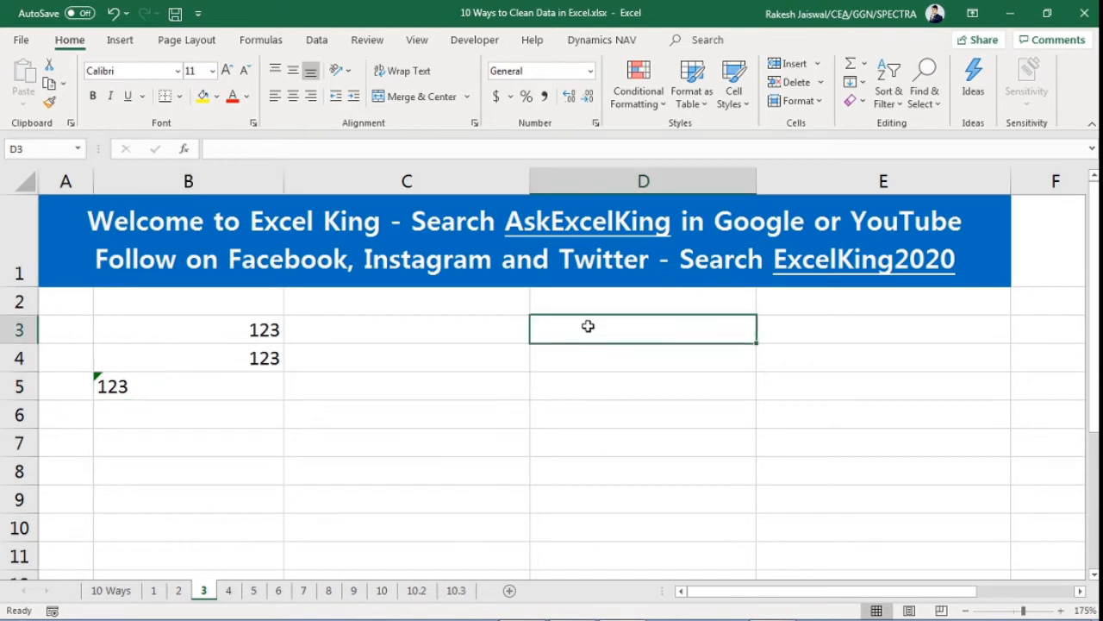
type("125")
left_click(625, 475)
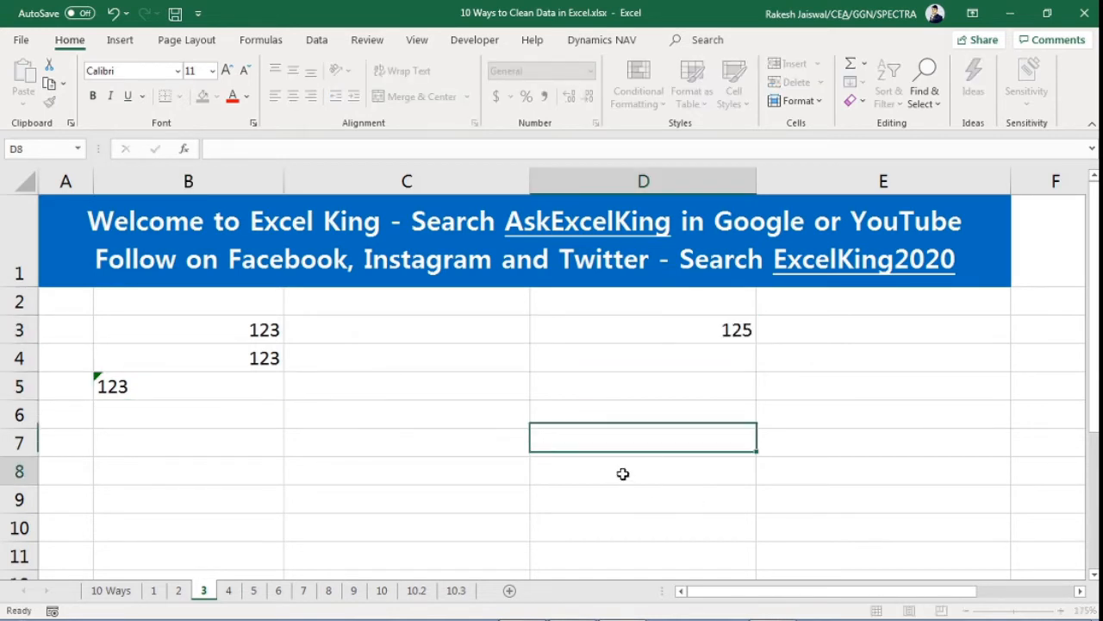
Enter the formula =D3>B3 in C3 to test whether the comparison value exceeds the number in B3
left_click(487, 328)
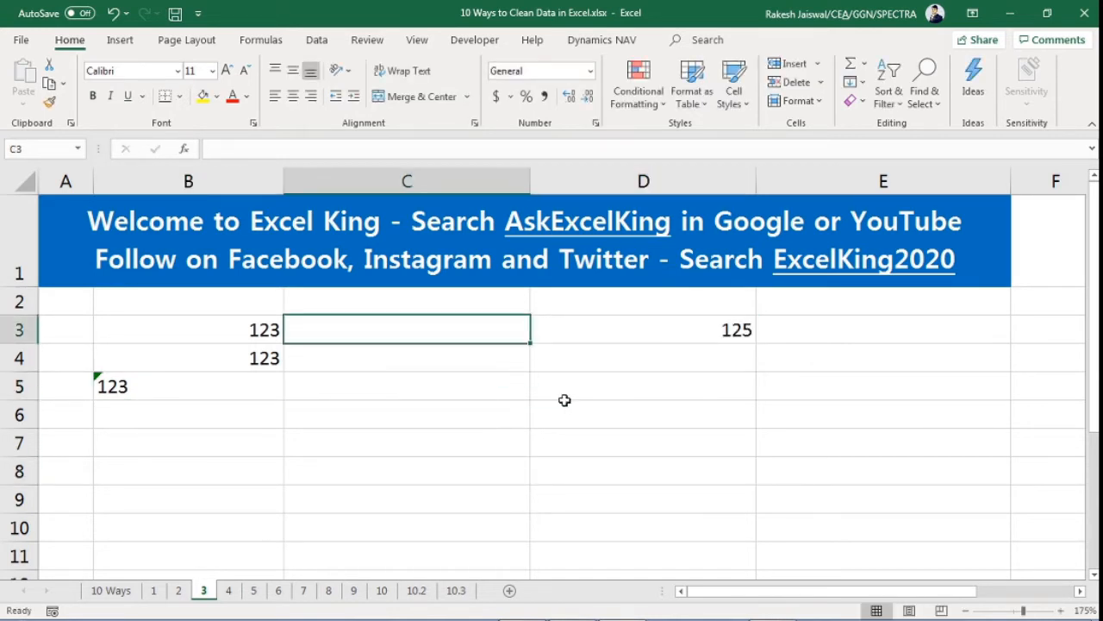
type("=")
key("Left")
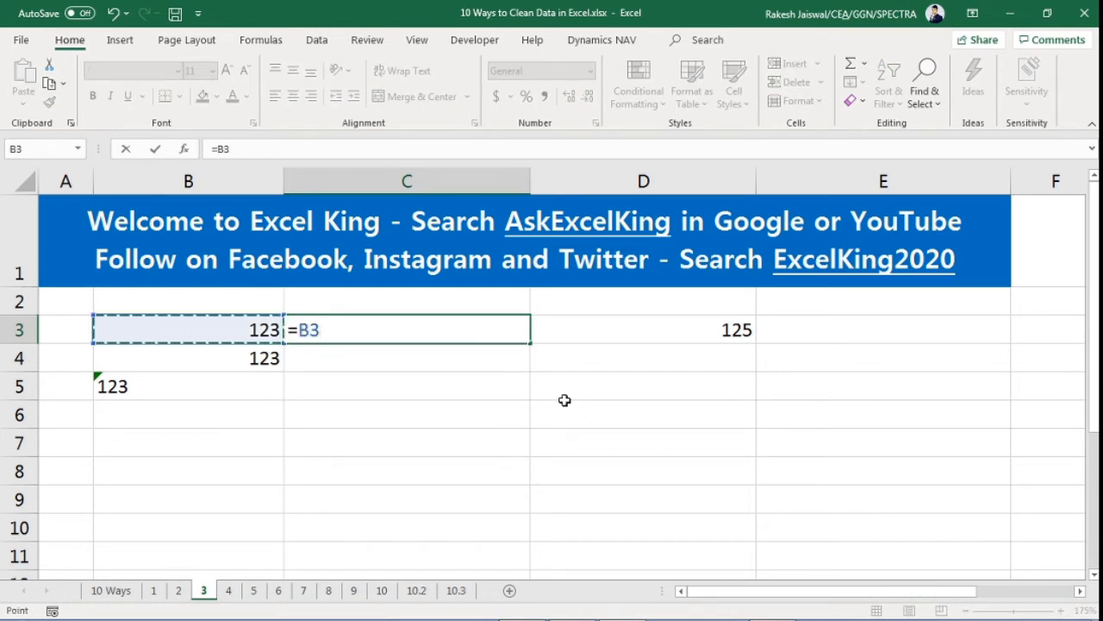
key("BackSpace")
key("BackSpace")
left_click(645, 330)
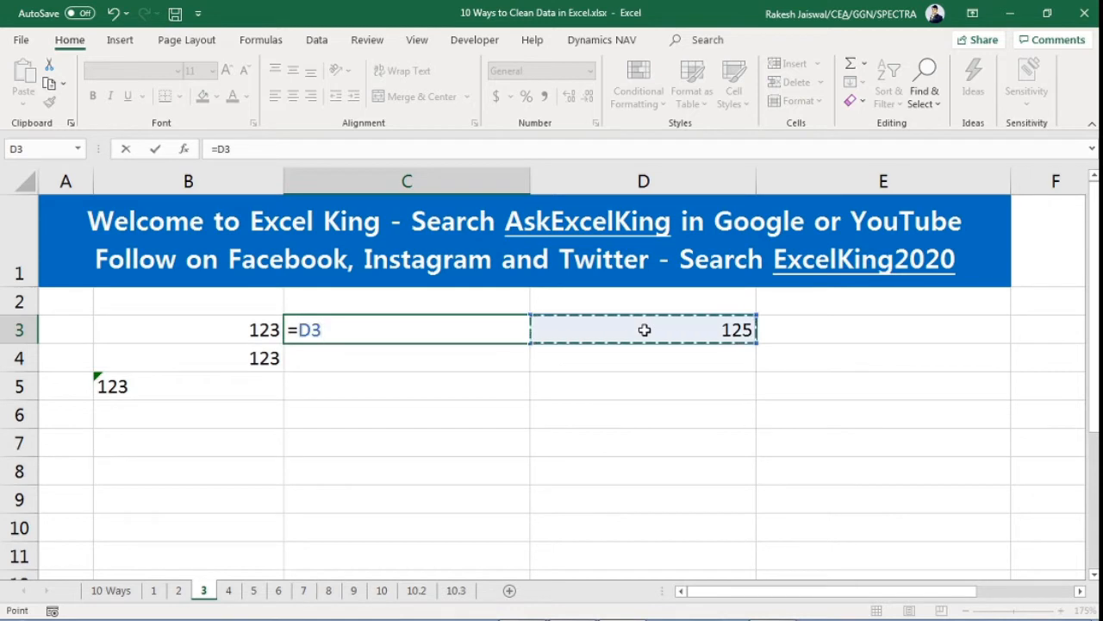
type(">")
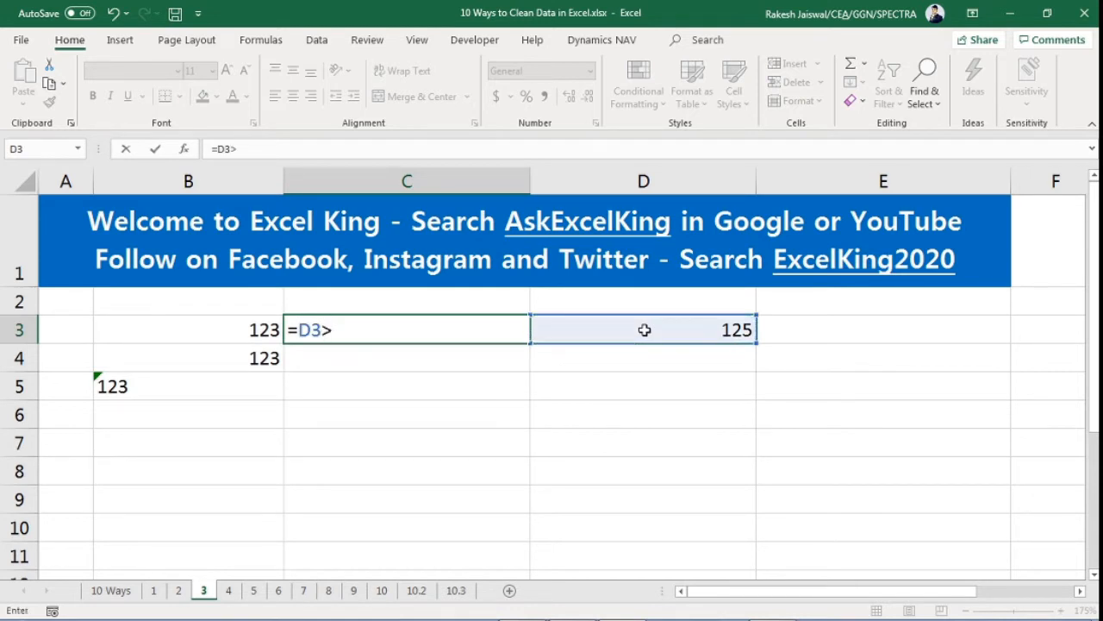
left_click(273, 333)
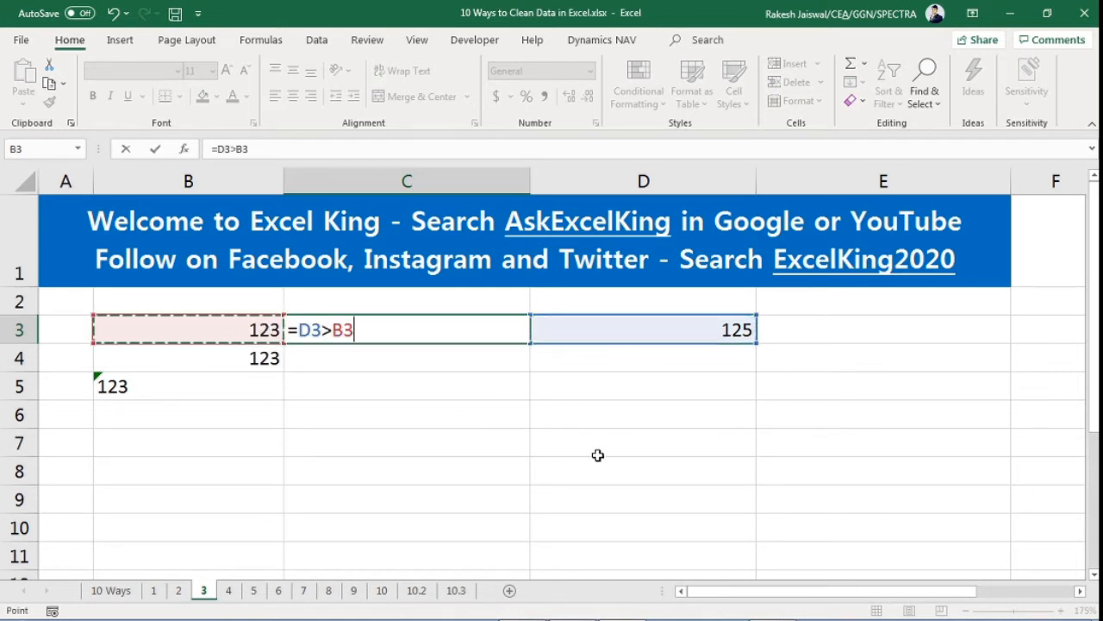
key("Return")
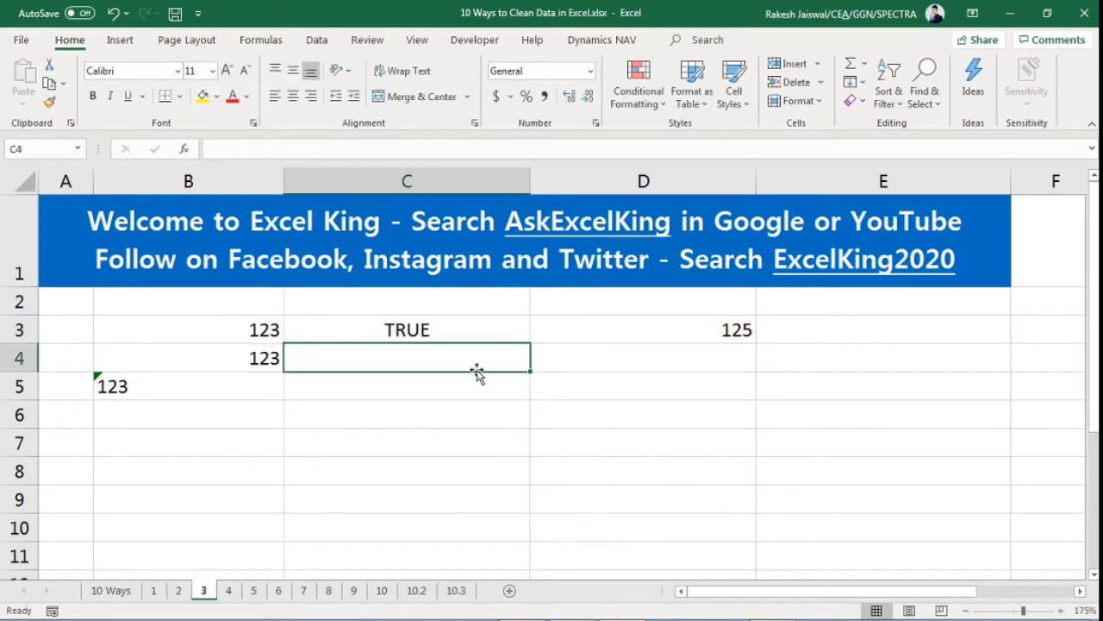
Make the D3 reference in C3's formula absolute as $D$3 and fill the formula down to C5
left_click(424, 331)
key("F2")
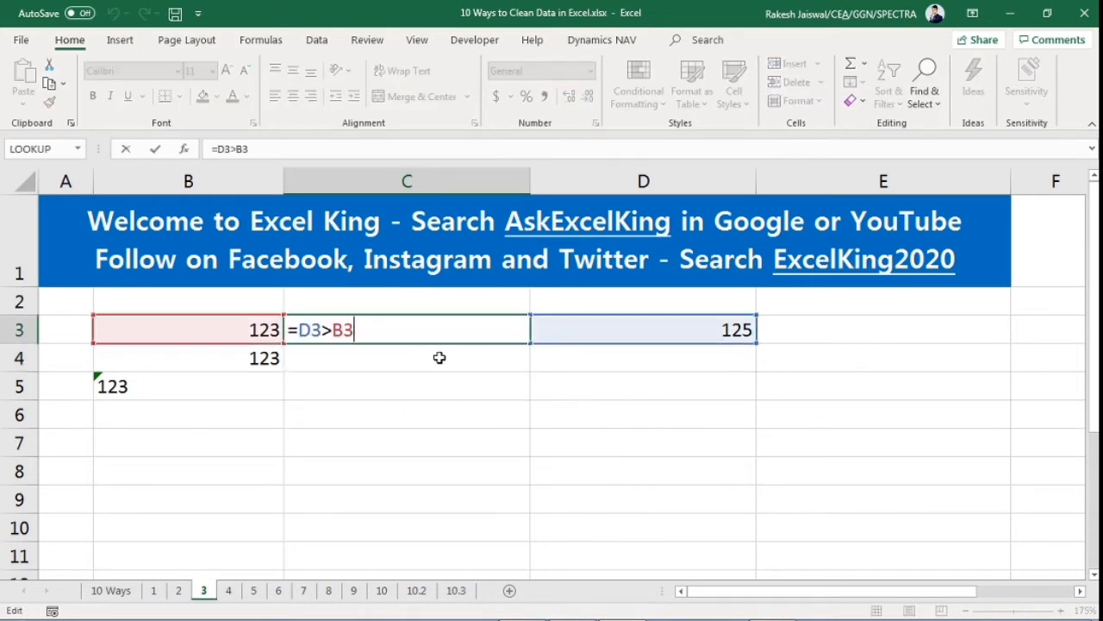
double_click(308, 327)
left_click_drag(307, 323, 303, 320)
key("F4")
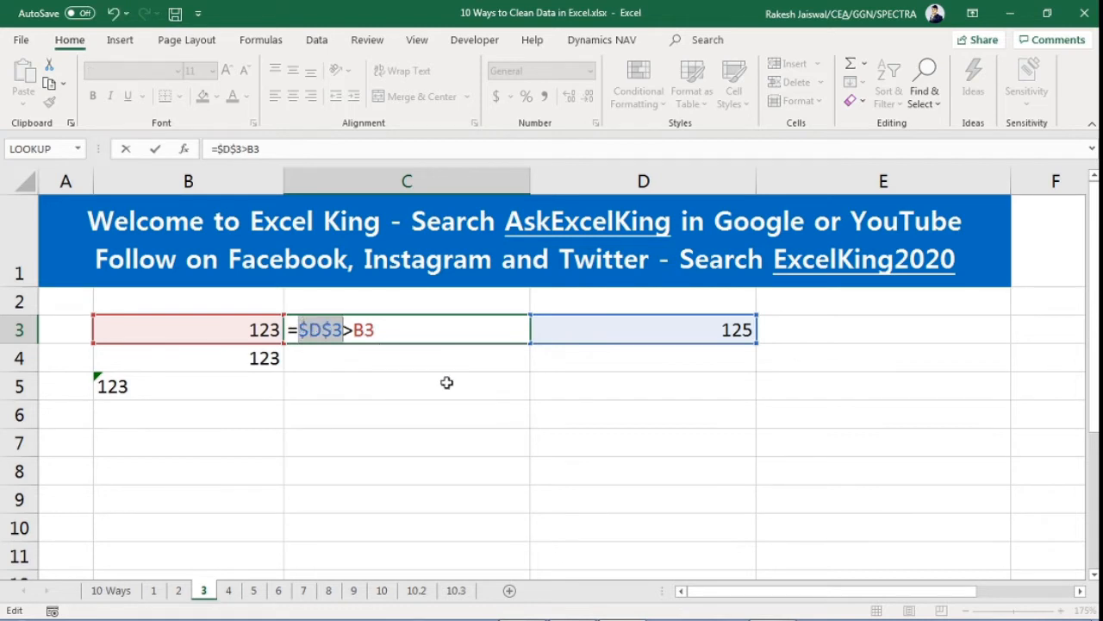
key("Return")
left_click(451, 332)
left_click_drag(530, 343, 522, 395)
Check the comparison results in C3:C5 against the values in column B and D3, including the content of B5 and the formula in C5
left_click(429, 359)
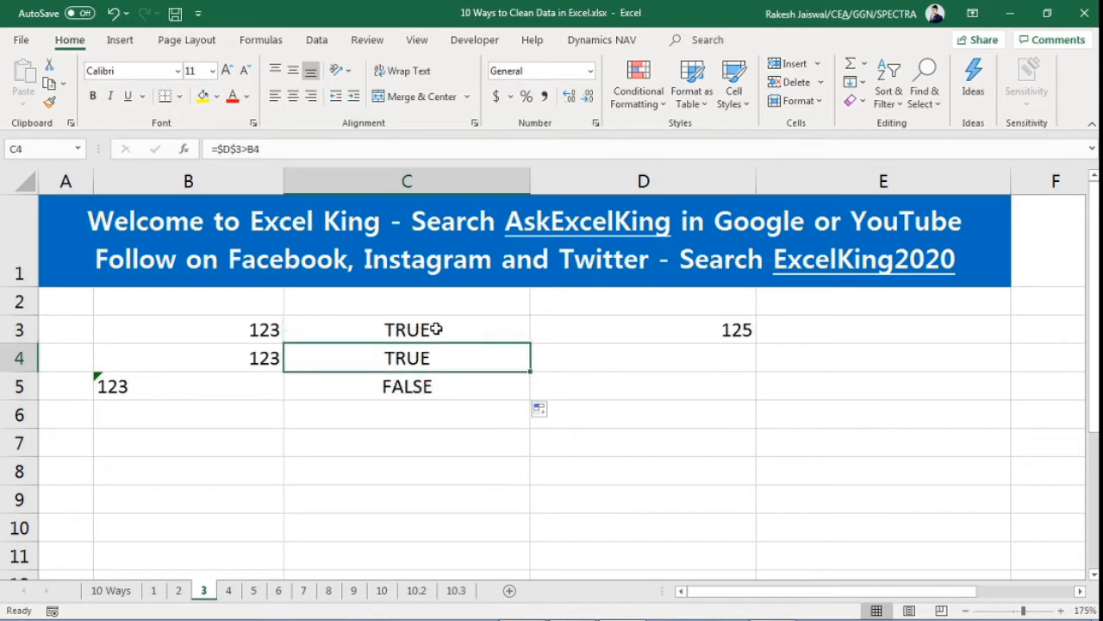
left_click_drag(438, 329, 434, 349)
left_click(267, 322)
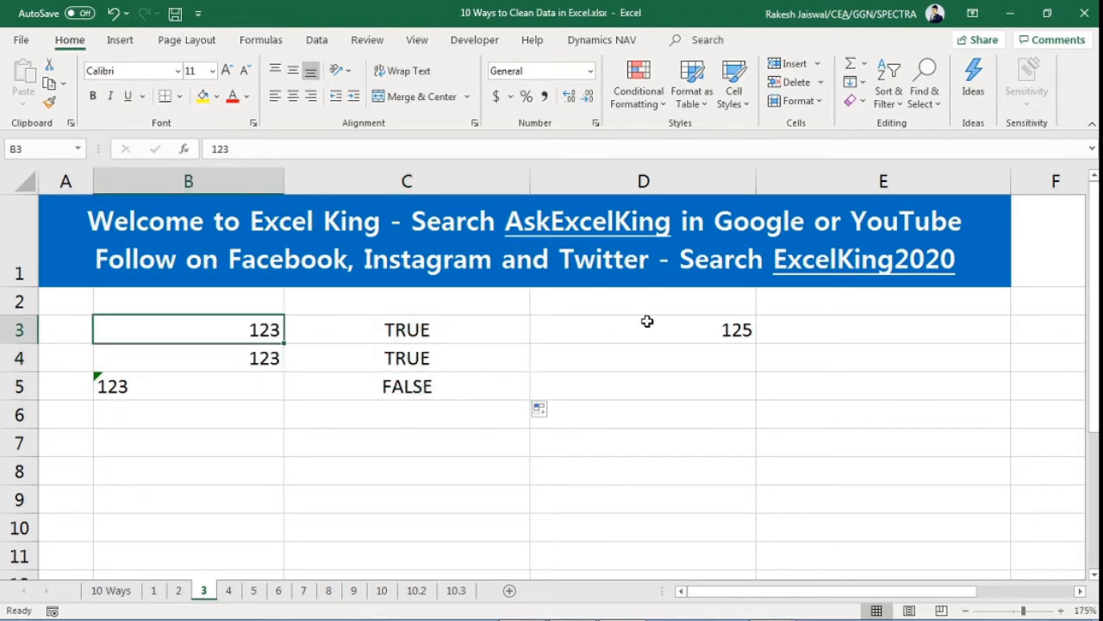
left_click(647, 322)
left_click(278, 328)
left_click(571, 325)
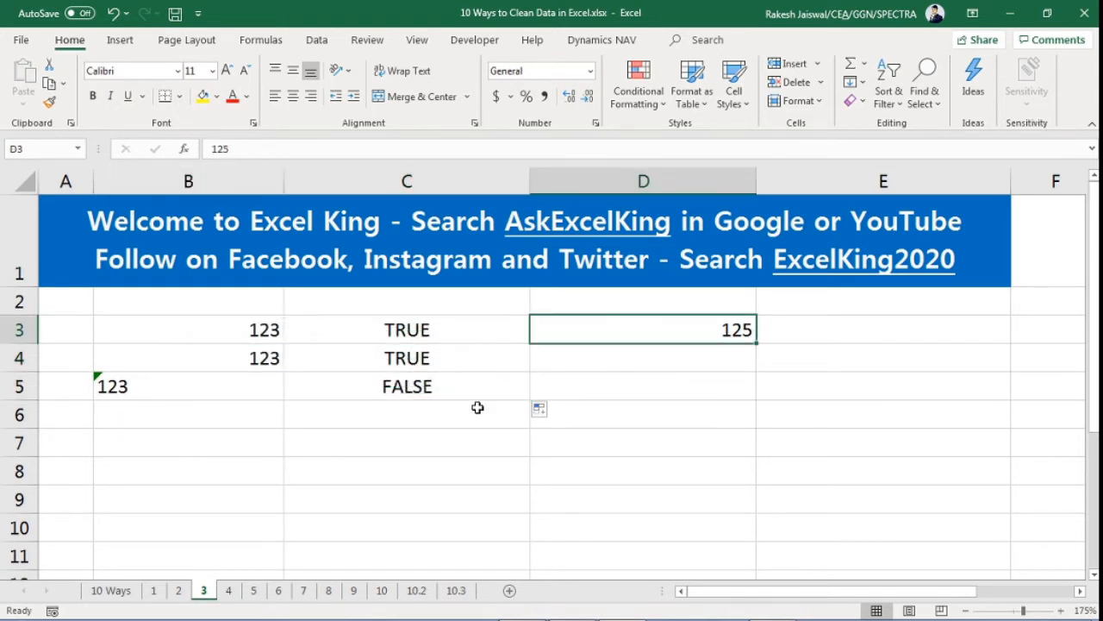
left_click(460, 386)
left_click(146, 394)
key("F2")
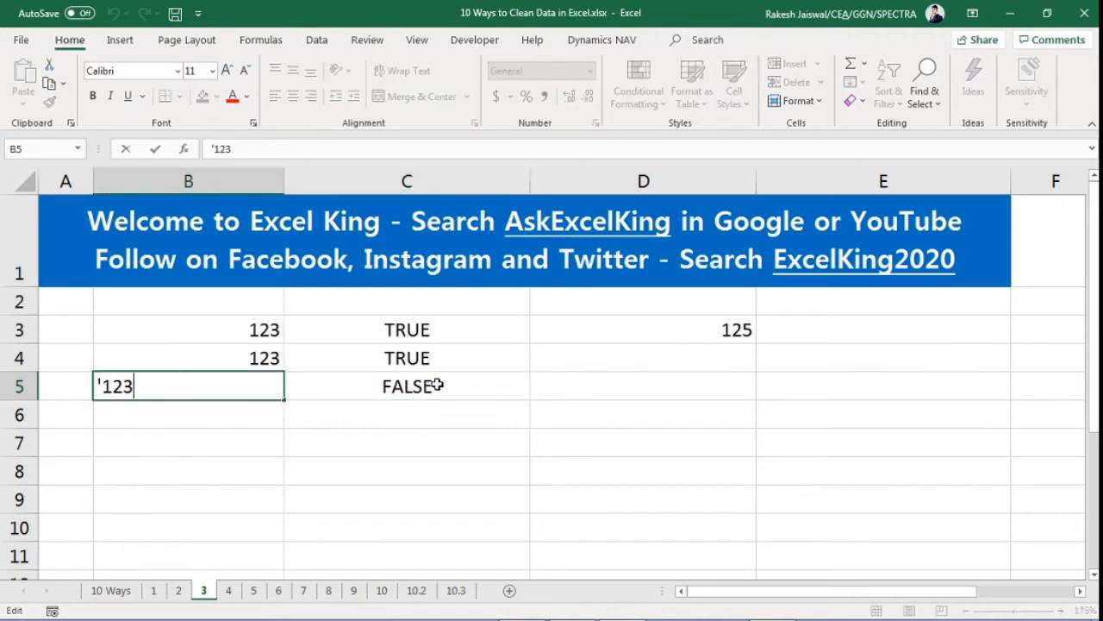
left_click(438, 385)
key("F2")
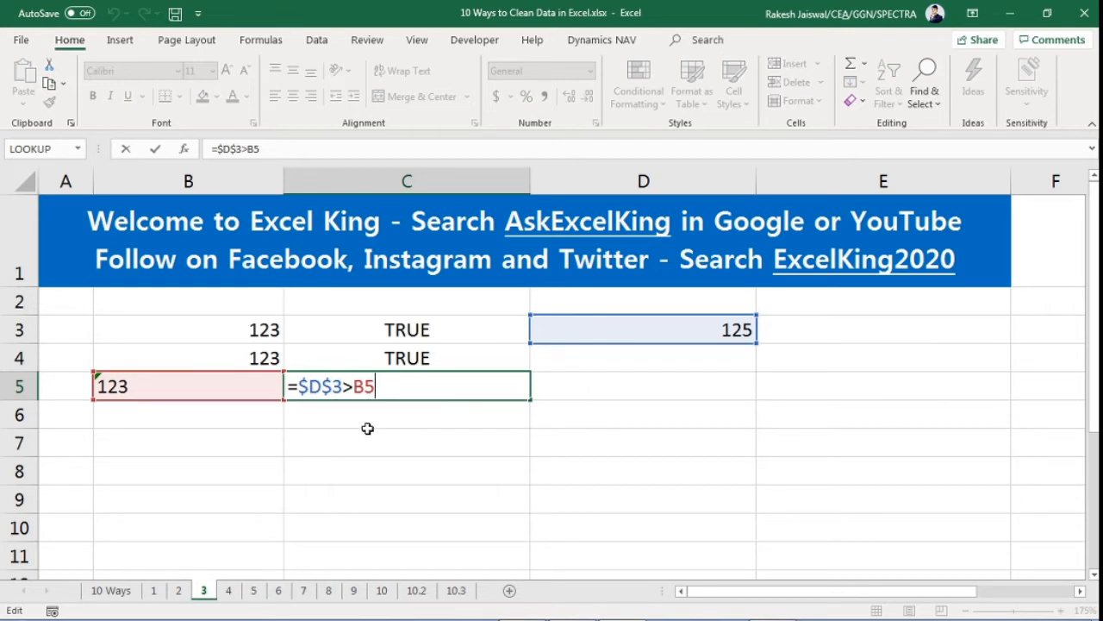
key("Return")
Replace the value in D3 with 123456789 and recheck the comparison in C5
left_click(737, 332)
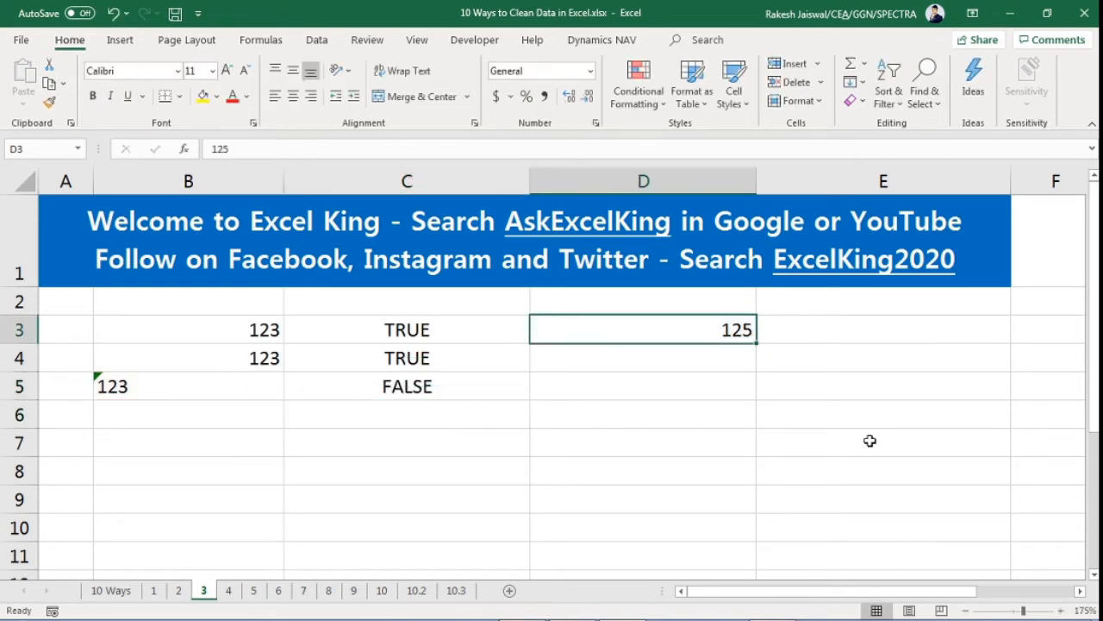
type("12345678")
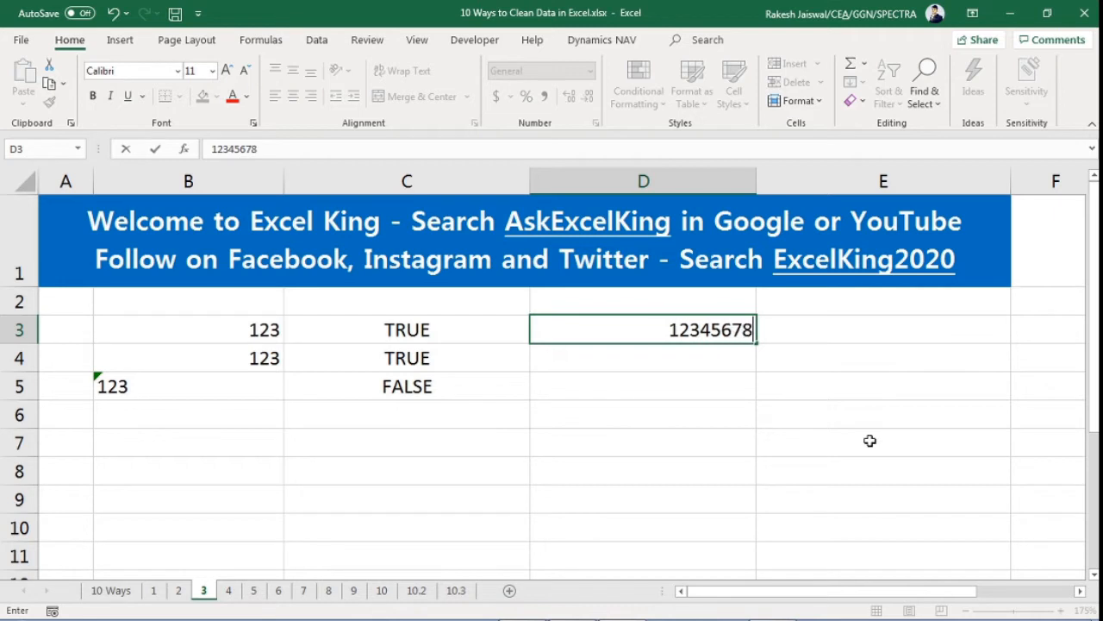
type("9")
key("Return")
left_click(460, 386)
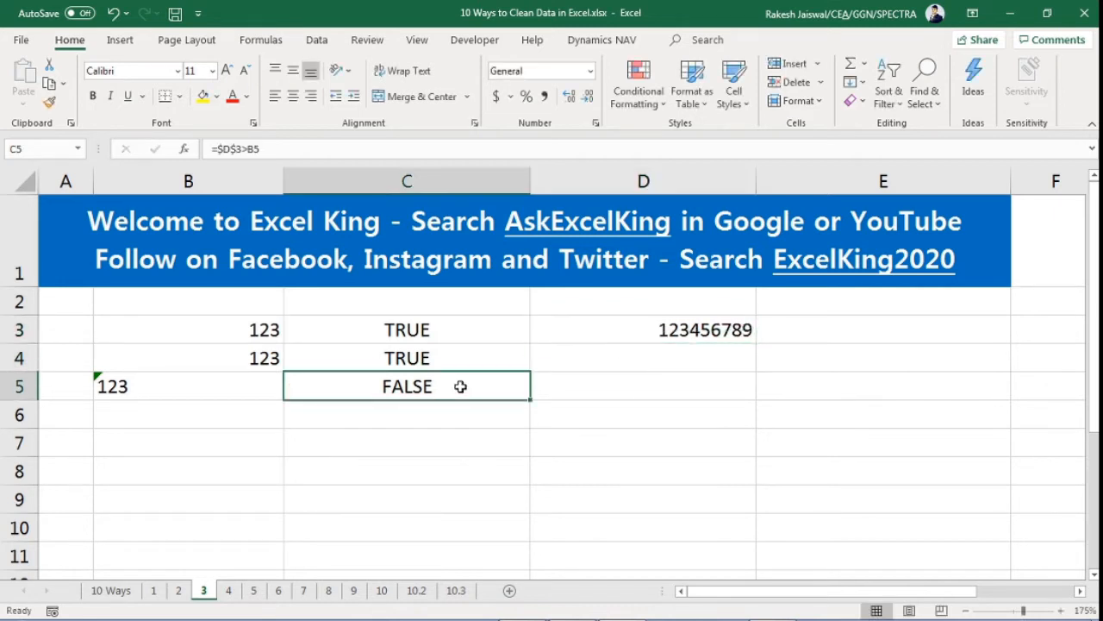
Enter the note Text > Number in D7
left_click(653, 450)
type("tes")
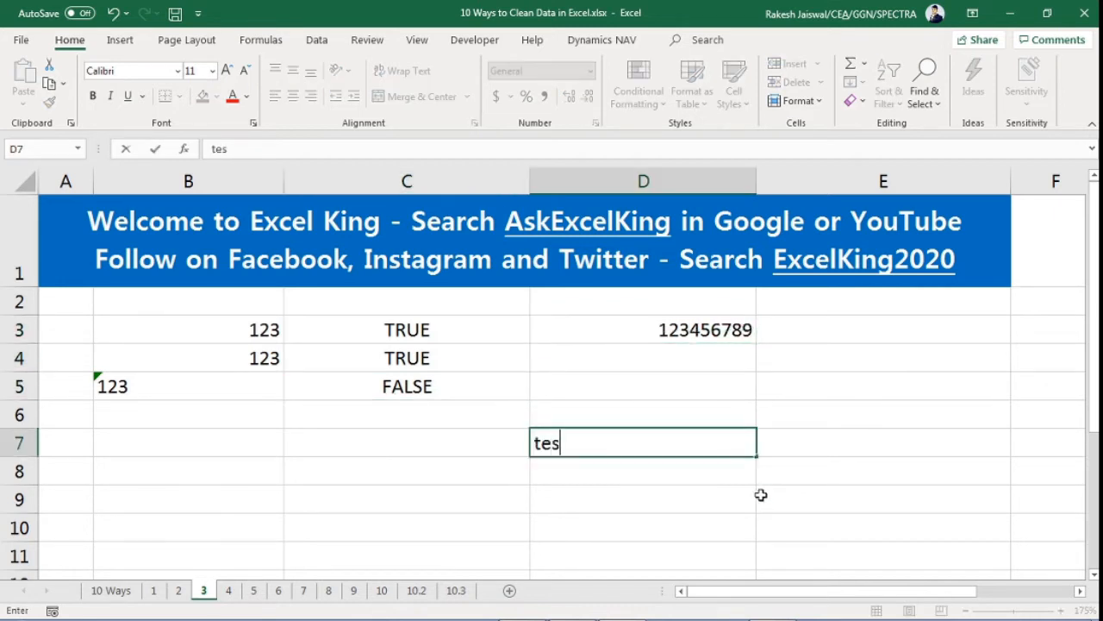
key("BackSpace")
key("BackSpace")
key("BackSpace")
type("R")
key("BackSpace")
type("Text > Number")
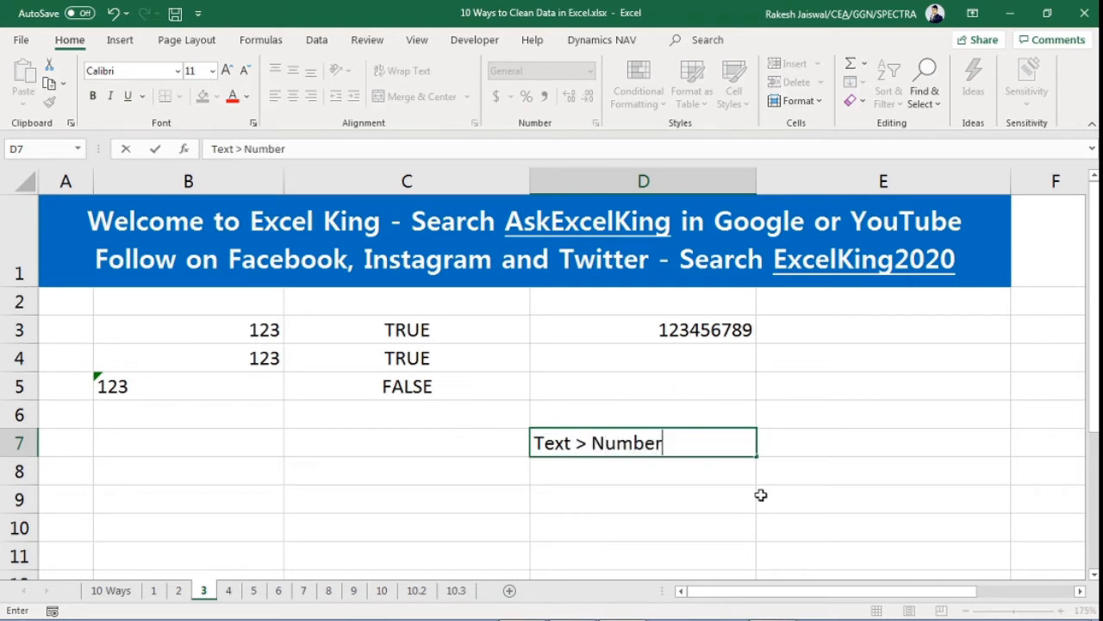
key("Return")
key("Up")
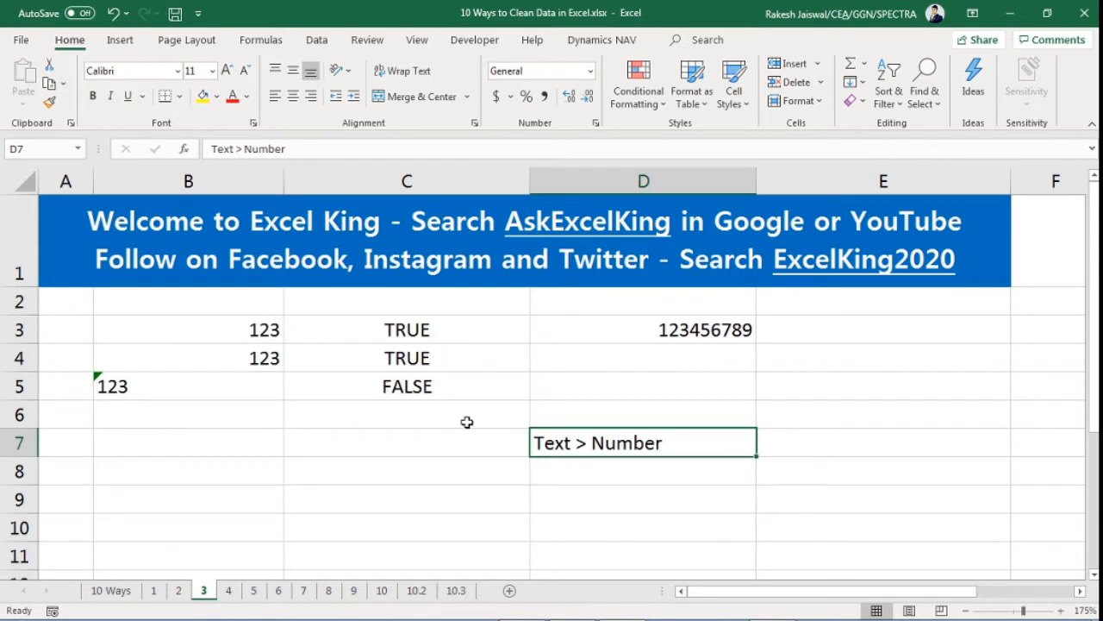
Clear the contents of C3:D8 to remove the comparison formulas, test value and note
left_click_drag(434, 330, 741, 466)
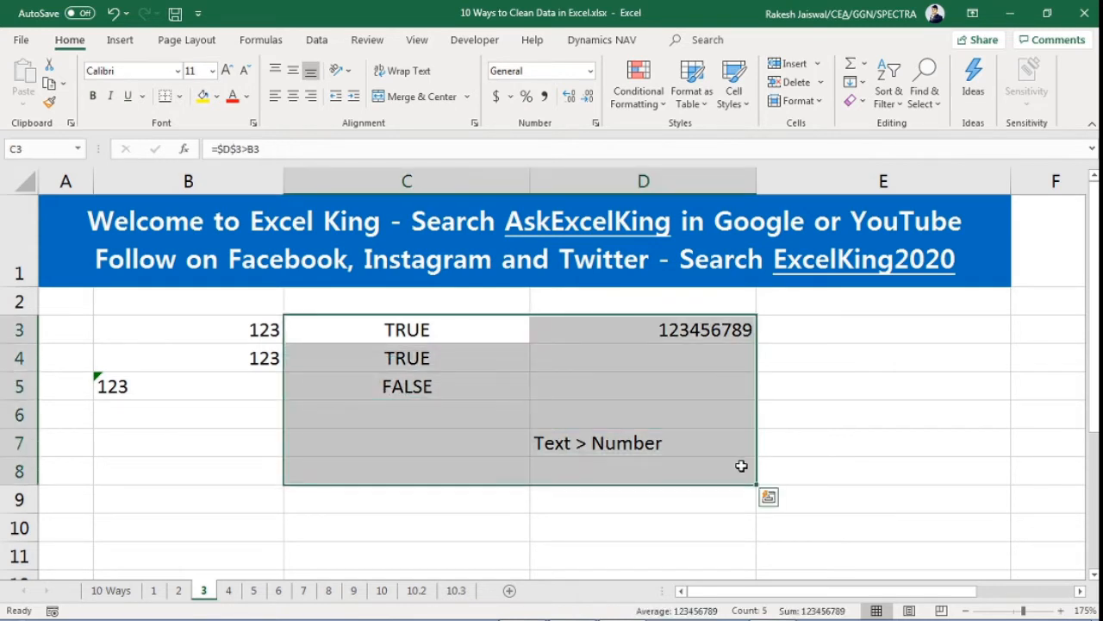
key("Delete")
left_click(316, 378)
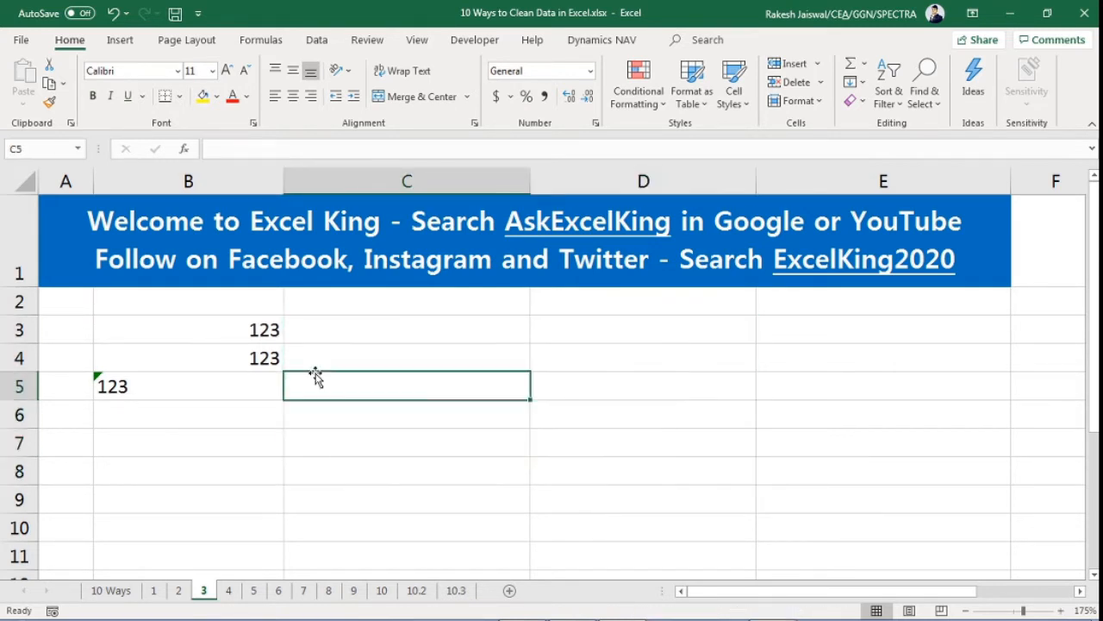
left_click(214, 382)
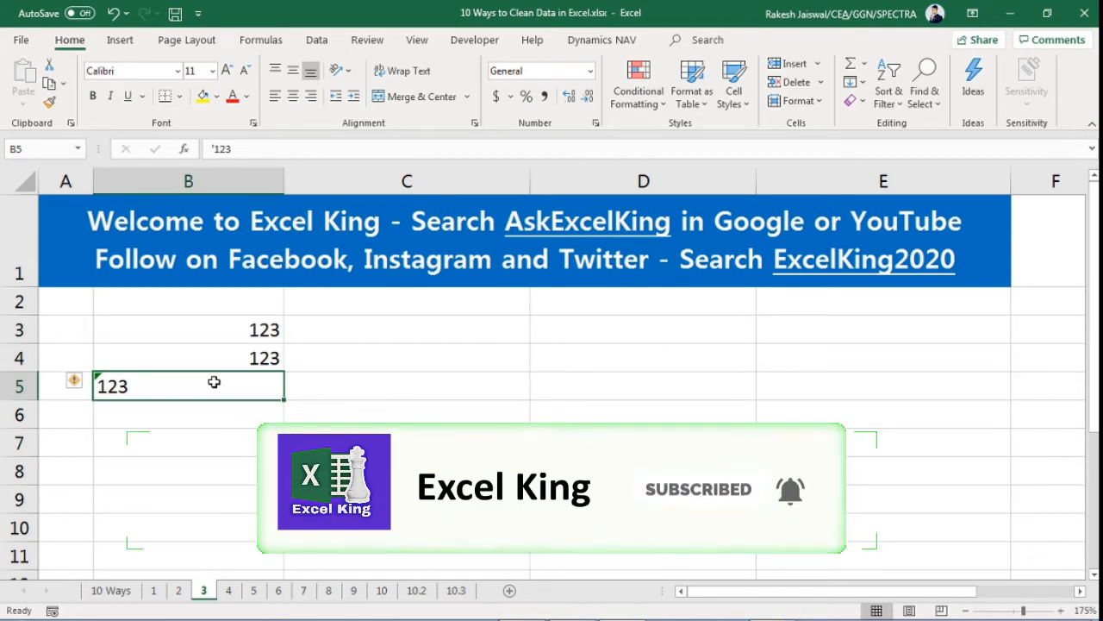
Enter 1 in C2 and copy that cell
left_click(491, 304)
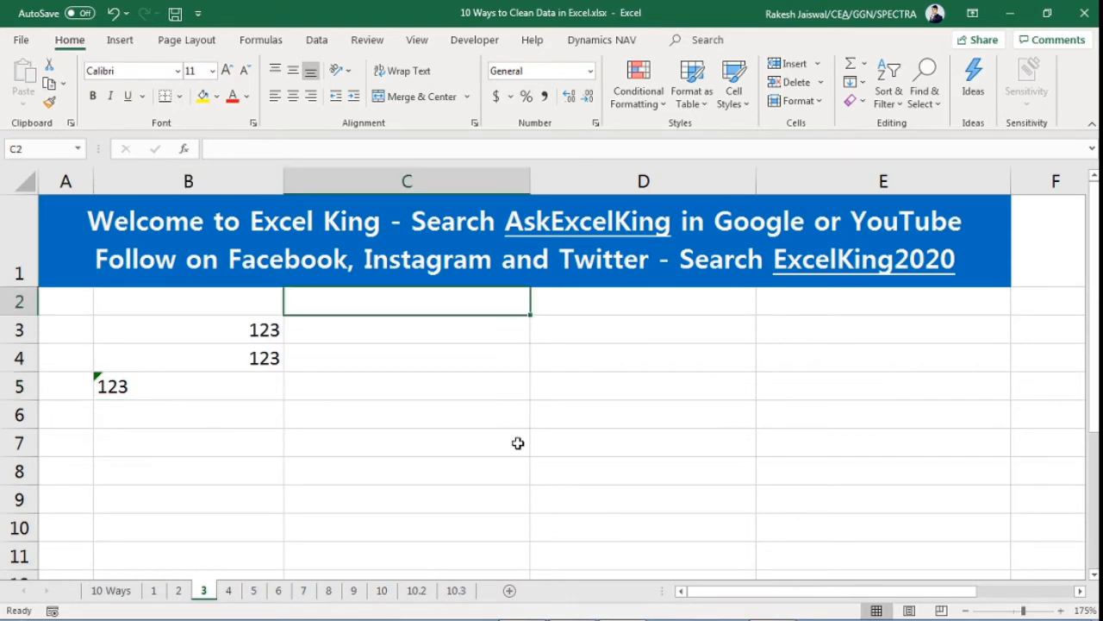
type("1")
left_click(446, 408)
left_click(468, 302)
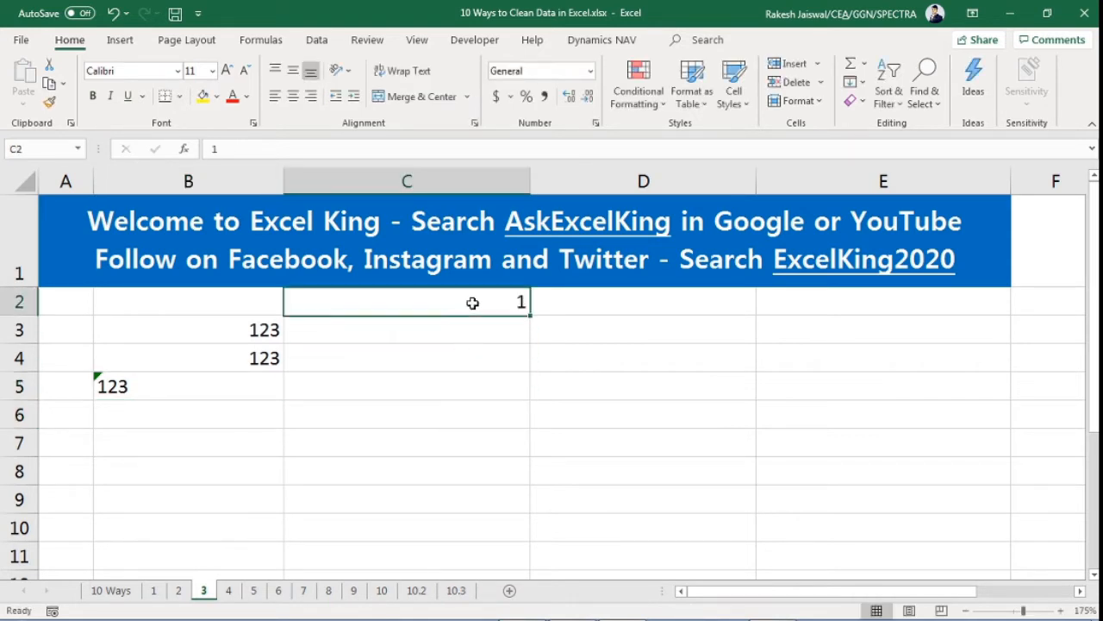
key("ctrl+c")
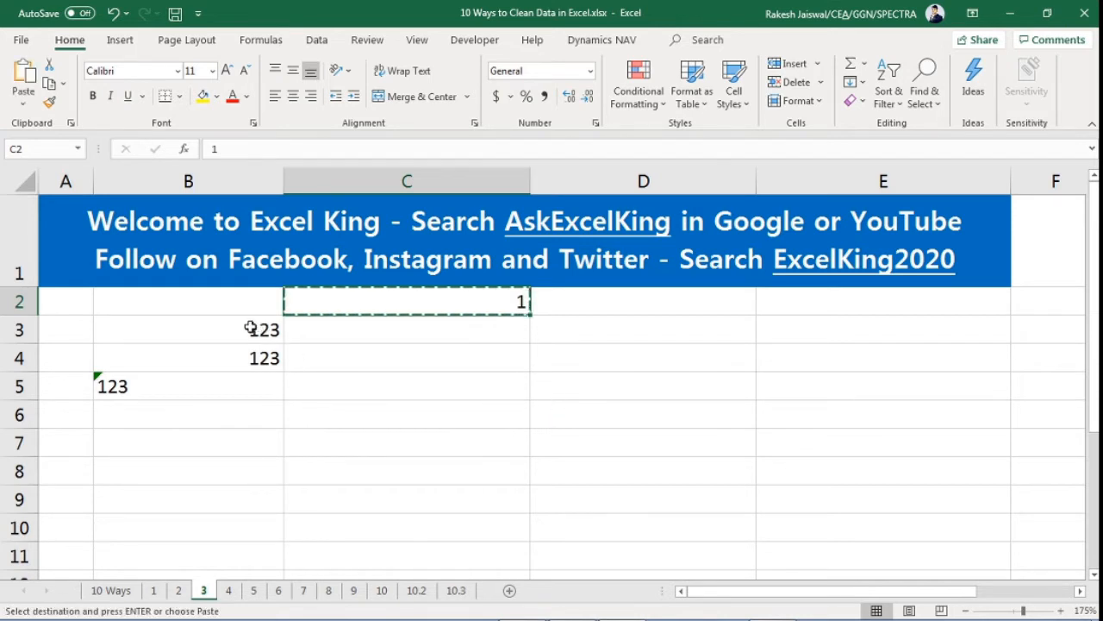
Paste the copied 1 onto B3:B5 using Paste Special with Values and the Multiply operation
left_click_drag(250, 328, 811, 549)
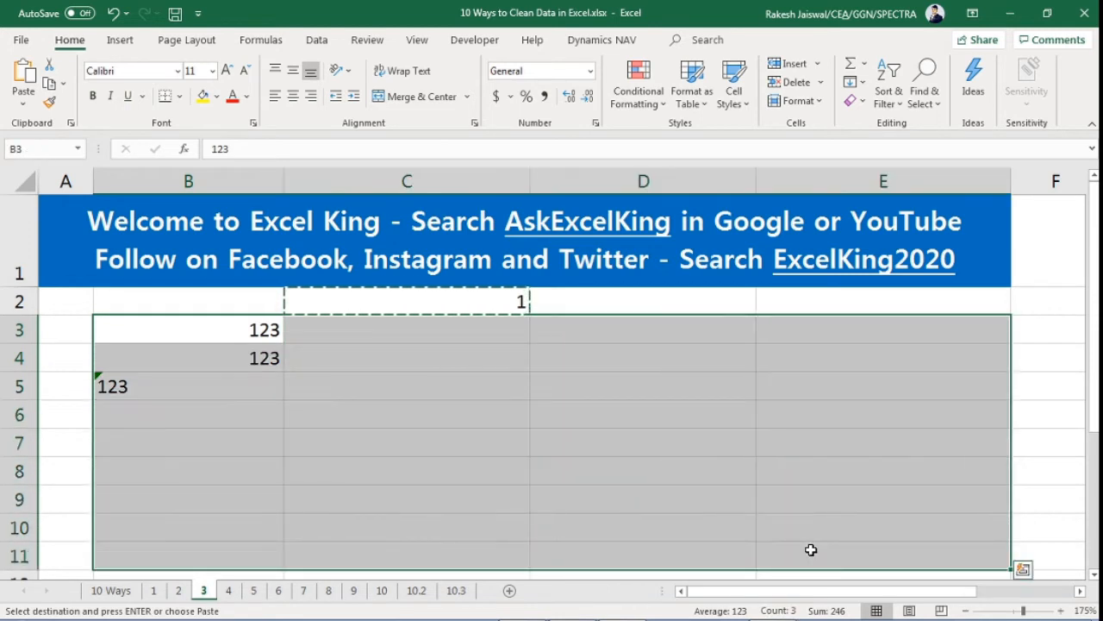
left_click_drag(212, 324, 204, 392)
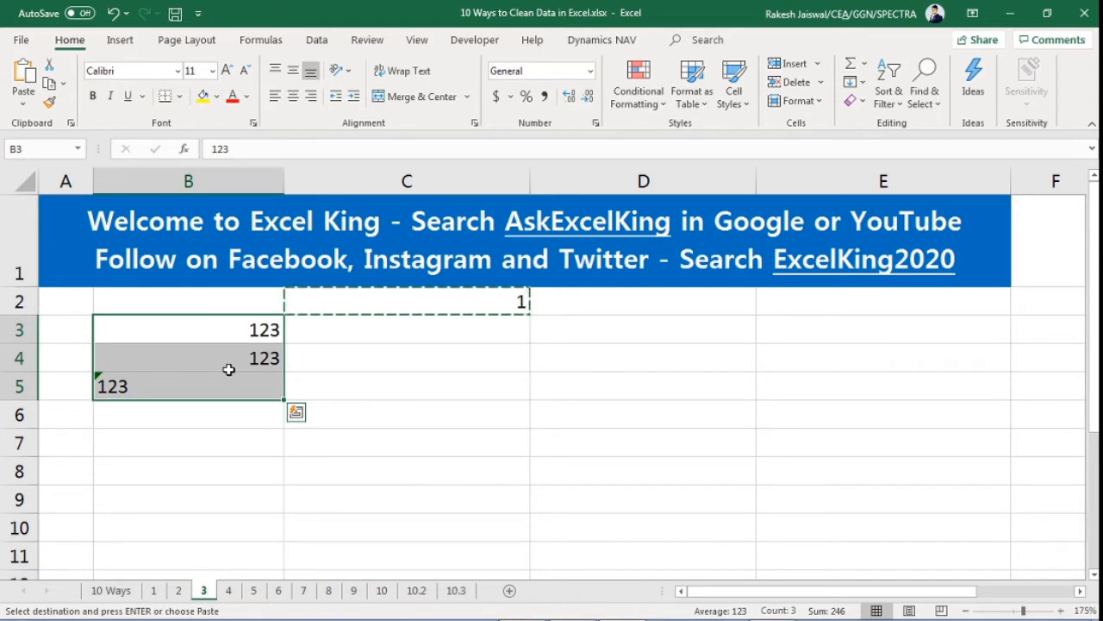
right_click(229, 369)
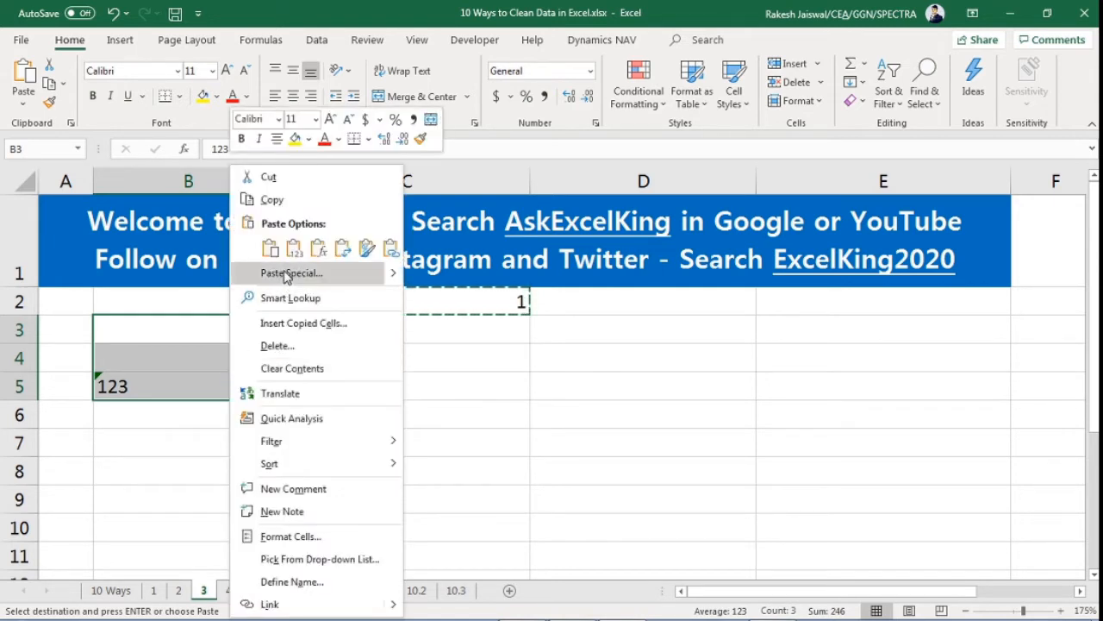
left_click(24, 103)
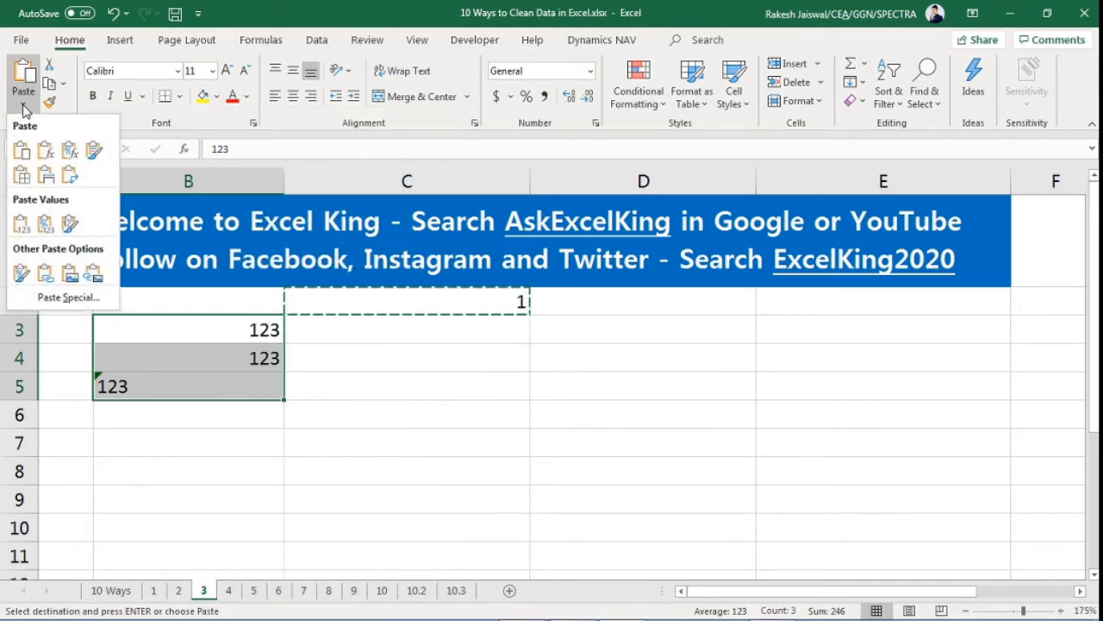
left_click(68, 298)
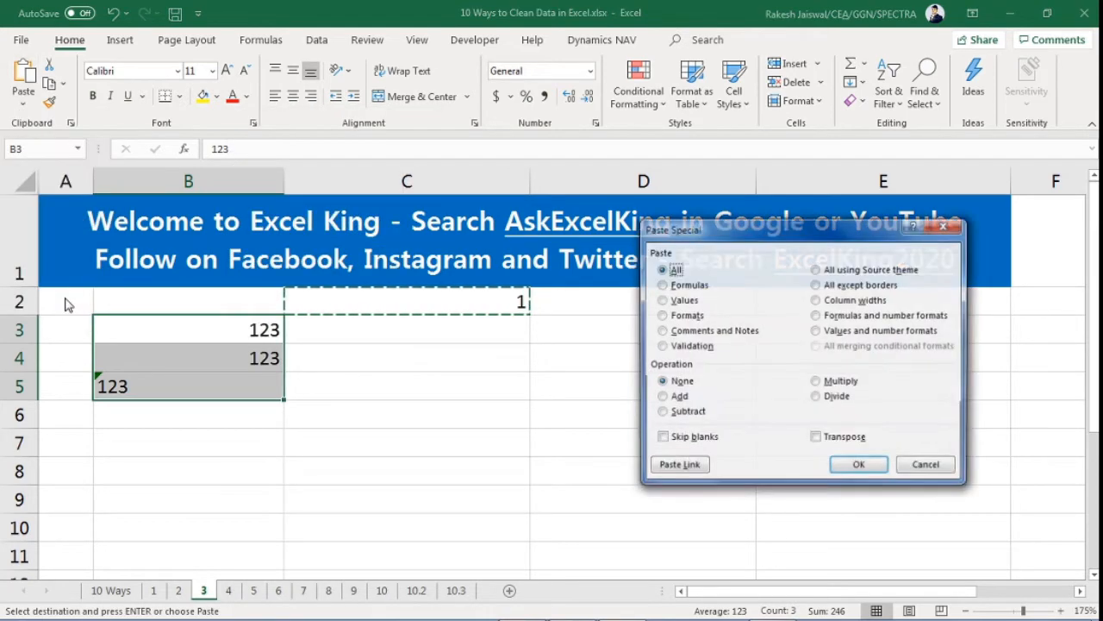
left_click_drag(749, 228, 650, 214)
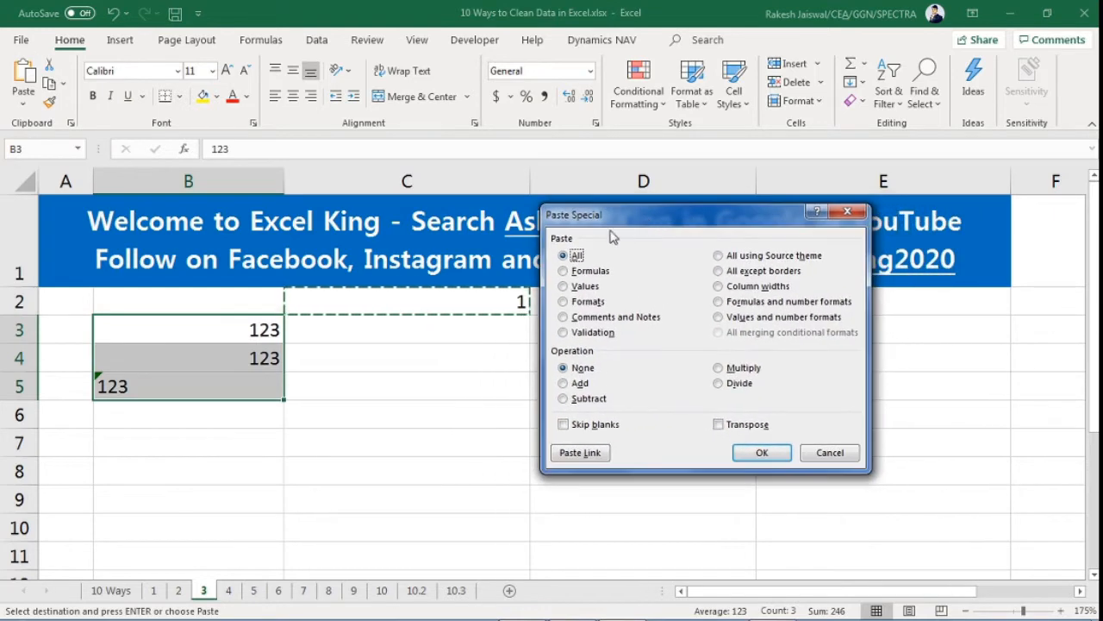
left_click(564, 286)
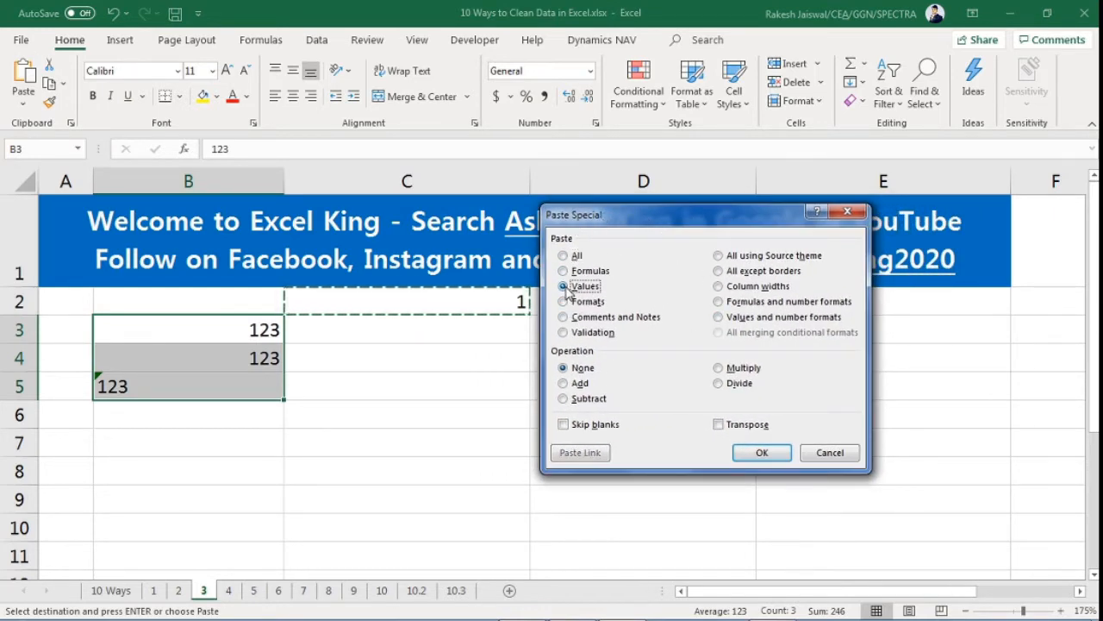
left_click(719, 368)
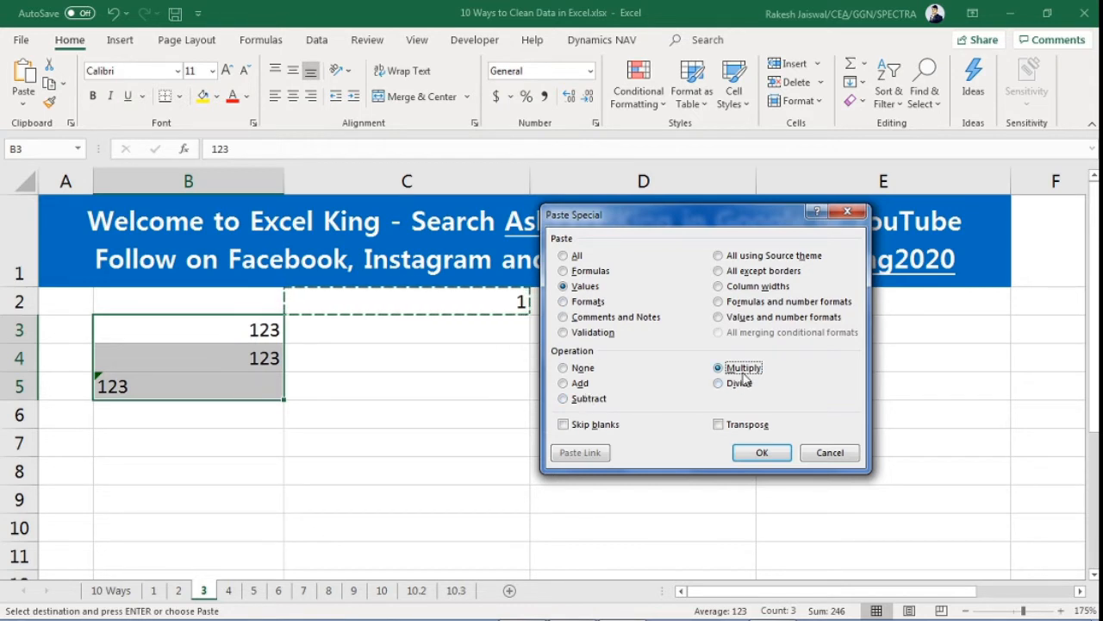
left_click(764, 456)
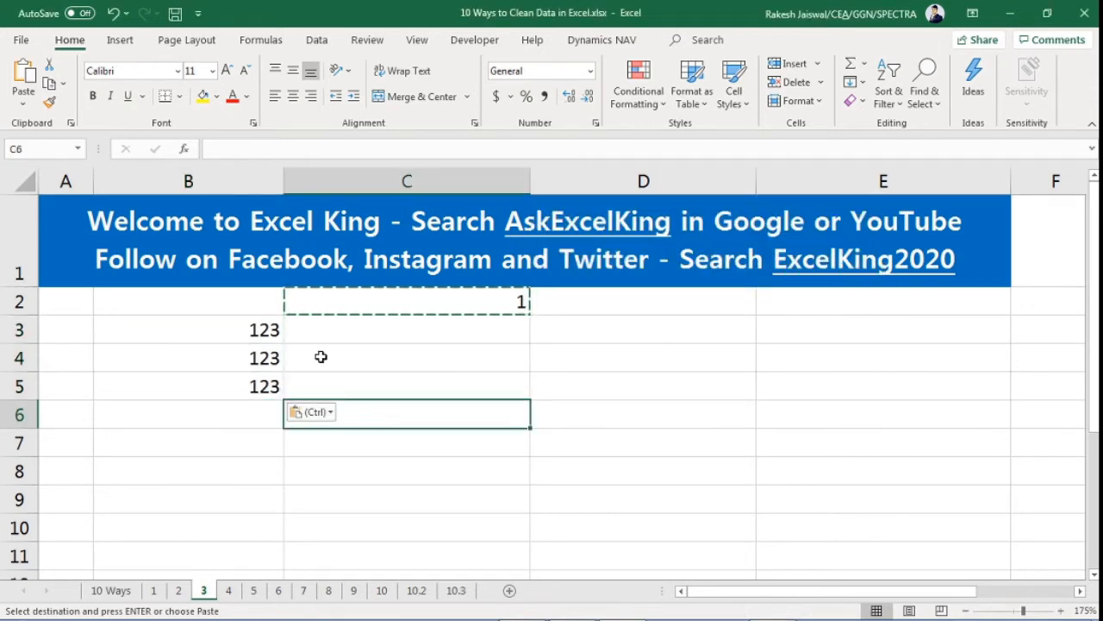
left_click_drag(273, 326, 270, 382)
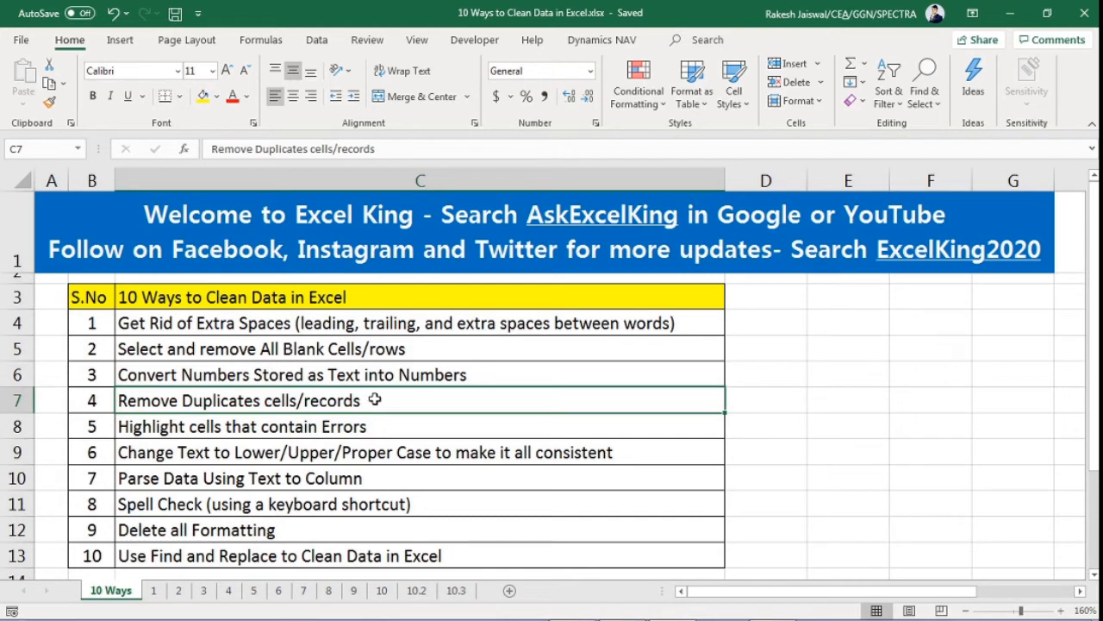
Open sheet 4 and look over the student marks table and its subject headers from Maths to Hindi
left_click(231, 591)
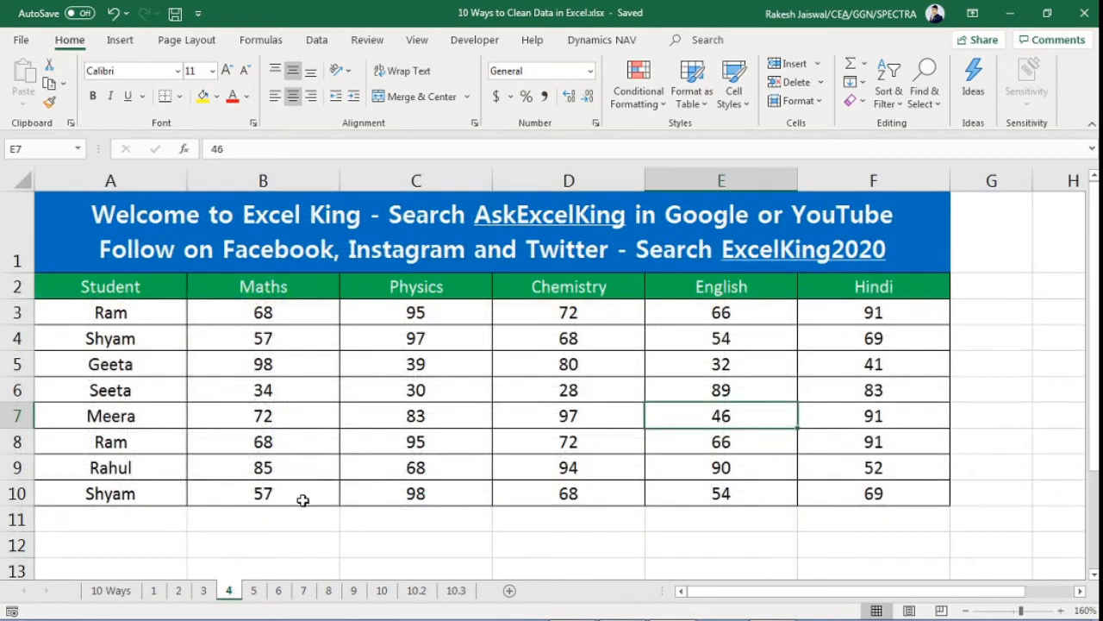
left_click(302, 500)
left_click_drag(136, 289, 852, 495)
left_click_drag(140, 287, 148, 489)
left_click(247, 288)
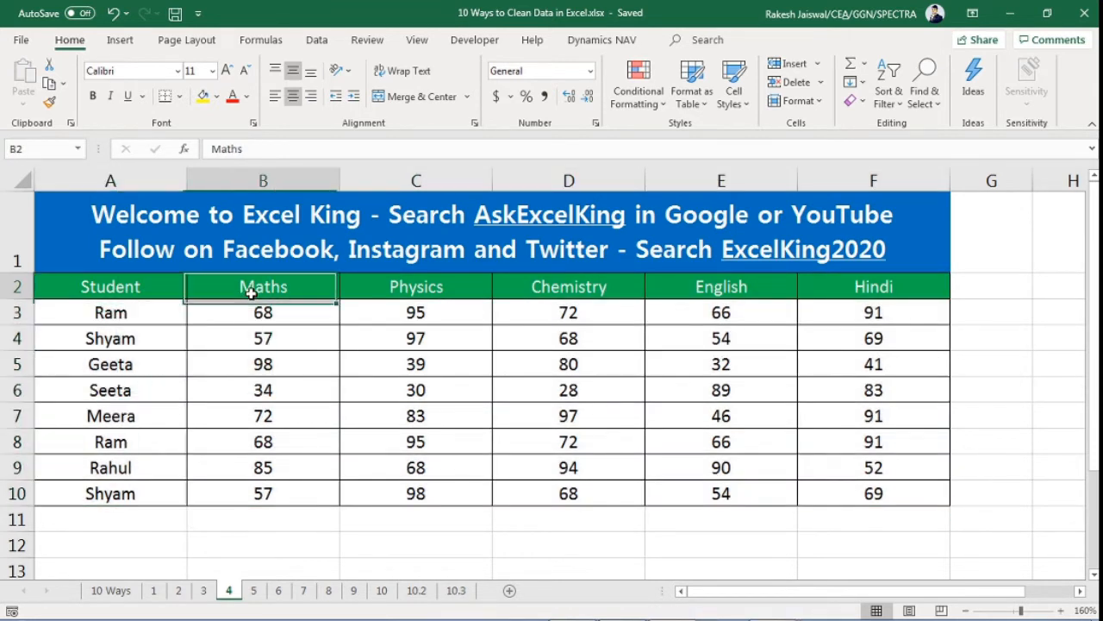
left_click(402, 288)
left_click(571, 288)
left_click(697, 285)
left_click(854, 288)
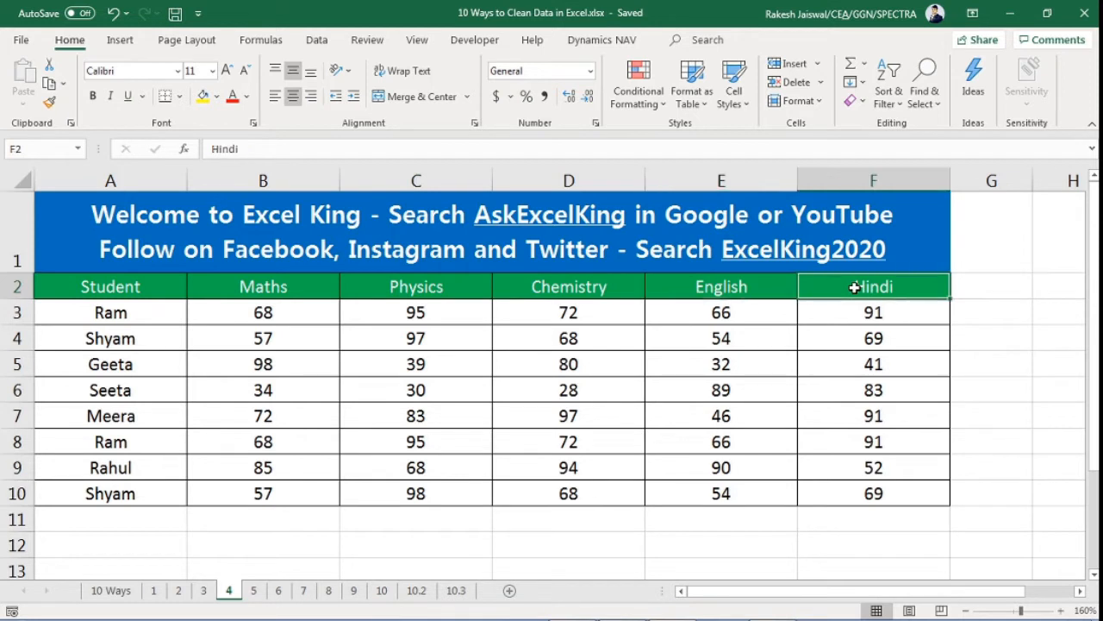
Examine the Student column for repeated names, comparing A3 with A8 and A4 with A10
left_click(135, 314)
left_click(121, 443)
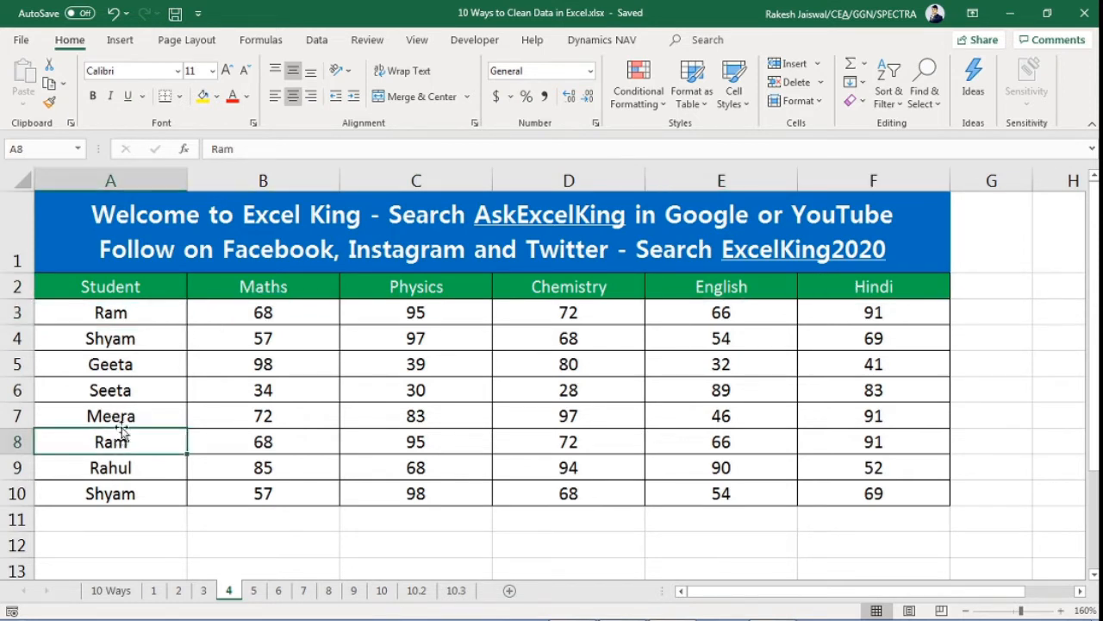
left_click(132, 318)
left_click(137, 440)
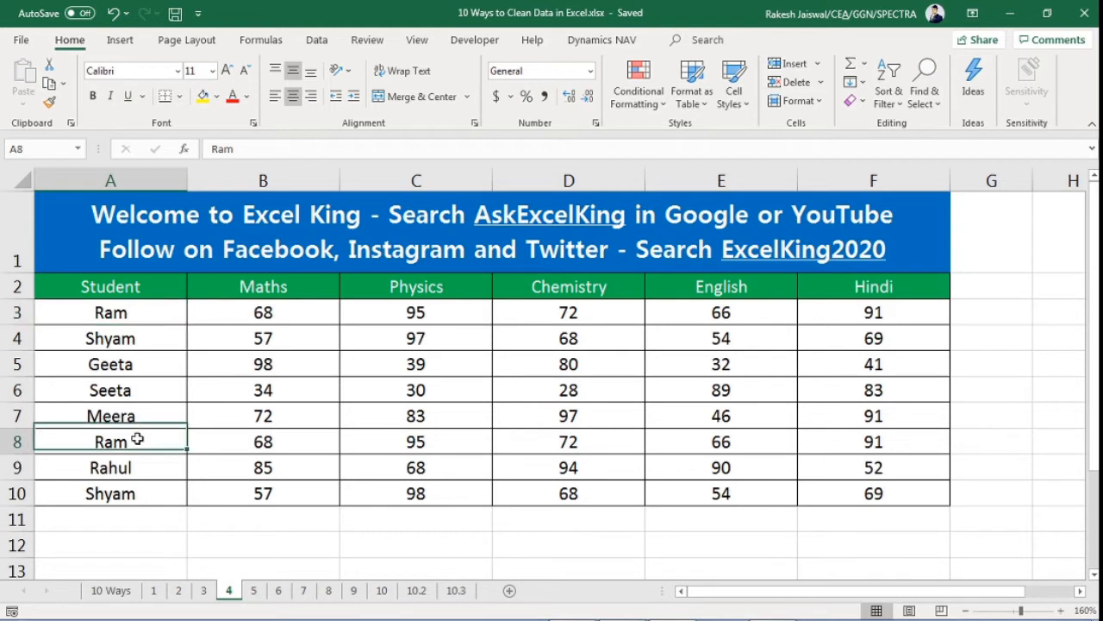
left_click(138, 494)
left_click(154, 337)
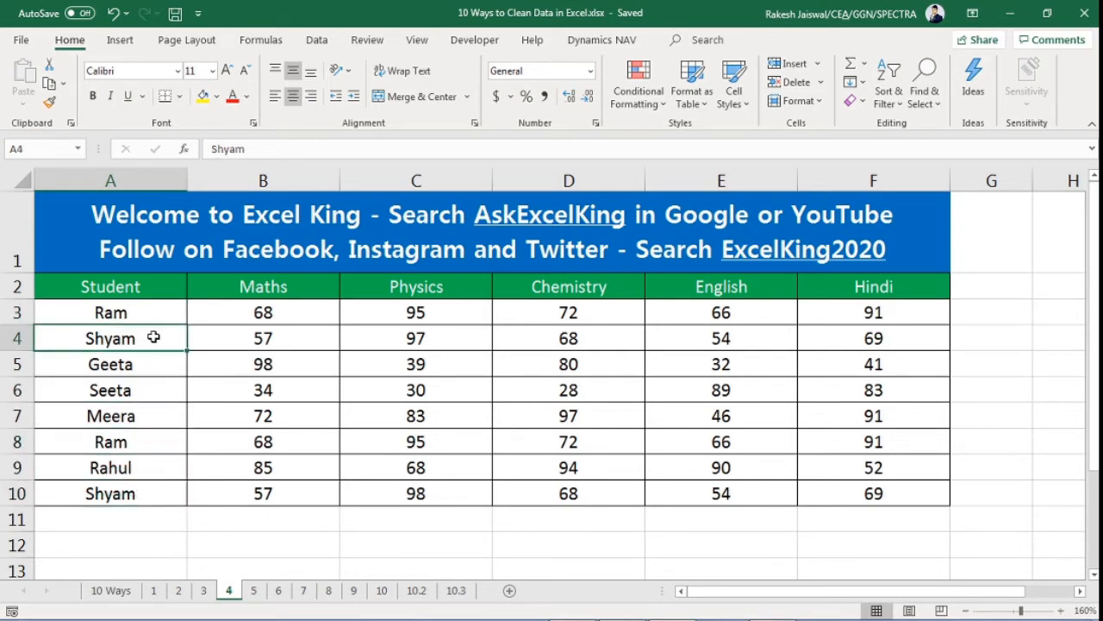
left_click(137, 312)
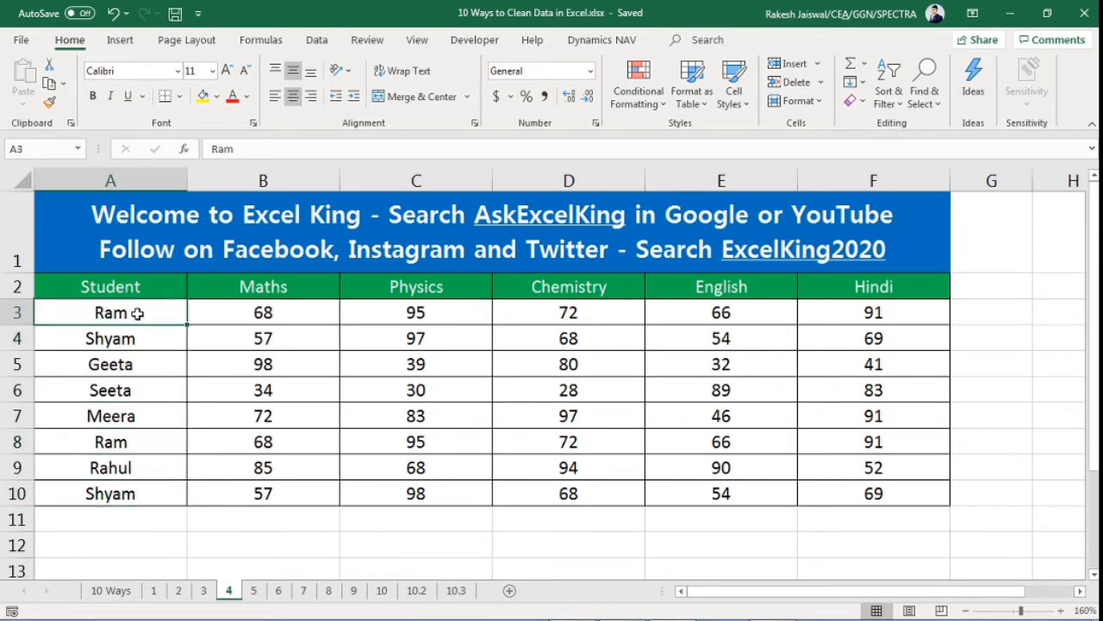
left_click(133, 441)
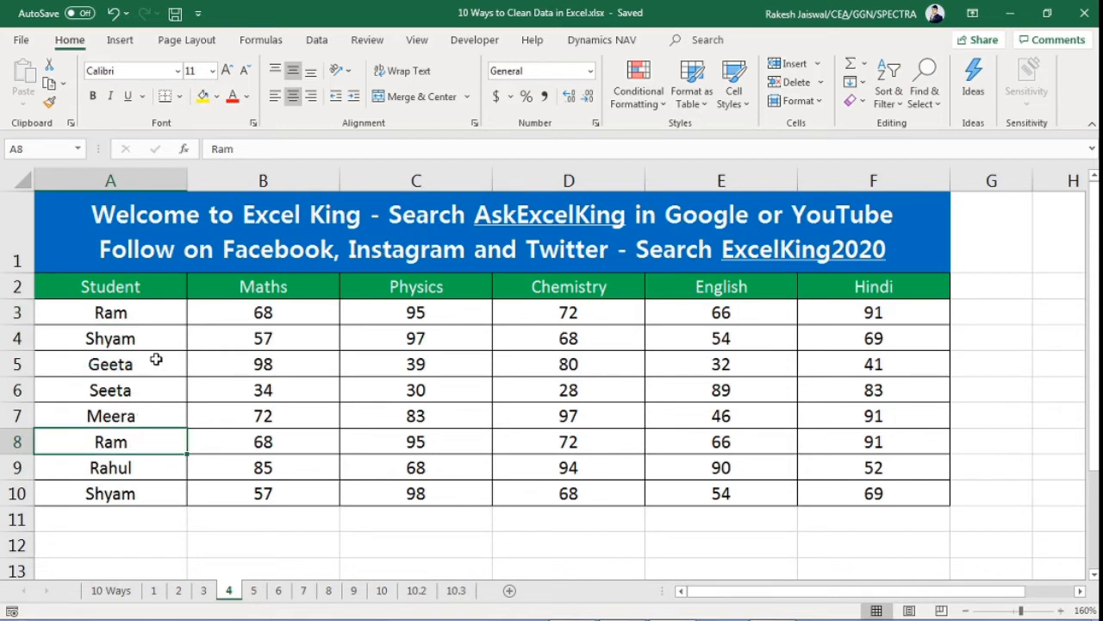
left_click(127, 316)
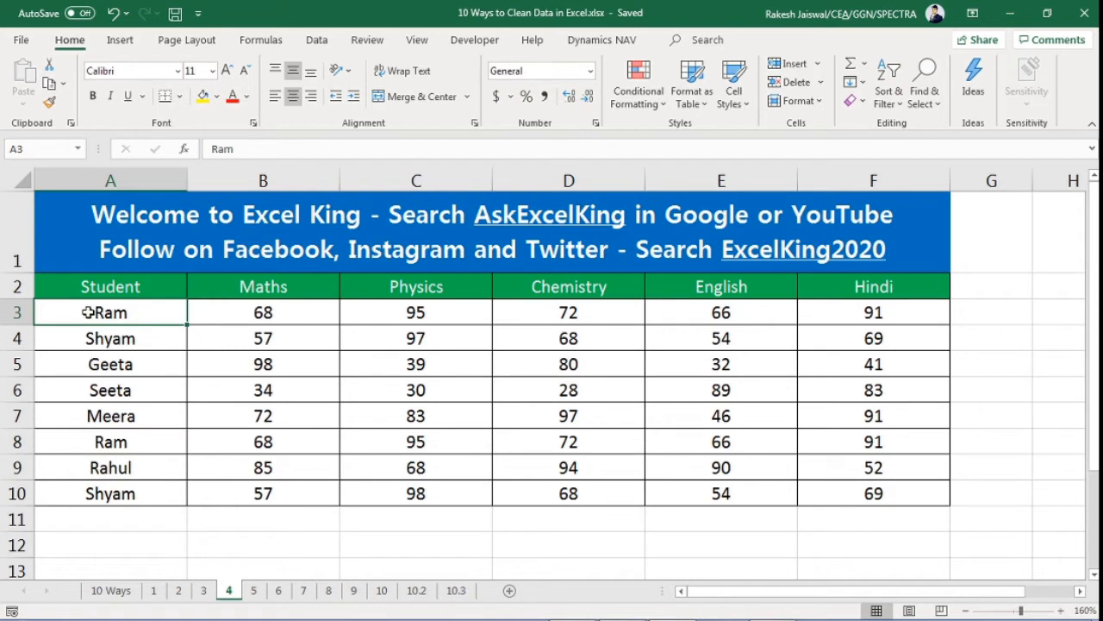
Fill rows 3 and 8 with yellow and compare their marks across the subject columns
left_click(17, 313)
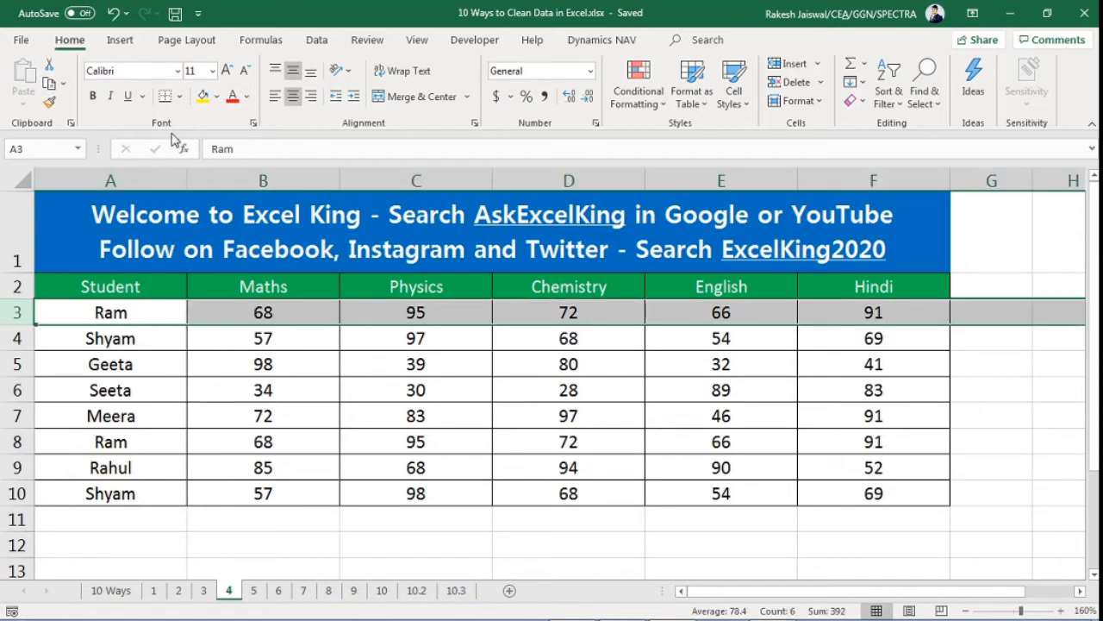
left_click(203, 96)
left_click(18, 441)
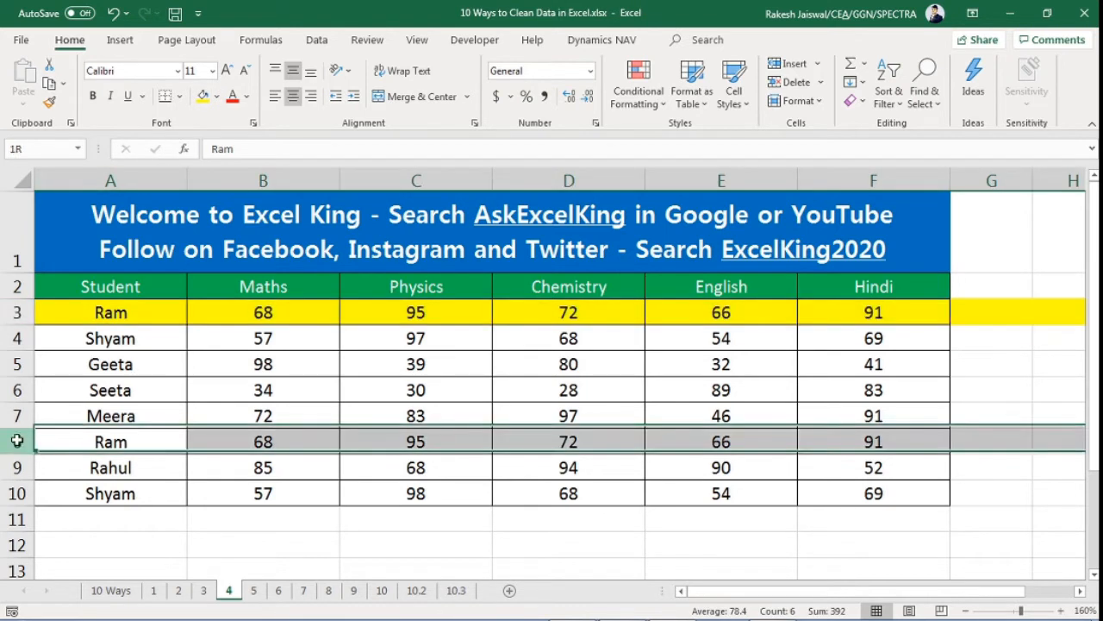
left_click(203, 96)
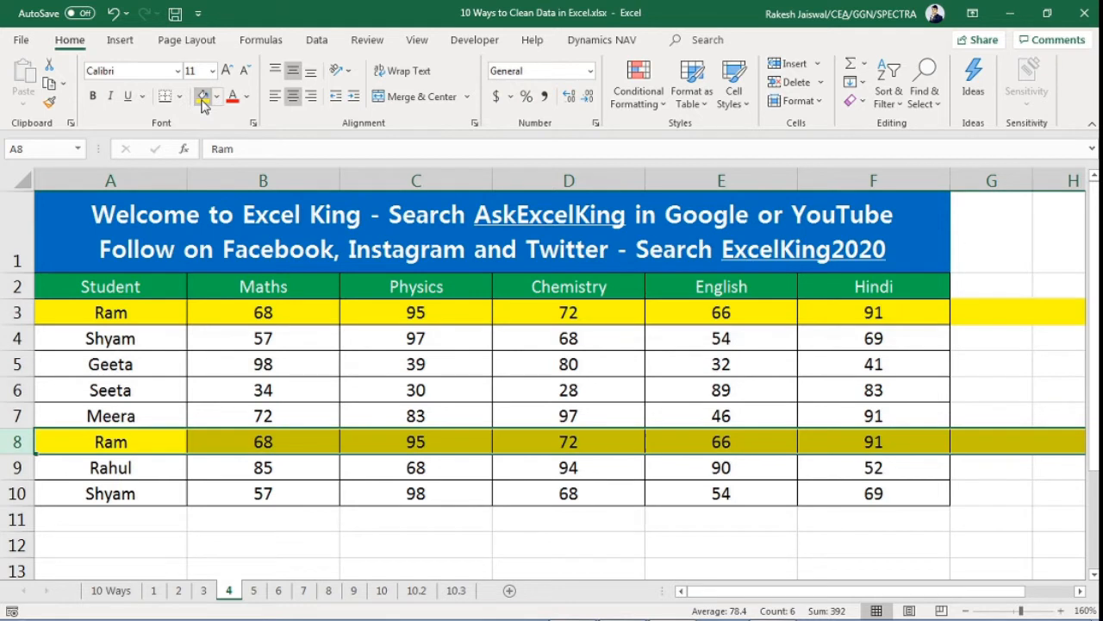
left_click(290, 312)
left_click(405, 312)
left_click(574, 312)
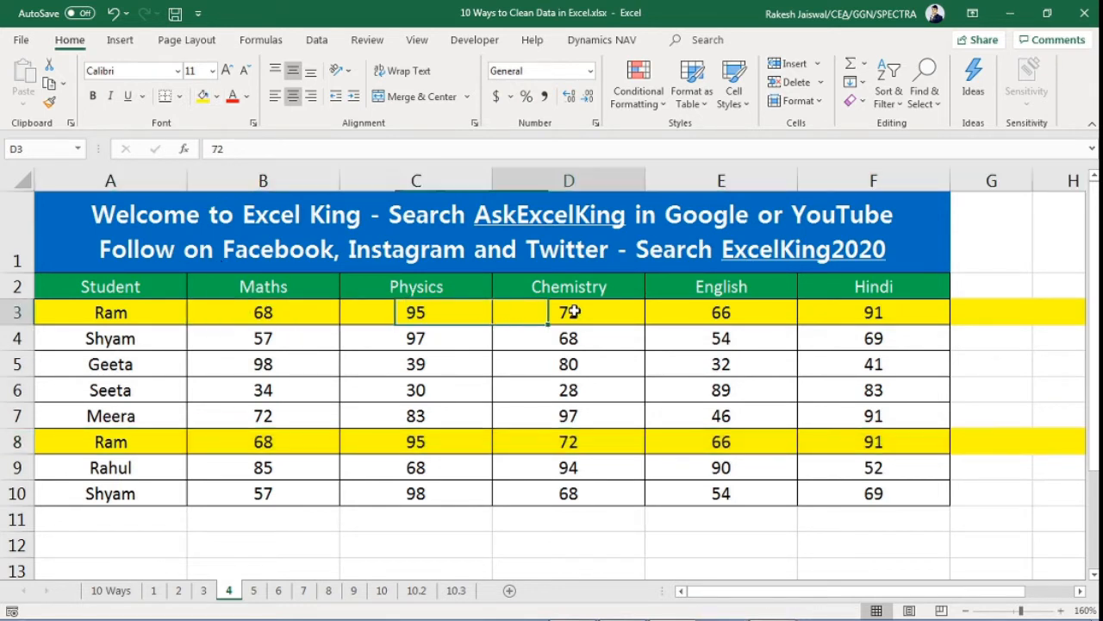
left_click(783, 310)
left_click(833, 312)
left_click_drag(865, 441, 185, 441)
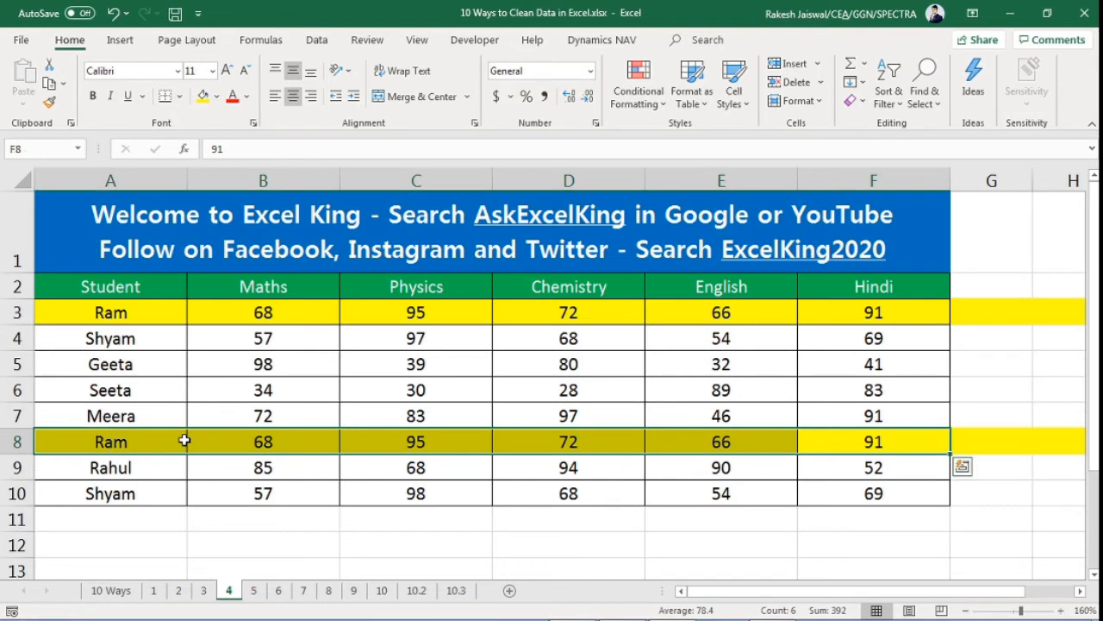
Fill rows 4 and 10 with the standard orange colour
left_click(17, 338)
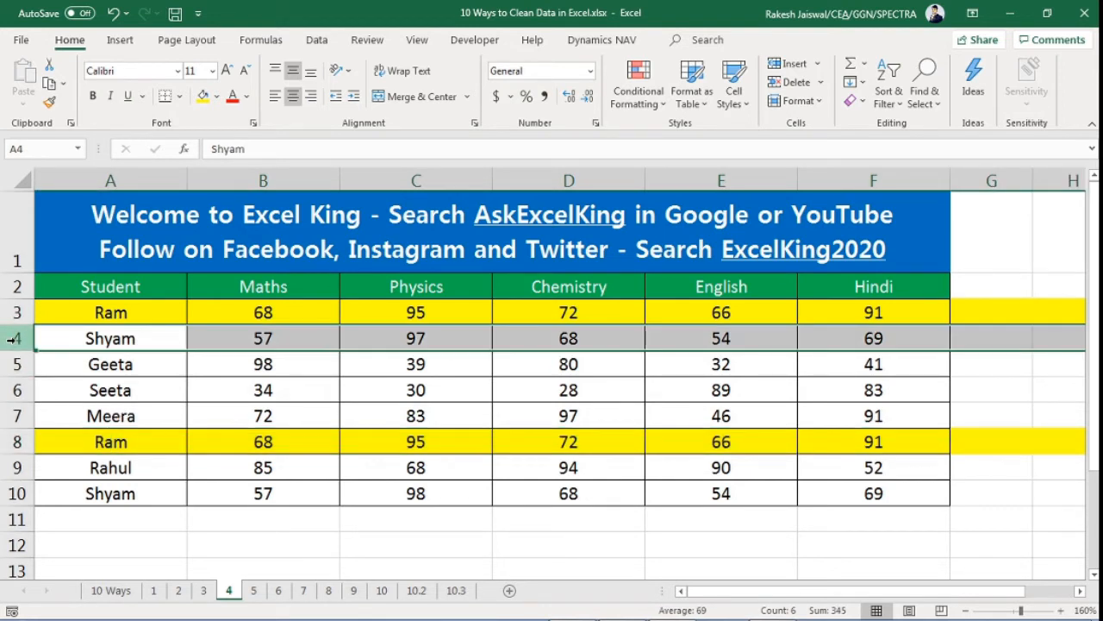
left_click(217, 96)
left_click(256, 250)
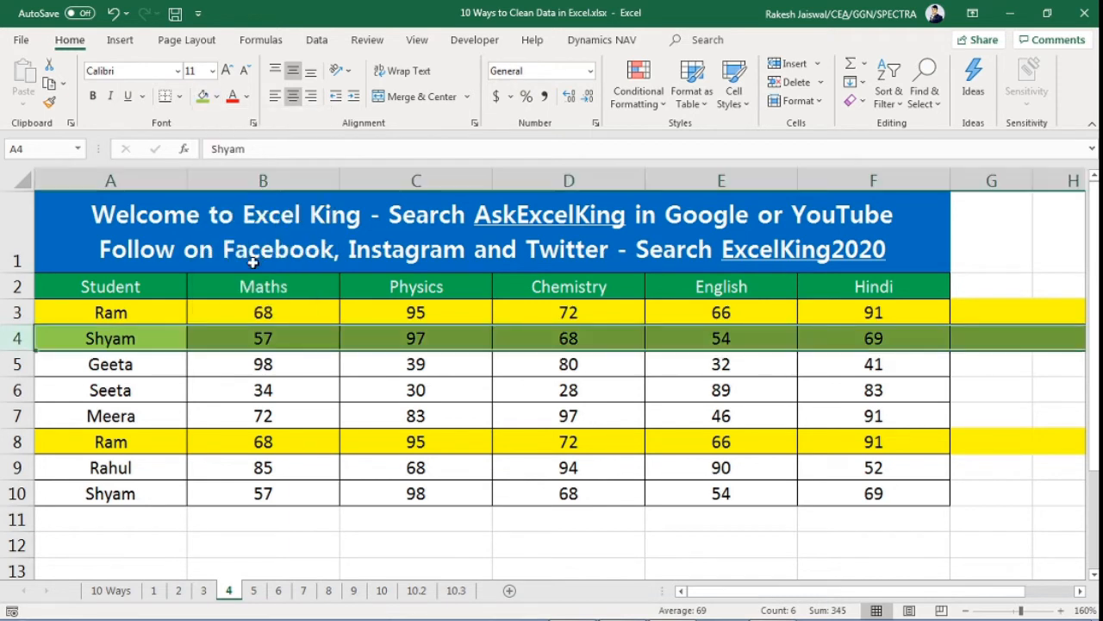
left_click(216, 96)
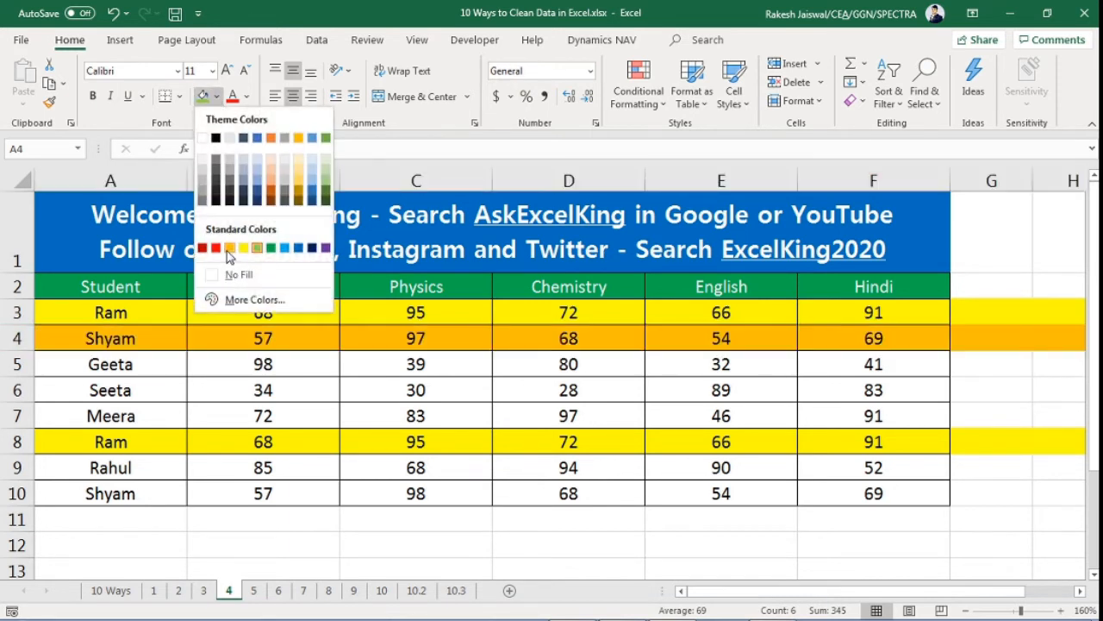
left_click(230, 248)
left_click(17, 493)
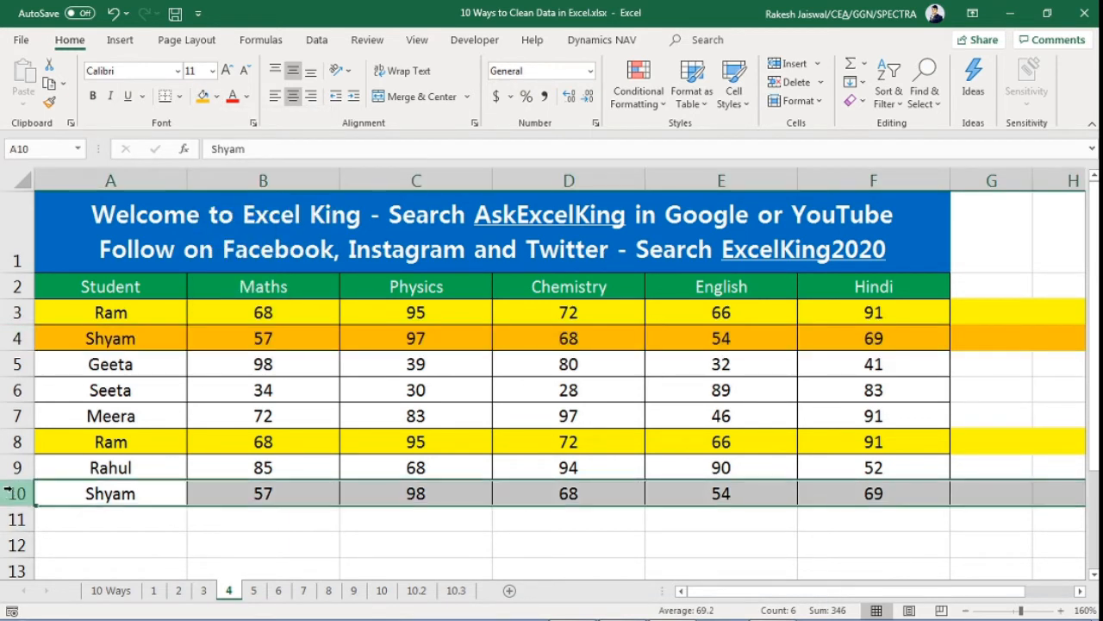
left_click(202, 96)
Compare the marks in rows 4 and 10 subject by subject, paying attention to the Physics column
left_click(289, 390)
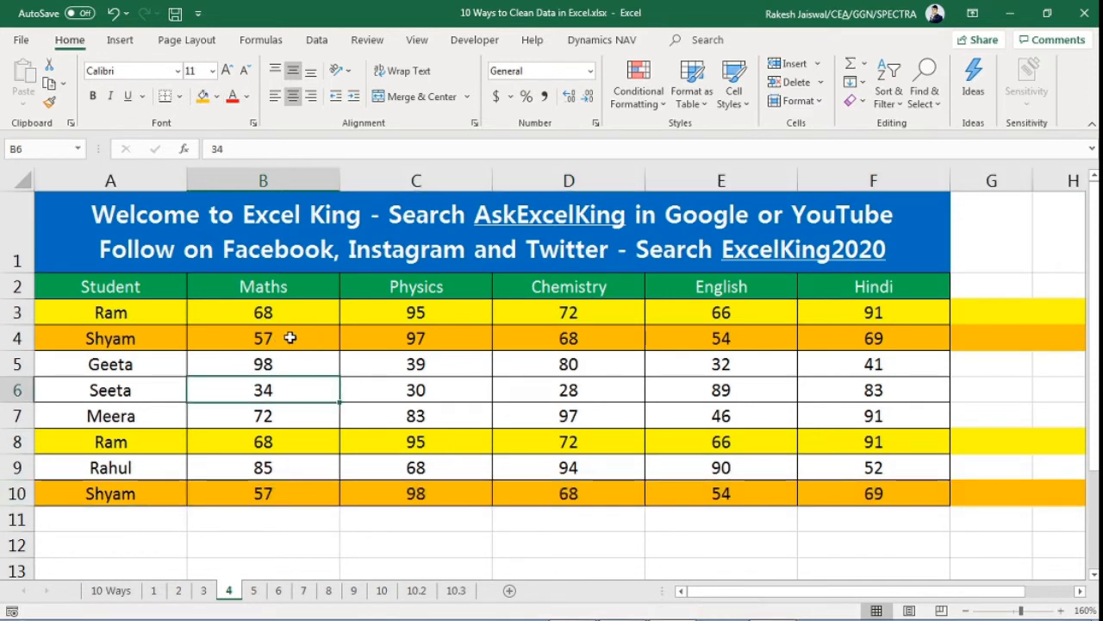
left_click(128, 346)
left_click(269, 340)
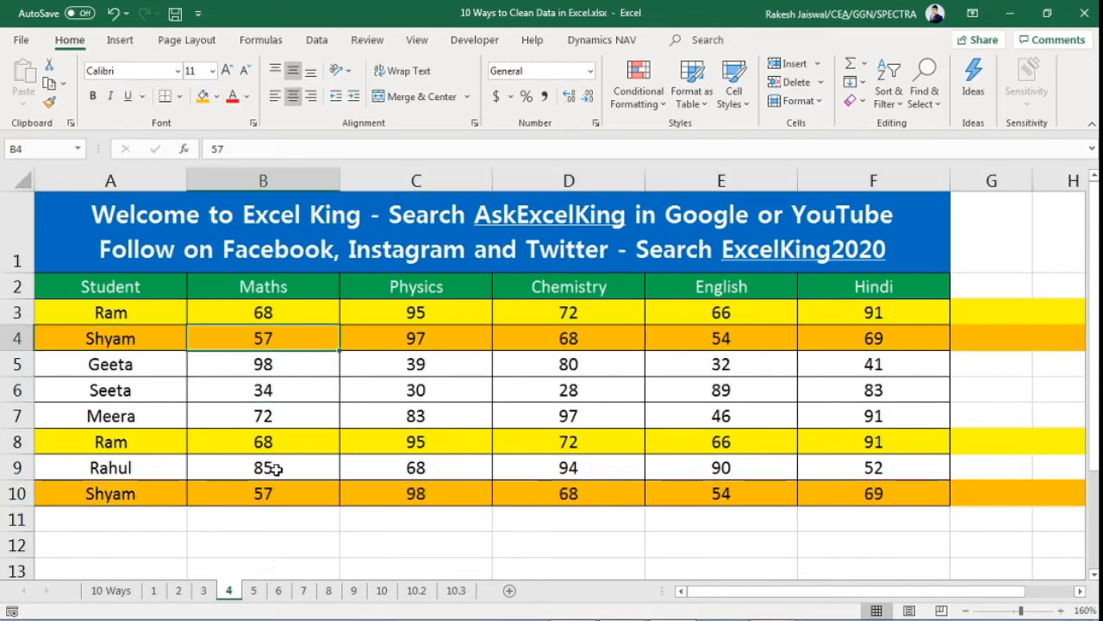
left_click(269, 497)
left_click(449, 341)
left_click(453, 496)
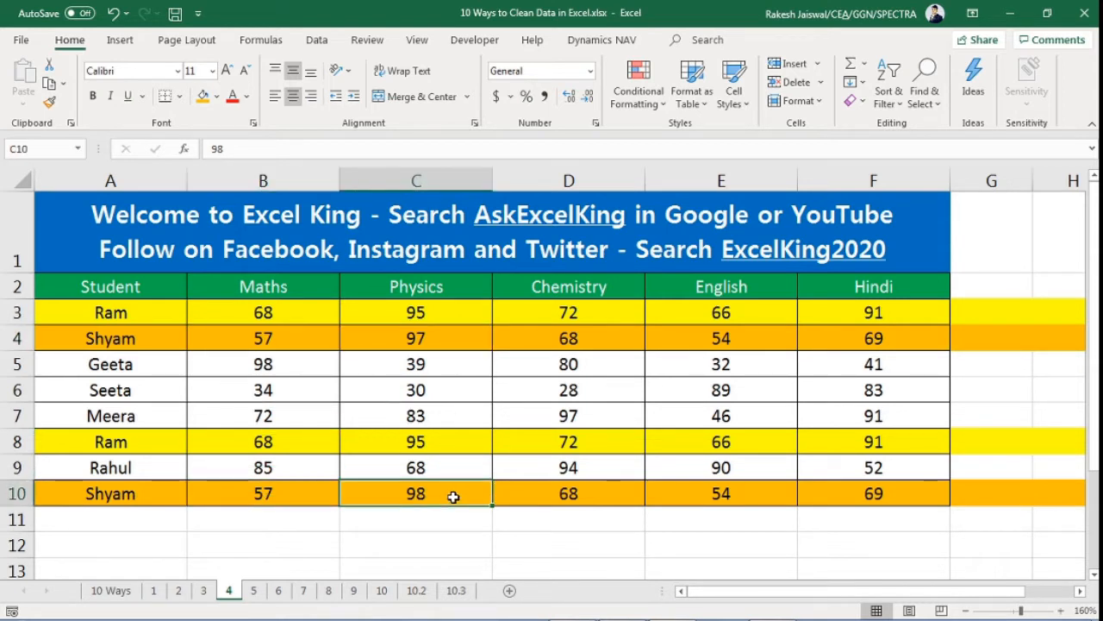
left_click(590, 345)
left_click(707, 336)
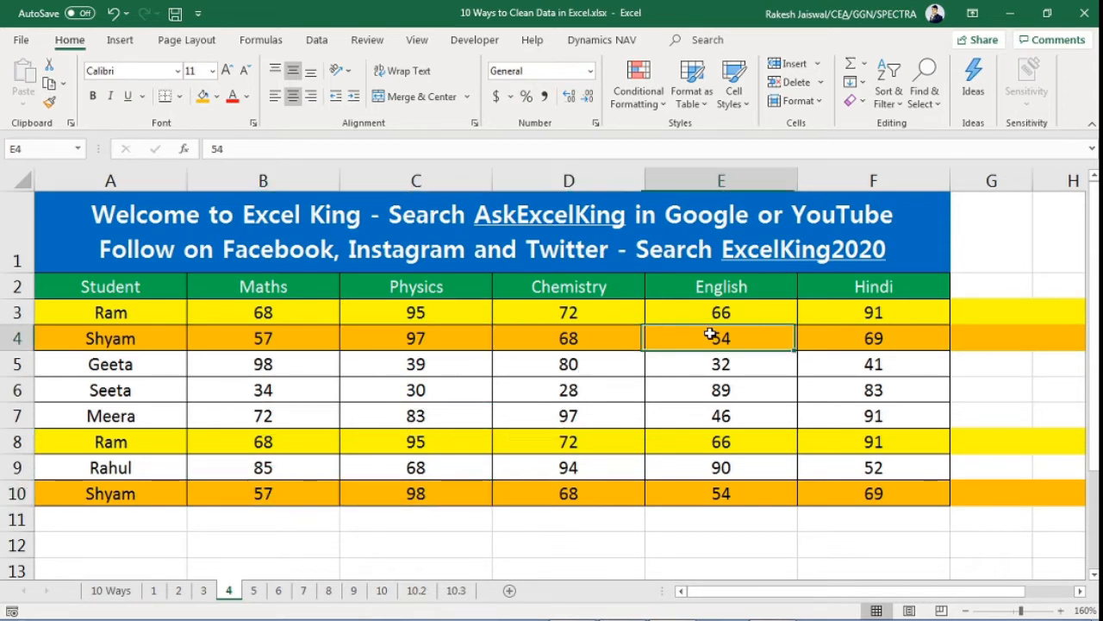
left_click(874, 338)
left_click(604, 496)
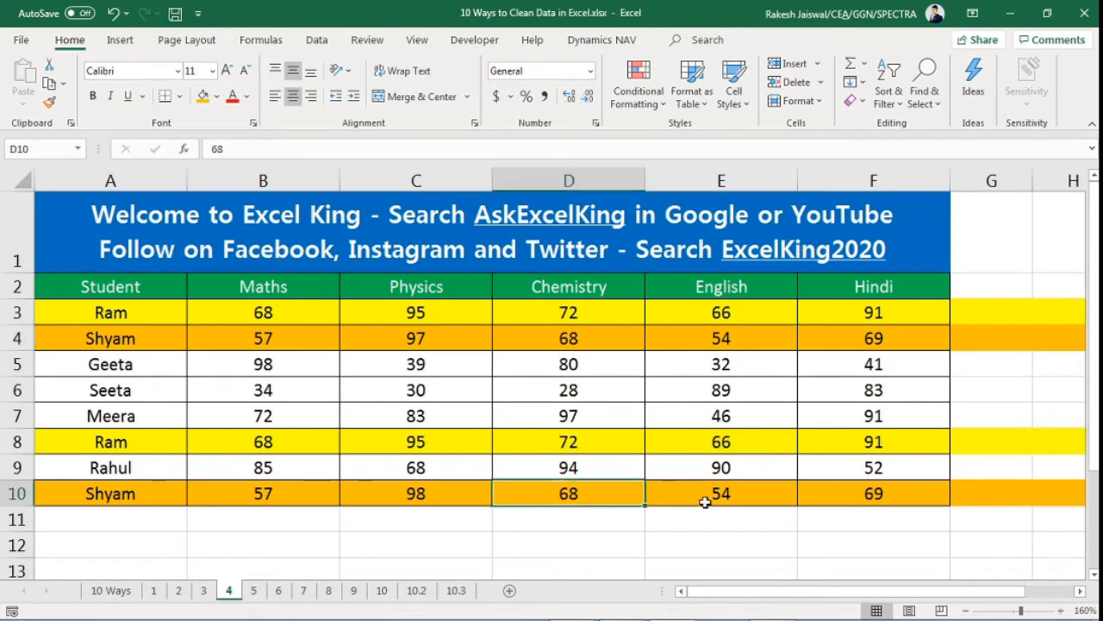
left_click(707, 497)
left_click(873, 495)
left_click(427, 501)
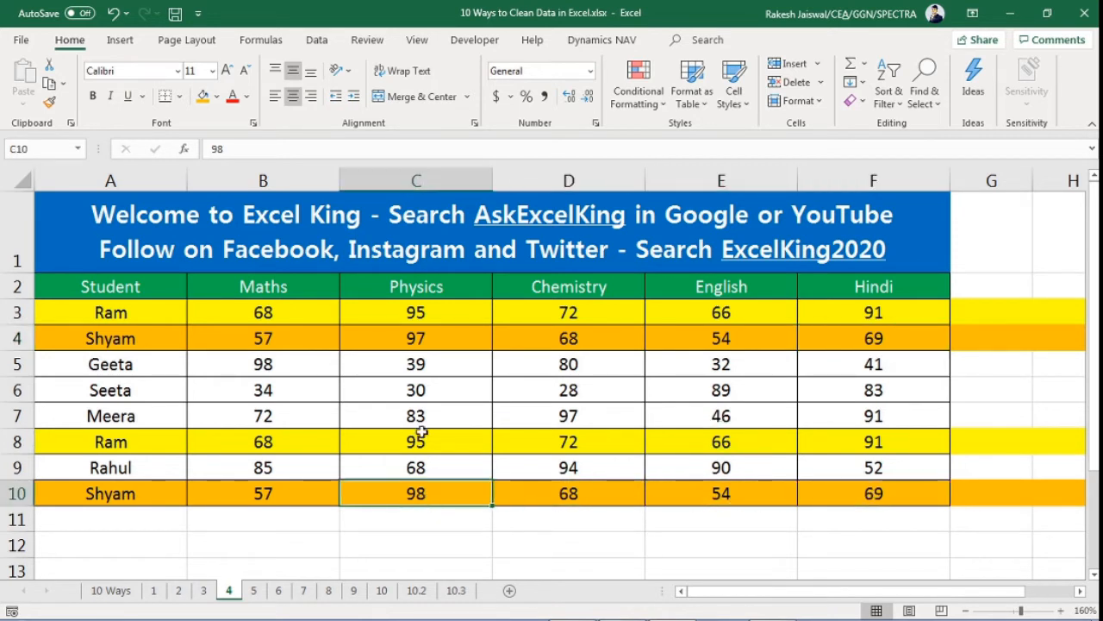
left_click(421, 343)
left_click(425, 493)
left_click(14, 340)
left_click(24, 495)
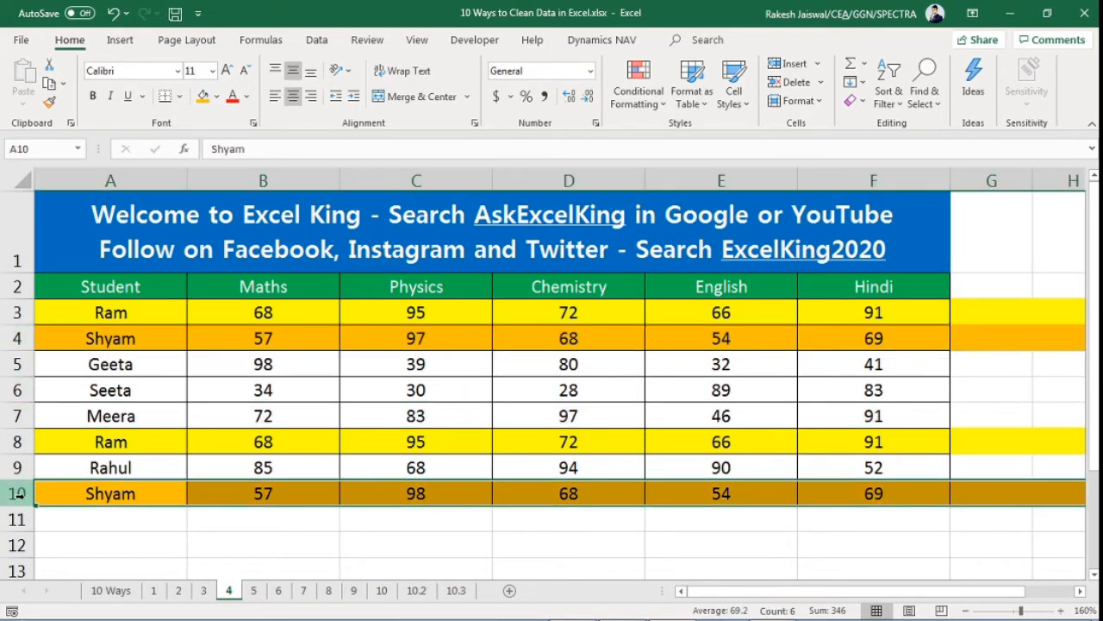
Compare the filled duplicate records by looking along rows 3, 8 and 10 and down the Student column
left_click(15, 313)
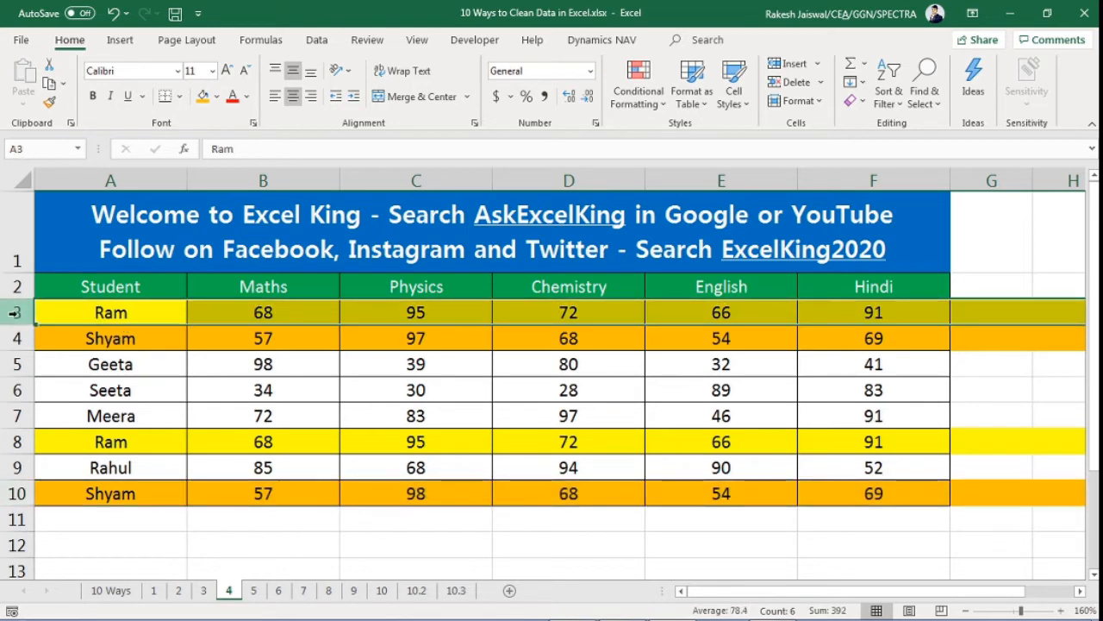
left_click(12, 443)
left_click(59, 498)
left_click(15, 493)
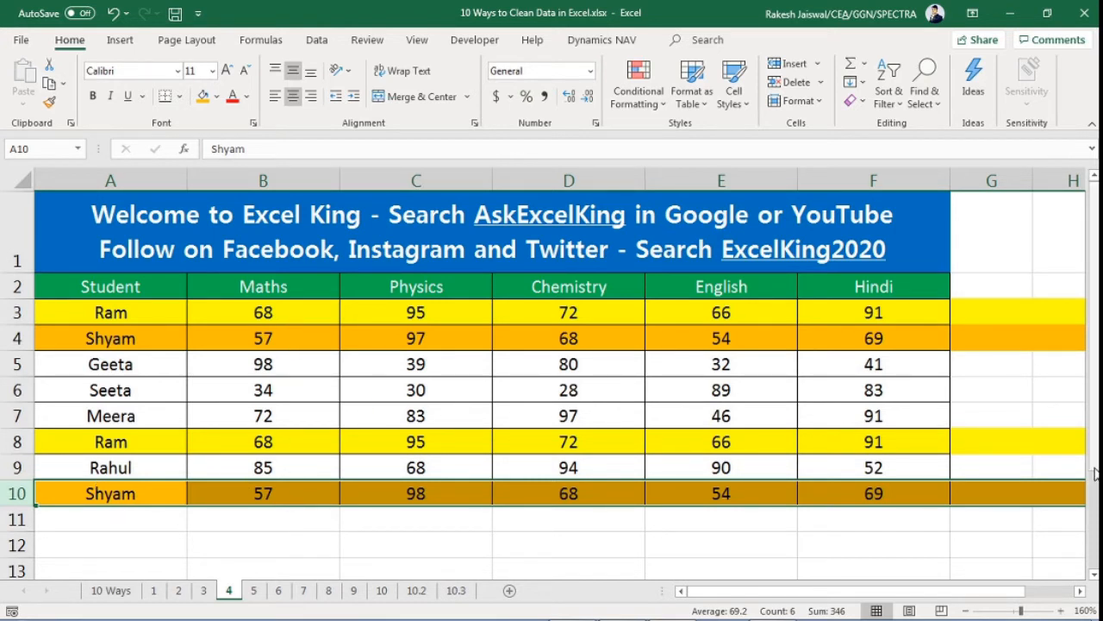
left_click(138, 182)
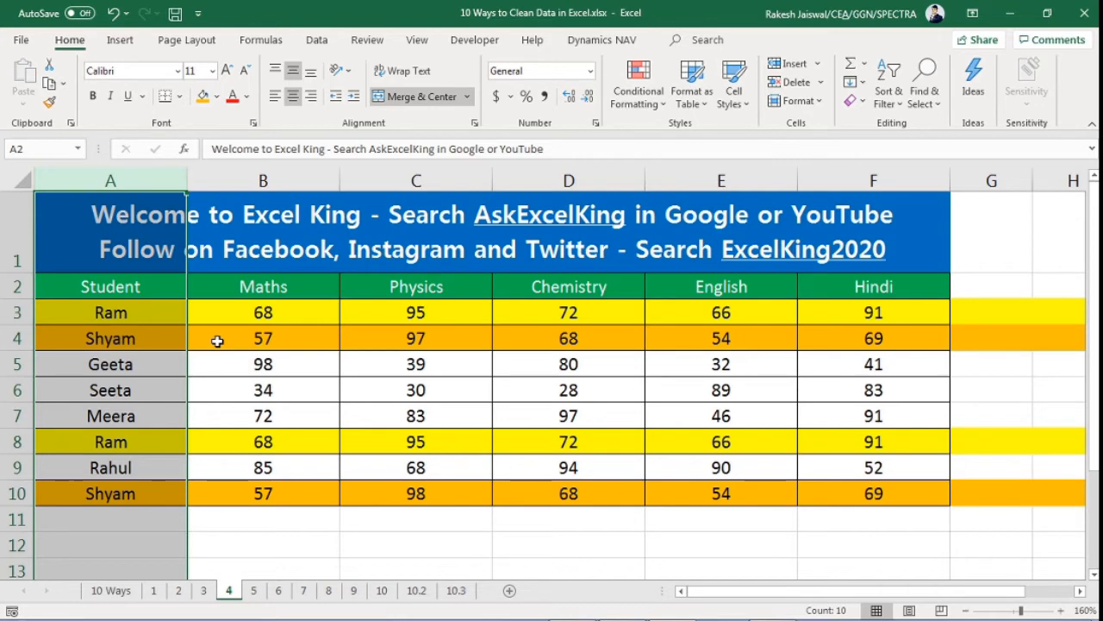
left_click(17, 313)
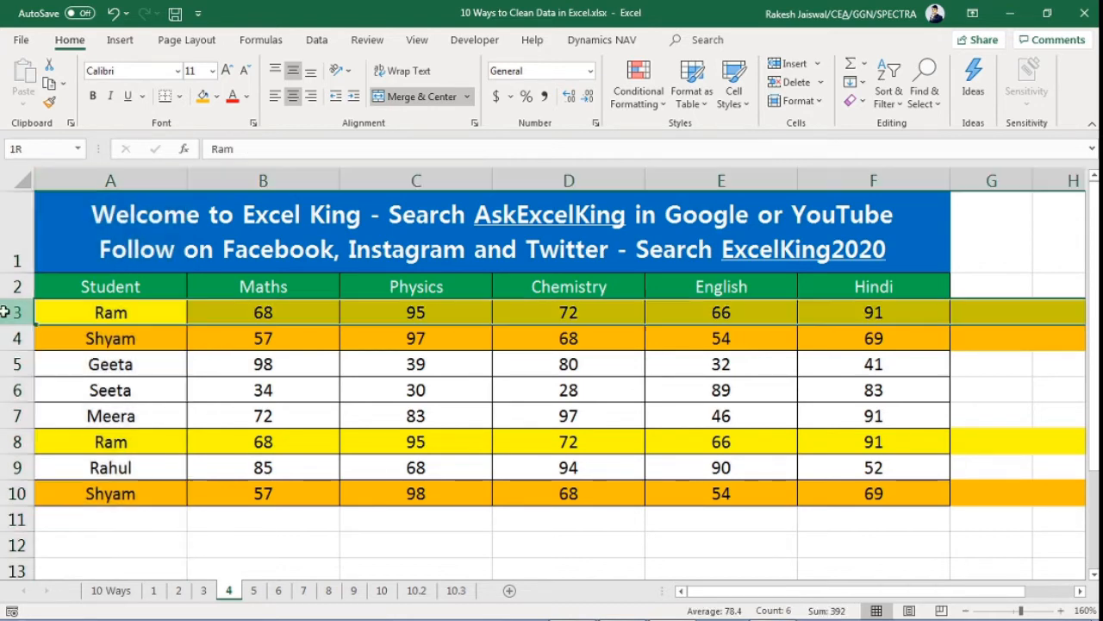
left_click(10, 442)
left_click(16, 313)
left_click(16, 441)
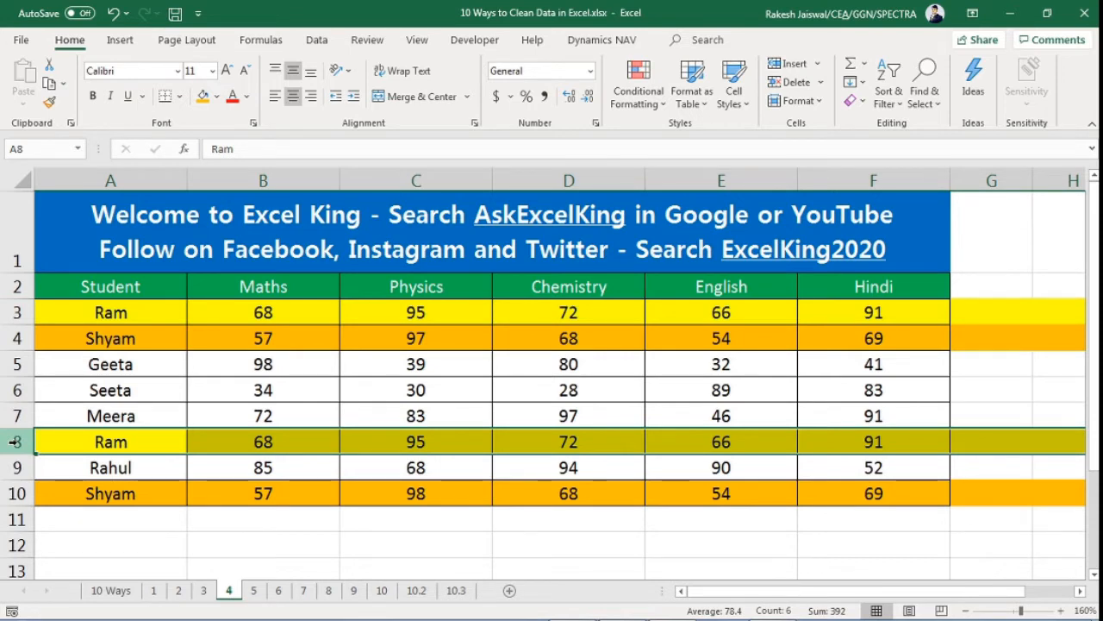
Remove the fill colour from rows 3 to 10
left_click_drag(16, 312, 16, 493)
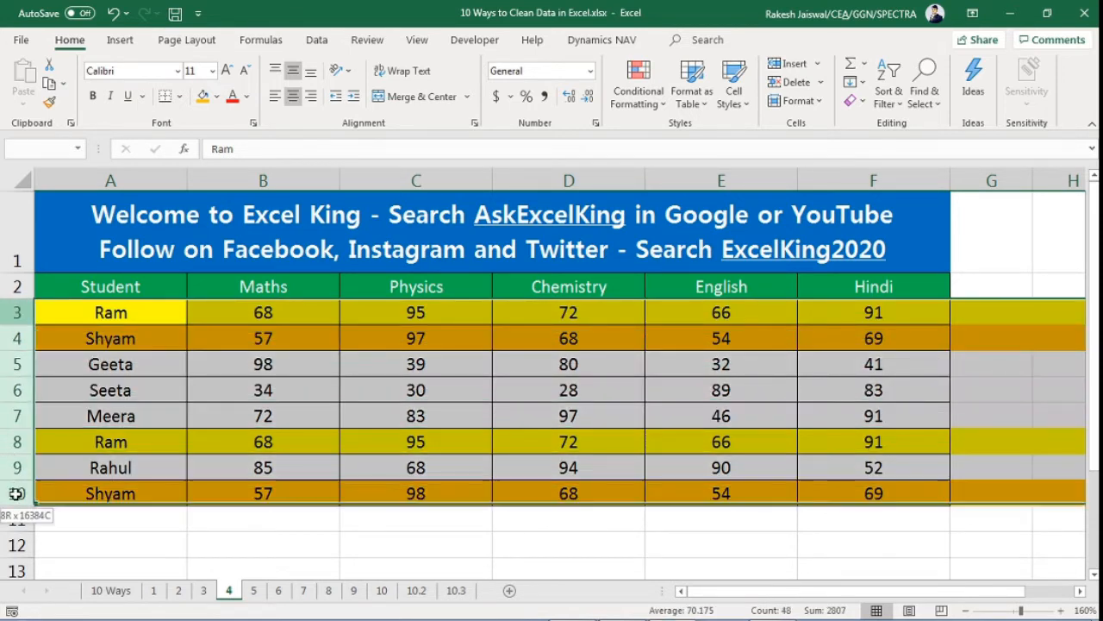
left_click(216, 97)
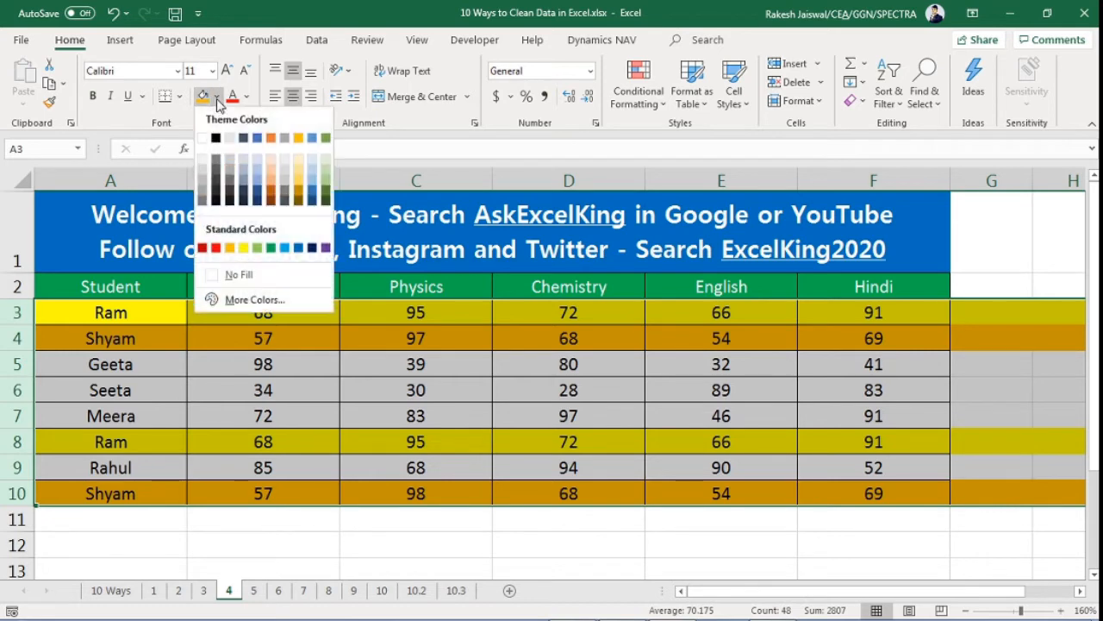
left_click(254, 274)
left_click(312, 284)
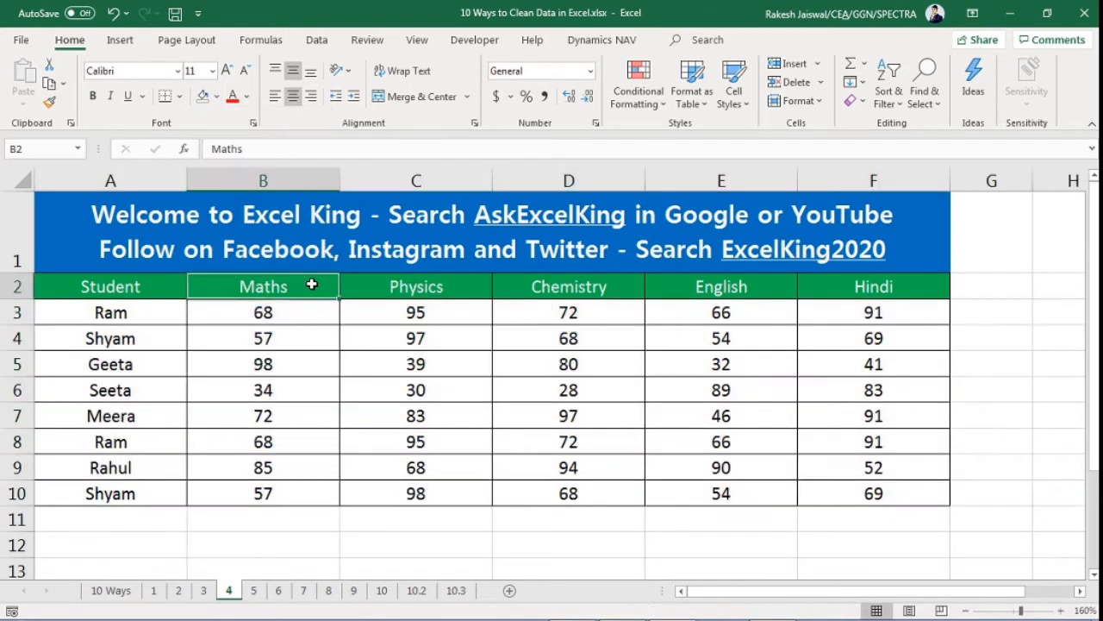
Highlight duplicate values in A2:F10 with a conditional formatting rule using Light Red Fill with Dark Red Text
left_click_drag(144, 290, 877, 490)
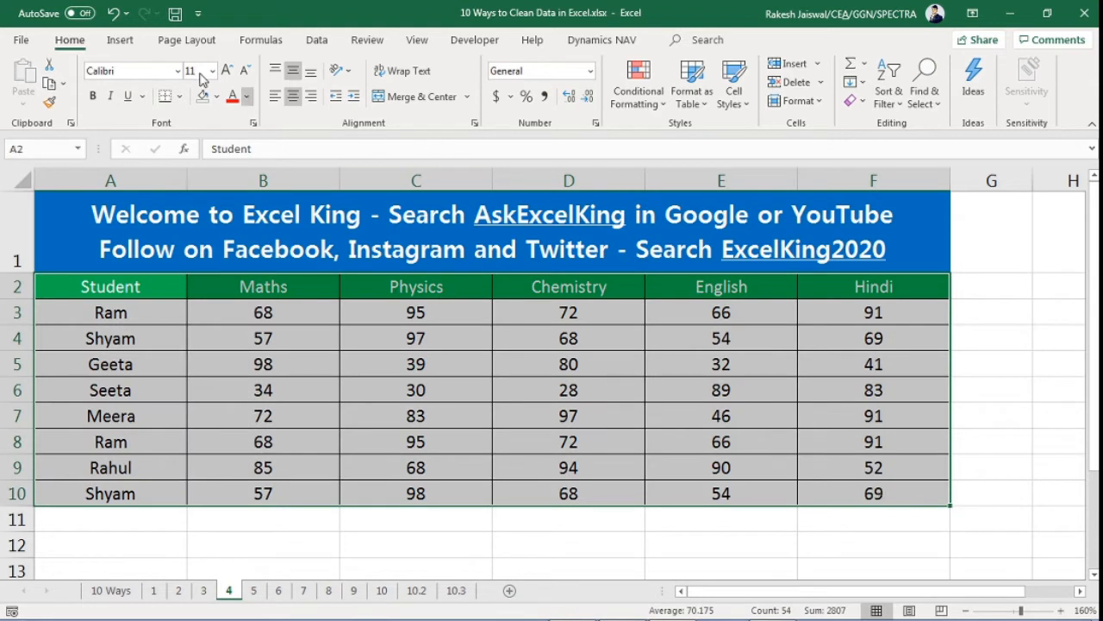
left_click(638, 93)
mouse_move(704, 140)
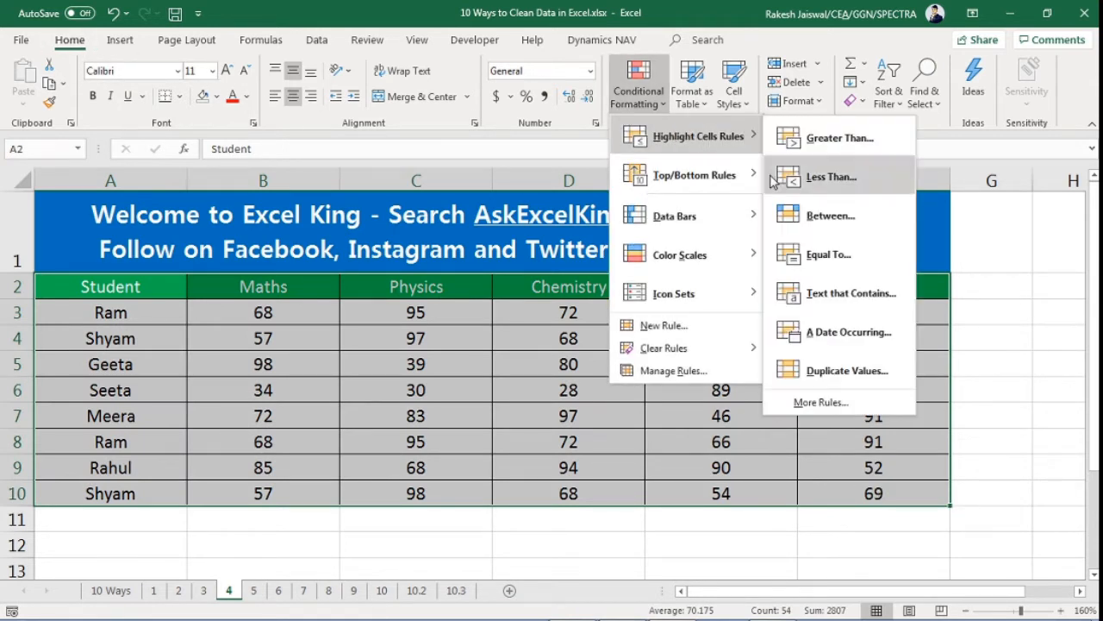
left_click(834, 373)
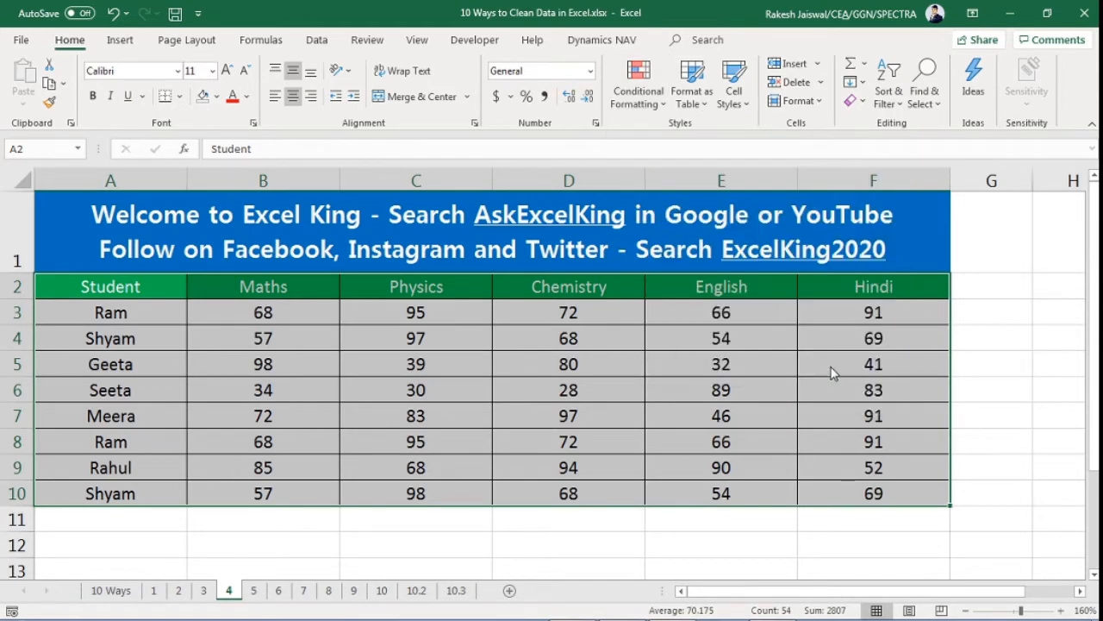
left_click_drag(715, 314, 738, 298)
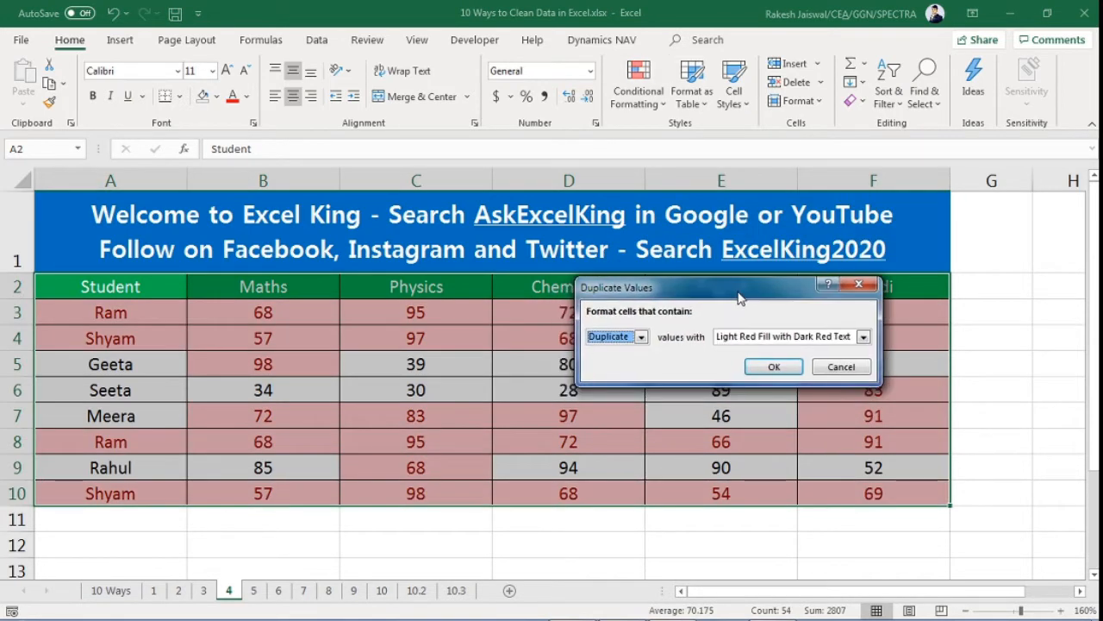
left_click(641, 338)
left_click(610, 343)
left_click(863, 337)
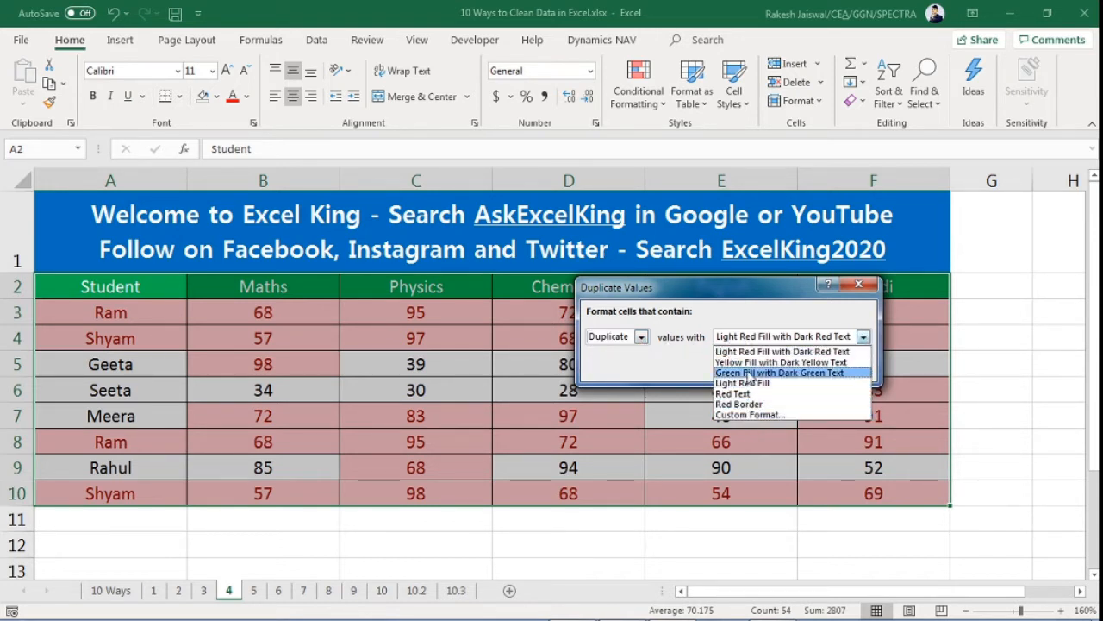
left_click(740, 352)
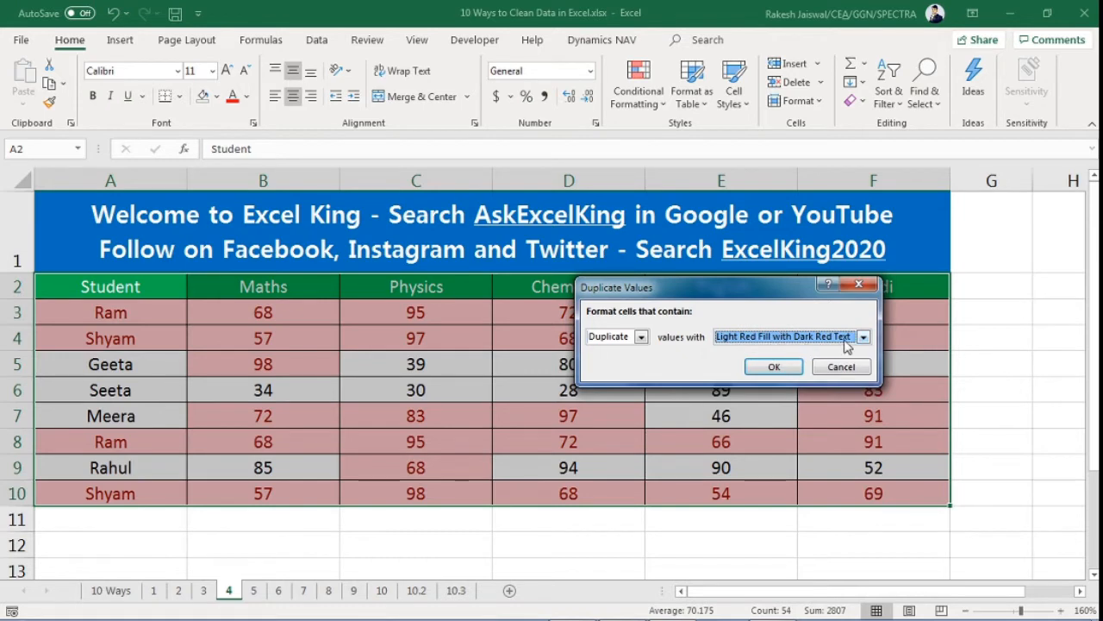
left_click(772, 367)
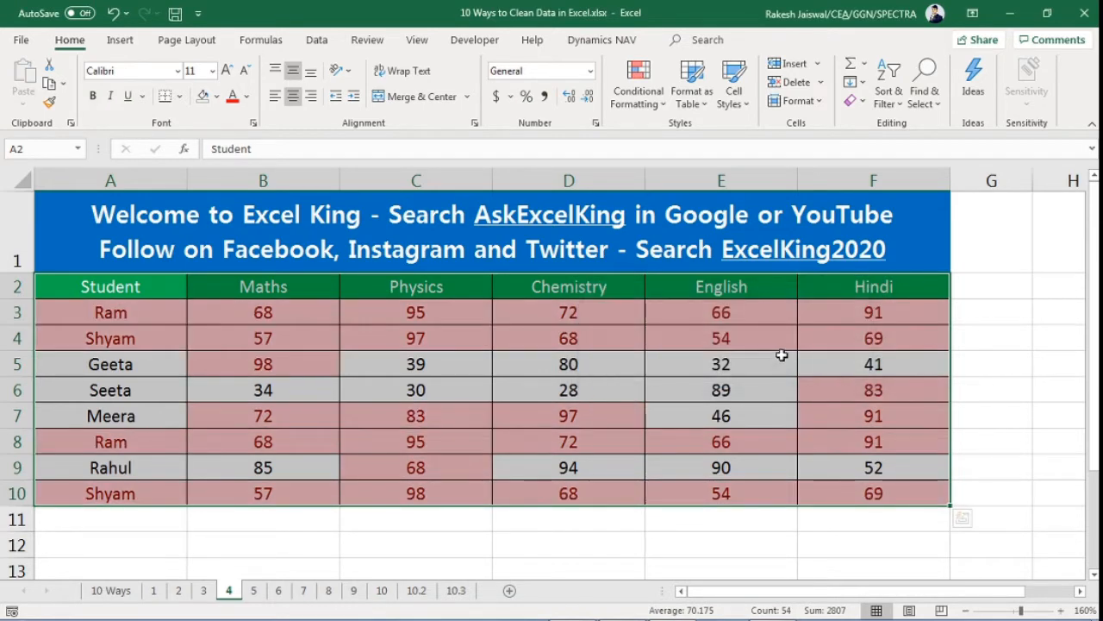
left_click(966, 373)
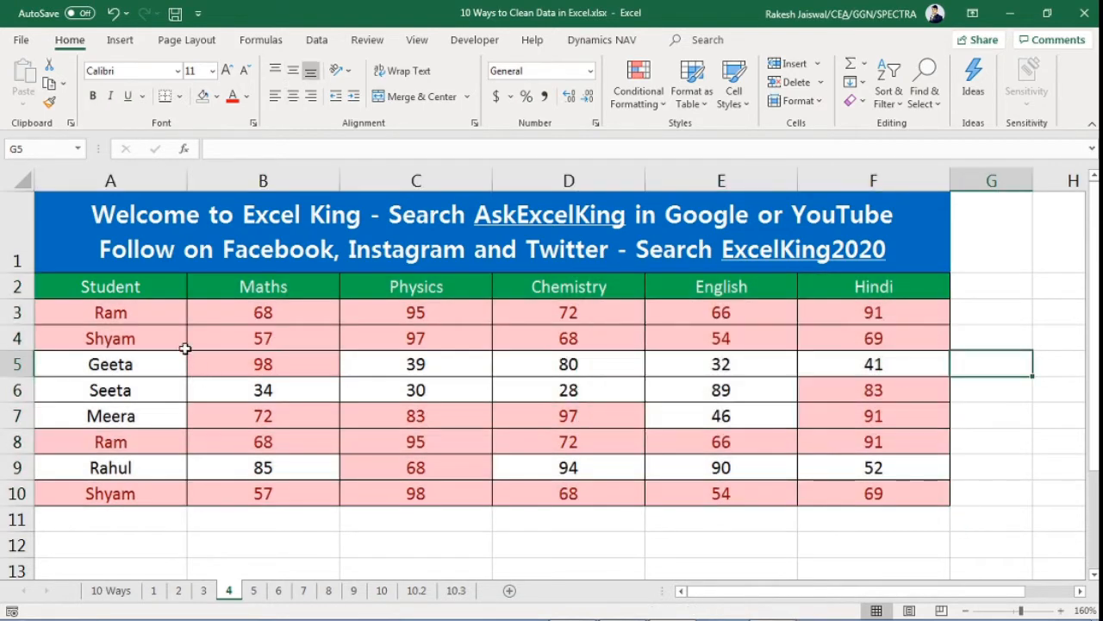
Examine the highlighted repeats in the Student column, then the repeated marks in the Maths and Chemistry columns
left_click(126, 313)
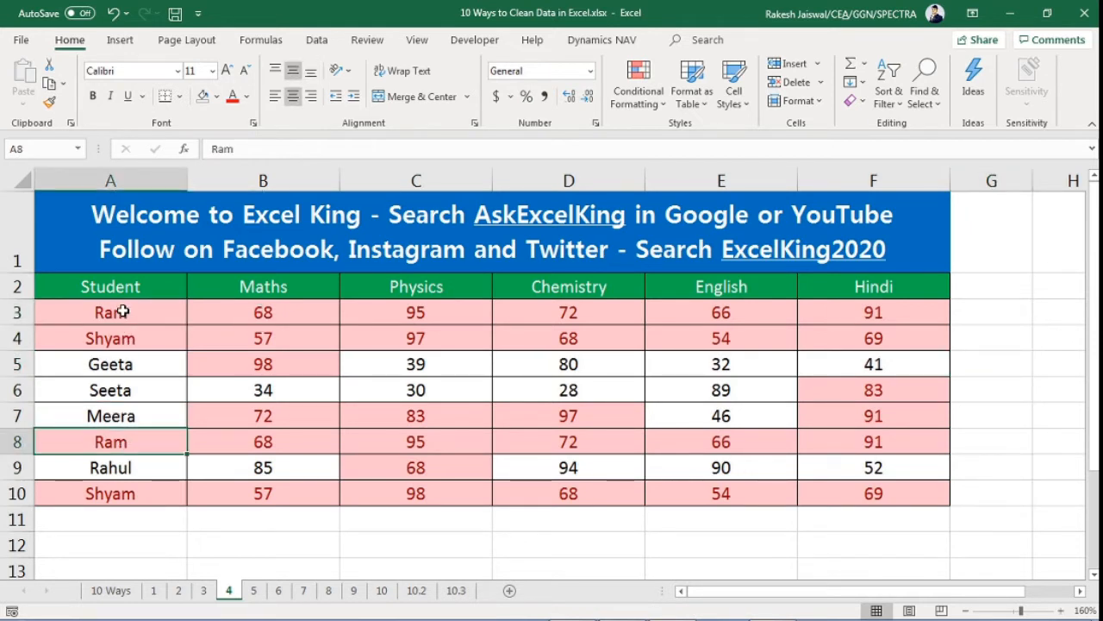
left_click(119, 342)
left_click(115, 498)
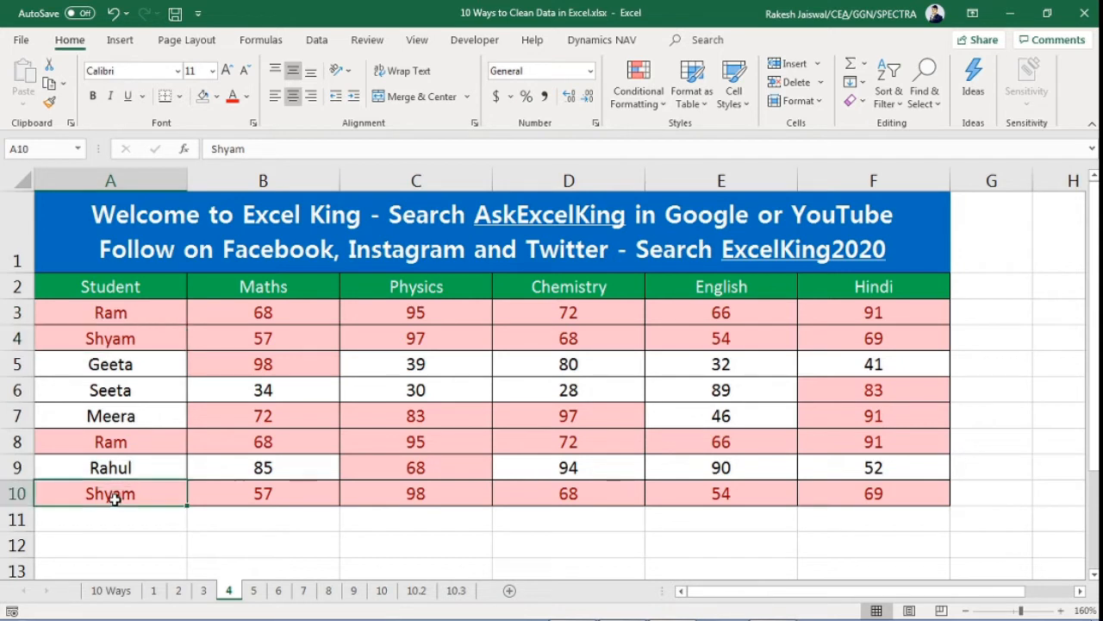
left_click(119, 343)
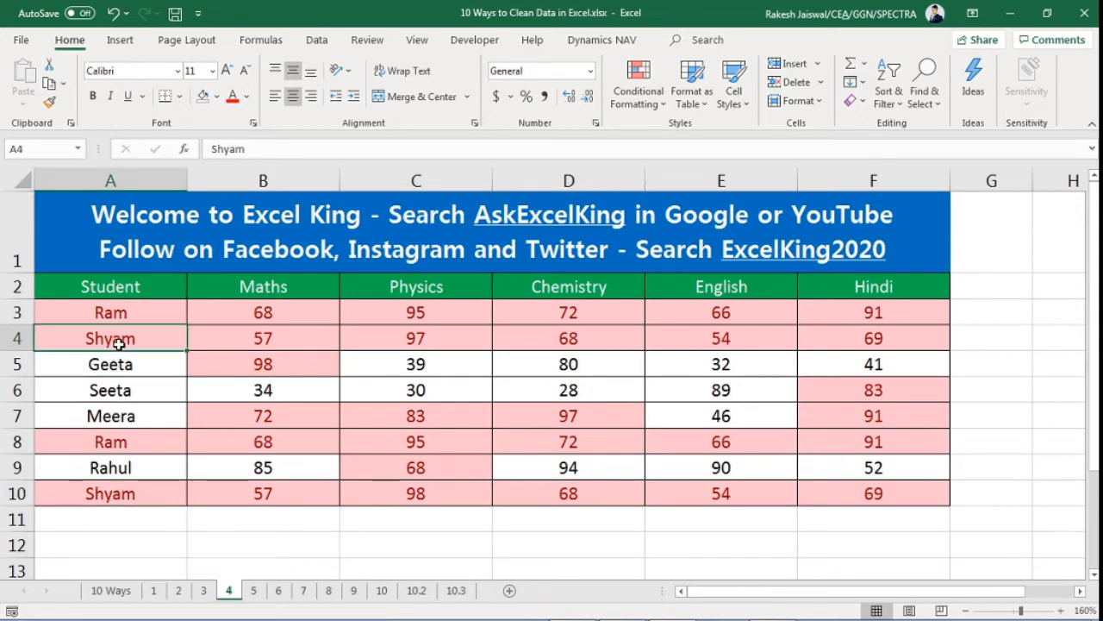
left_click(274, 312)
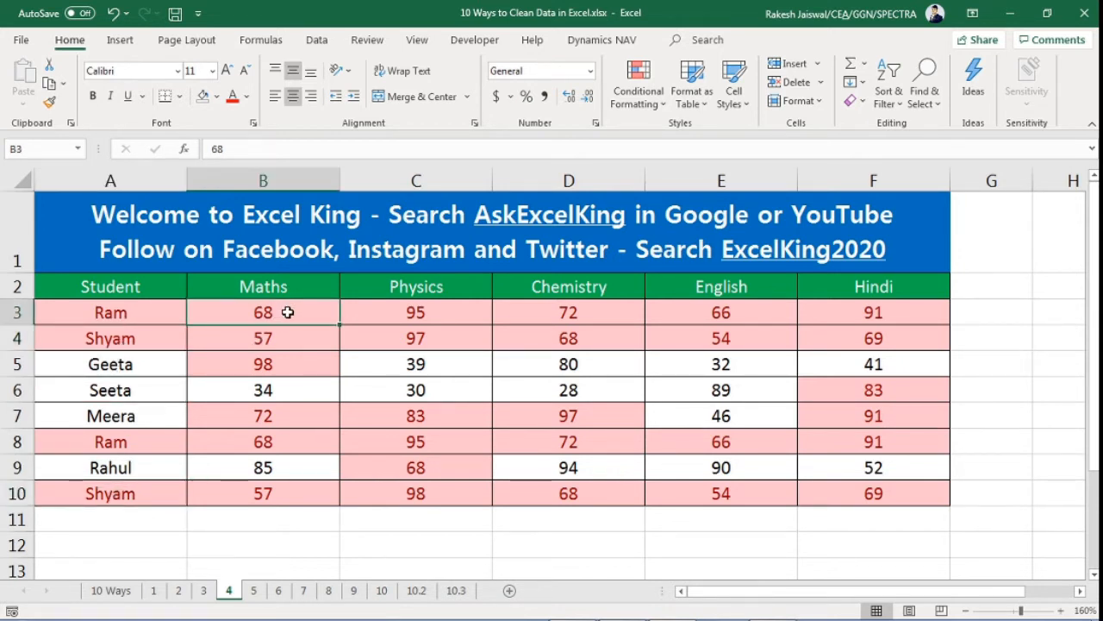
left_click(275, 179)
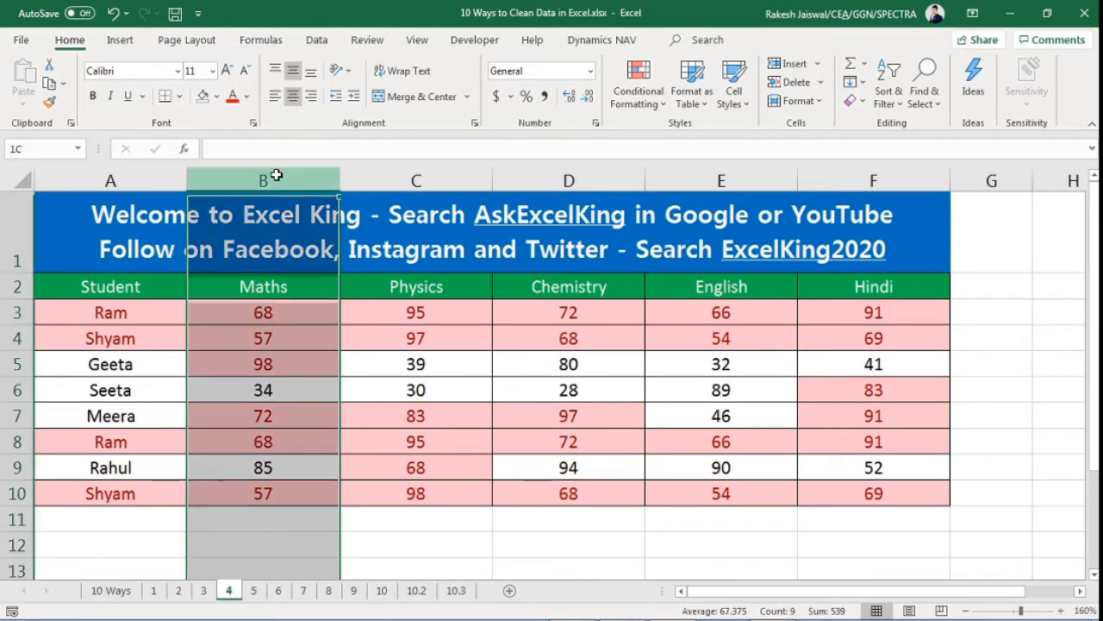
left_click(290, 312)
left_click(278, 415)
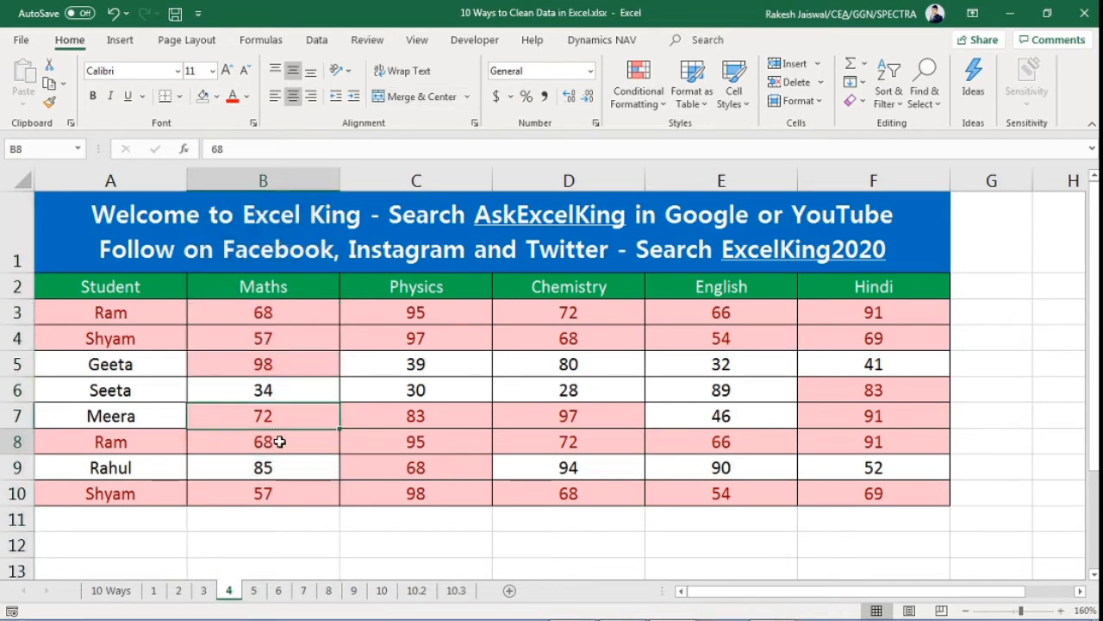
left_click(279, 442)
left_click(271, 416)
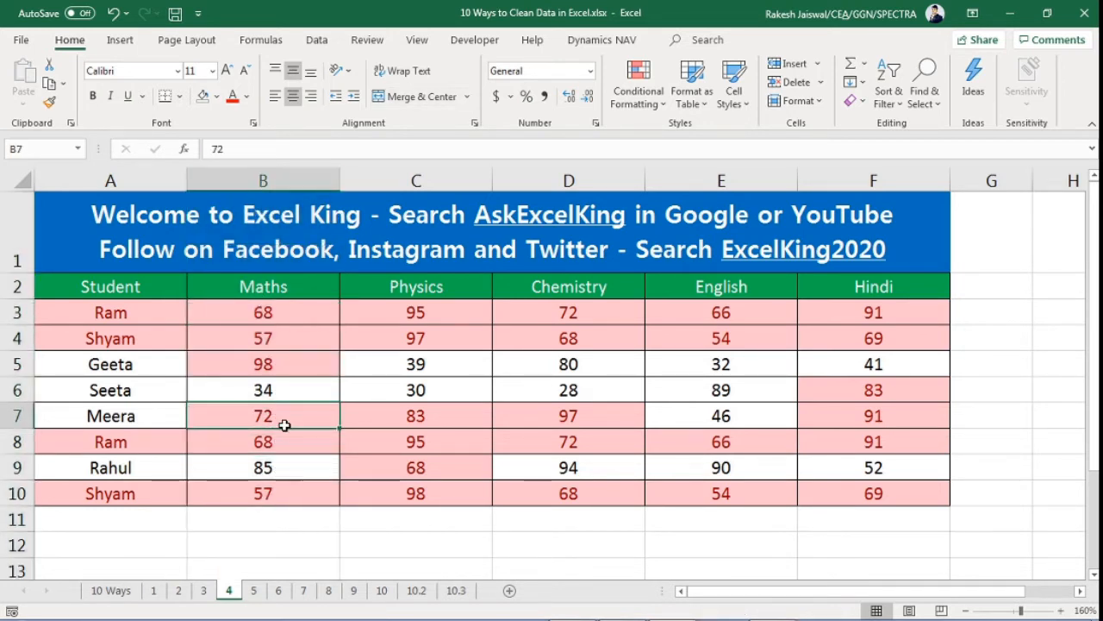
left_click(592, 449)
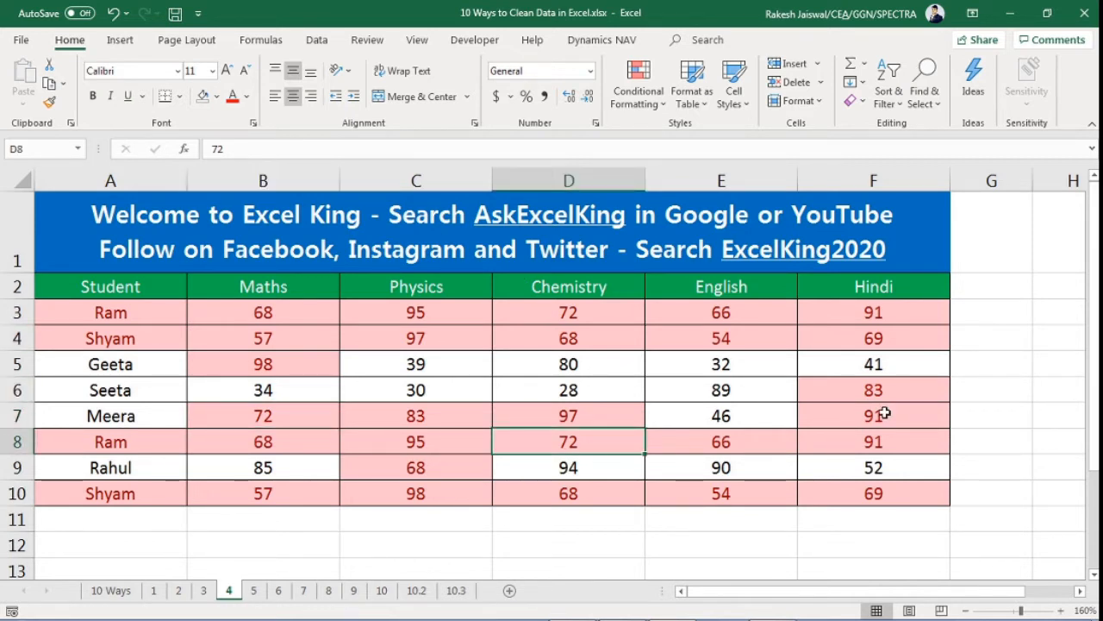
Compare row 3 with row 8 and row 4 with row 10, checking the Physics marks in C4 and C10
left_click(17, 316)
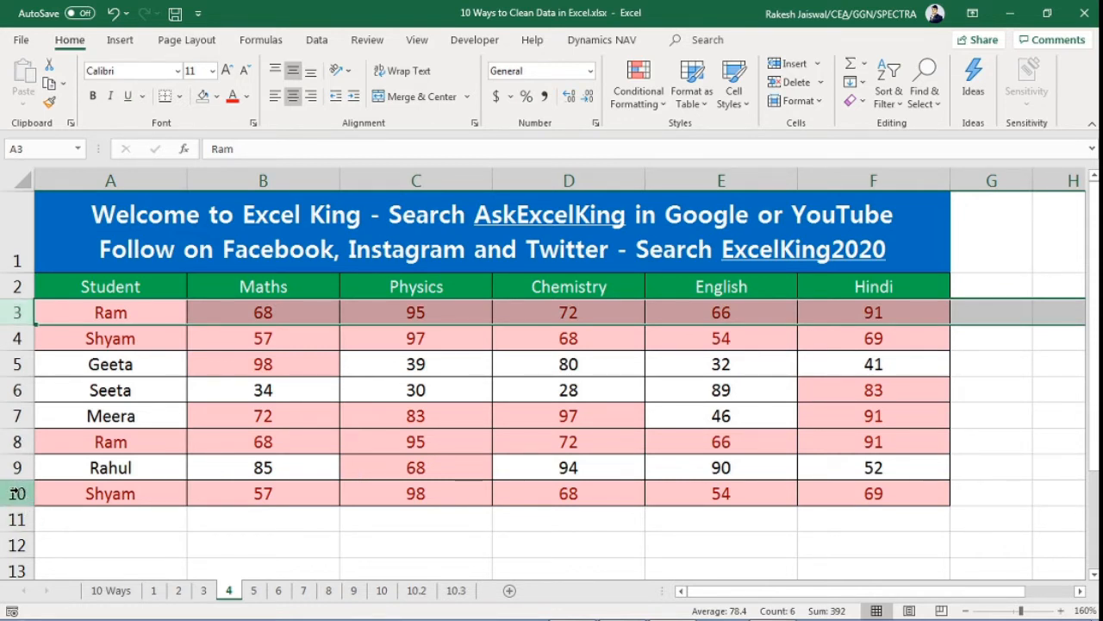
left_click(2, 441)
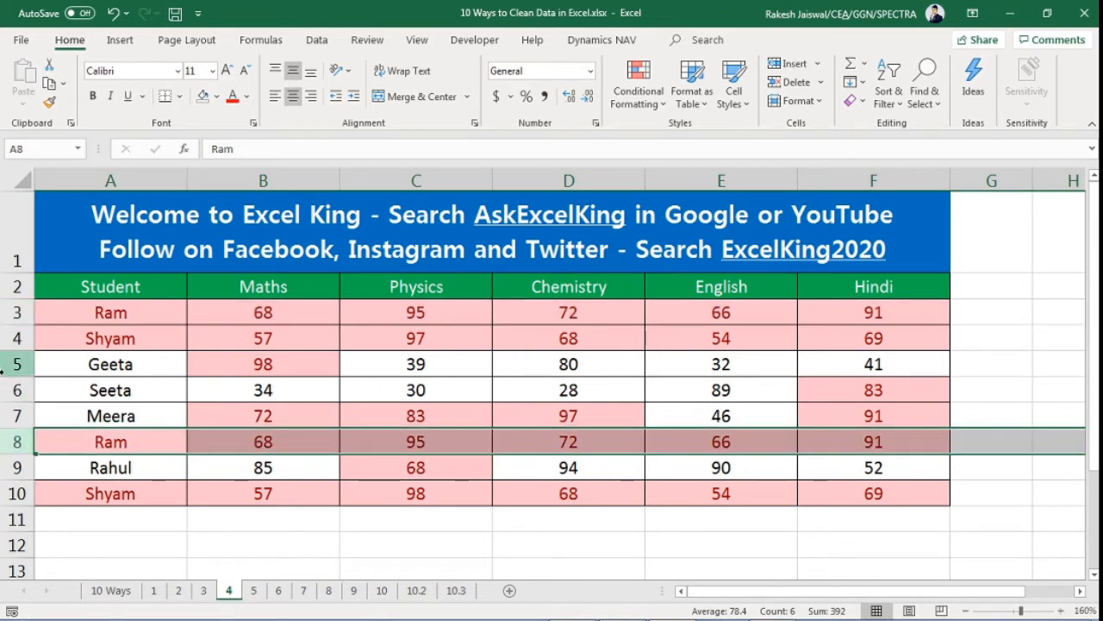
left_click(16, 338)
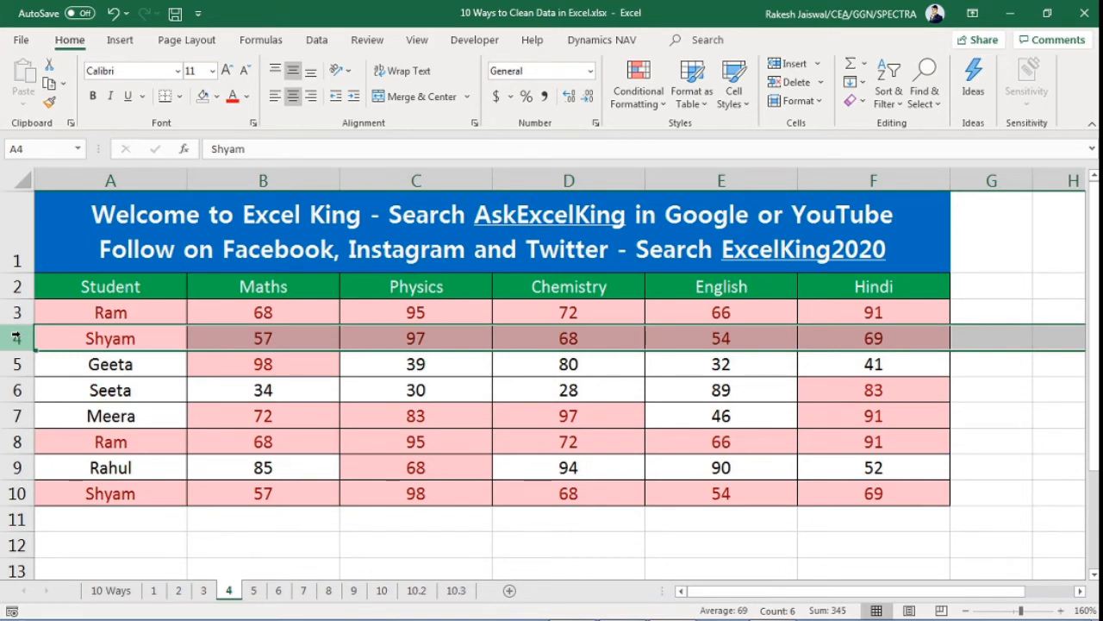
left_click(18, 493)
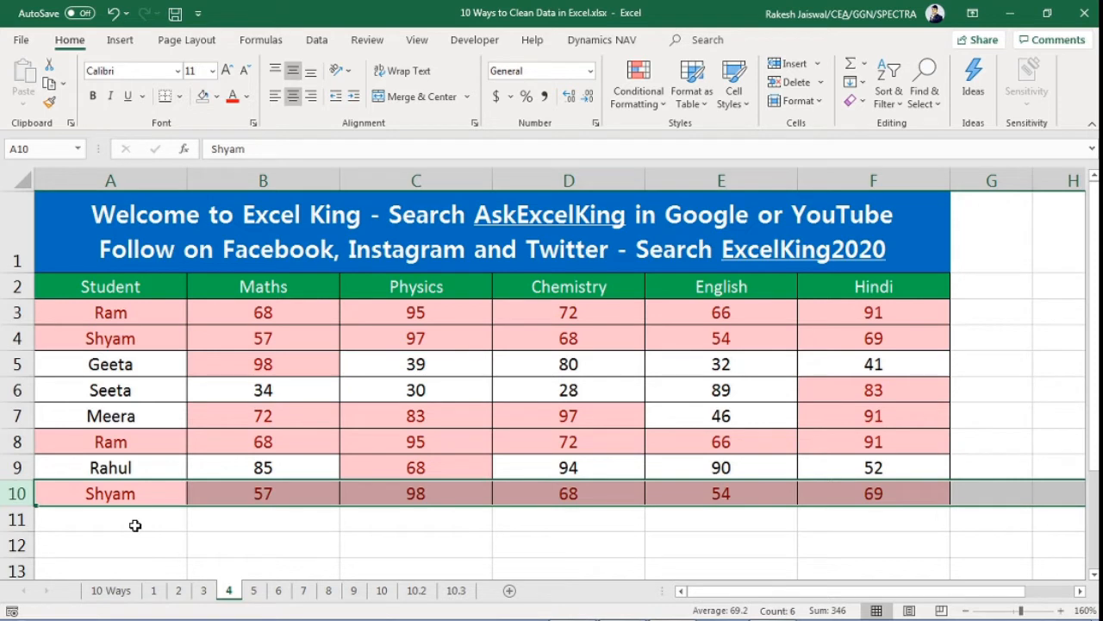
left_click(438, 341)
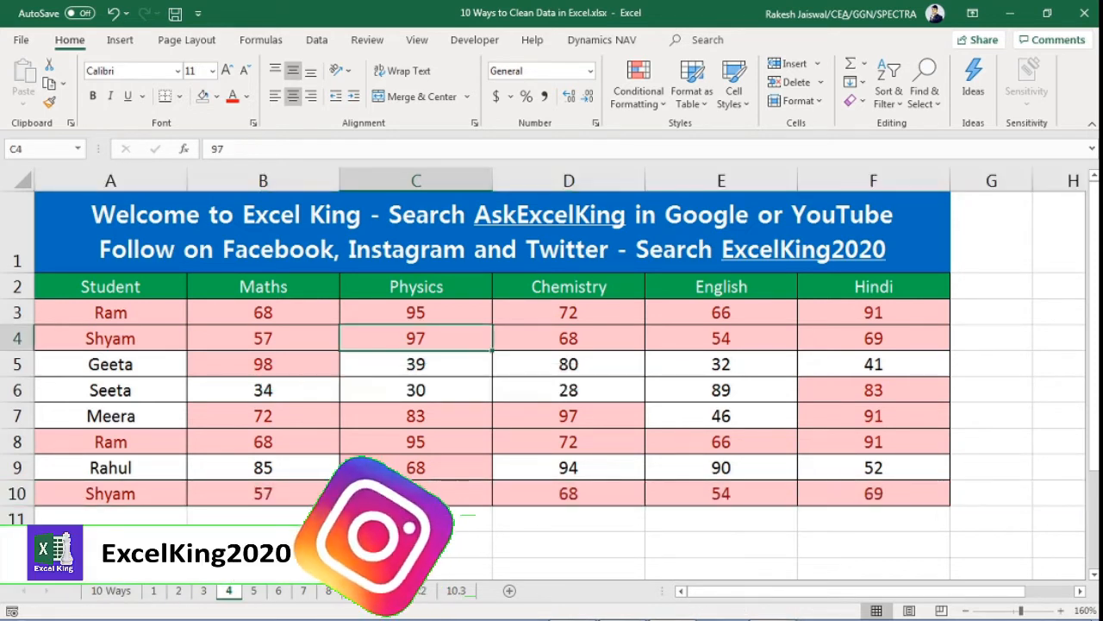
left_click(425, 473)
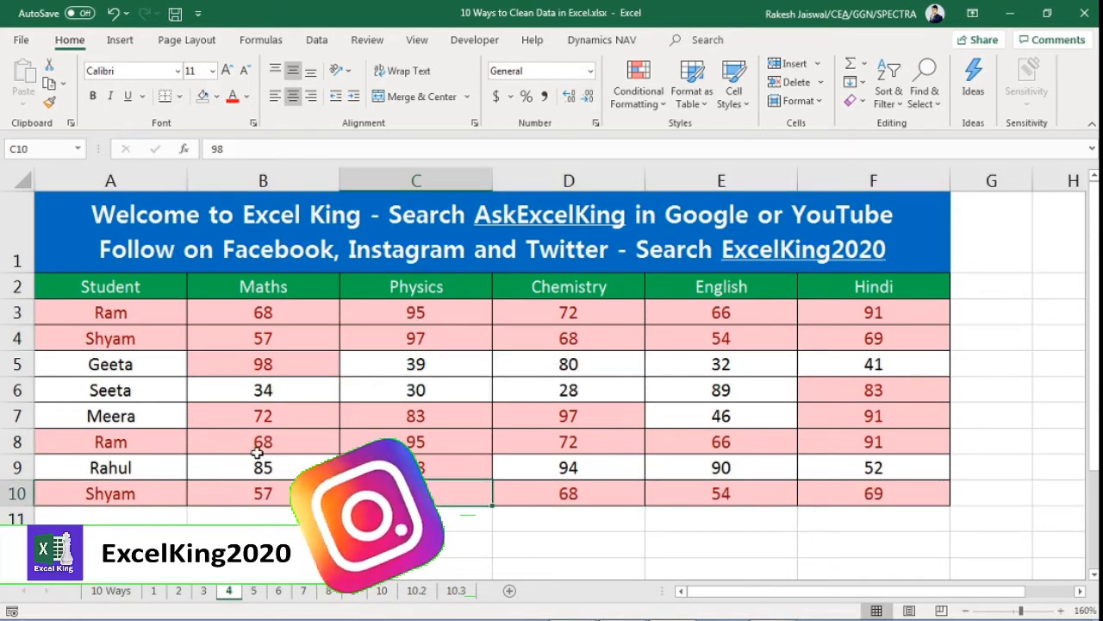
left_click(134, 342)
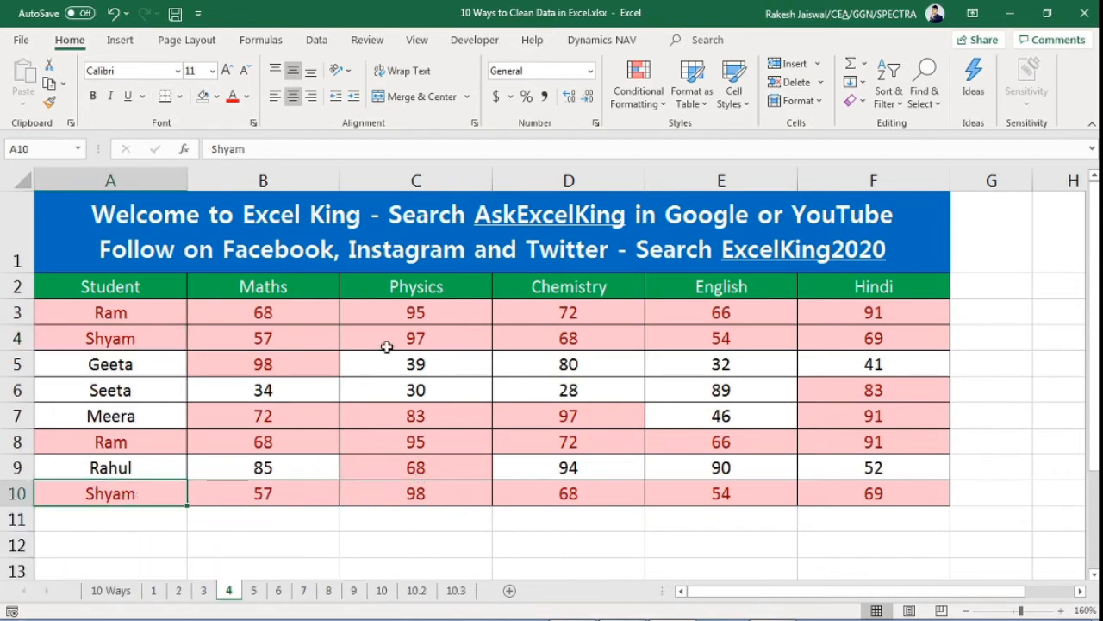
left_click(431, 340)
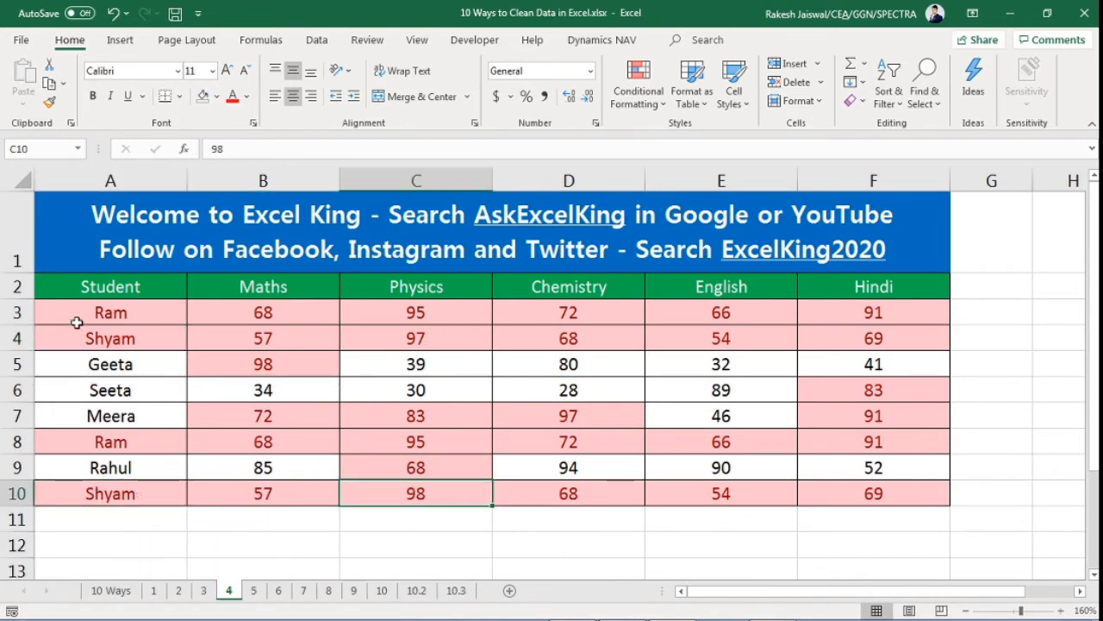
left_click(16, 312)
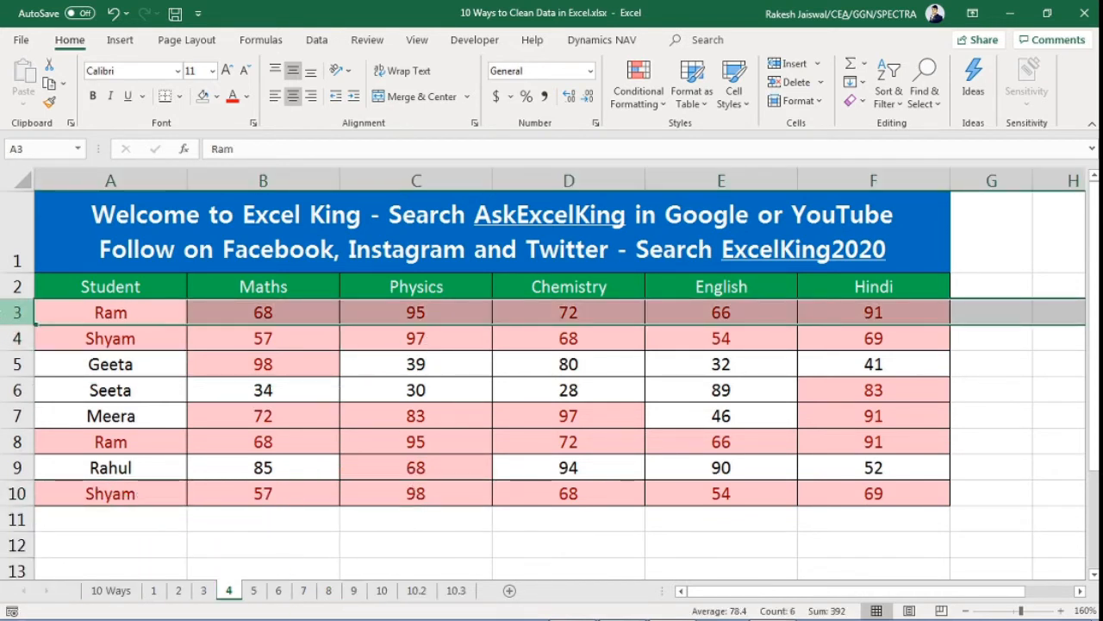
left_click(17, 493)
Undo the duplicate-value highlighting on the marks table
left_click(18, 339)
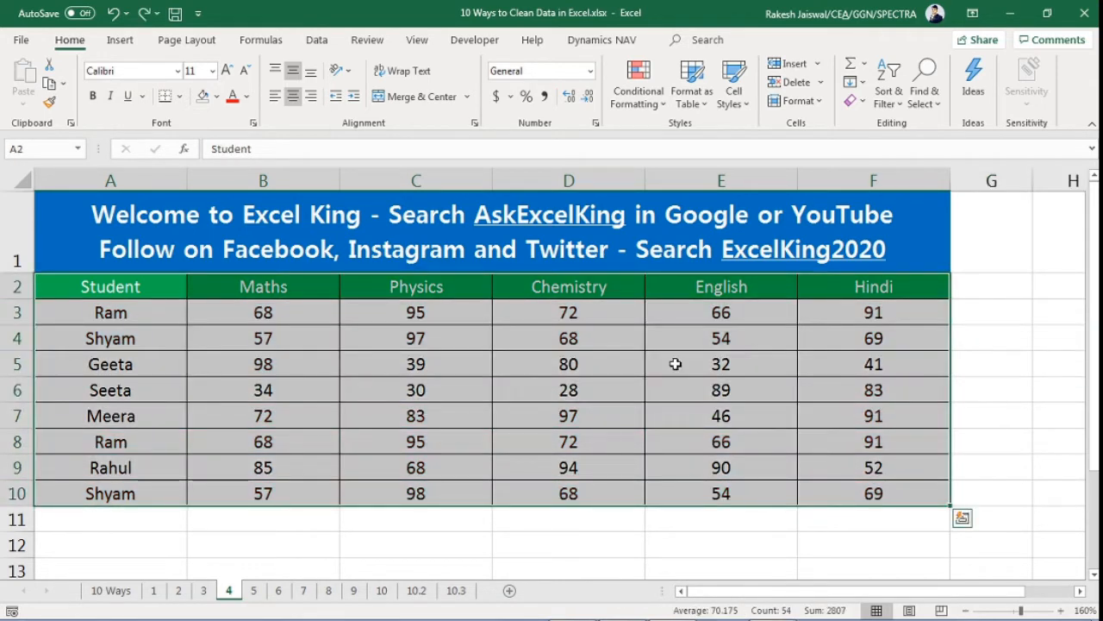
left_click(677, 364)
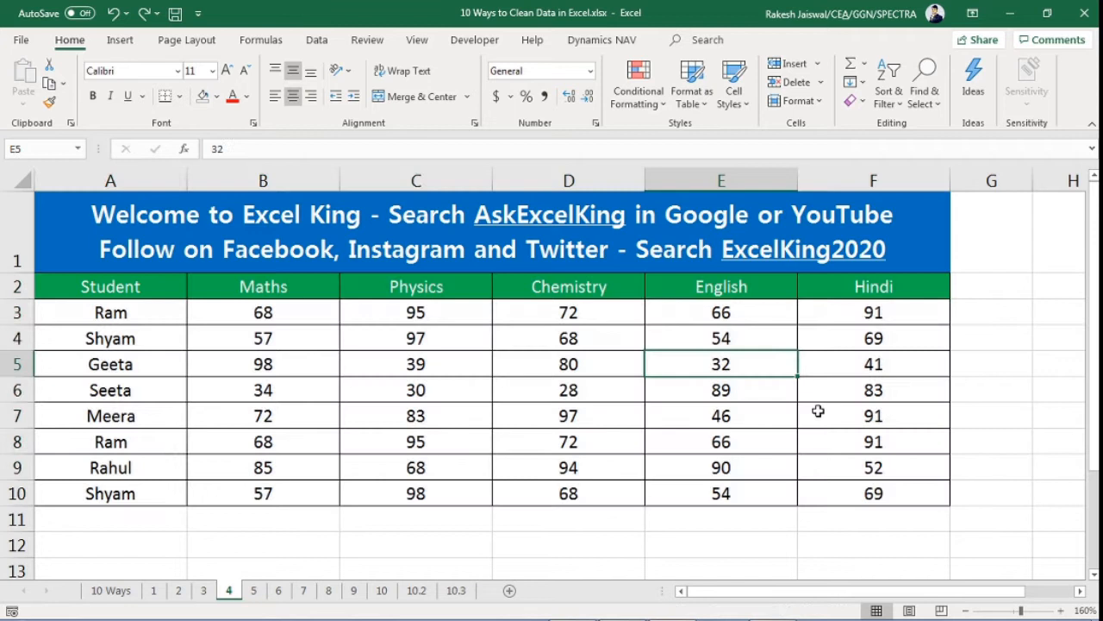
Open the Remove Duplicates settings for the marks table in A2:F10
left_click(661, 526)
left_click(176, 520)
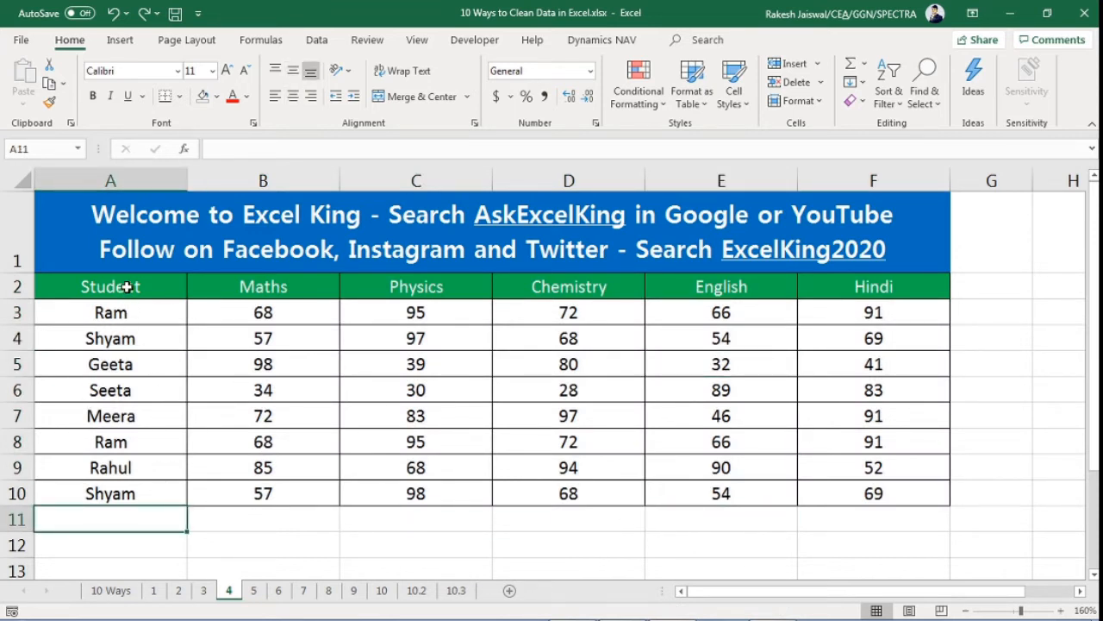
left_click_drag(126, 287, 863, 498)
left_click(317, 43)
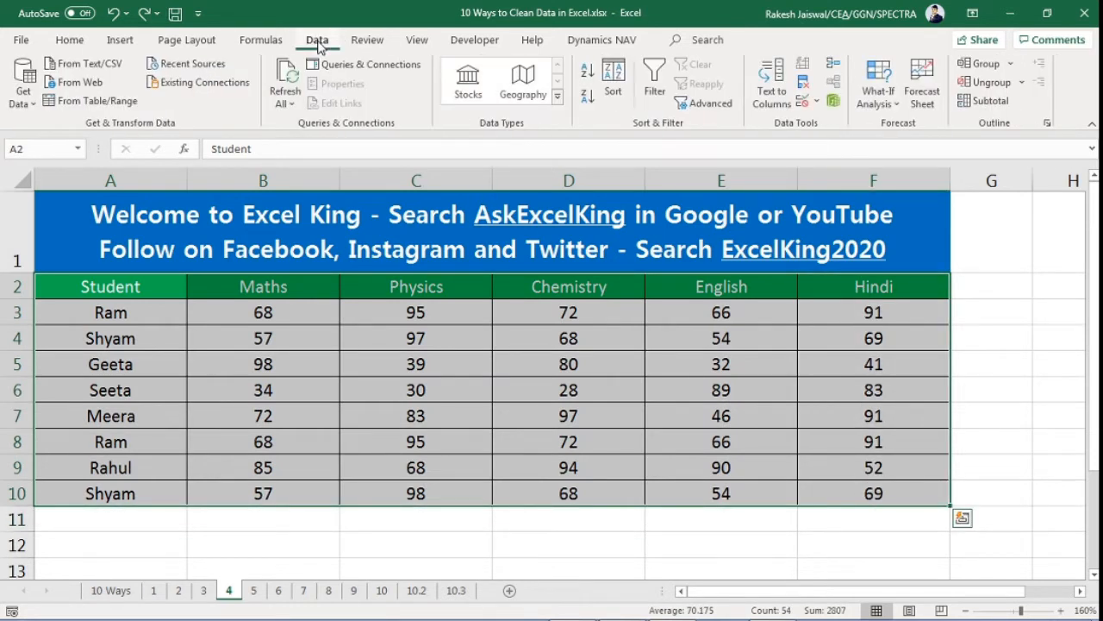
left_click(805, 86)
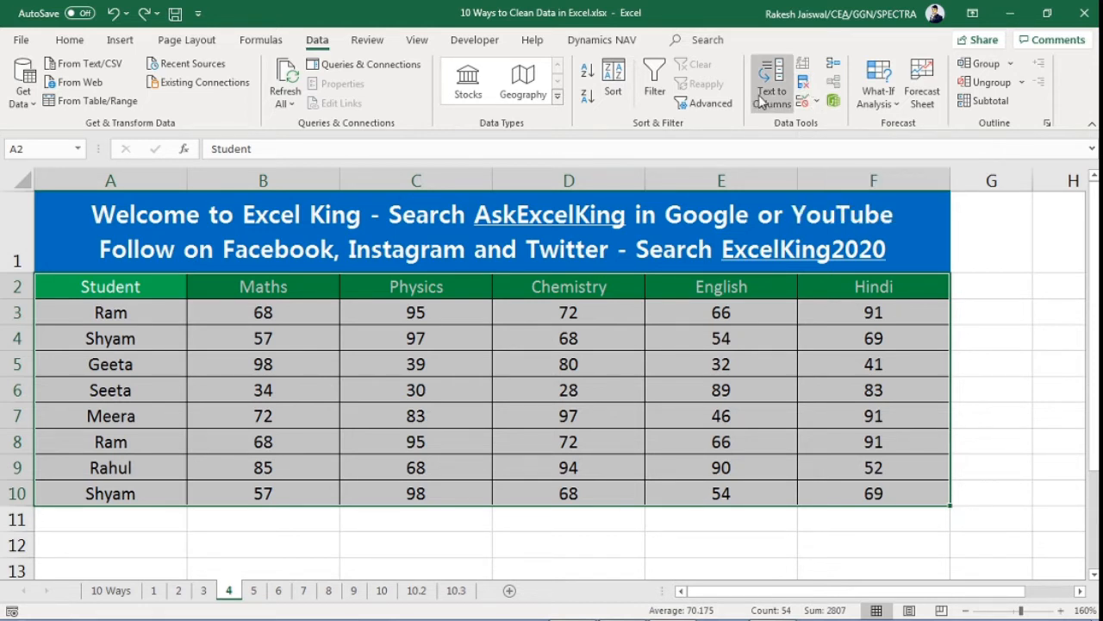
left_click(804, 86)
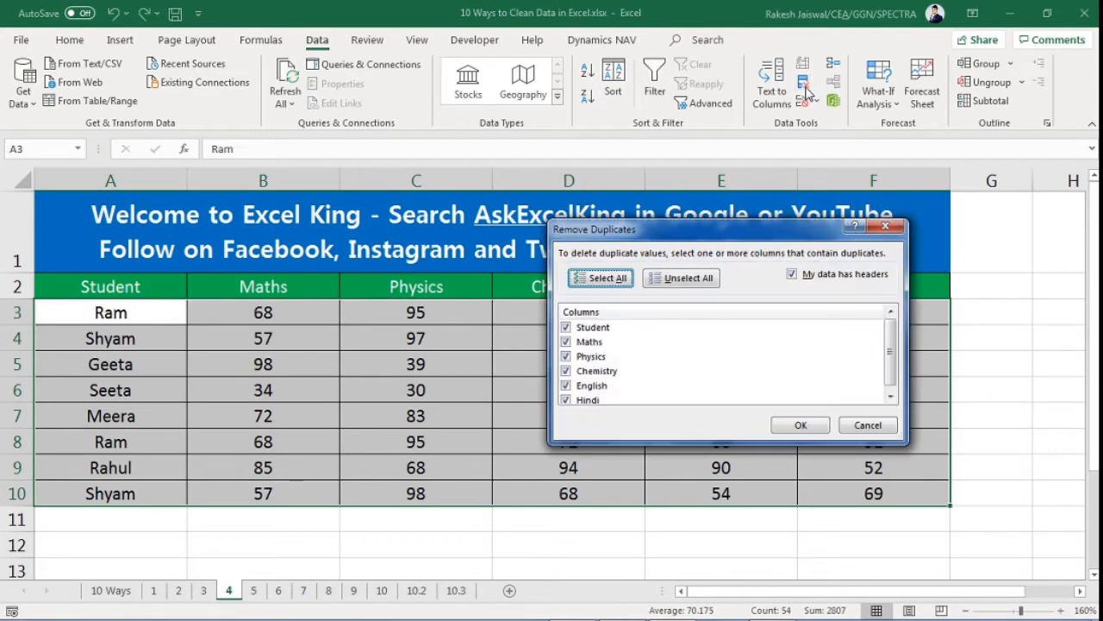
left_click_drag(749, 237, 830, 340)
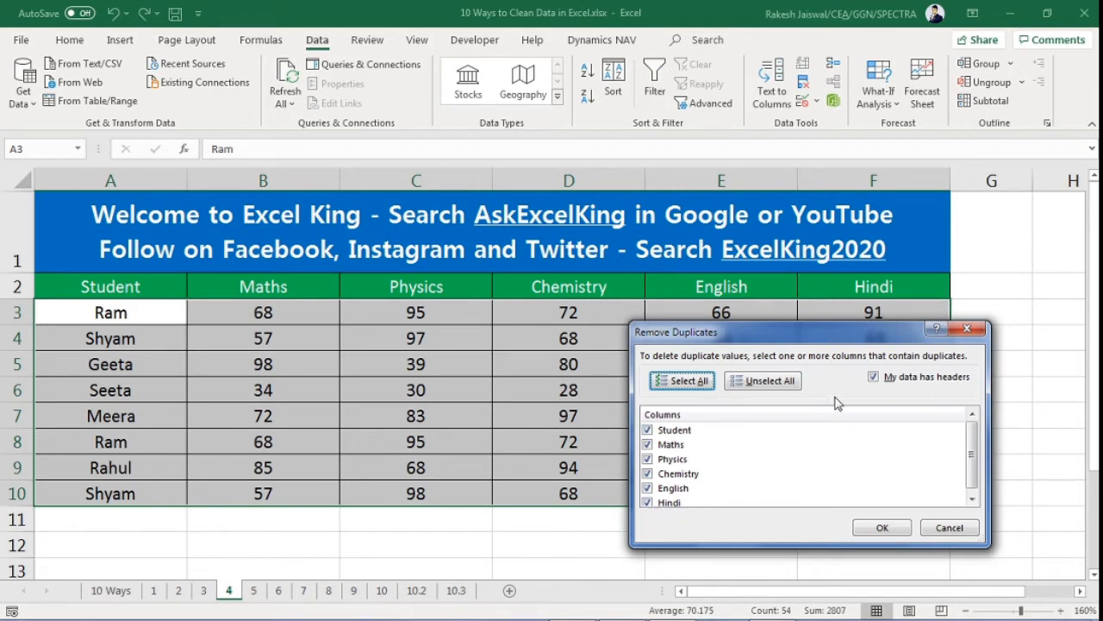
Remove records duplicated across all columns from Student to Hindi, treating the first row as headers
left_click(875, 379)
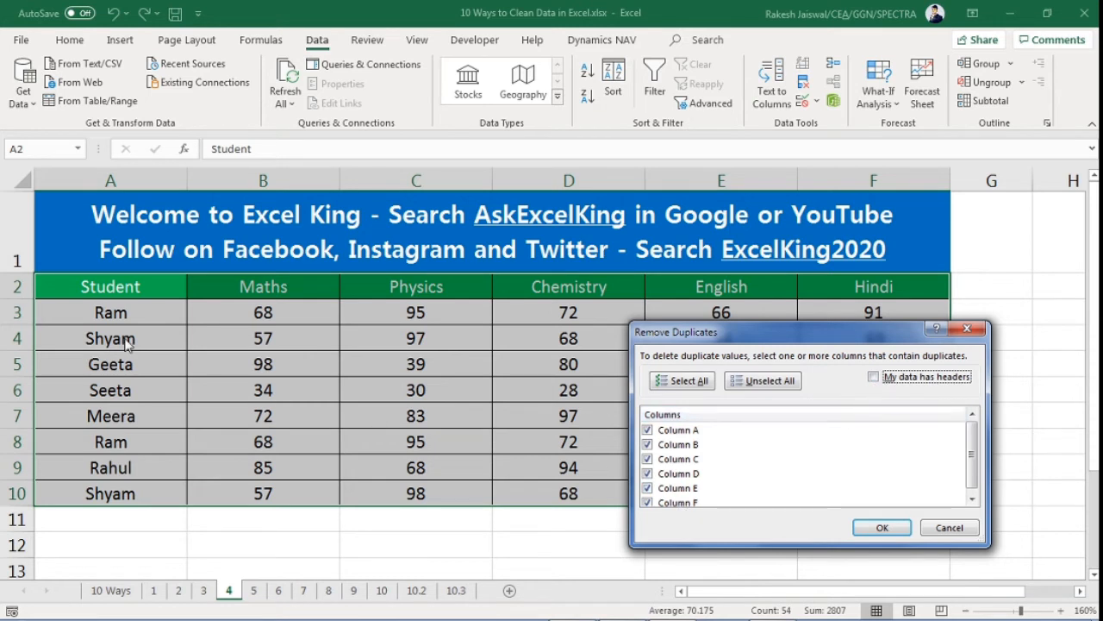
left_click(874, 380)
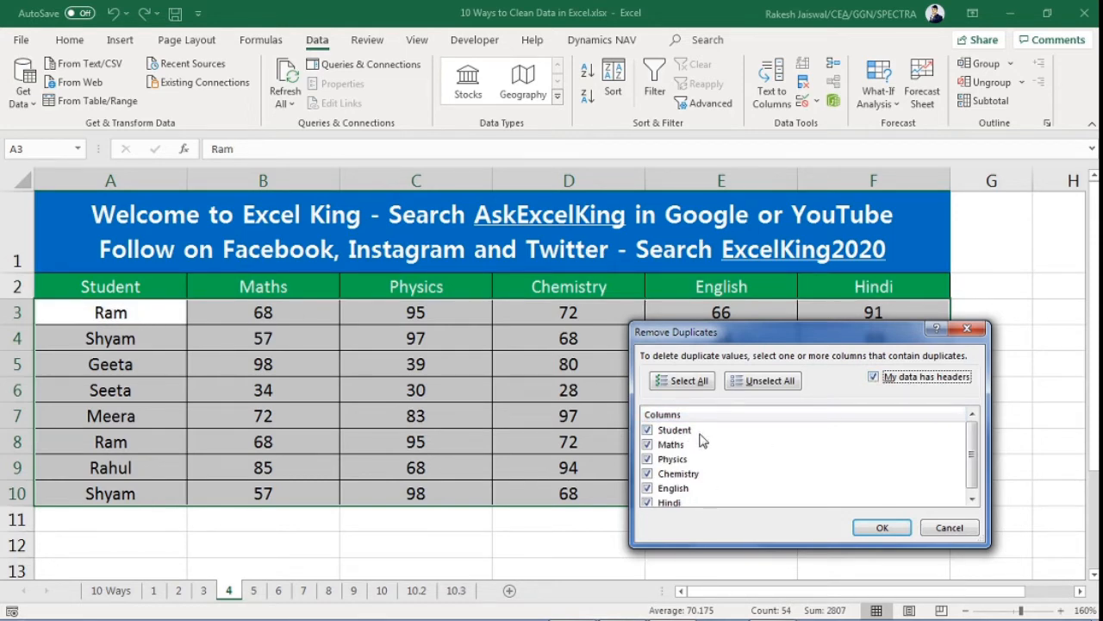
left_click_drag(788, 336, 884, 198)
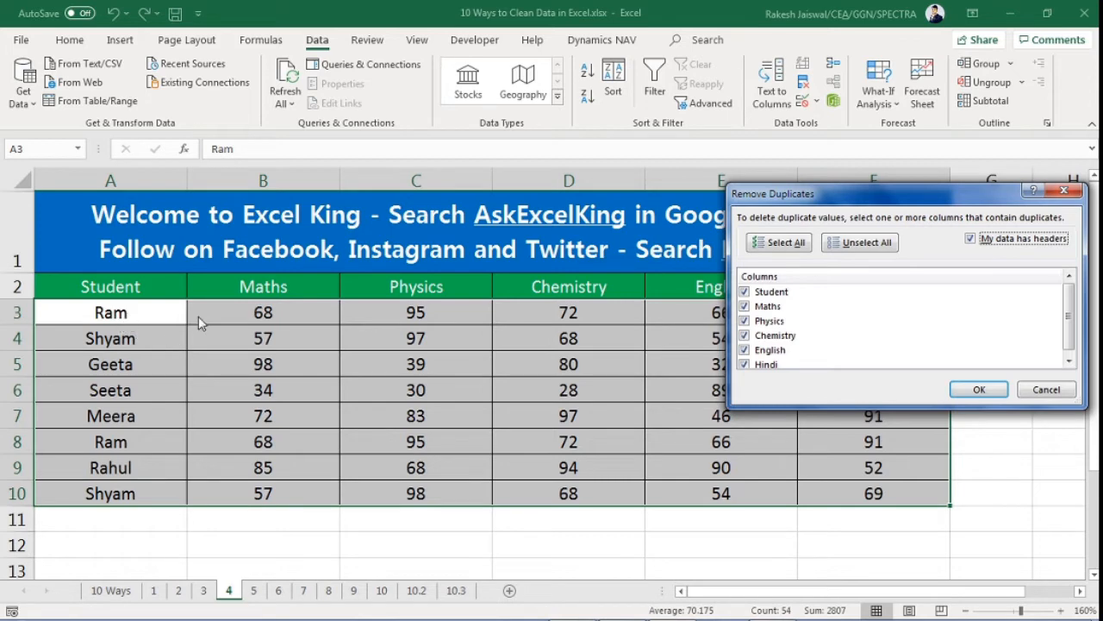
left_click_drag(1069, 316, 1066, 353)
left_click(980, 391)
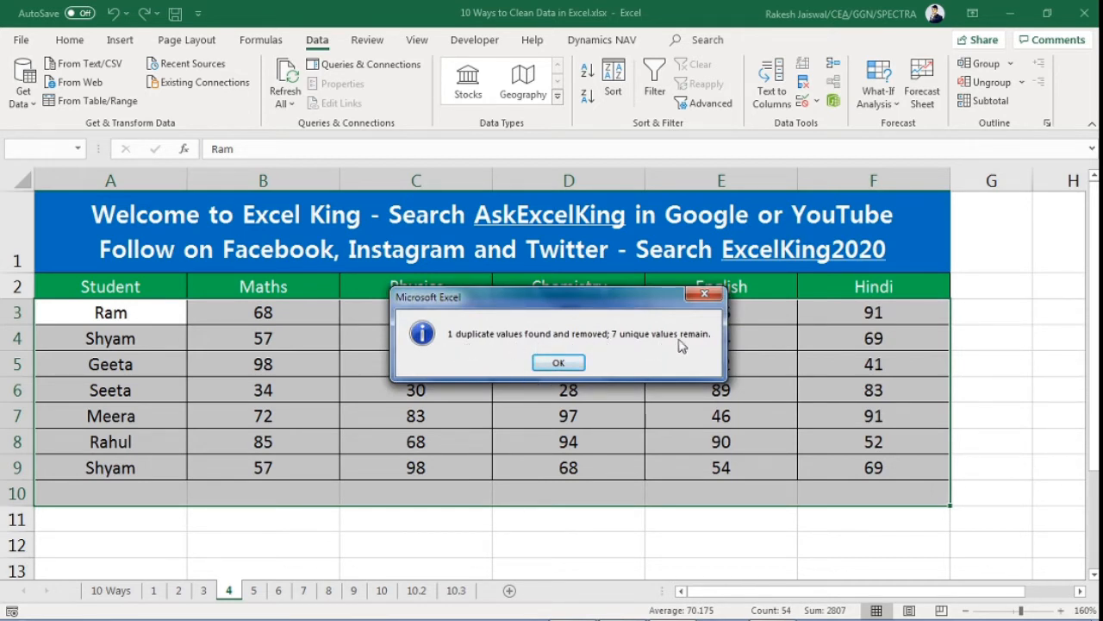
left_click(560, 363)
left_click(129, 316)
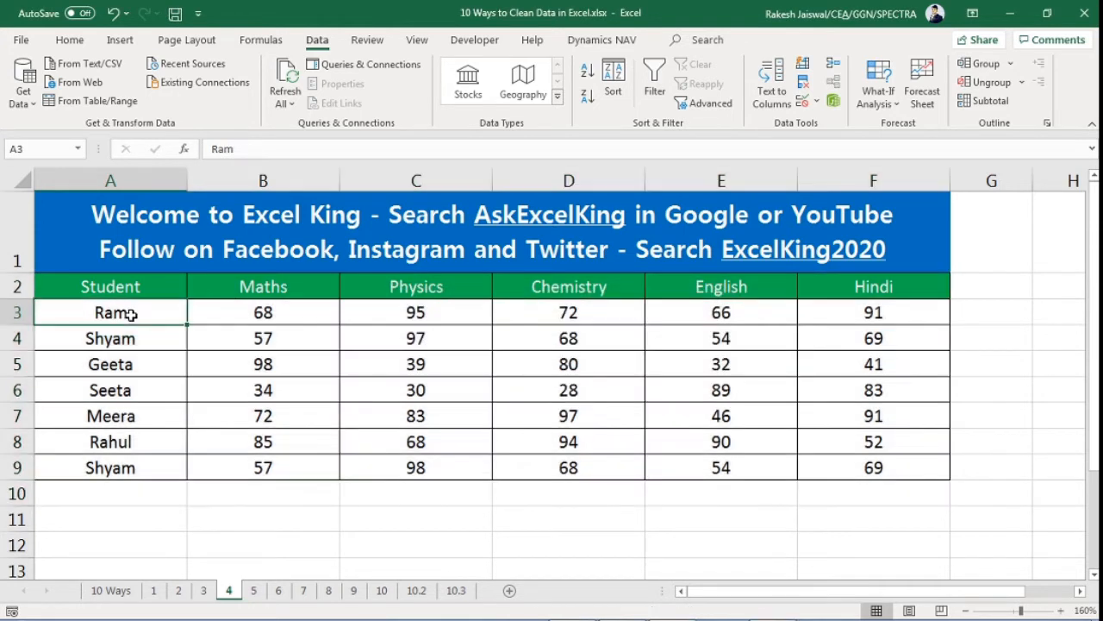
Fill rows 4 and 9 with yellow and compare their Physics marks in C4 and C9
left_click(19, 467)
left_click(19, 337)
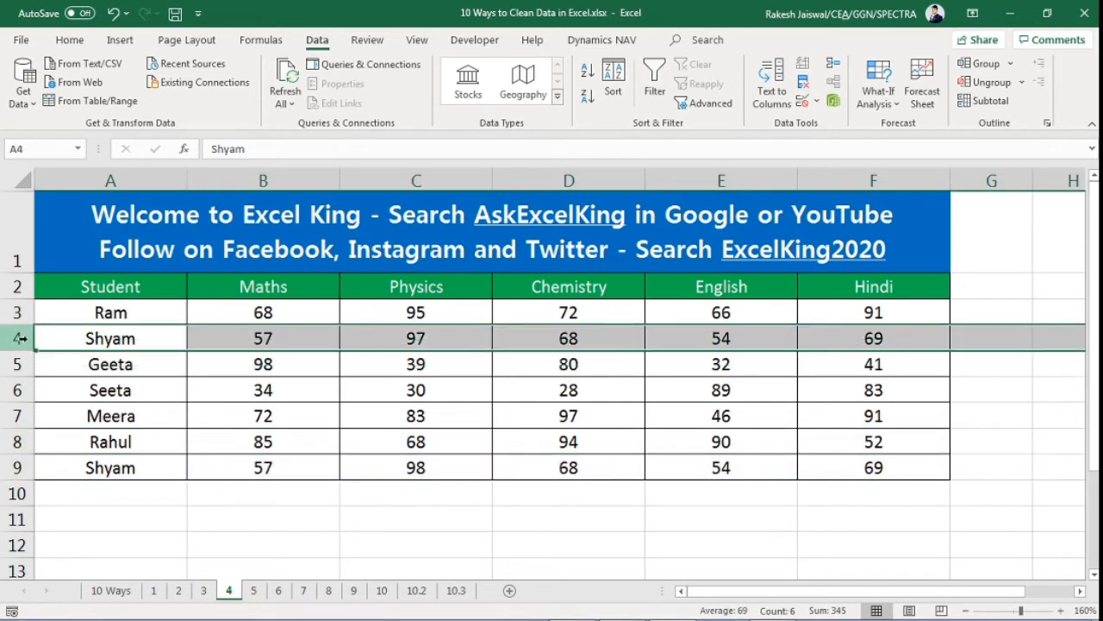
left_click(15, 342)
left_click(76, 40)
left_click(216, 96)
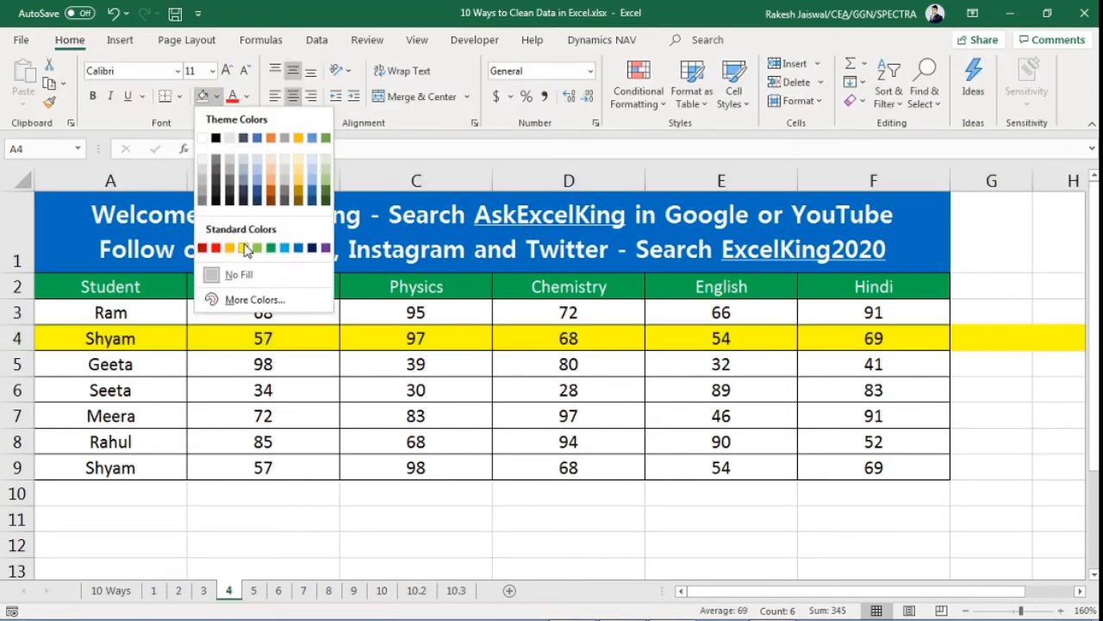
left_click(246, 249)
left_click(17, 468)
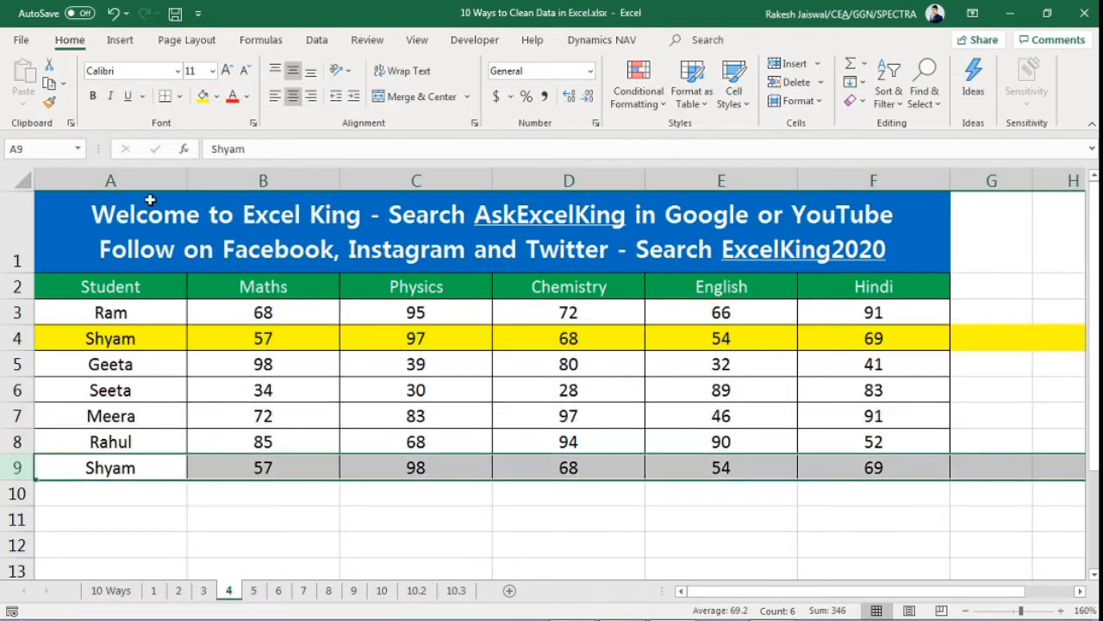
left_click(202, 97)
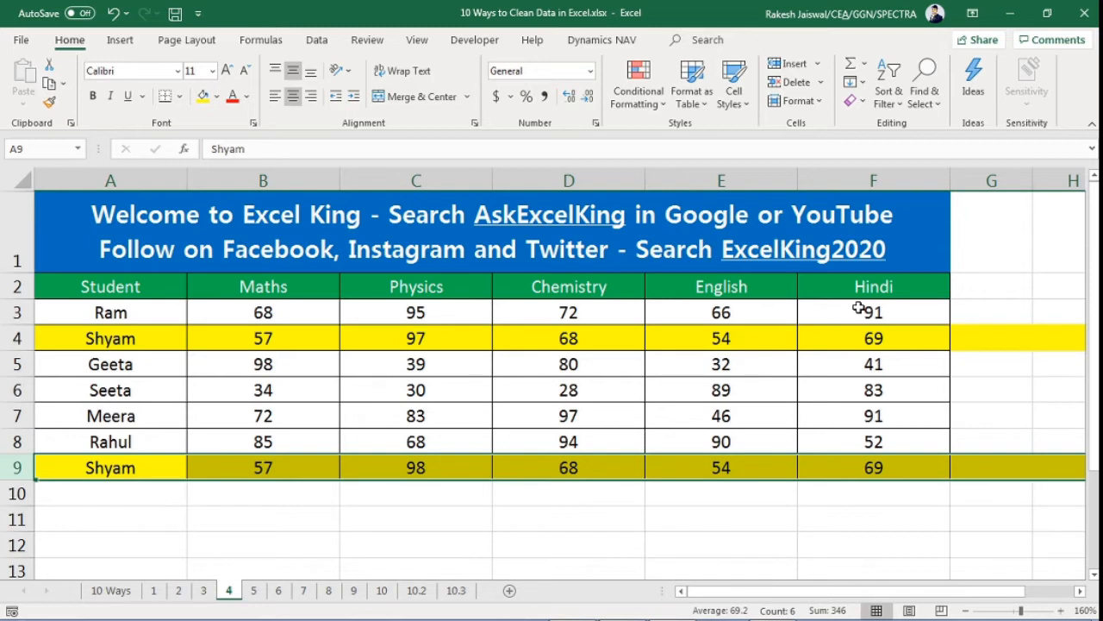
left_click(366, 340)
left_click(414, 470)
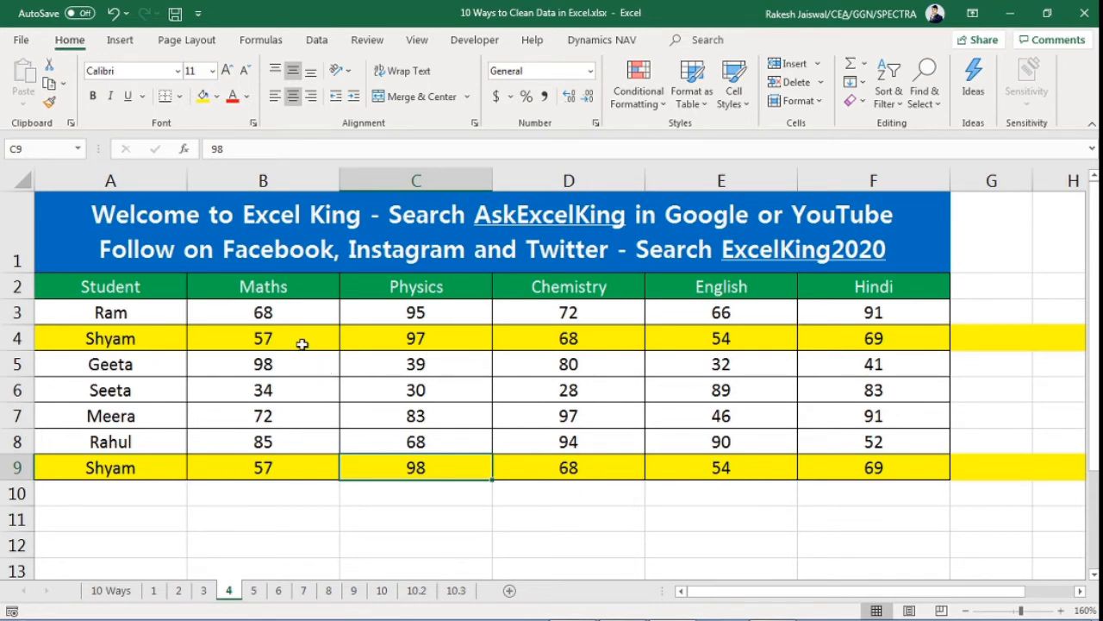
Examine the student marks table on sheet 4, comparing the highlighted rows 4 and 9 across the subject columns
left_click(263, 180)
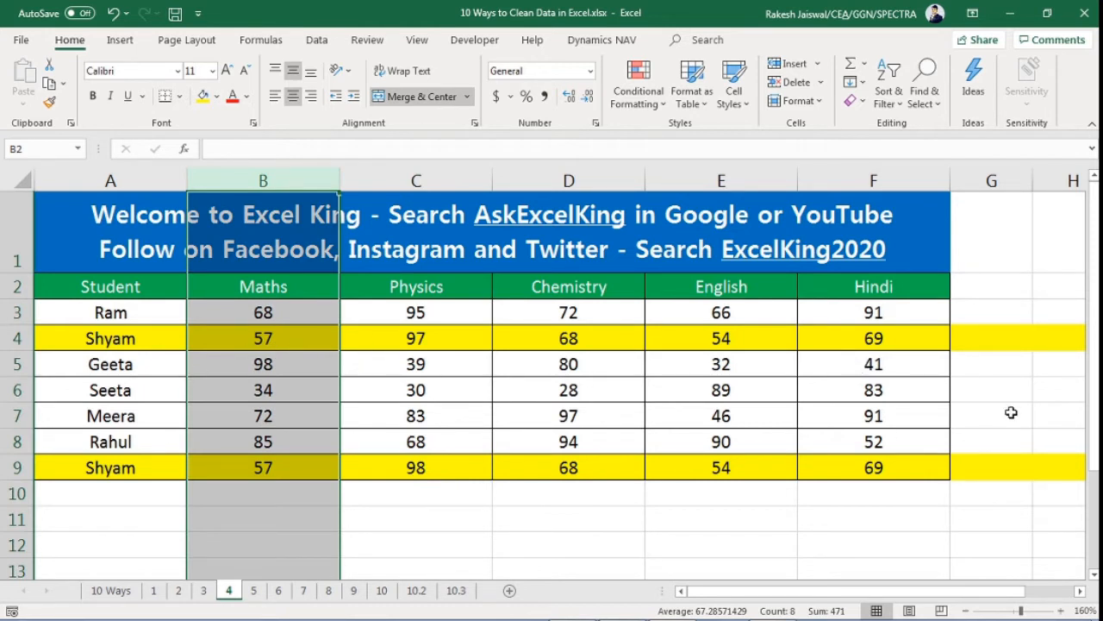
left_click(146, 286)
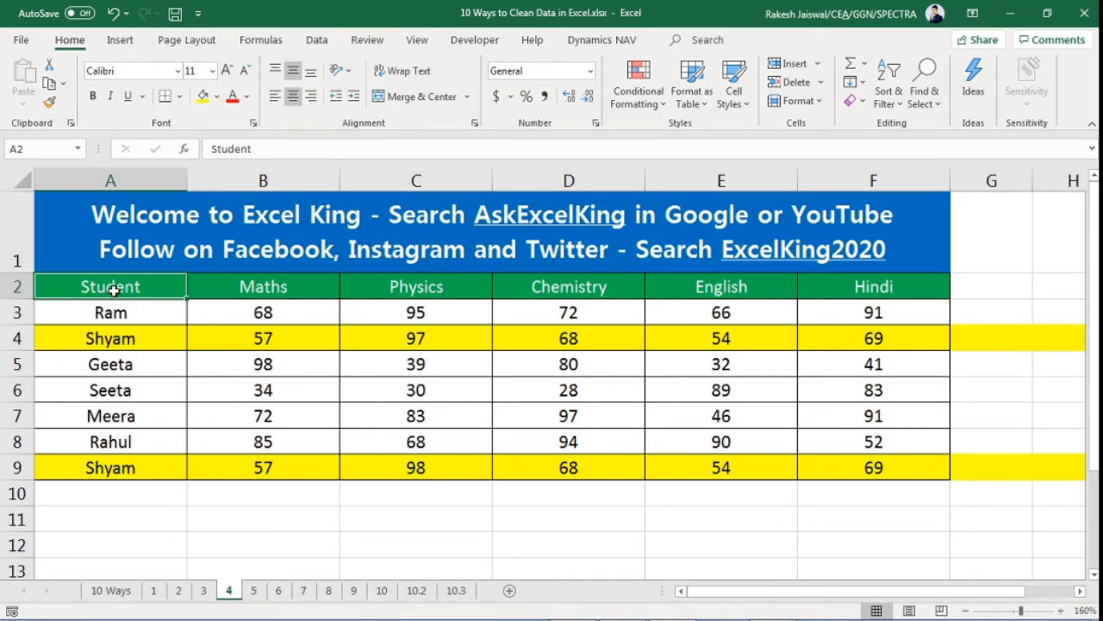
left_click_drag(111, 288, 382, 286)
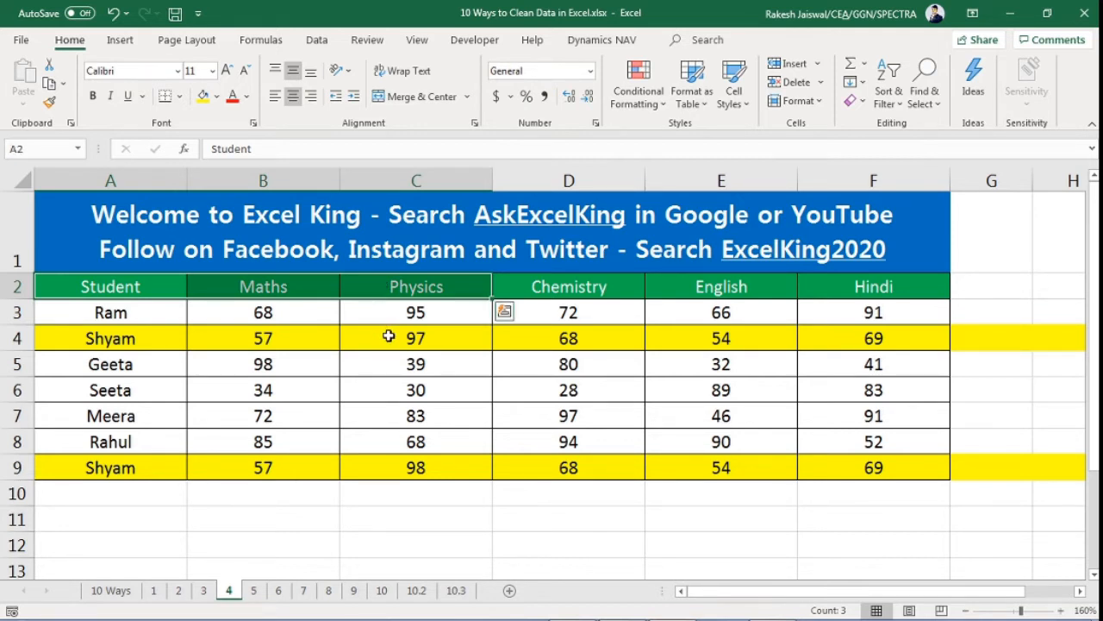
left_click_drag(135, 285, 838, 285)
left_click(150, 341)
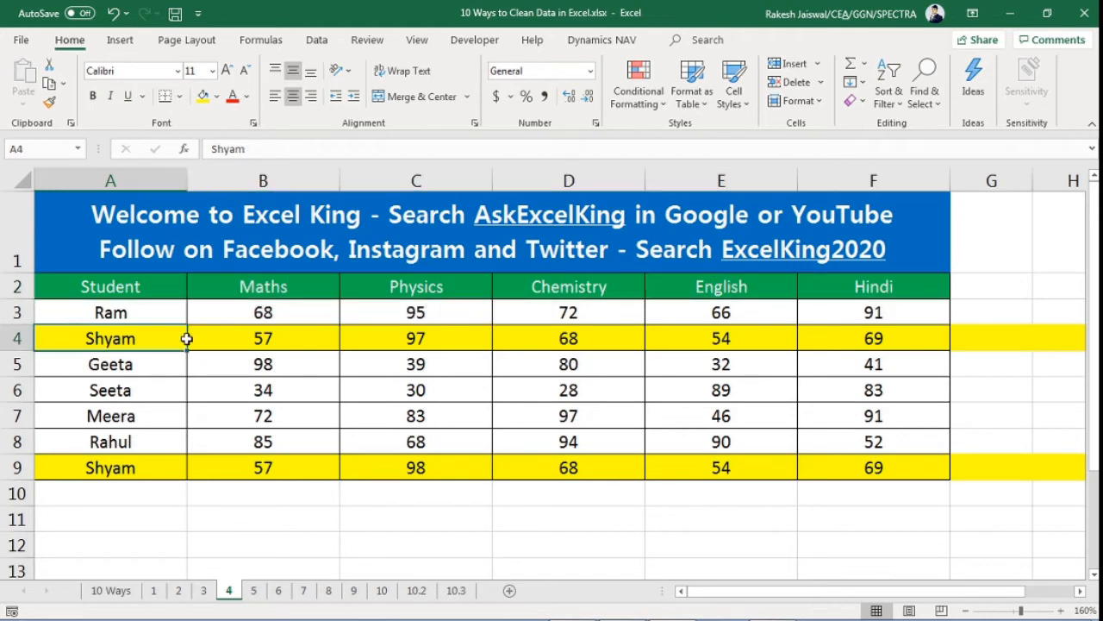
left_click(443, 342)
left_click(420, 383)
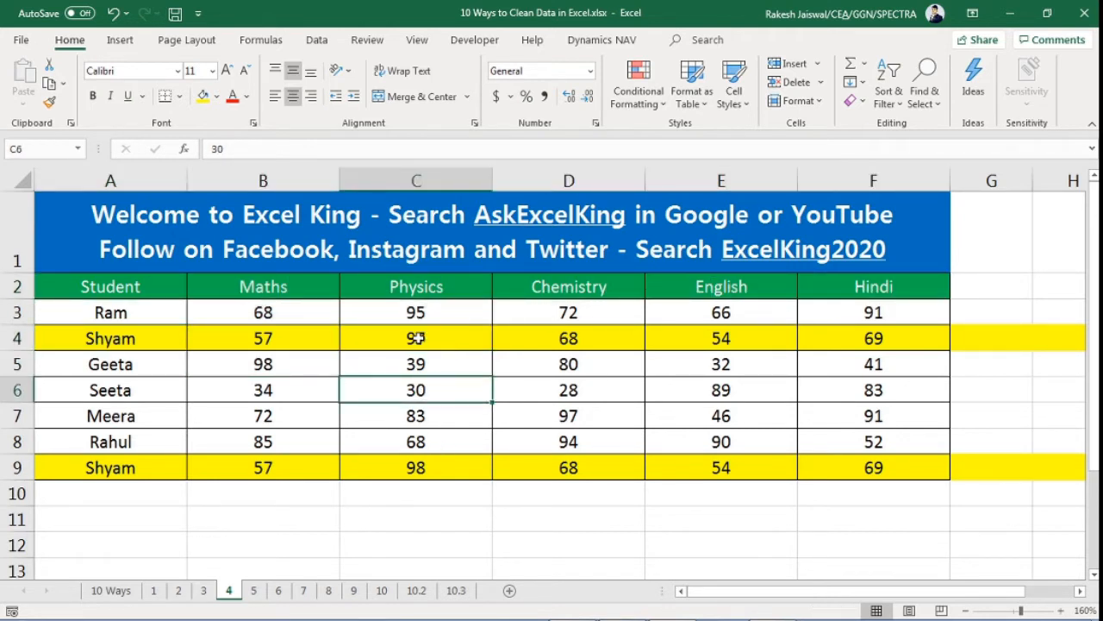
left_click(415, 312)
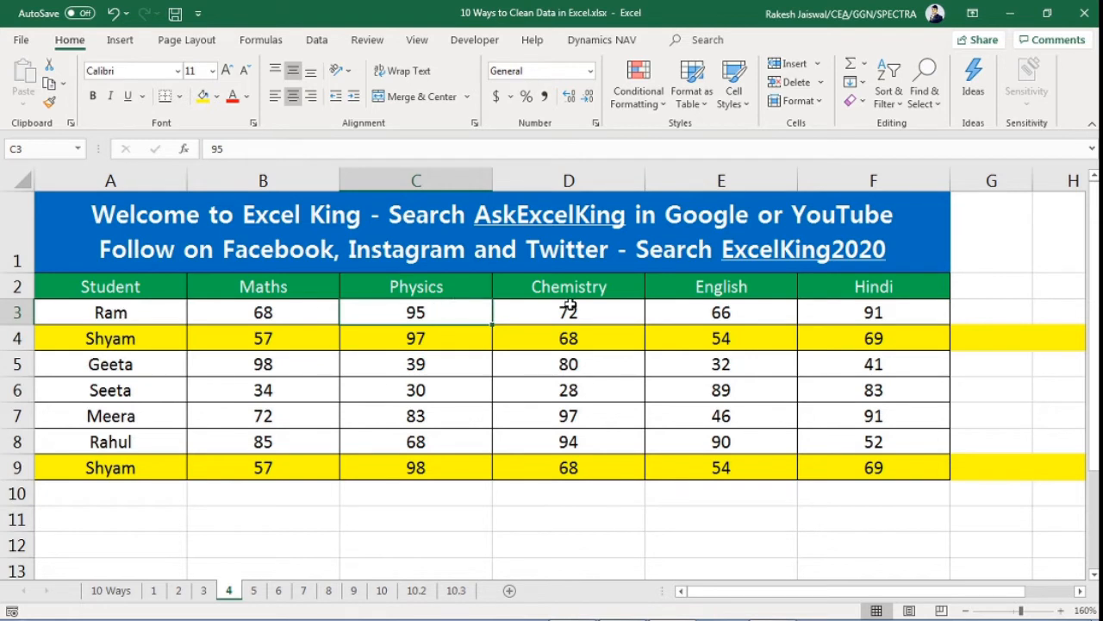
left_click(15, 313)
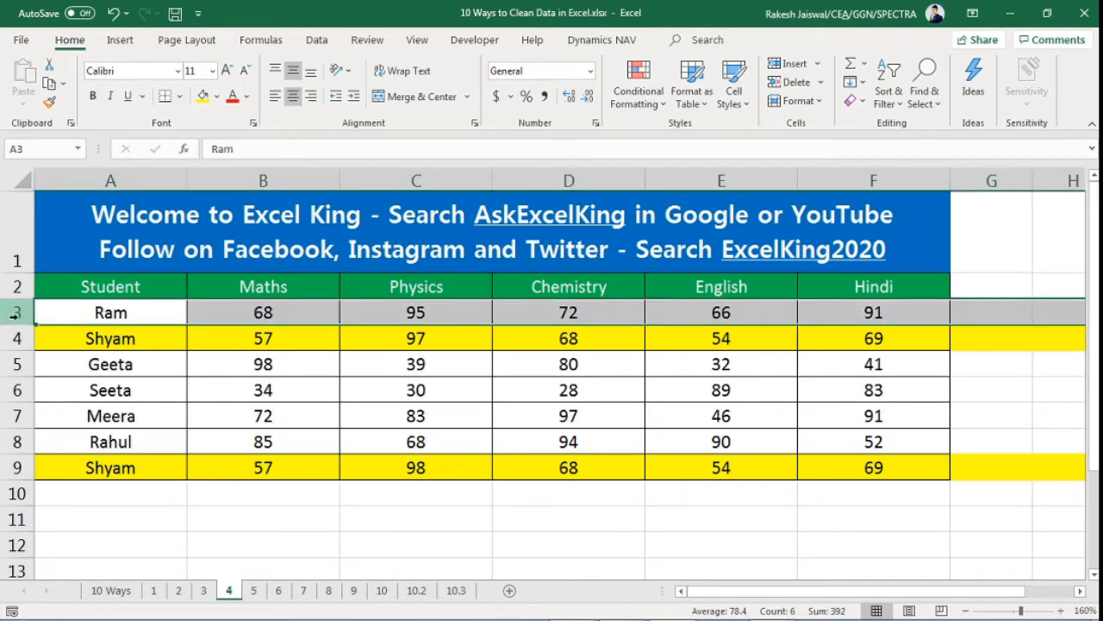
left_click(15, 494)
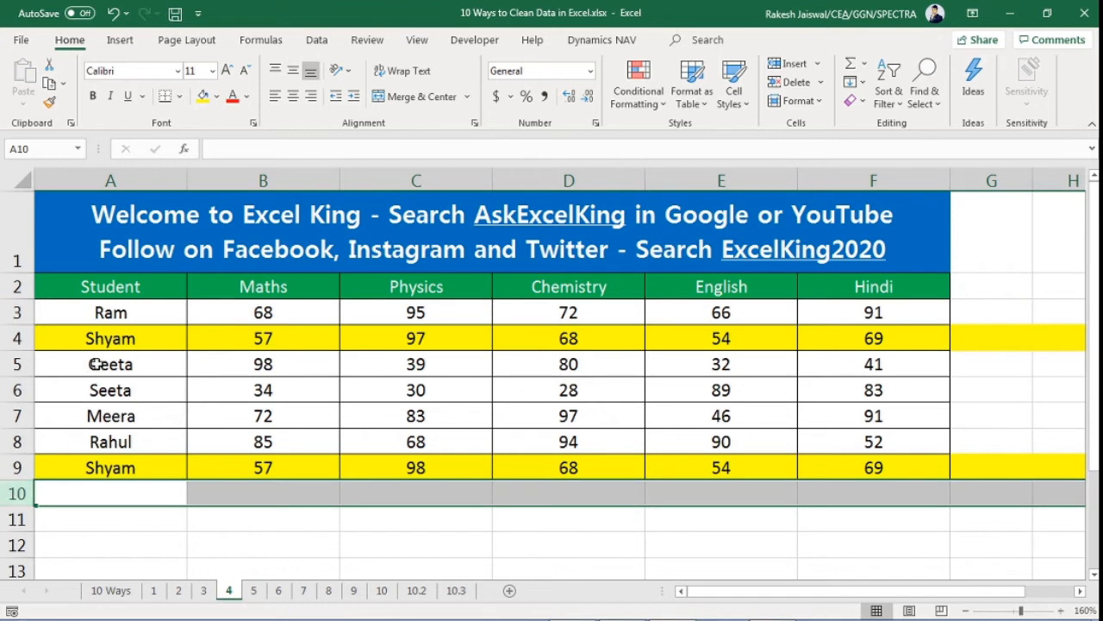
left_click(110, 341)
left_click(125, 467)
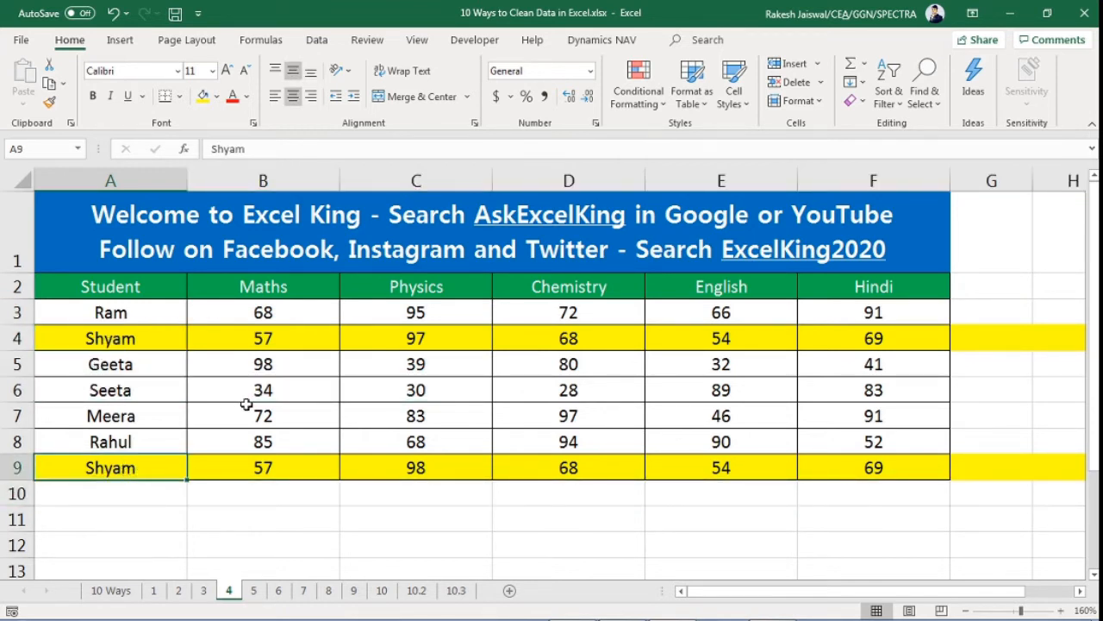
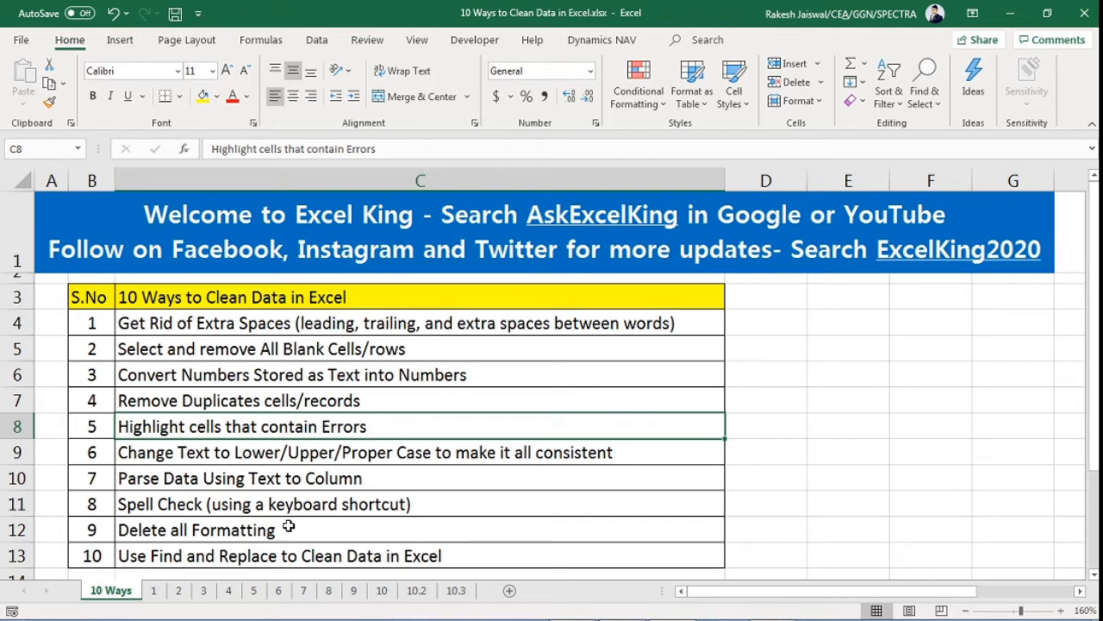
Open sheet 5 and review the 2018, 2019 and 2020 headers under Revenue and Net Income
left_click(255, 591)
left_click(323, 468)
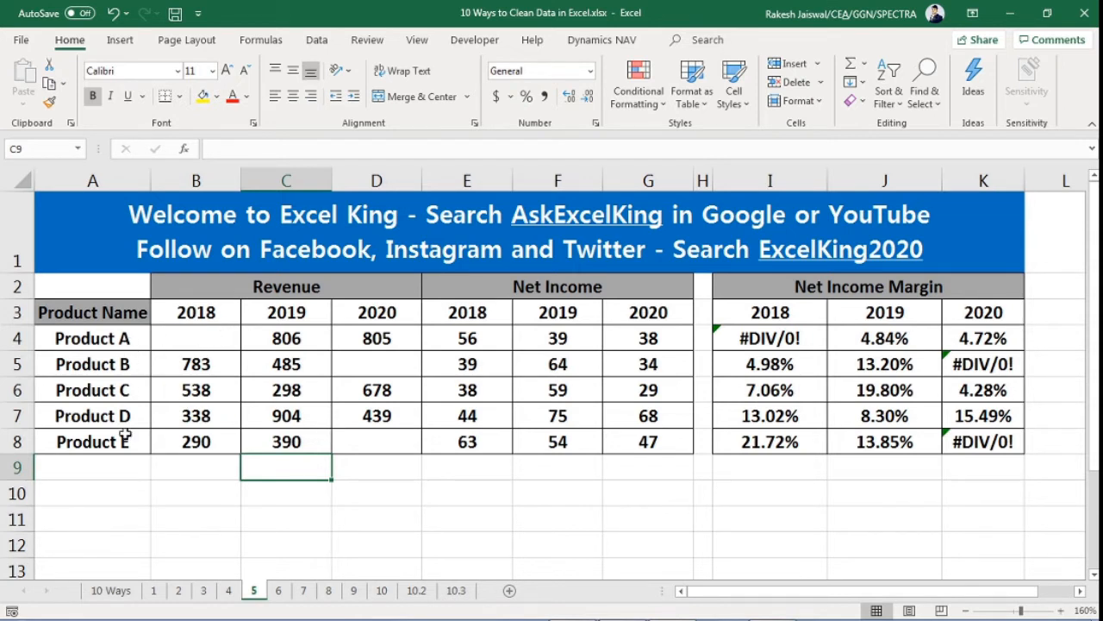
left_click(216, 317)
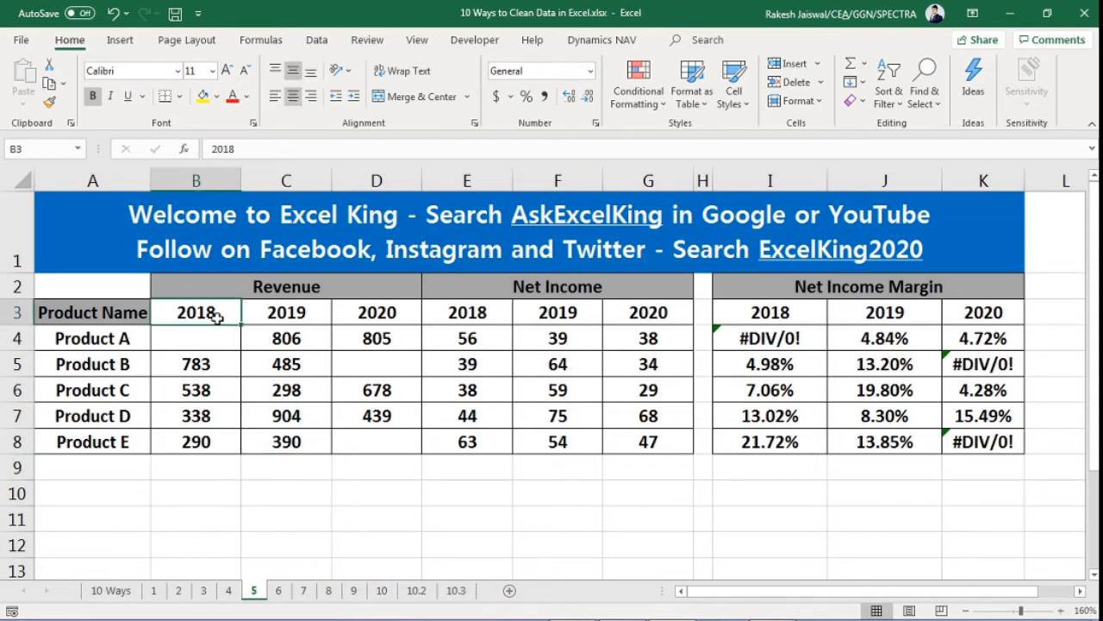
left_click(287, 357)
left_click(415, 311)
left_click_drag(293, 283, 247, 310)
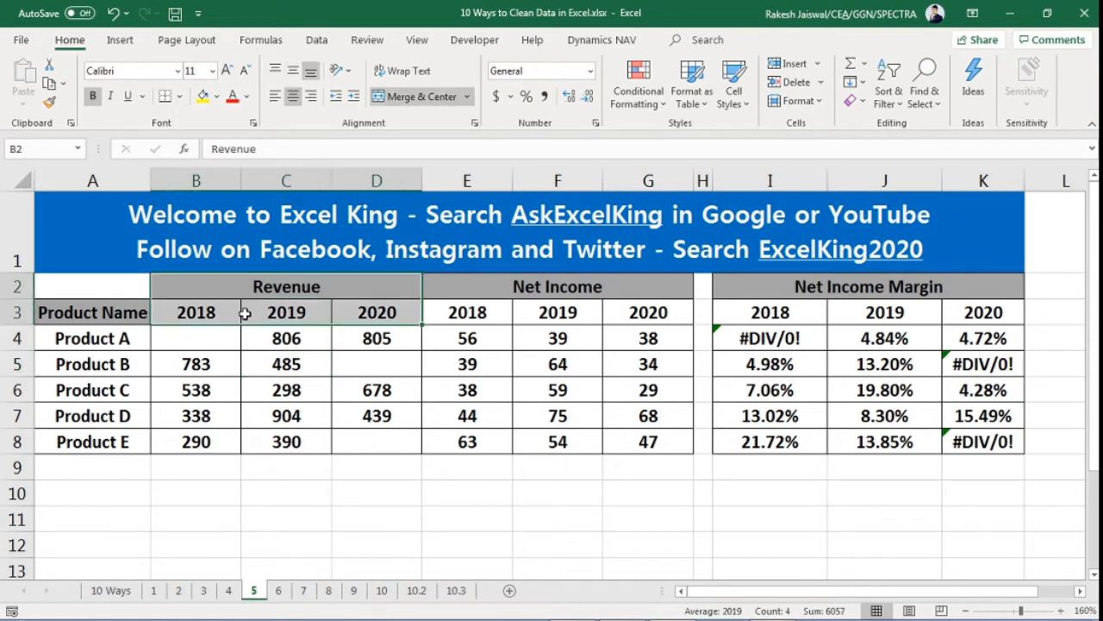
left_click(197, 310)
left_click(293, 312)
left_click(377, 310)
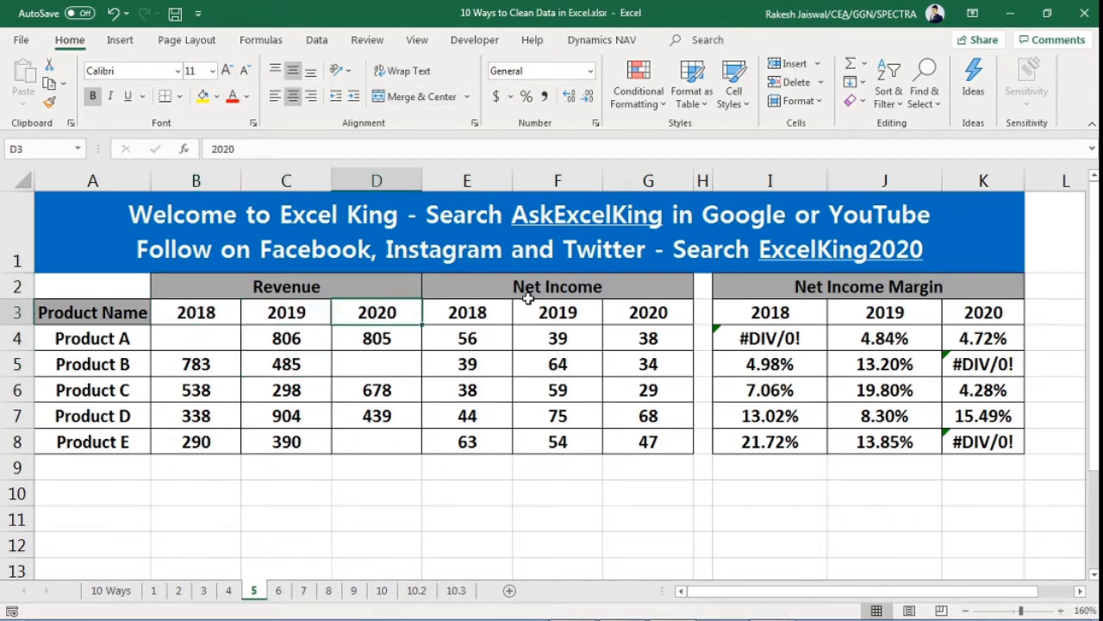
left_click(497, 309)
left_click(591, 314)
left_click(655, 313)
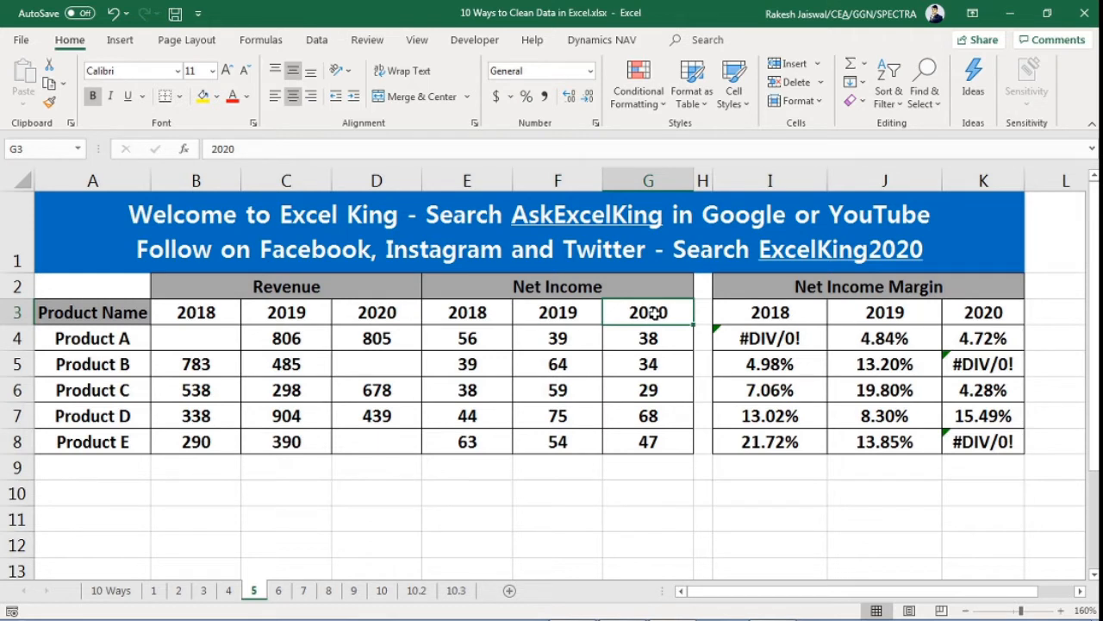
Check the blank Revenue cells B4 and D5 and the Net Income values in E4:G8
left_click(220, 343)
left_click(357, 366)
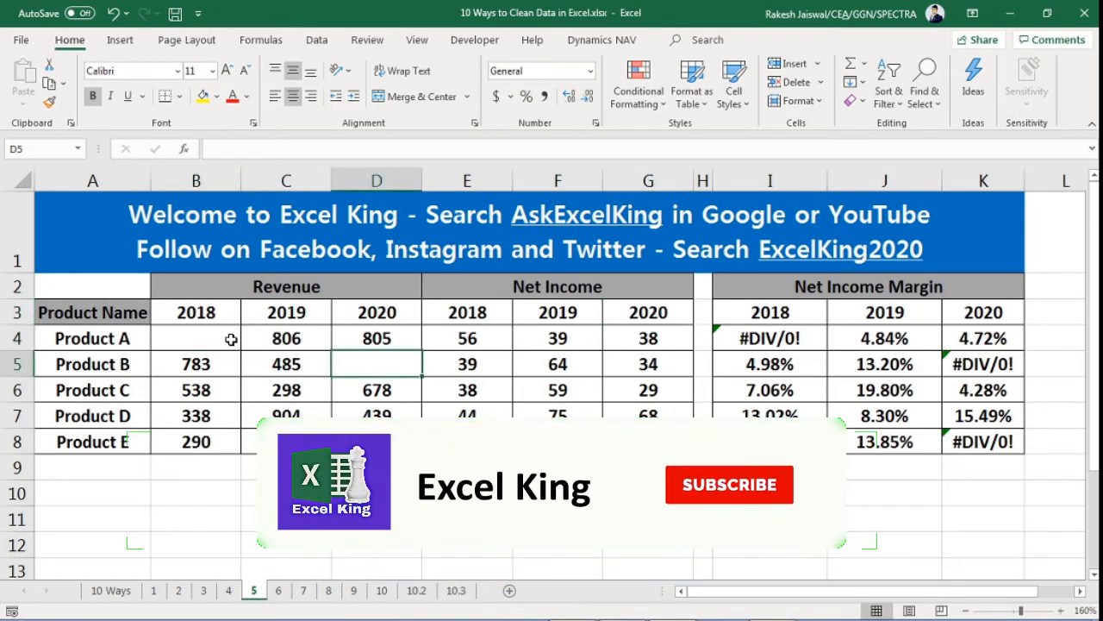
left_click(231, 339)
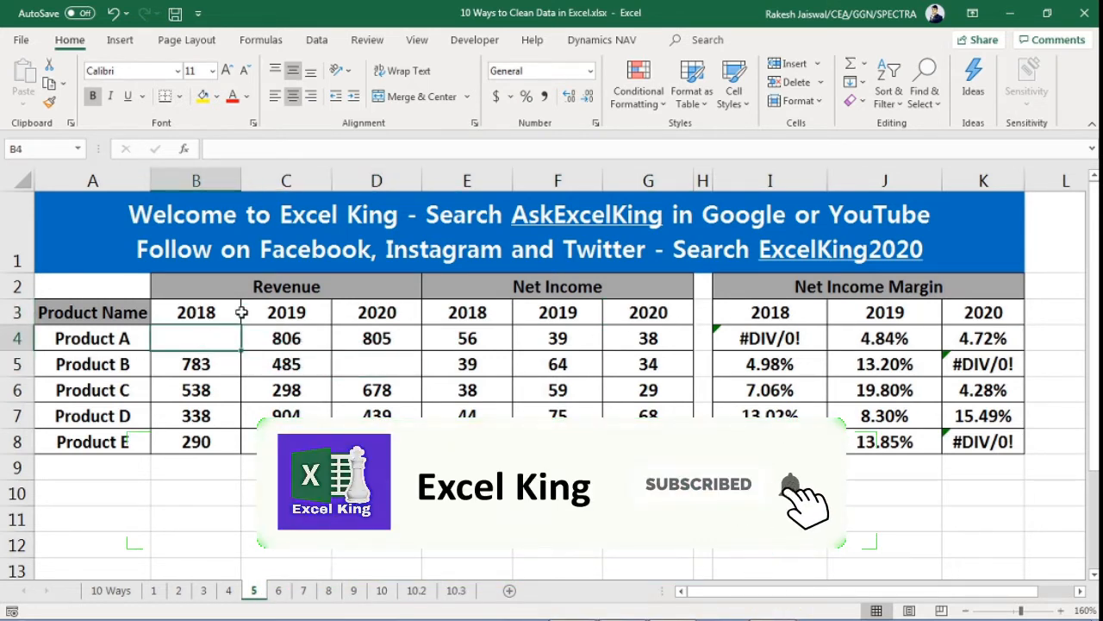
left_click(141, 366)
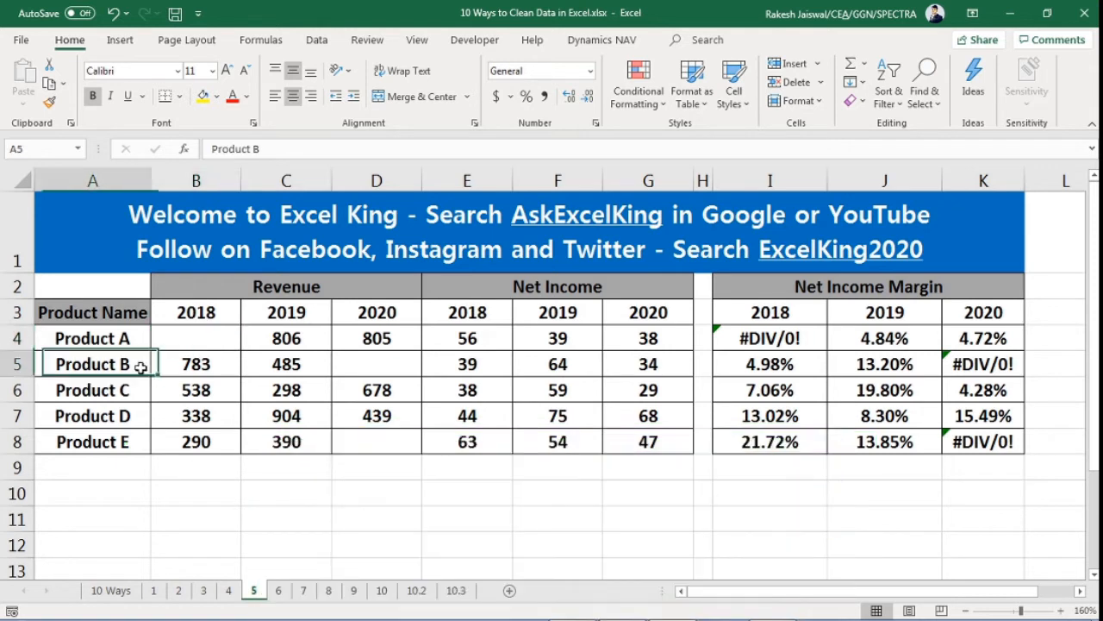
left_click(375, 365)
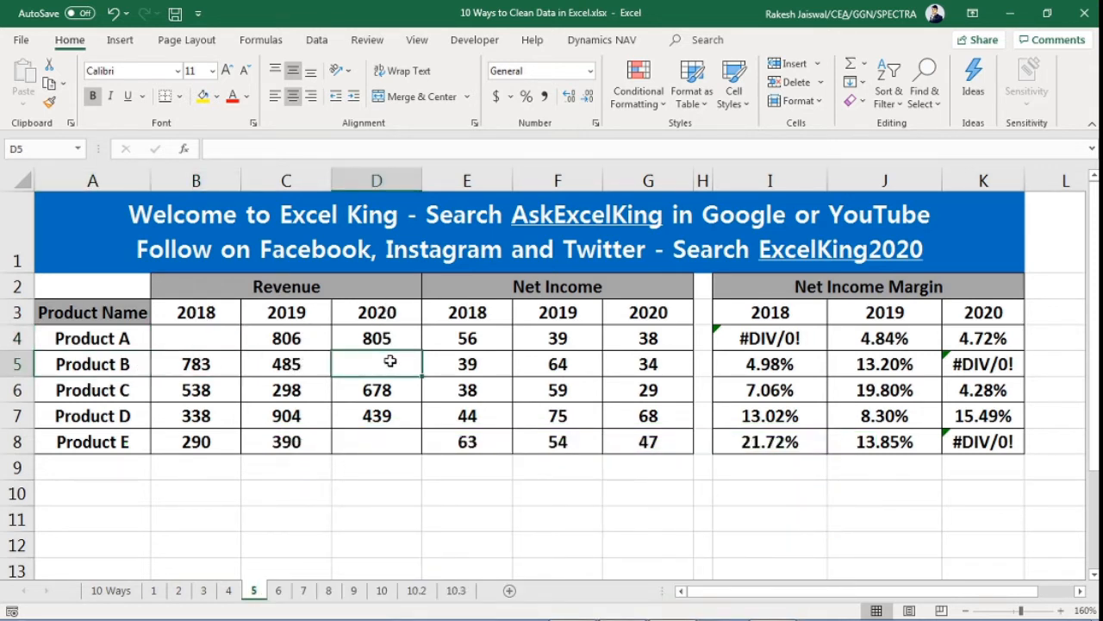
left_click(522, 286)
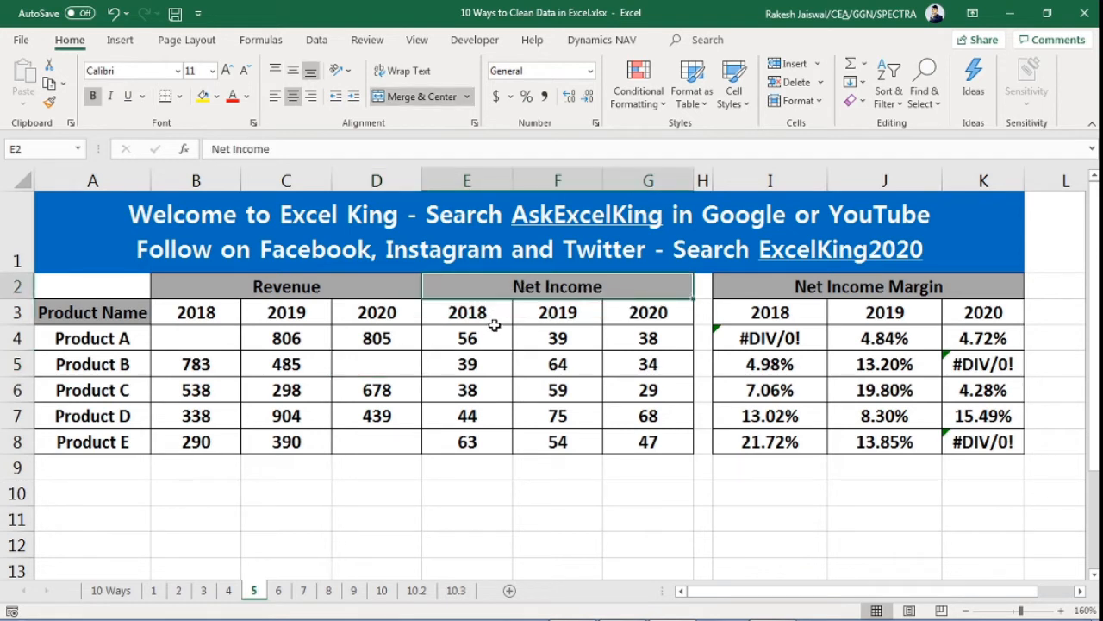
left_click_drag(498, 340, 647, 436)
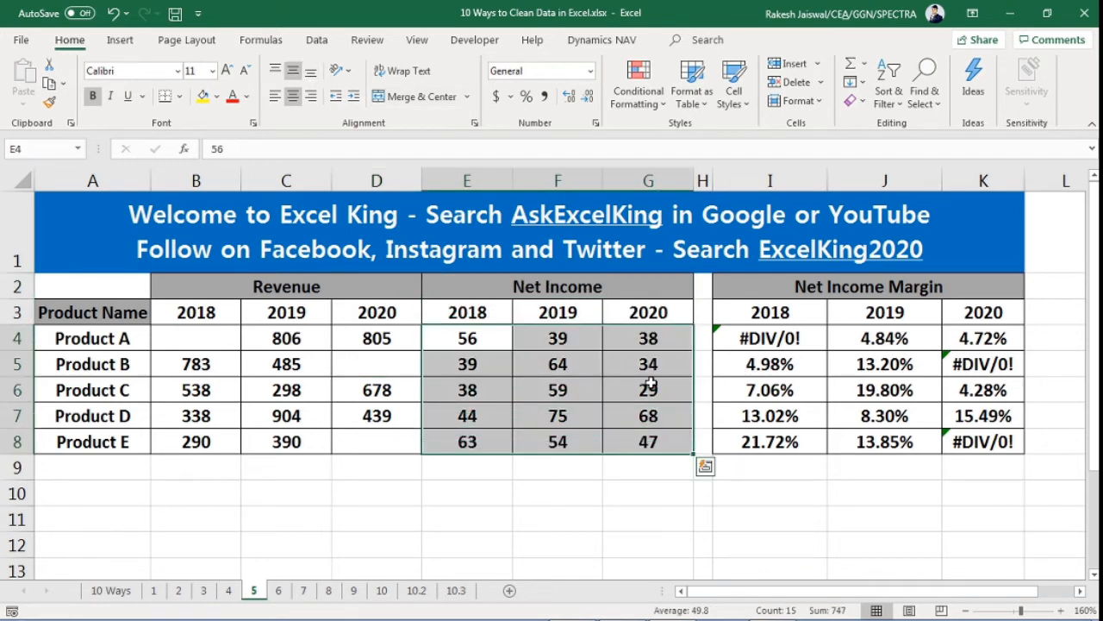
left_click(660, 343)
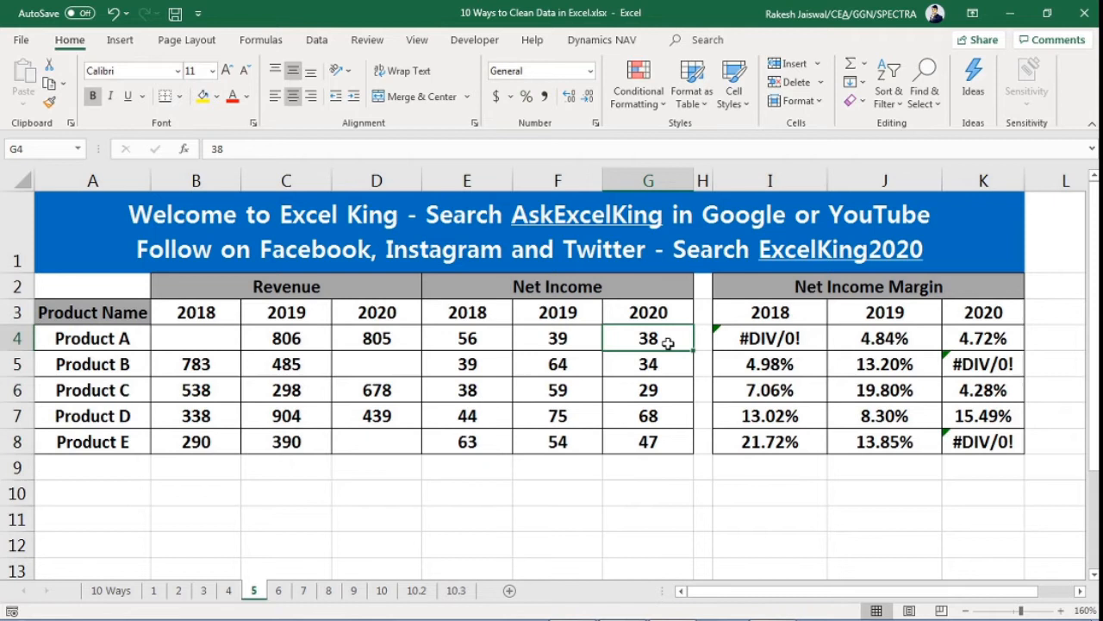
Inspect the Net Income Margin formula in I4 and its referenced cells, plus the #DIV/0! cells K5 and K8
left_click(851, 290)
left_click(811, 341)
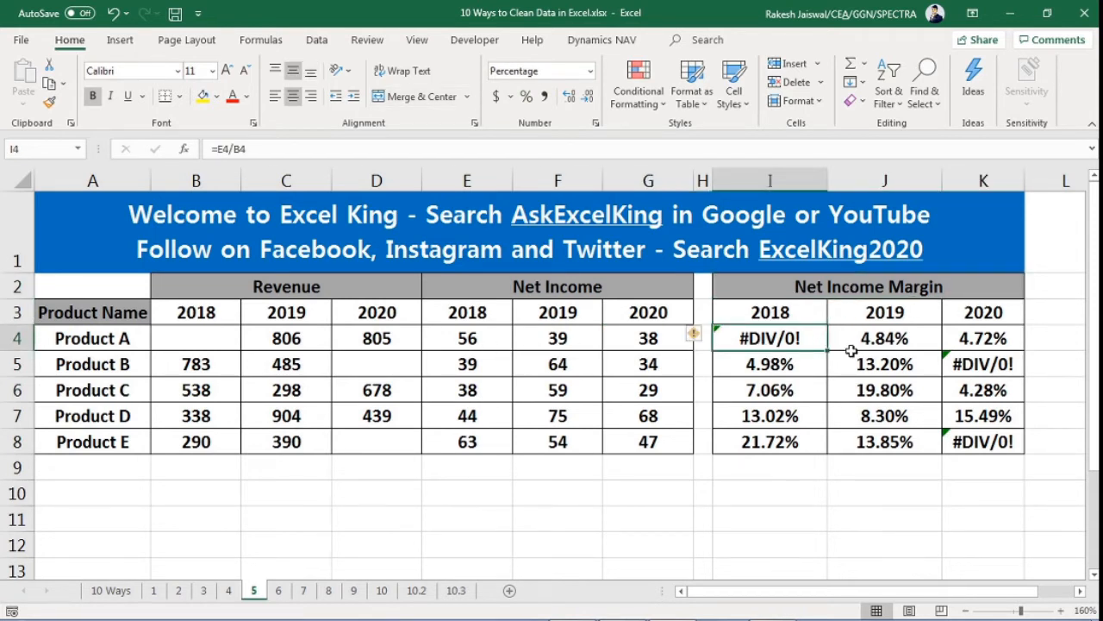
key("F2")
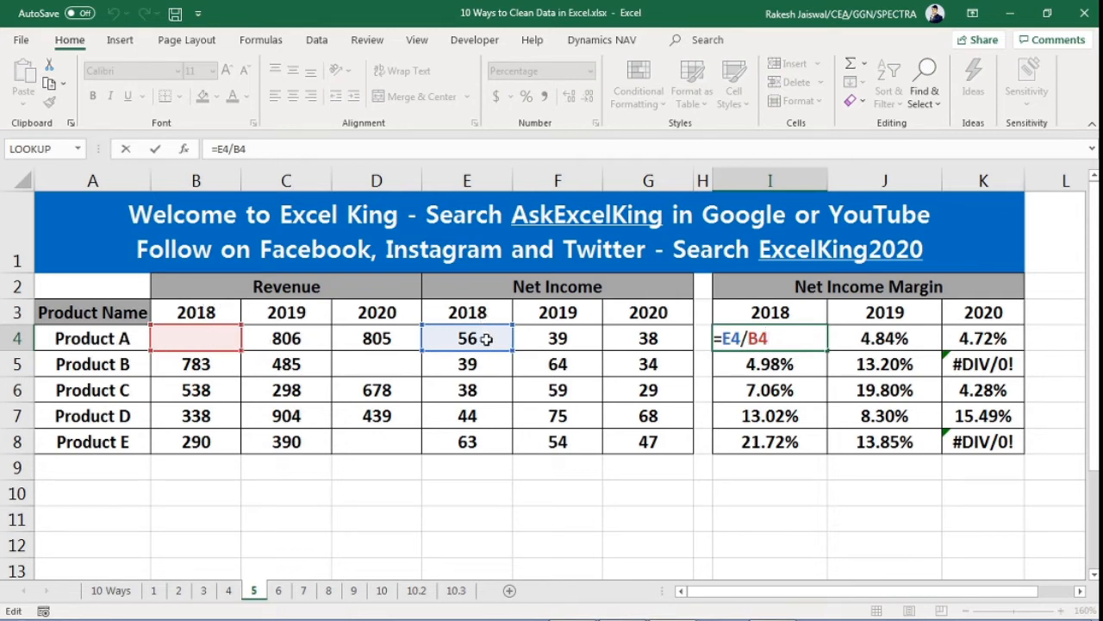
key("ctrl+Return")
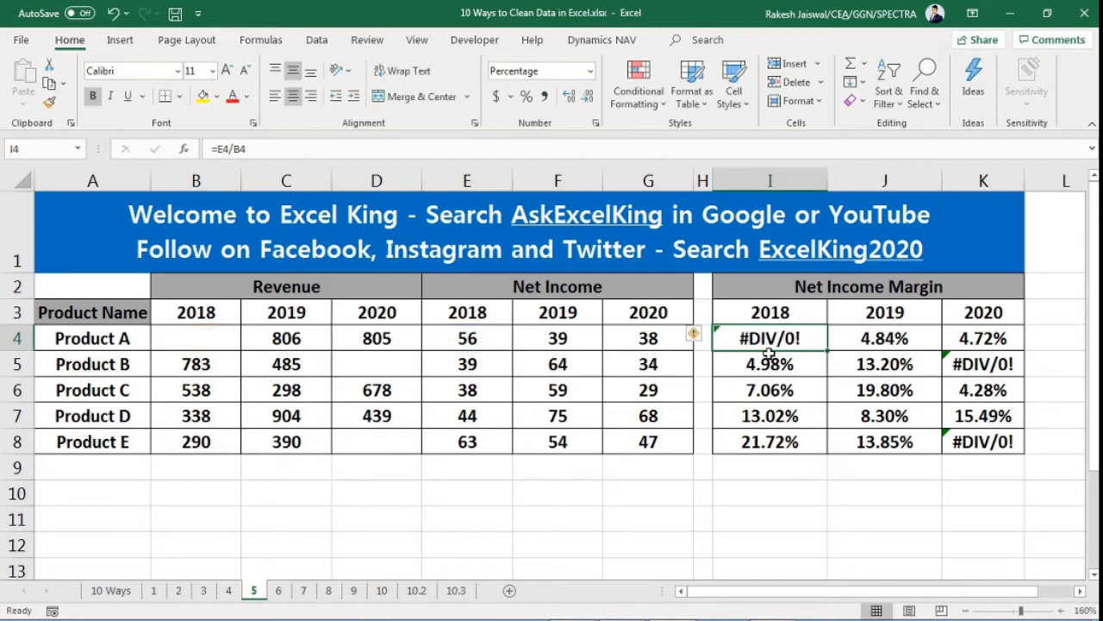
left_click(221, 339)
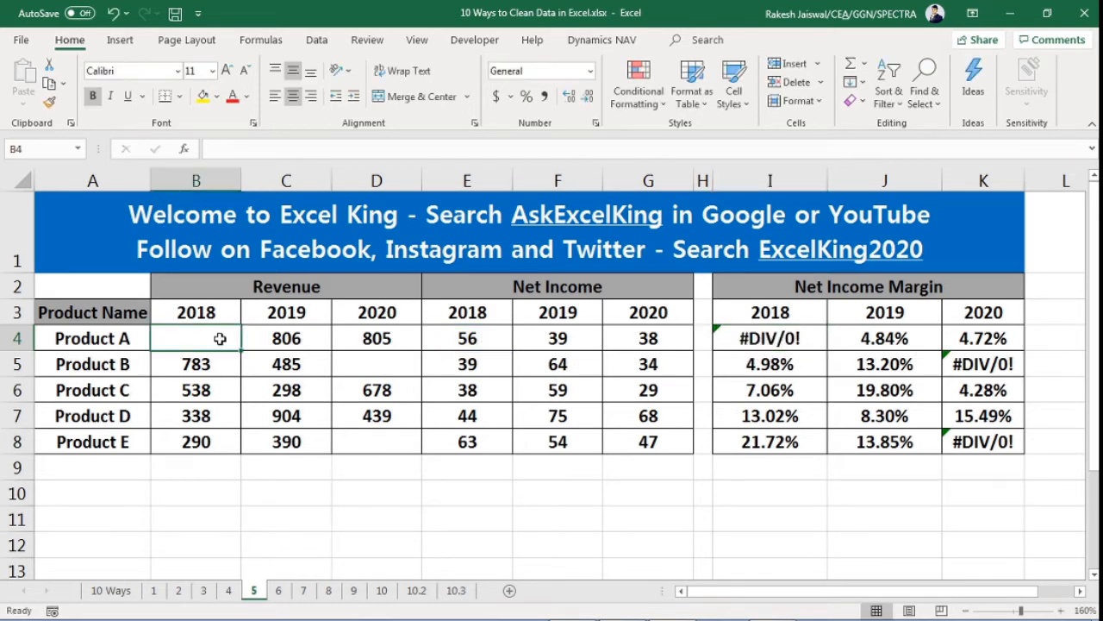
left_click(786, 339)
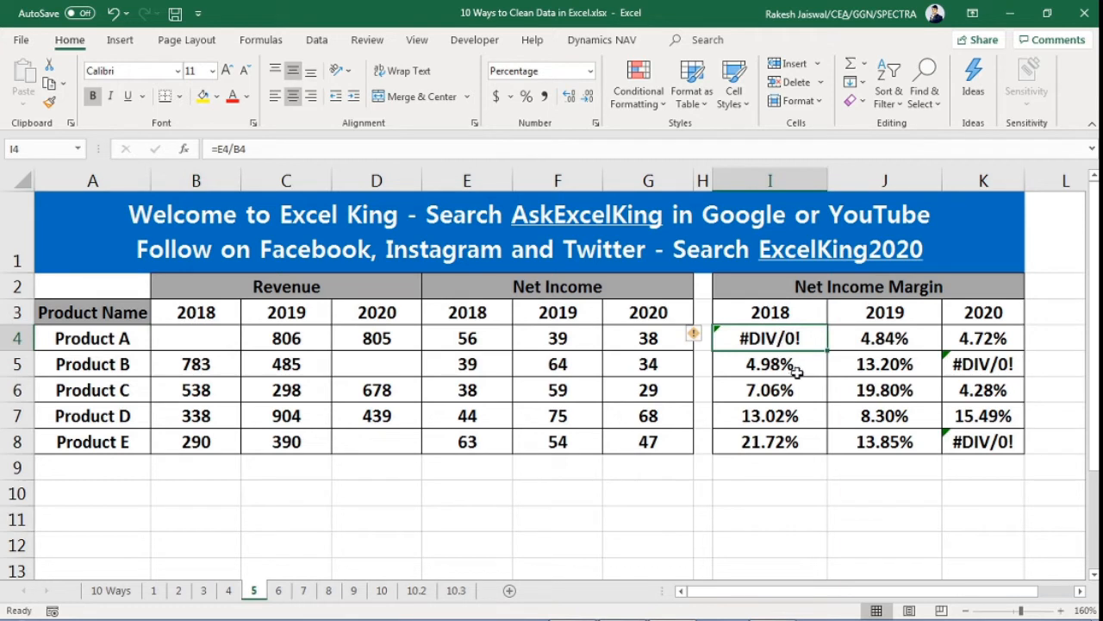
left_click(971, 364)
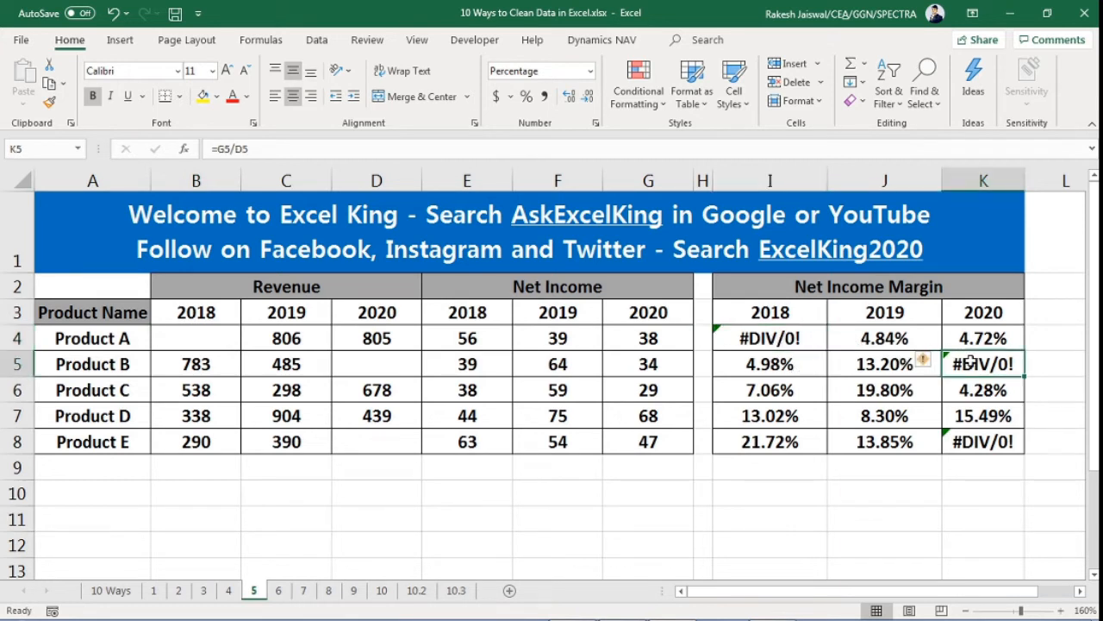
left_click(990, 443)
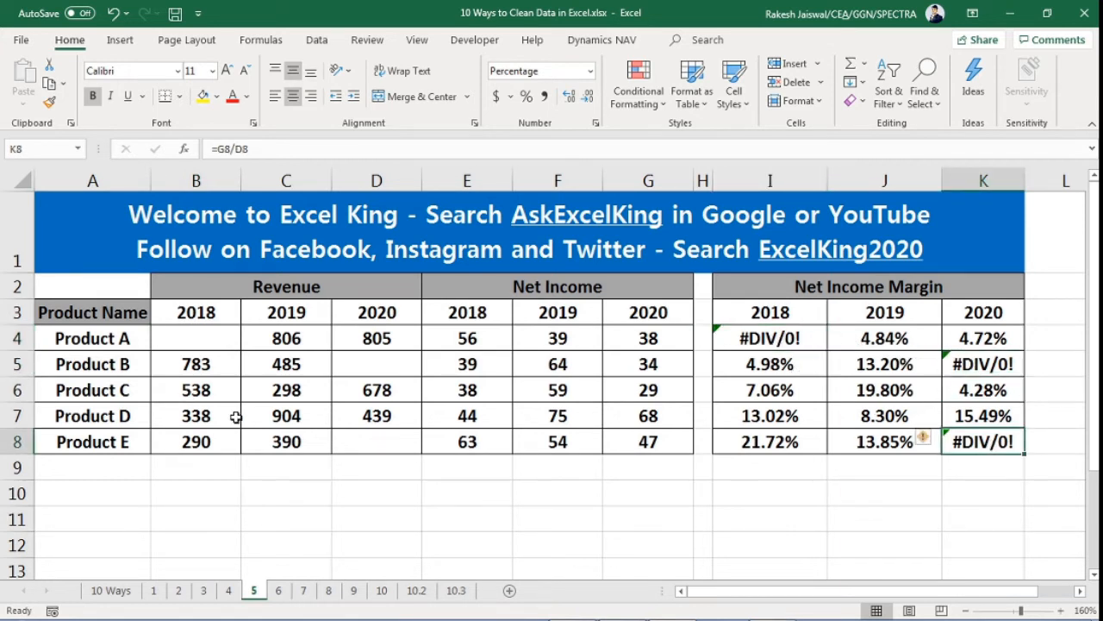
Try highlighting the error cells I4 and K5 individually with a yellow fill, and undo both fills
left_click(800, 340)
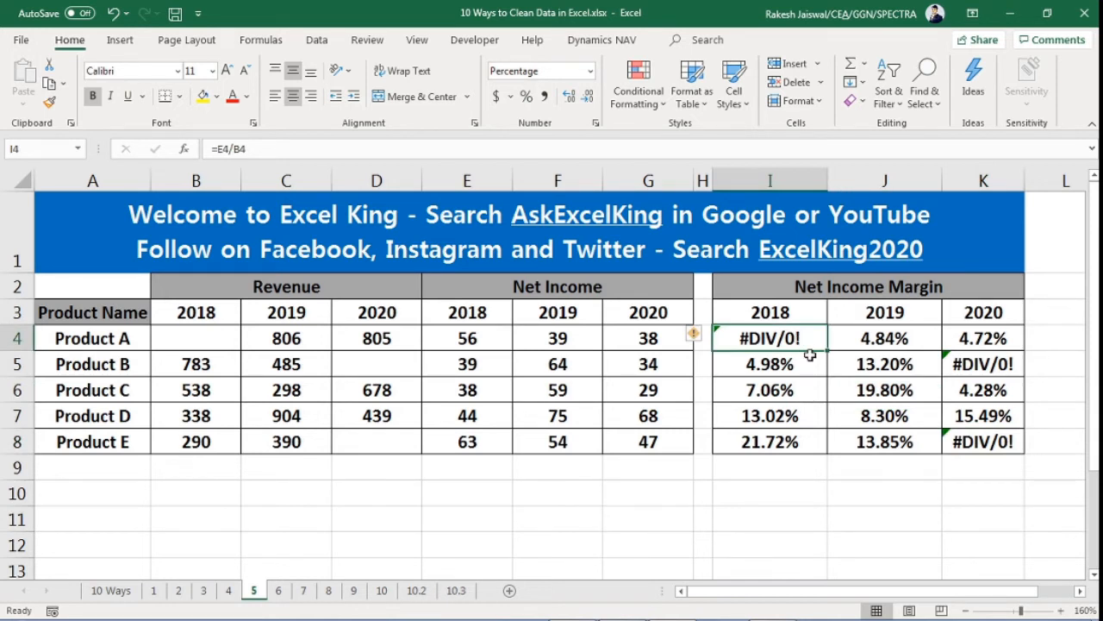
left_click(203, 96)
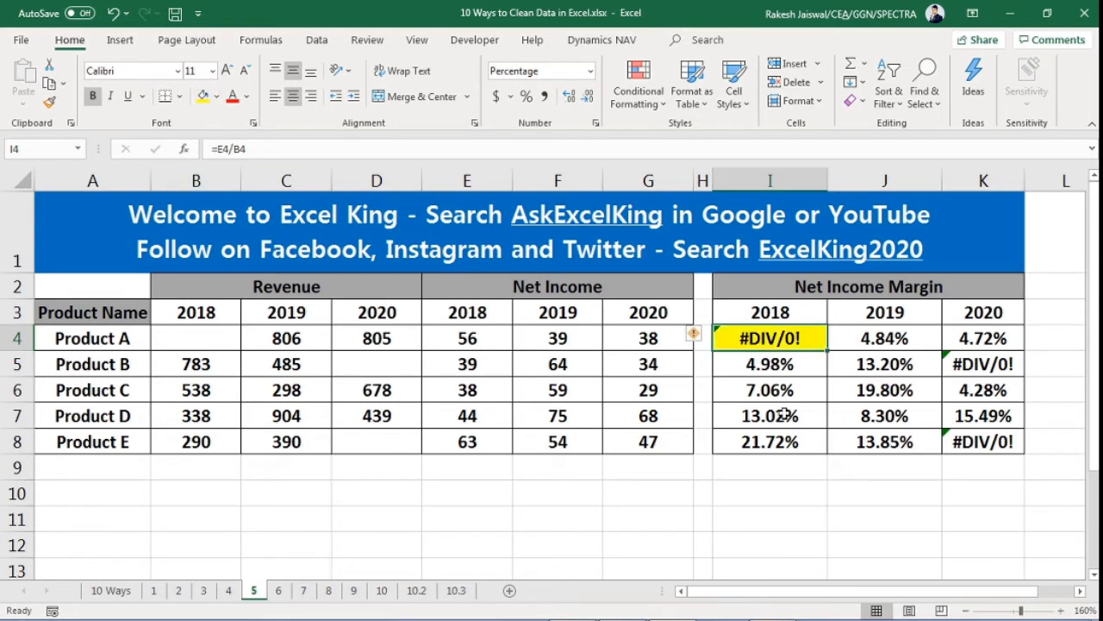
left_click(972, 373)
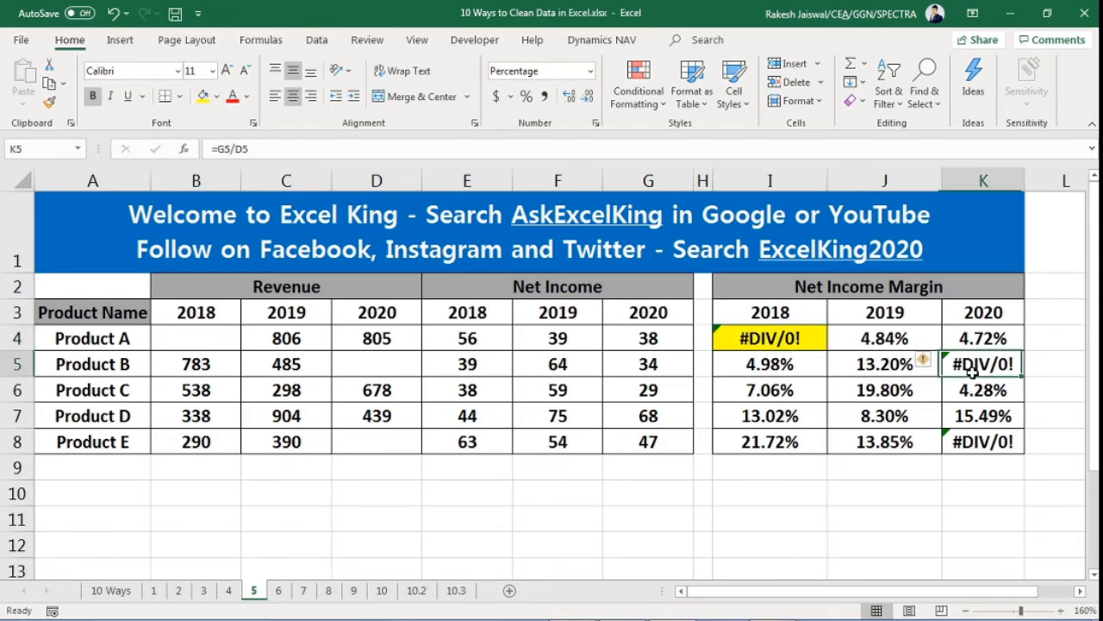
left_click(203, 95)
key("ctrl+z")
key("ctrl+z")
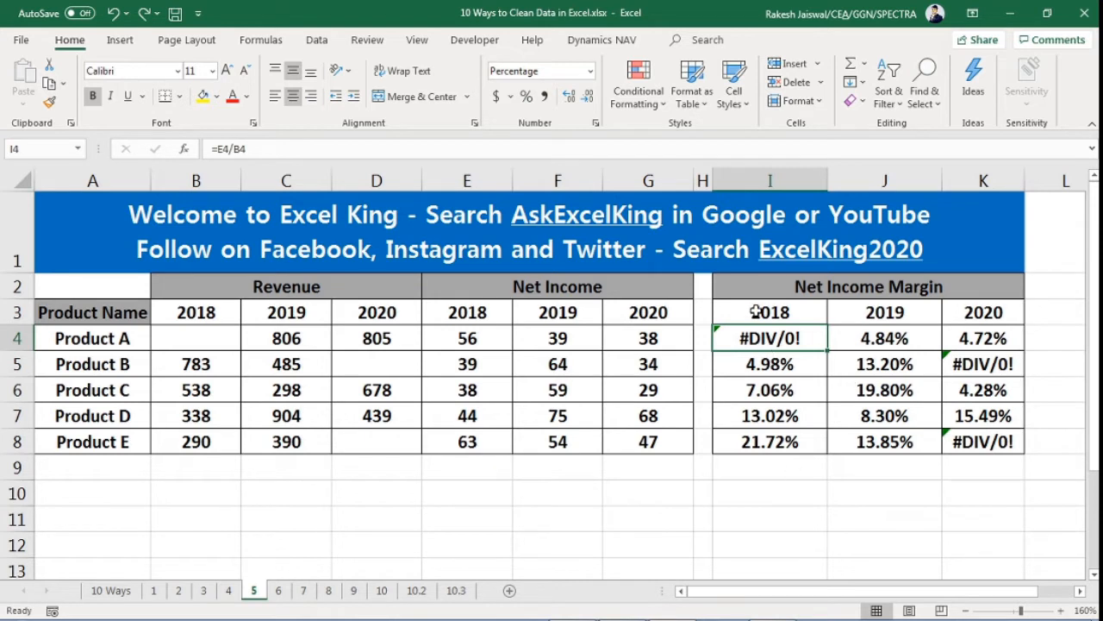
Start a new conditional formatting rule on I3:K8 that formats only cells containing Errors
mouse_move(756, 312)
left_mouse_down()
mouse_move(914, 436)
mouse_move(966, 447)
left_mouse_up()
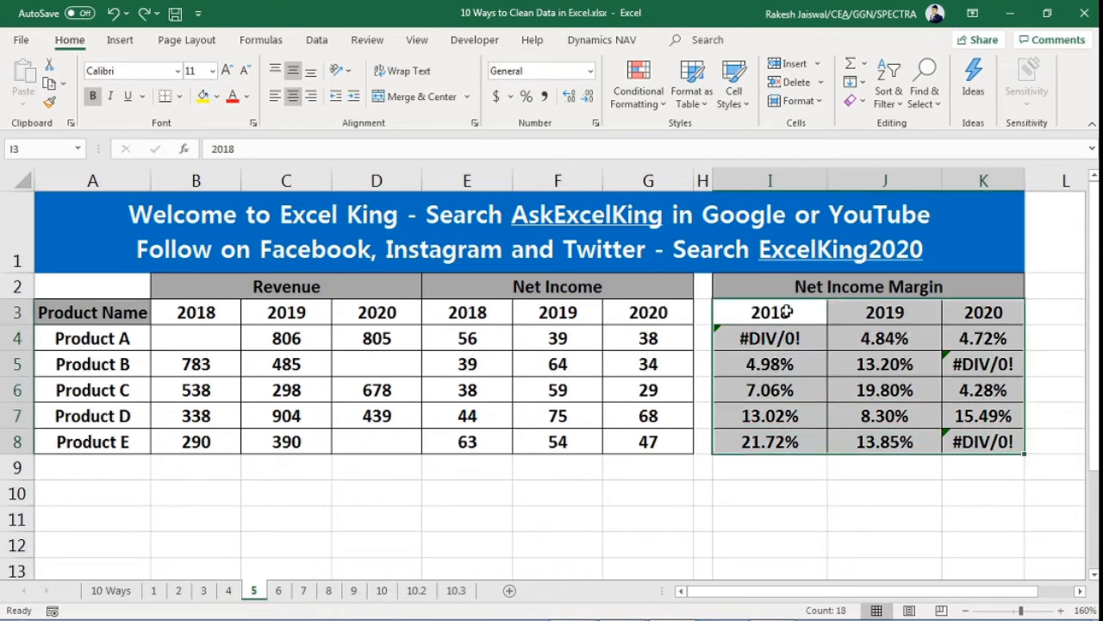
left_click_drag(786, 312, 1058, 536)
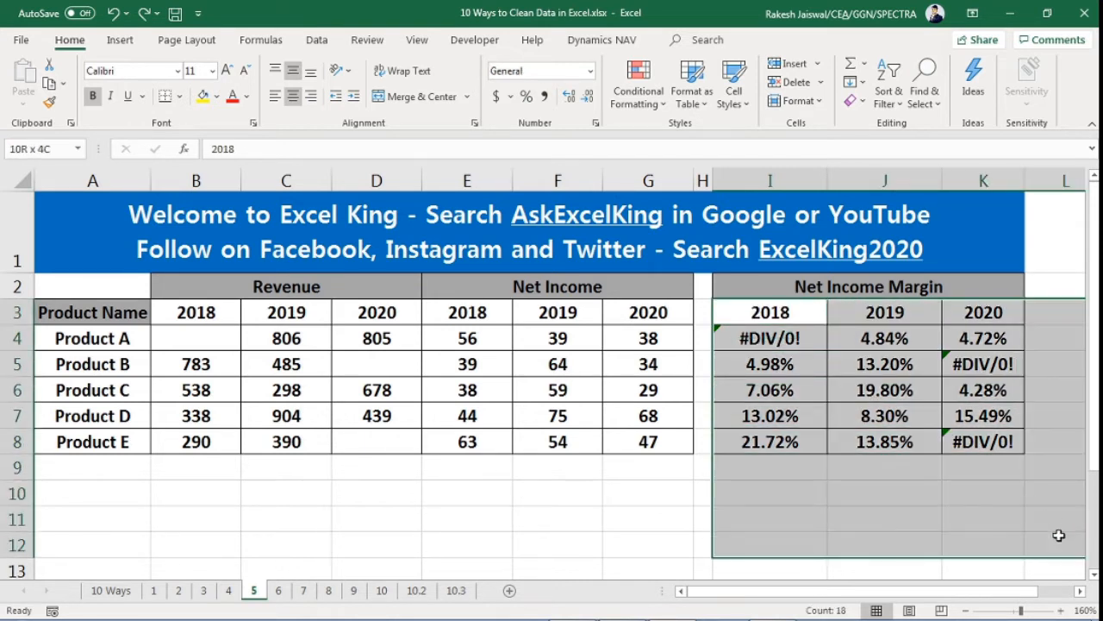
left_click_drag(771, 313, 942, 440)
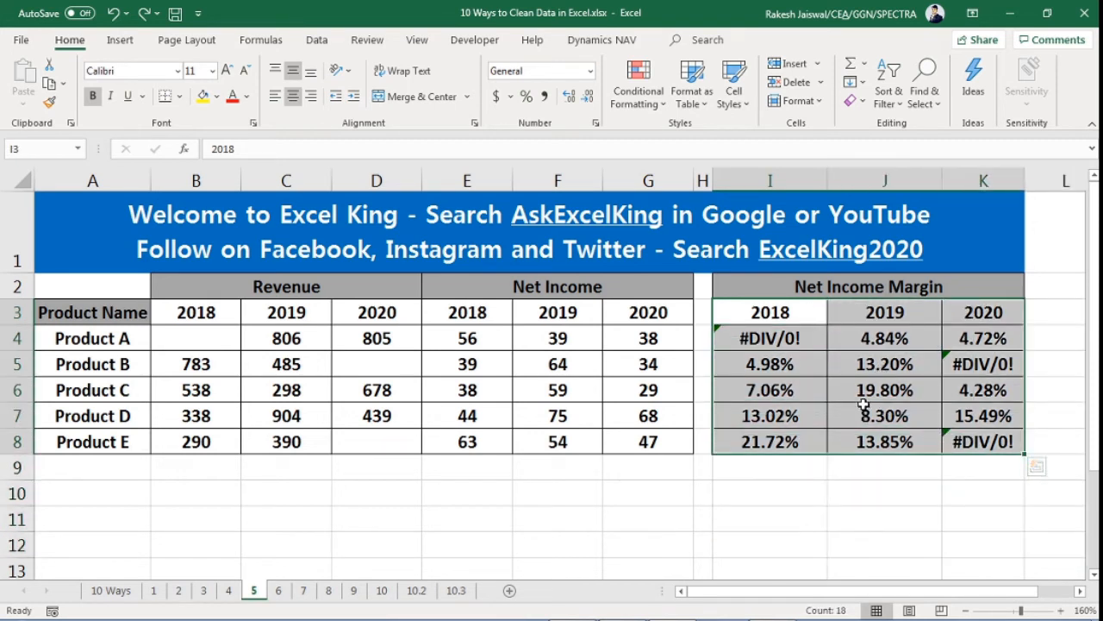
left_click(661, 104)
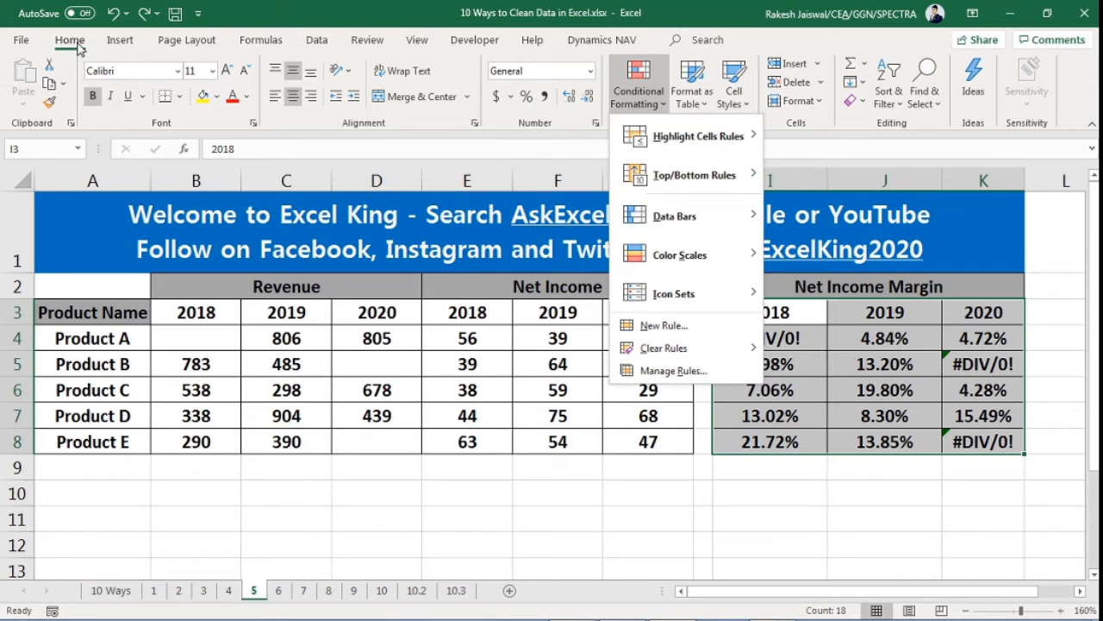
left_click(684, 327)
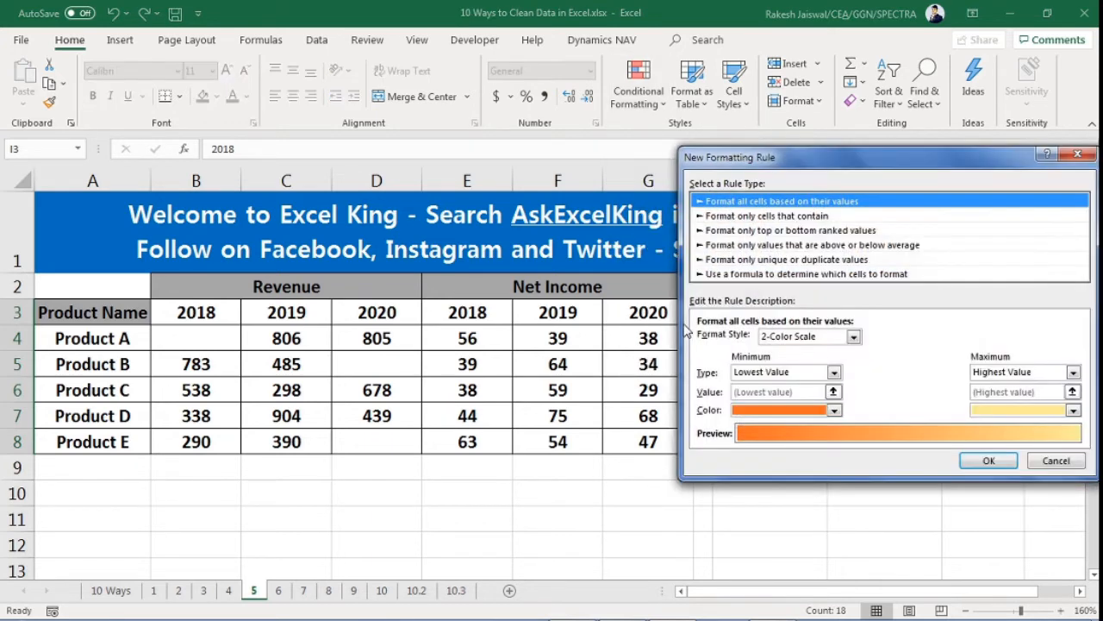
left_click_drag(897, 164, 422, 176)
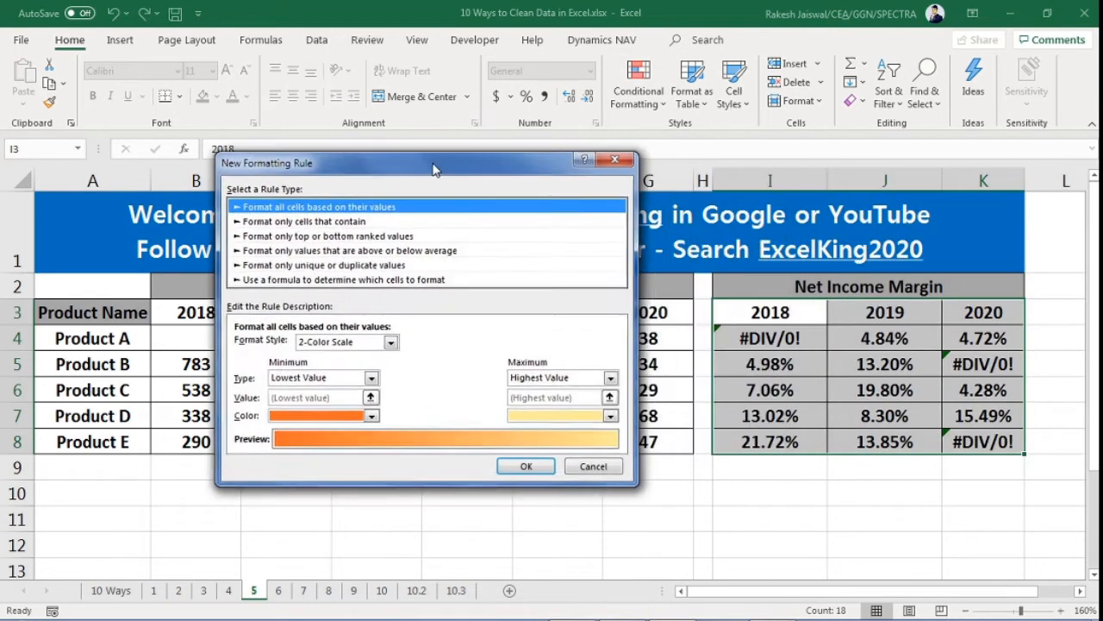
left_click(249, 224)
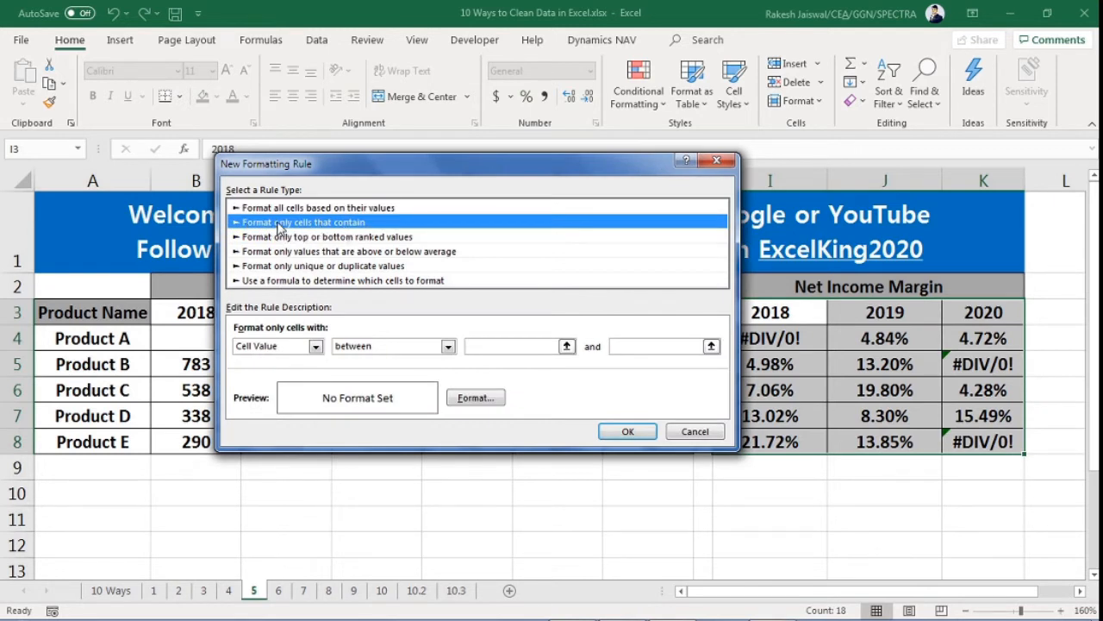
left_click(316, 347)
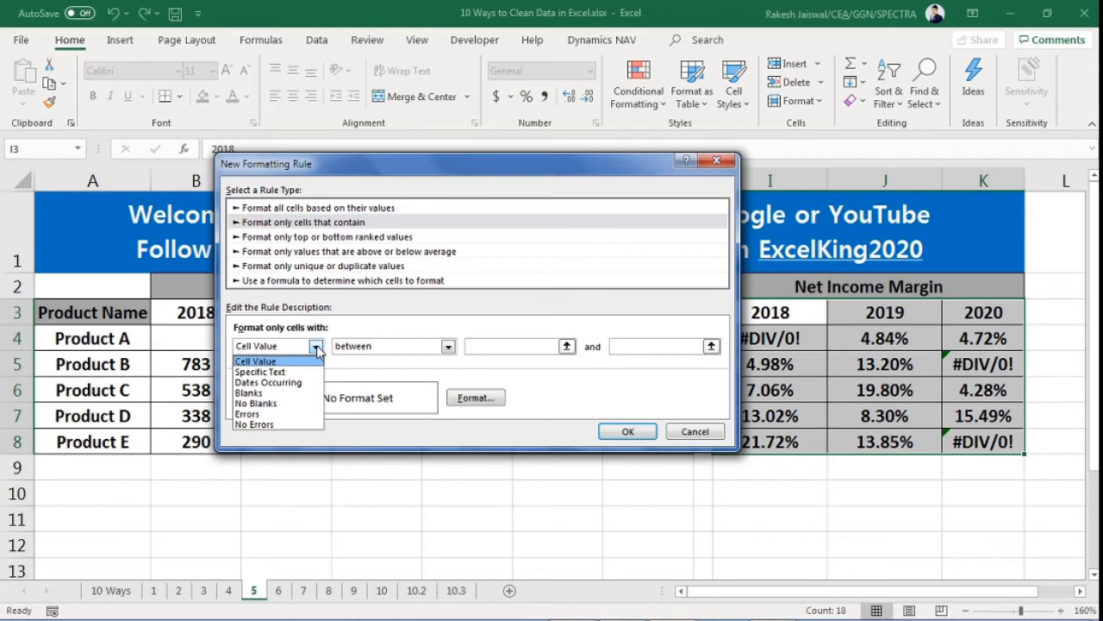
left_click(257, 416)
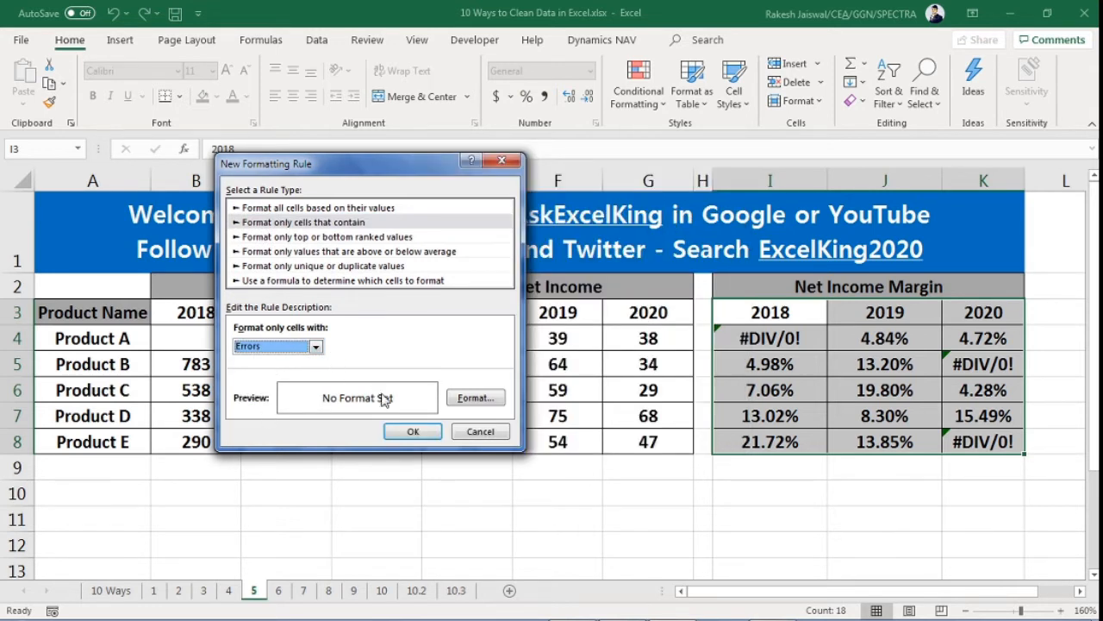
Give the error rule's format a red fill and a Bold font style
left_click(477, 400)
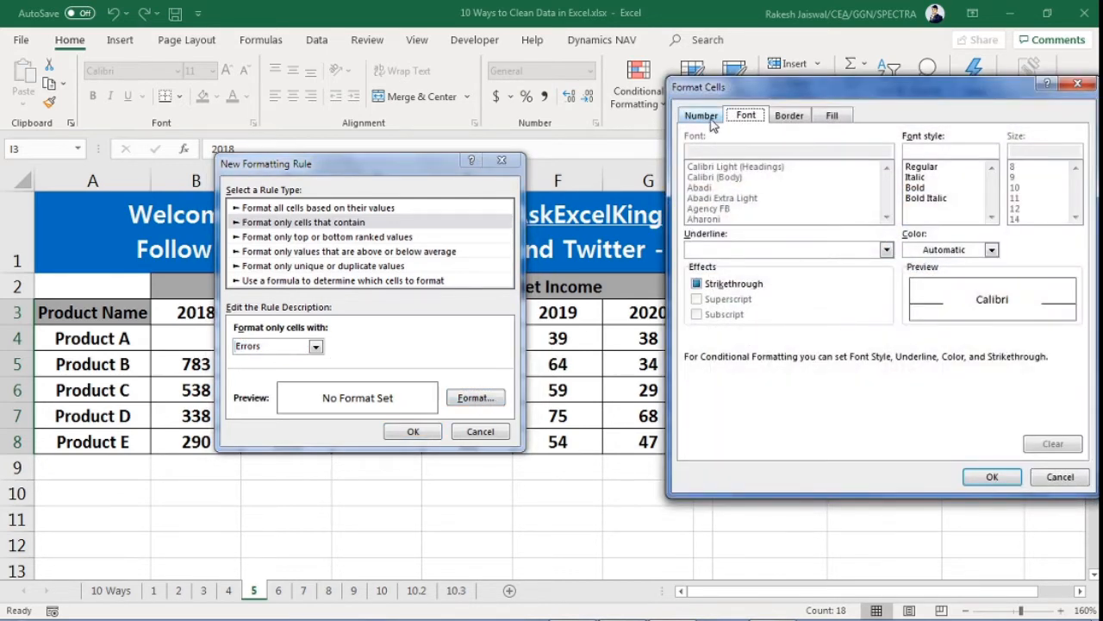
left_click(832, 116)
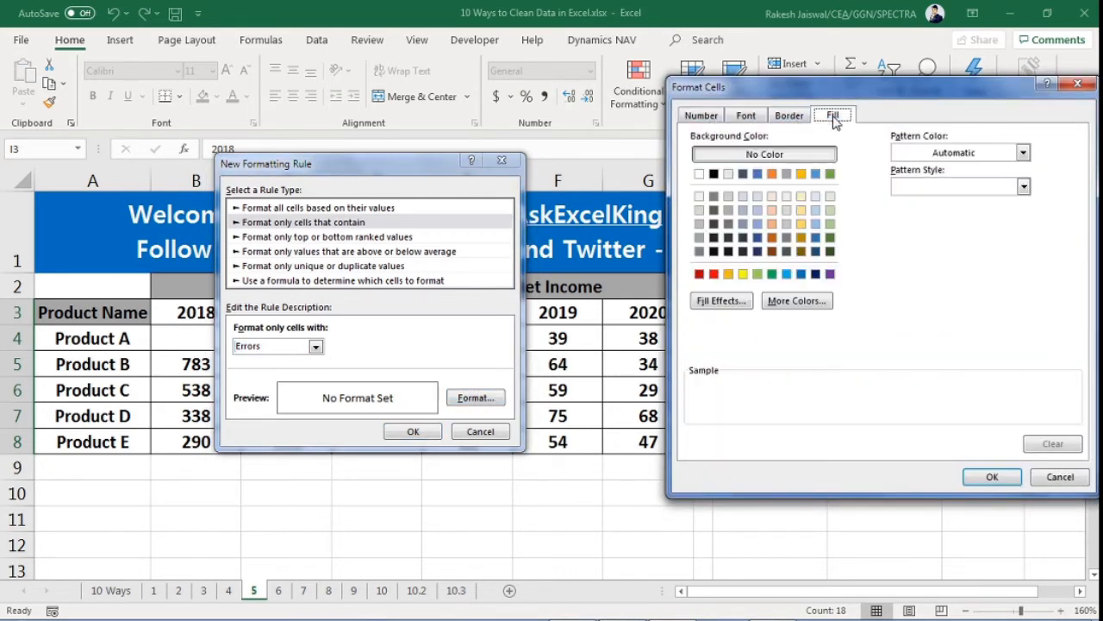
left_click(713, 274)
left_click(734, 119)
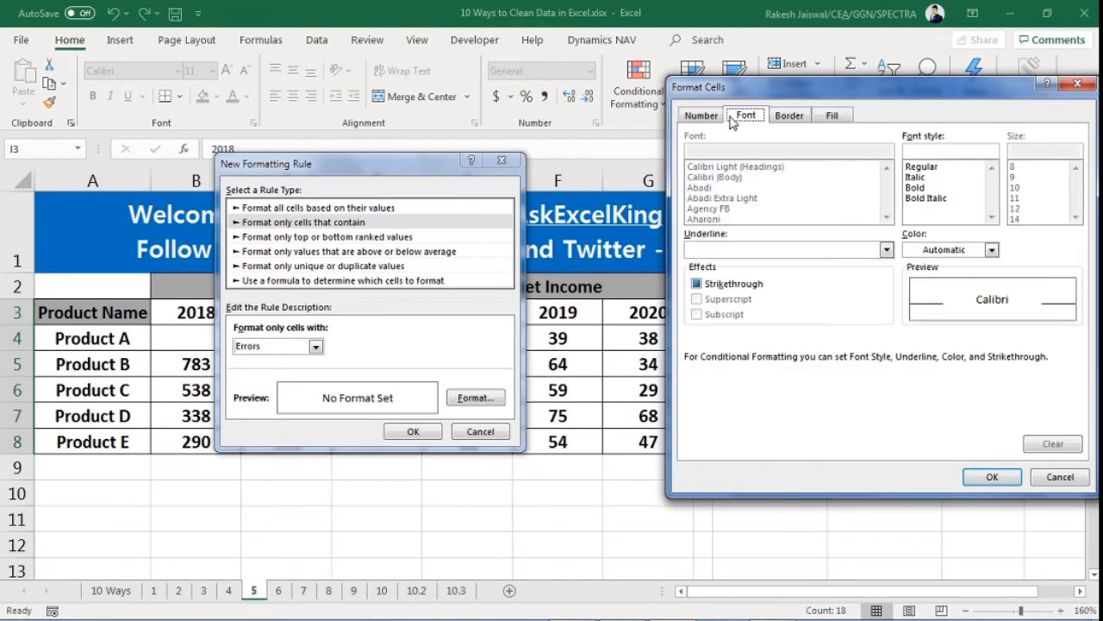
left_click(916, 187)
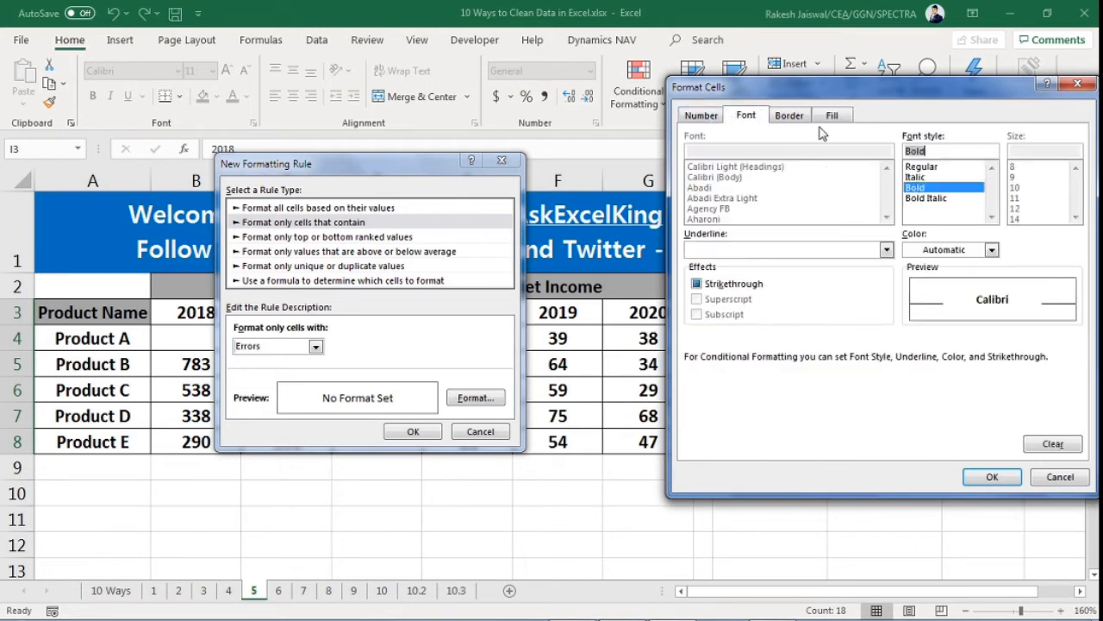
left_click(690, 119)
left_click(832, 119)
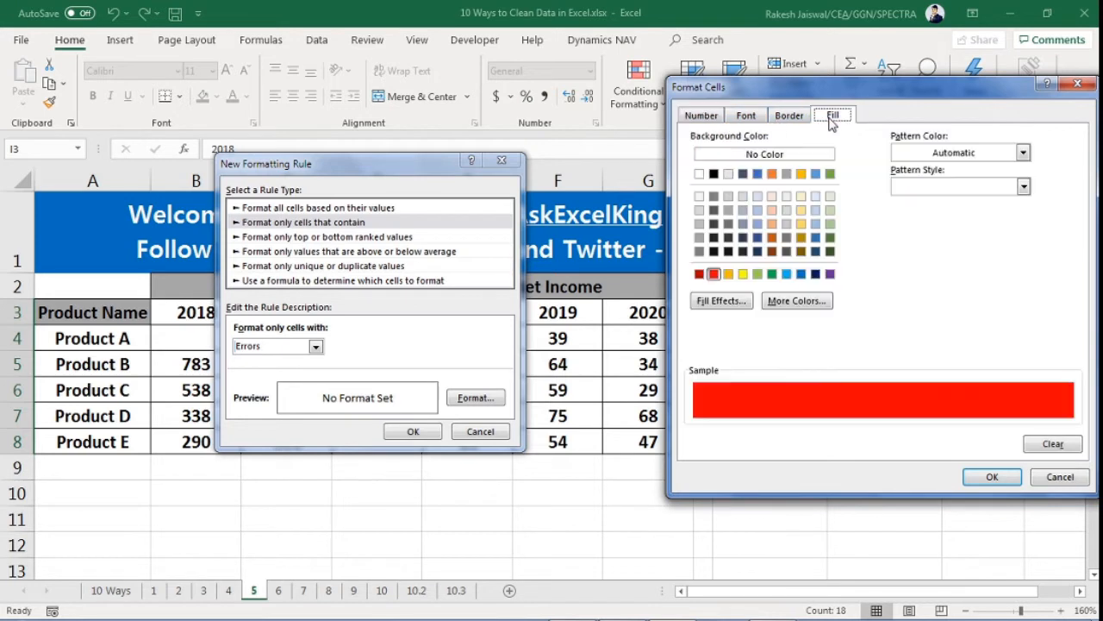
Set the rule's font color to white and apply the conditional formatting to I3:K8
left_click(792, 120)
left_click(757, 124)
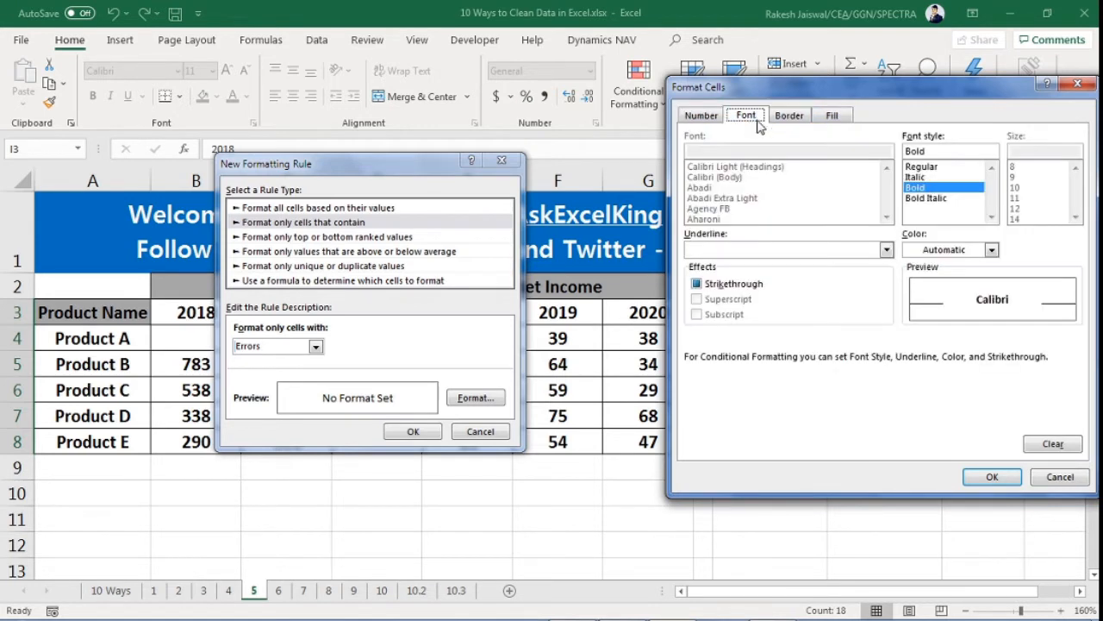
left_click(953, 258)
left_click(913, 317)
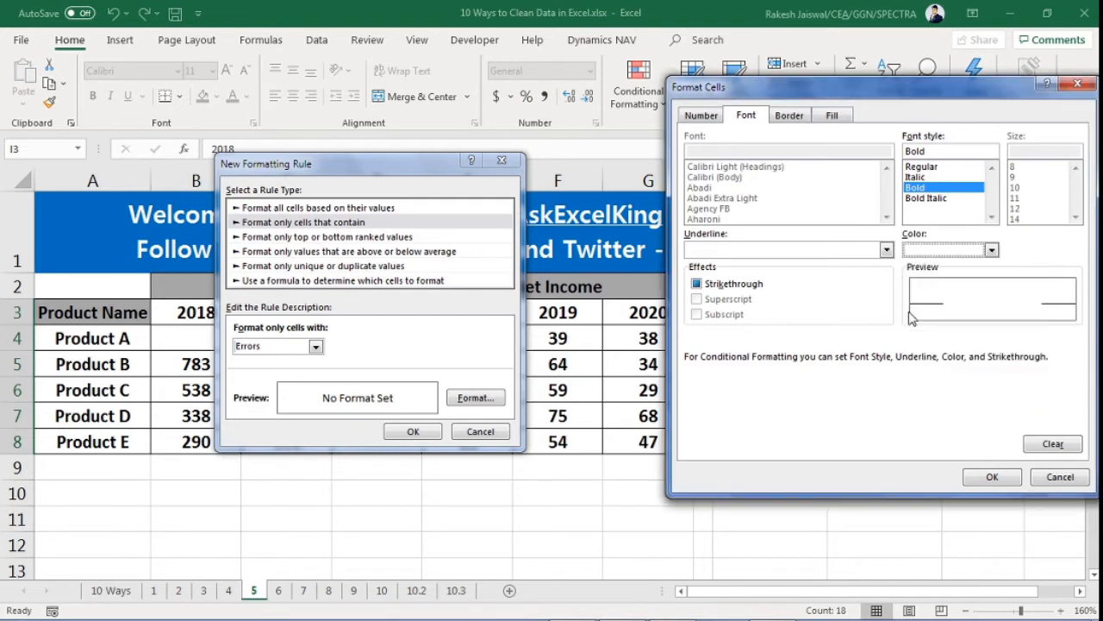
left_click(990, 478)
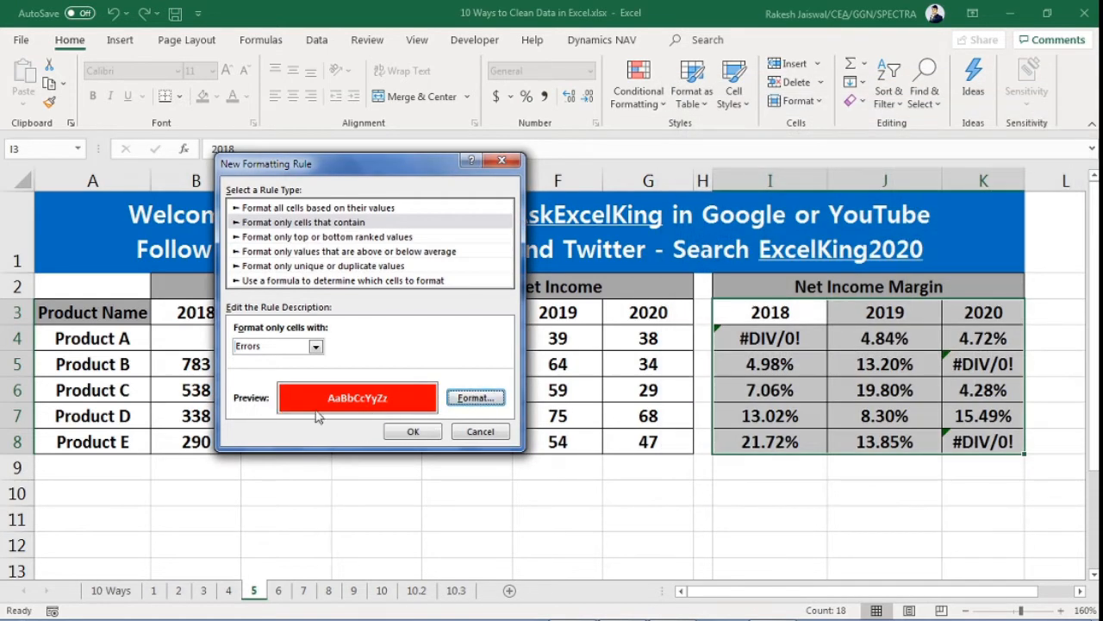
left_click(413, 431)
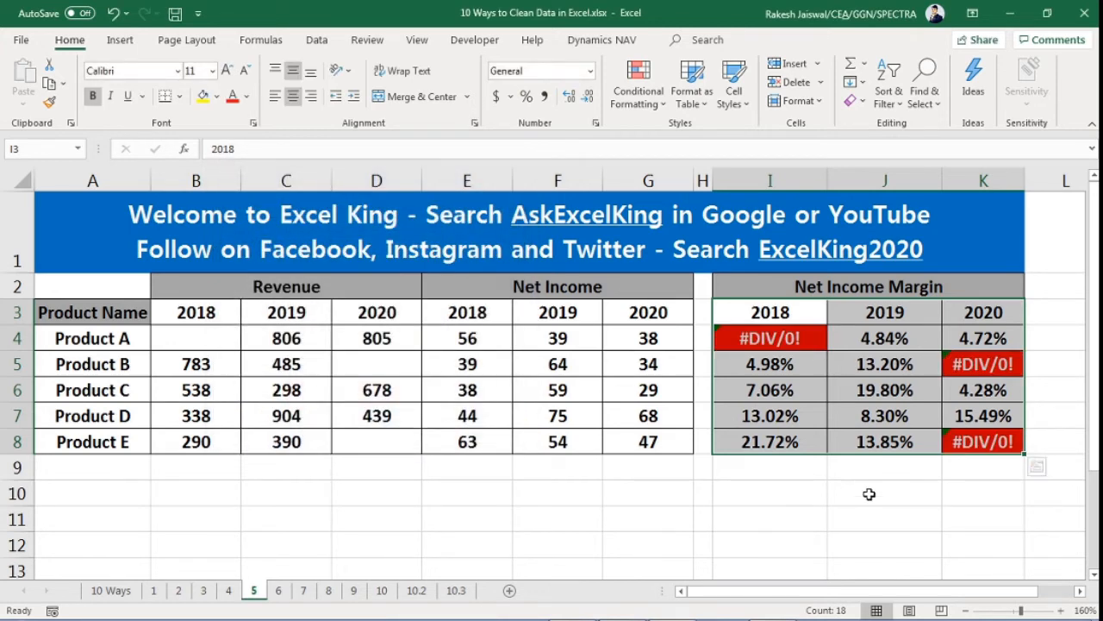
Check the formatting of the error cells I4, K5 and K8 in the Net Income Margin table
left_click(868, 492)
left_click(793, 341)
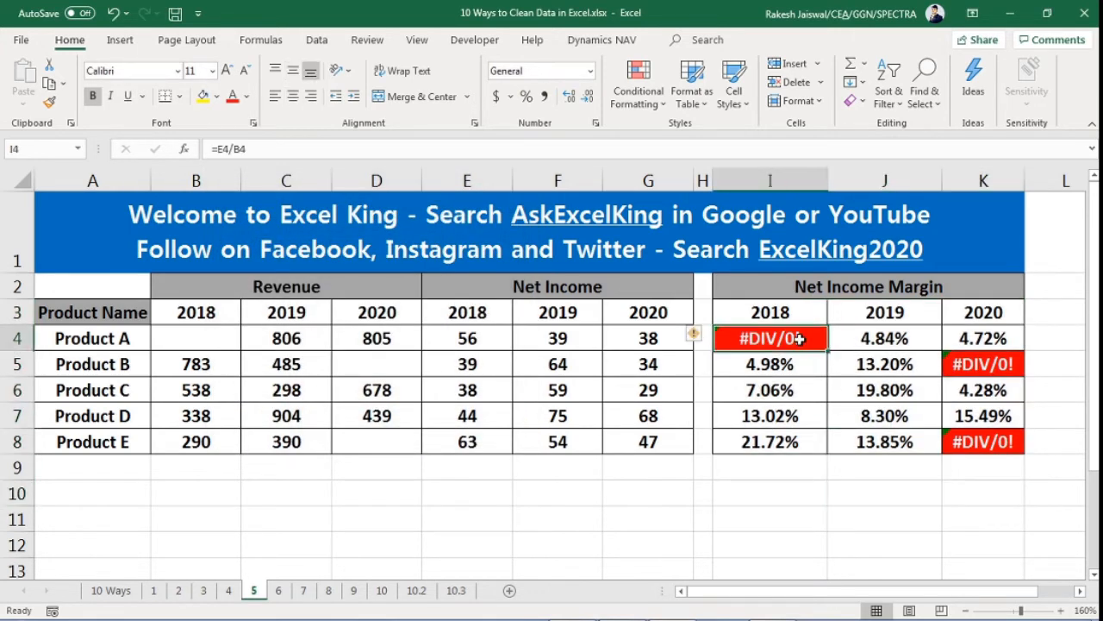
left_click(983, 363)
left_click(1004, 442)
left_click(973, 493)
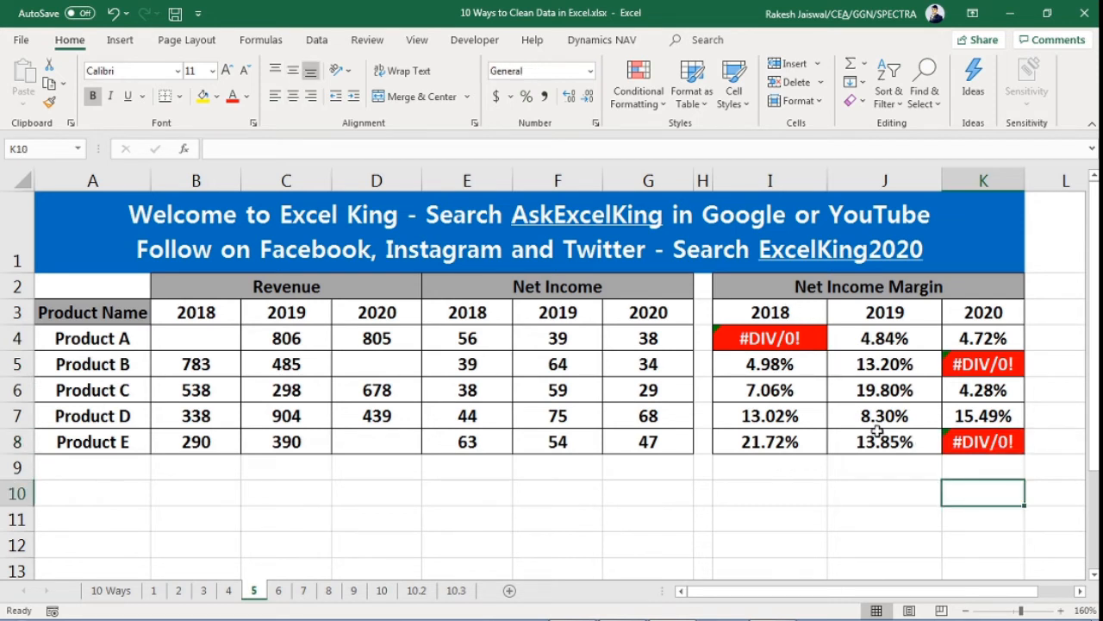
left_click(786, 340)
left_click(991, 366)
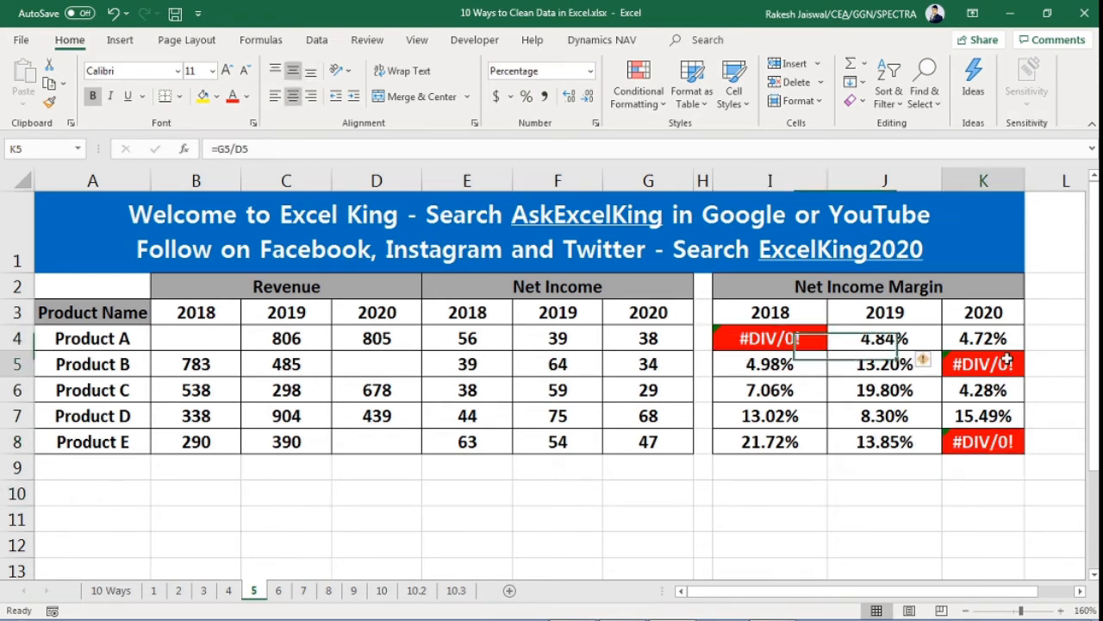
left_click(994, 442)
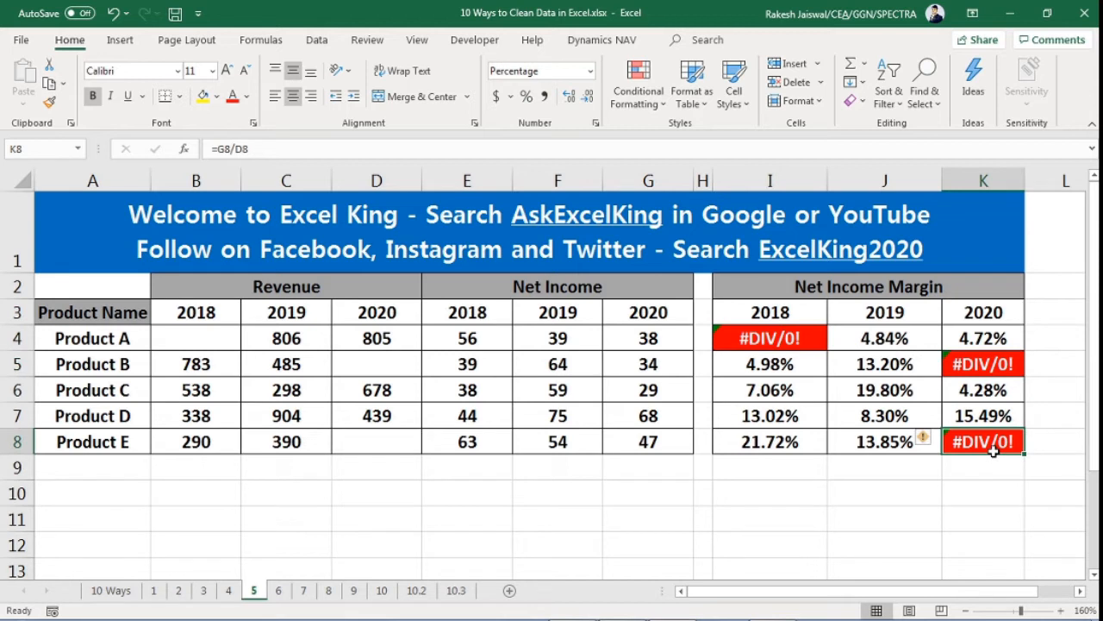
Undo the conditional formatting rule for errors and reselect the Net Income Margin range I3:K8
key("ctrl+z")
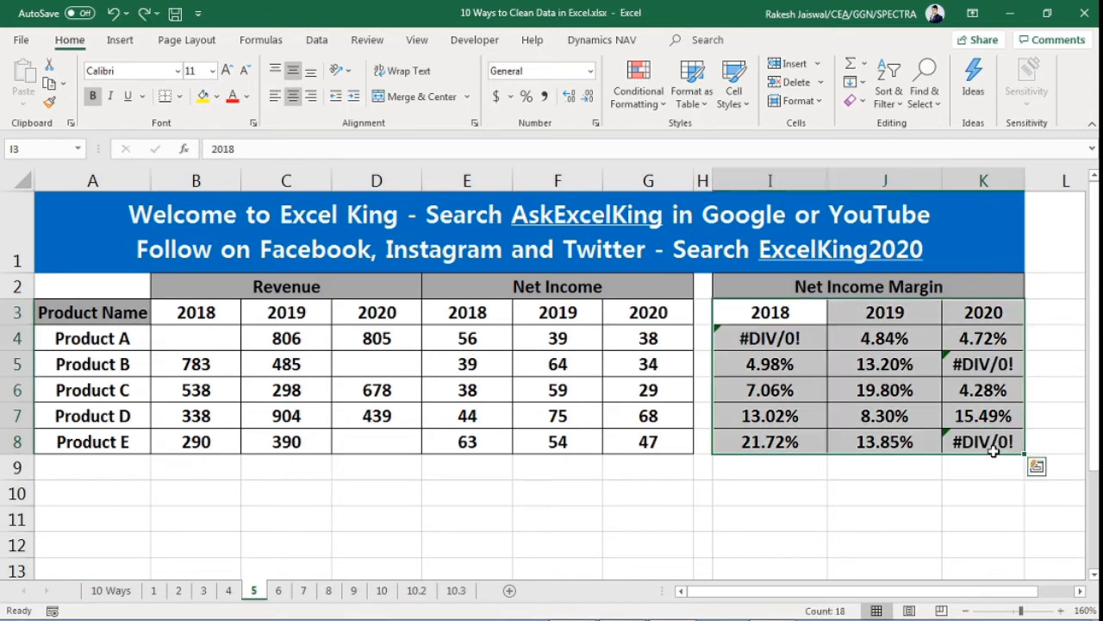
left_click(902, 503)
left_click_drag(779, 310, 974, 429)
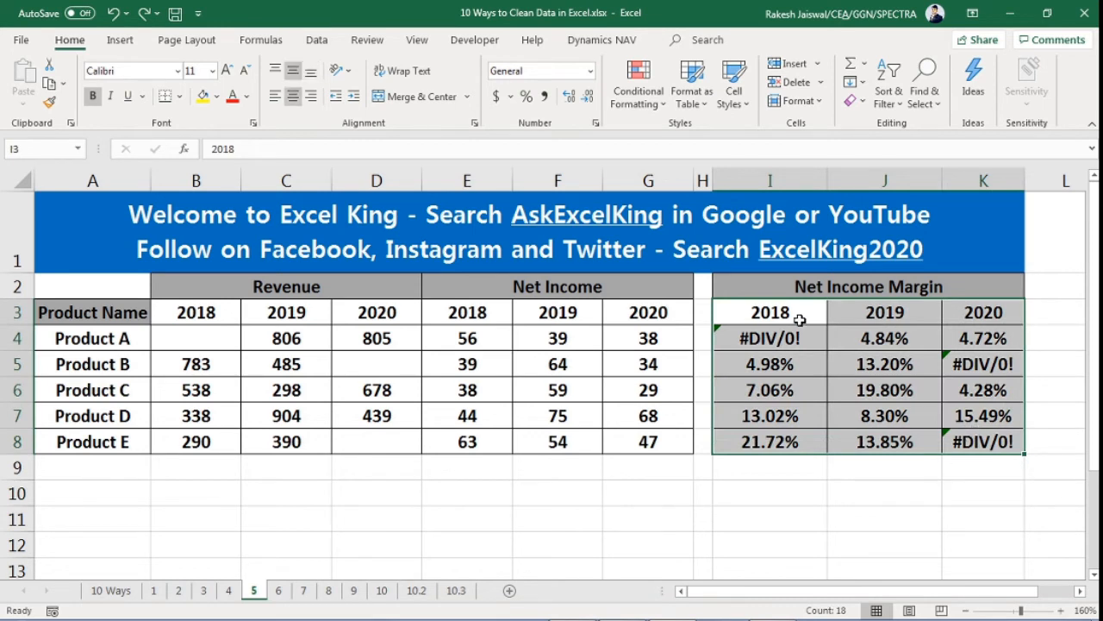
left_click_drag(779, 312, 1002, 441)
left_click_drag(783, 313, 977, 439)
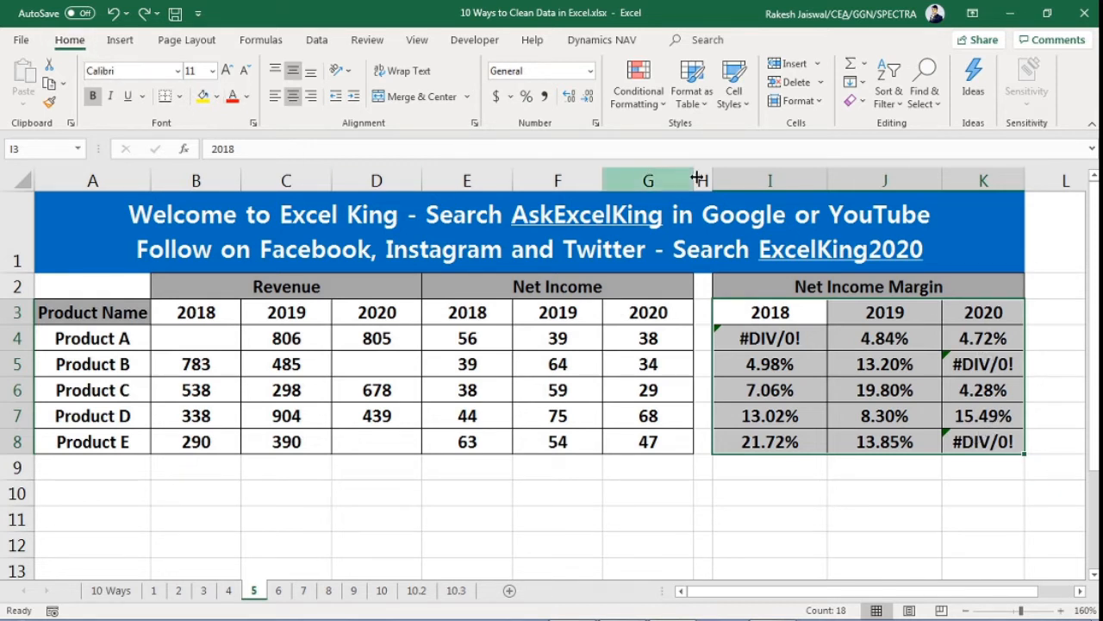
left_click(944, 107)
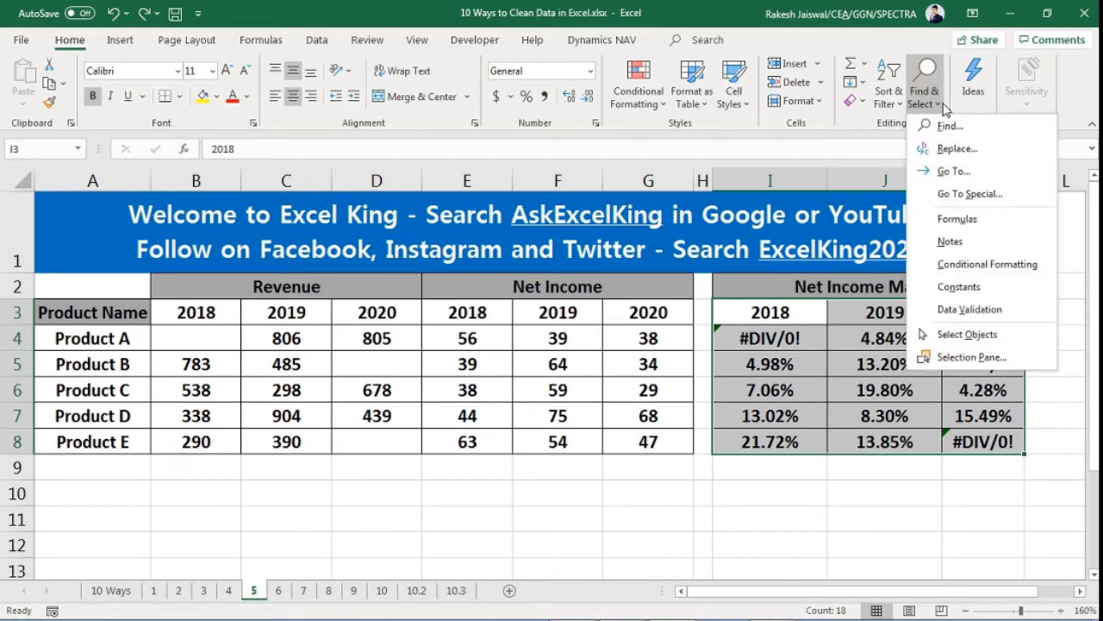
left_click(973, 204)
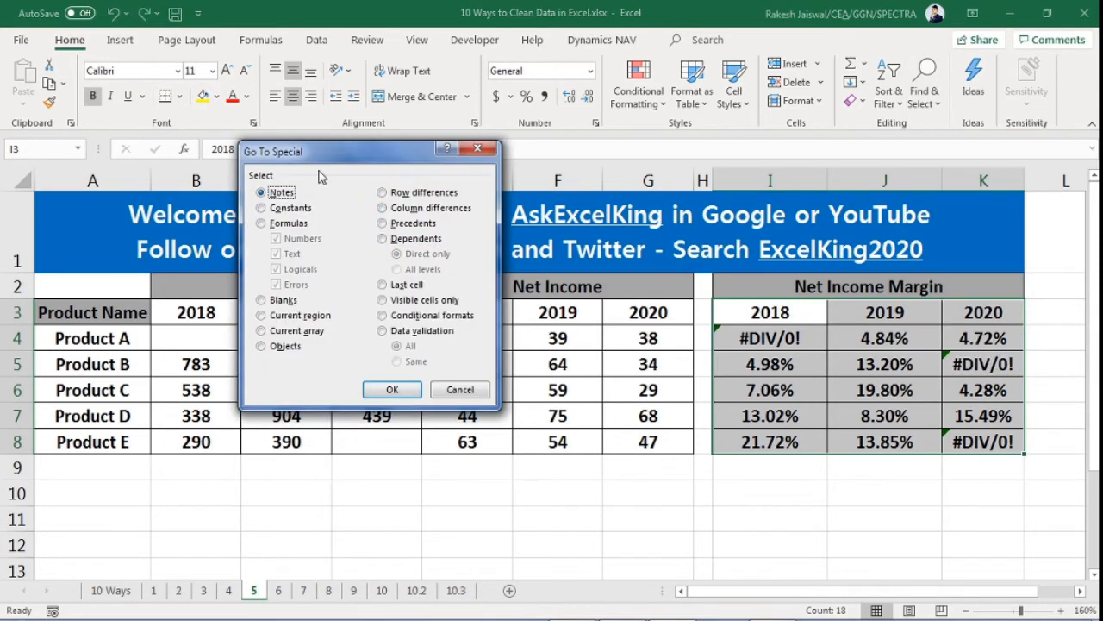
left_click_drag(353, 158, 459, 237)
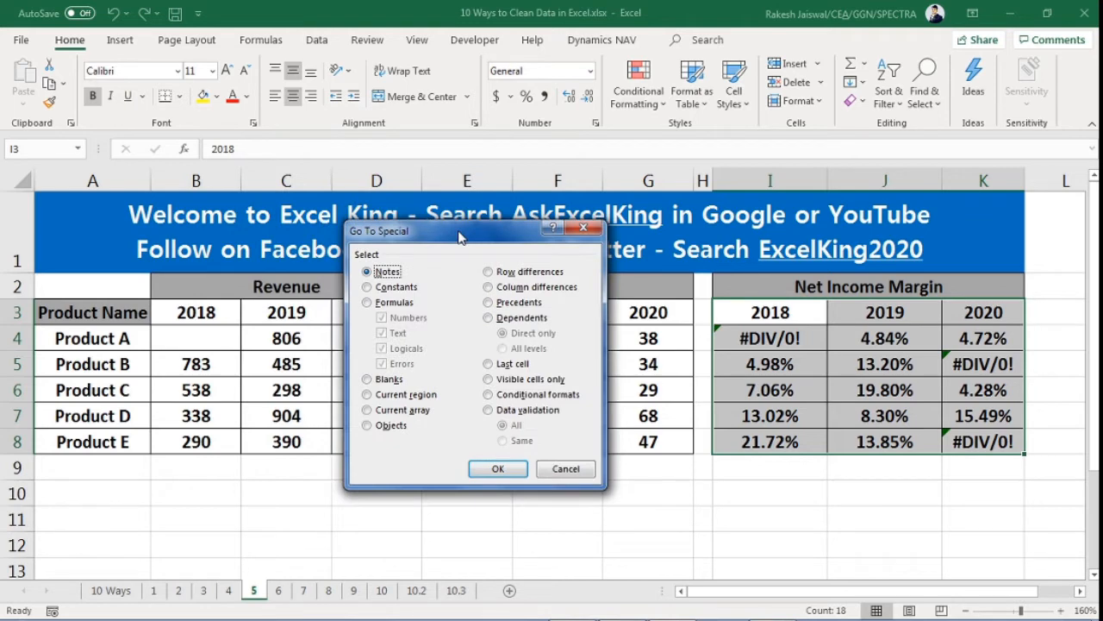
left_click(582, 229)
Use Go To Special on I3:K8 to select only the formula cells containing errors, excluding numbers, text and logicals
left_click_drag(781, 309, 998, 436)
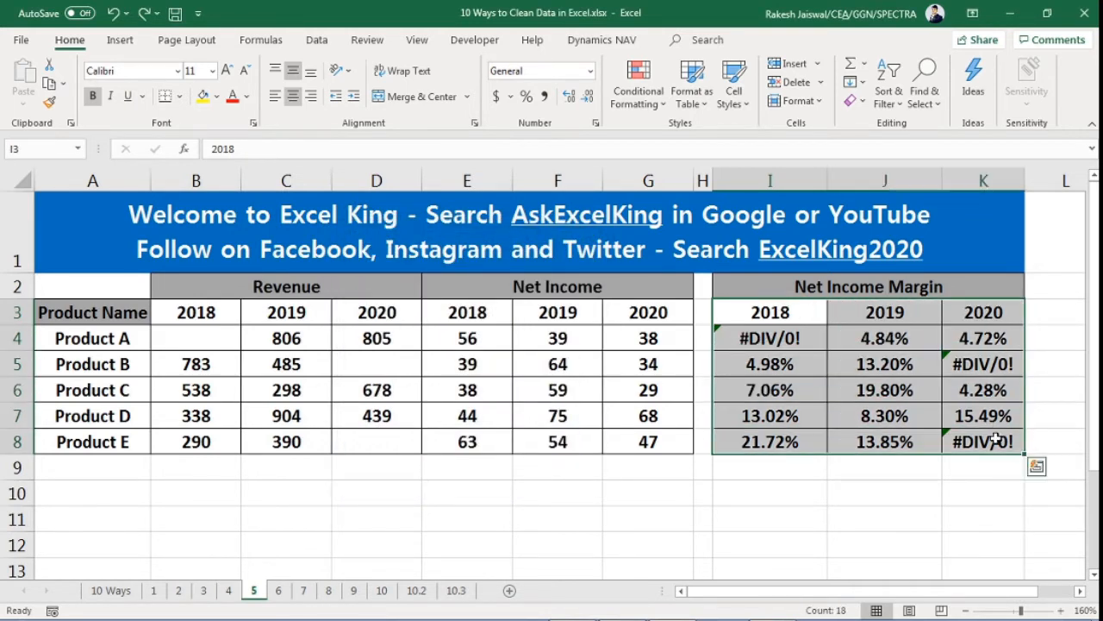
key("F5")
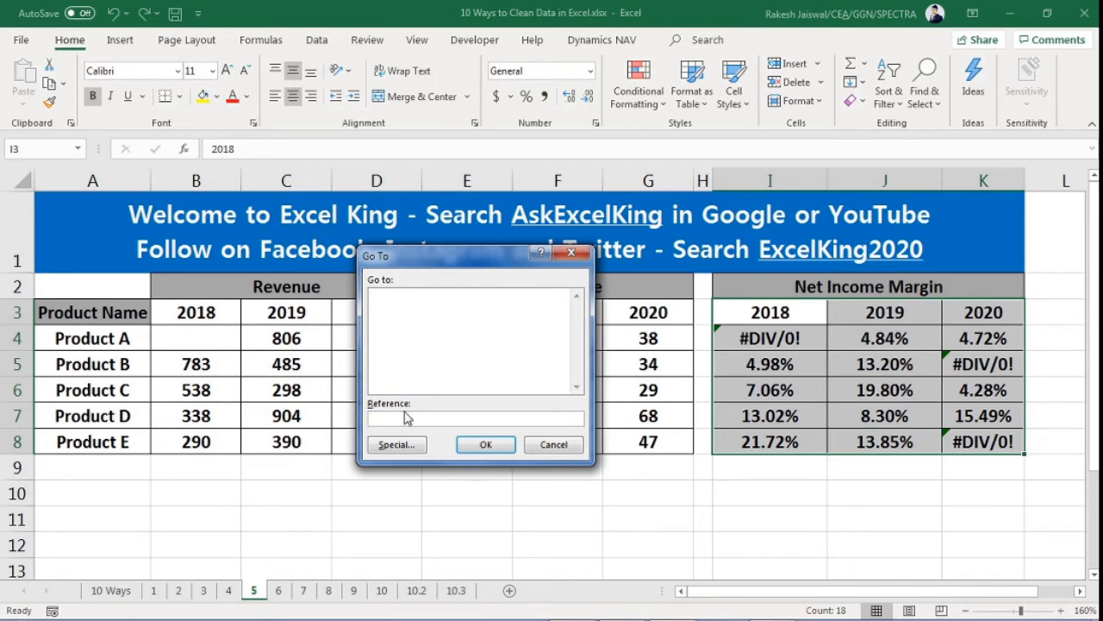
left_click(396, 444)
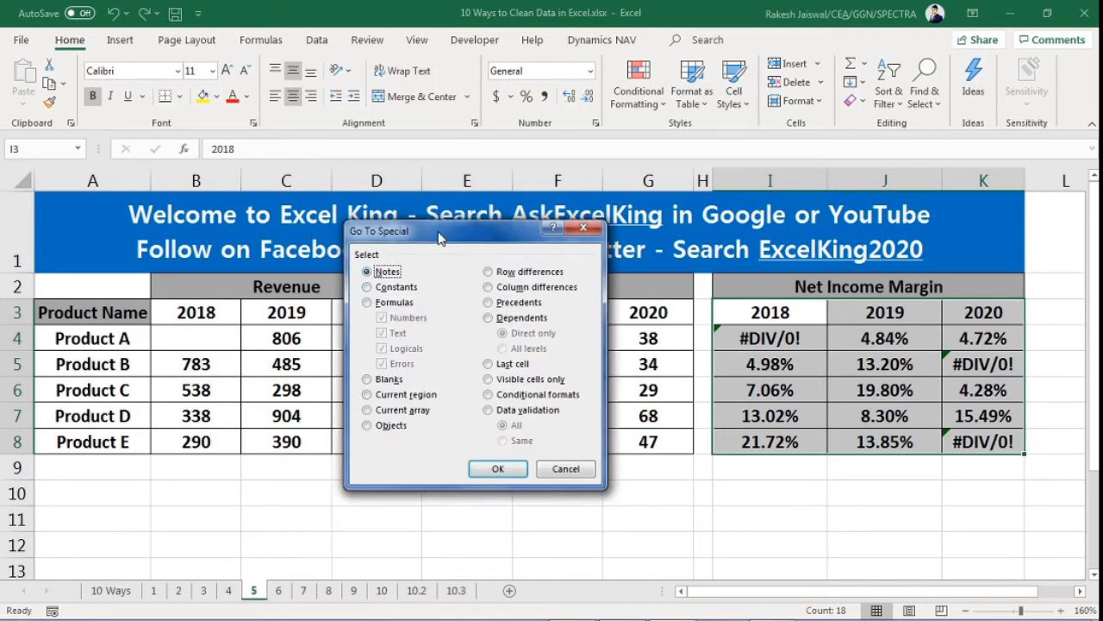
left_click_drag(440, 237, 443, 223)
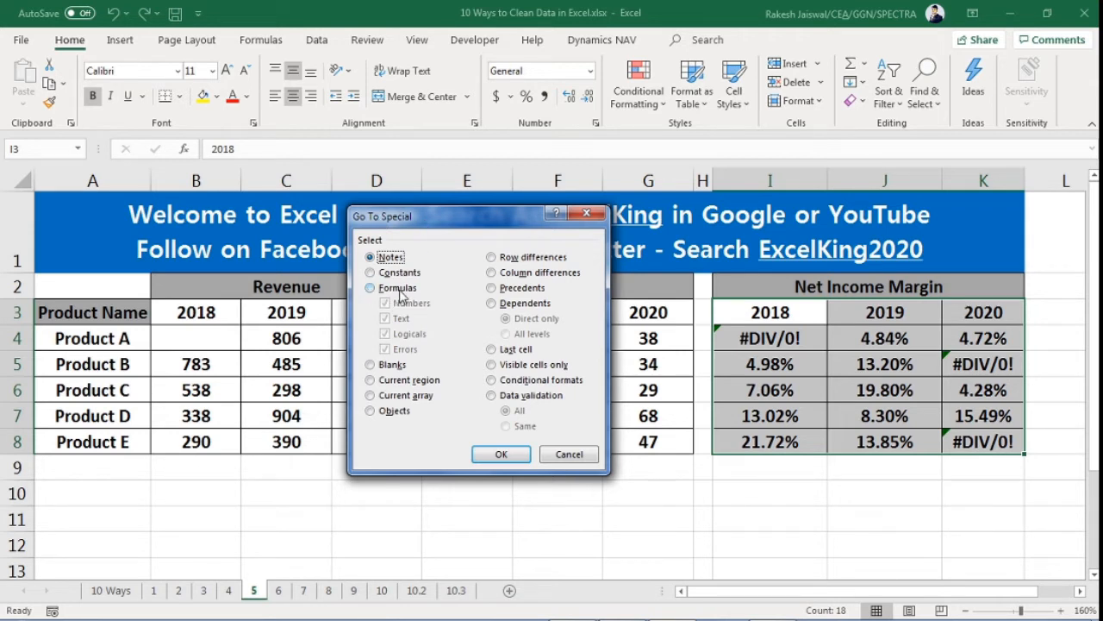
left_click(370, 288)
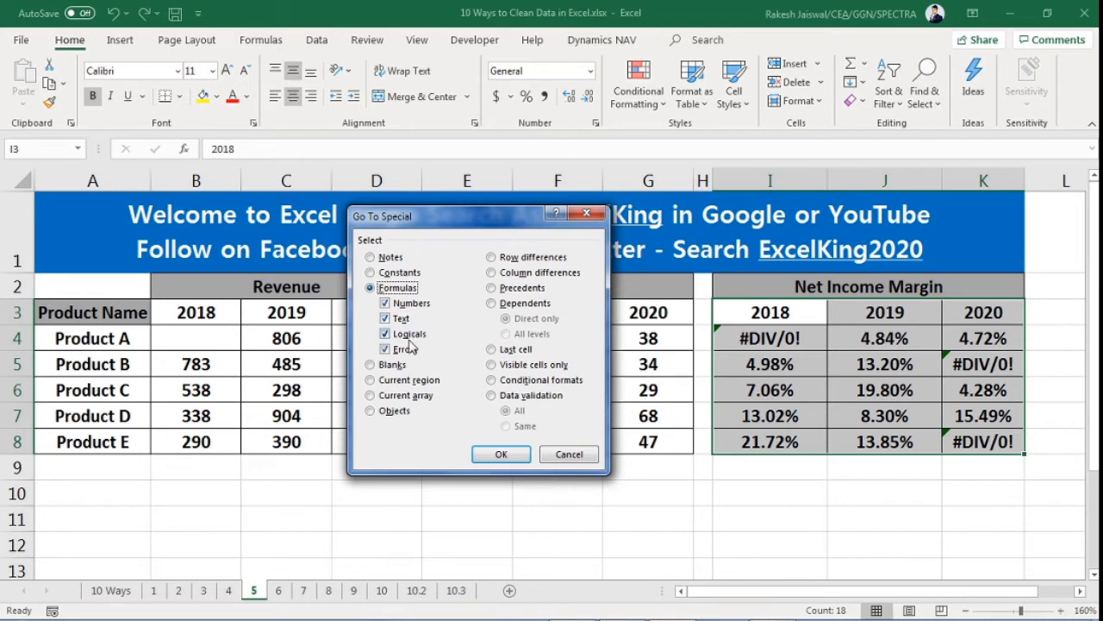
left_click(384, 303)
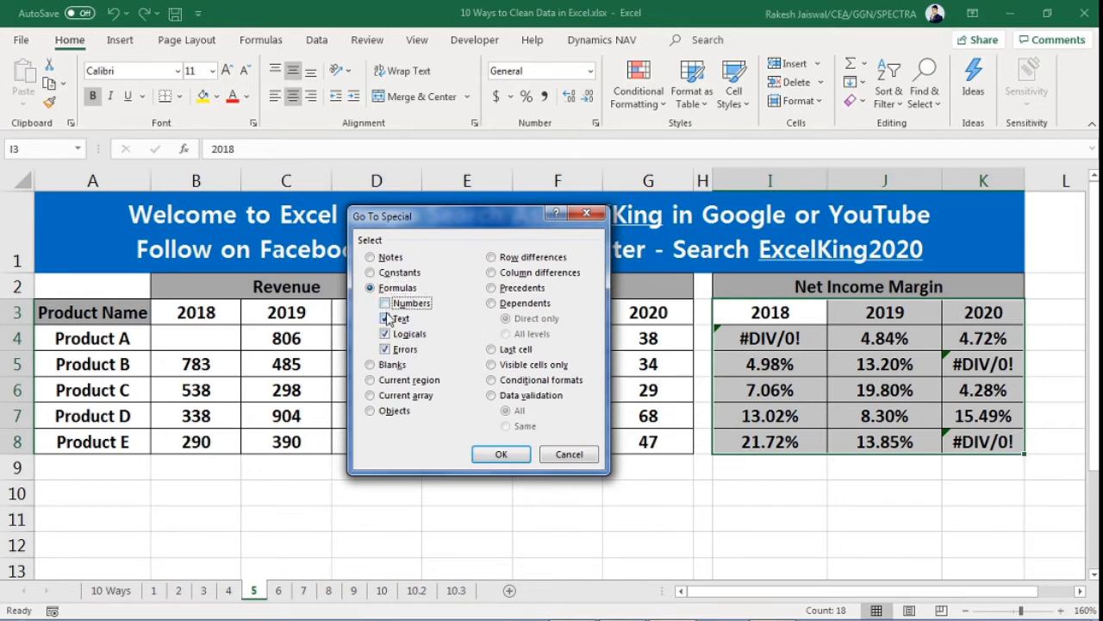
left_click(385, 319)
left_click(385, 334)
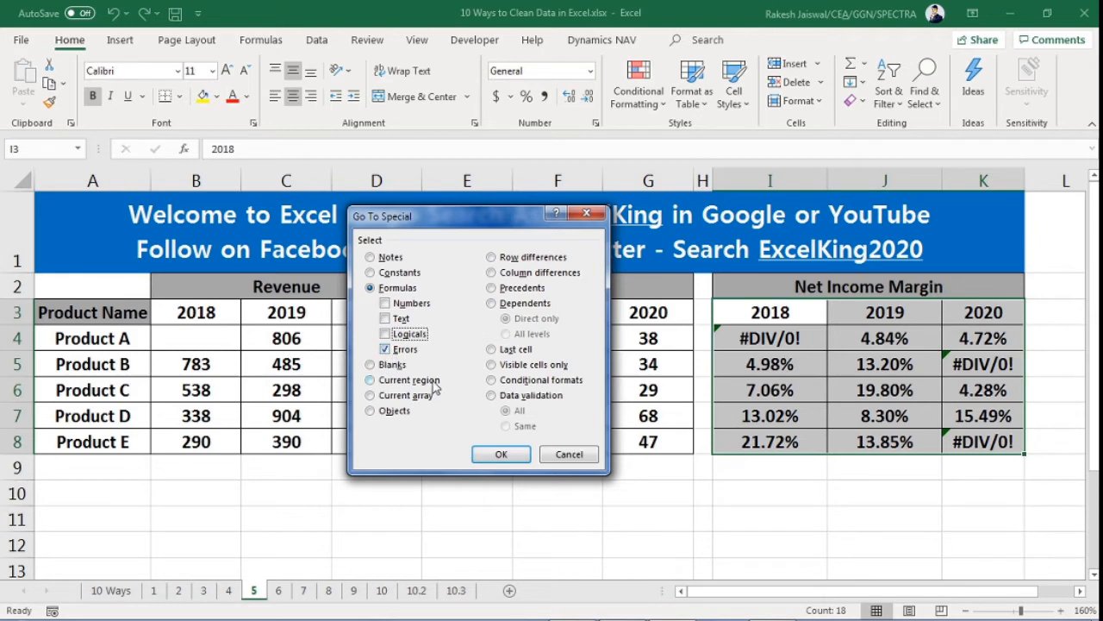
left_click(500, 454)
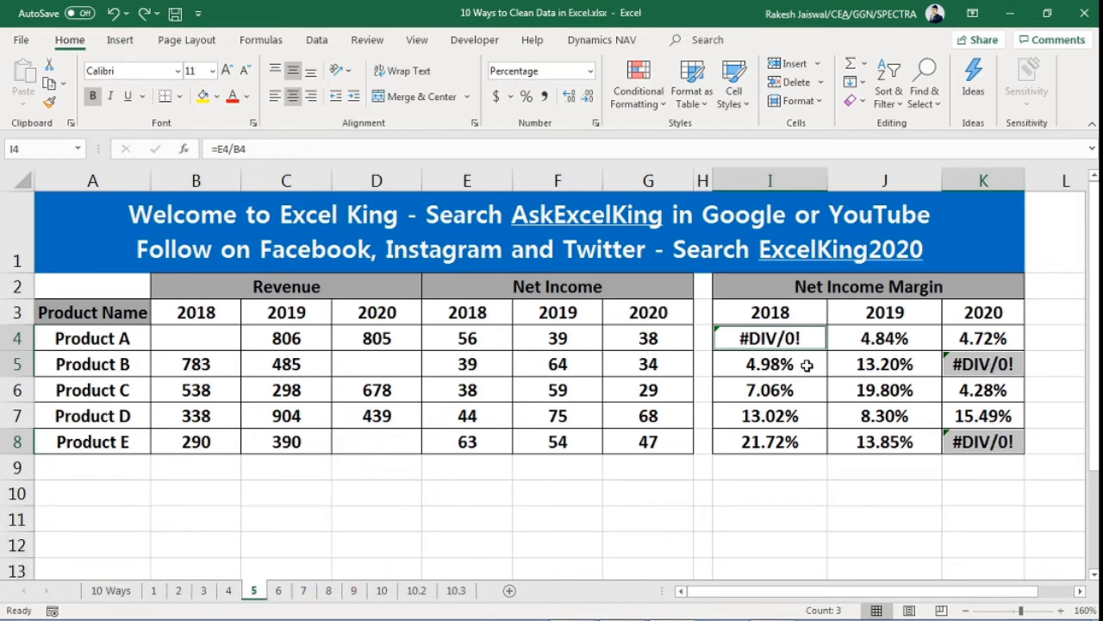
Fill all the selected error cells in the Net Income Margin table with NA in one entry
double_click(791, 342)
type("NA")
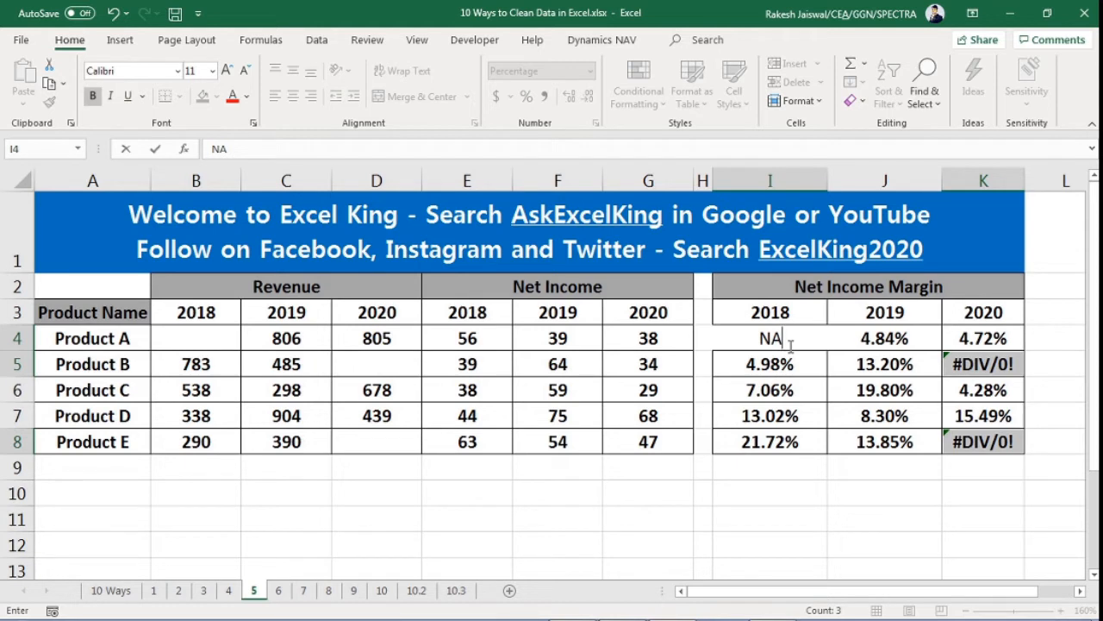
key("ctrl+Return")
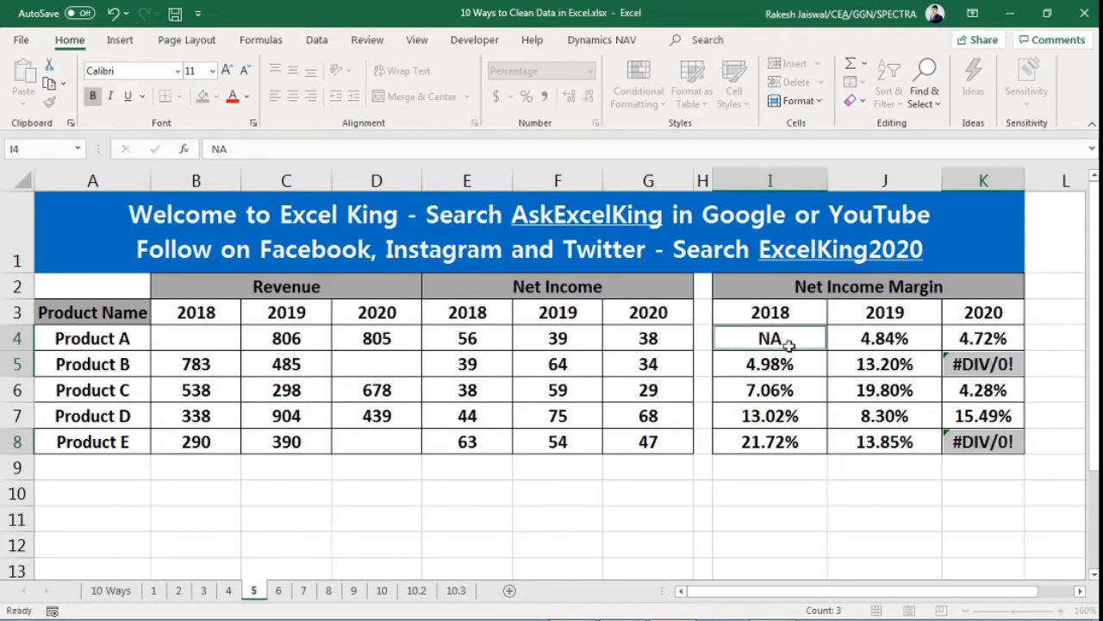
Check the contents of cells I4, K5 and K8 in the Net Income Margin table
left_click(1012, 366)
left_click(992, 444)
left_click(997, 366)
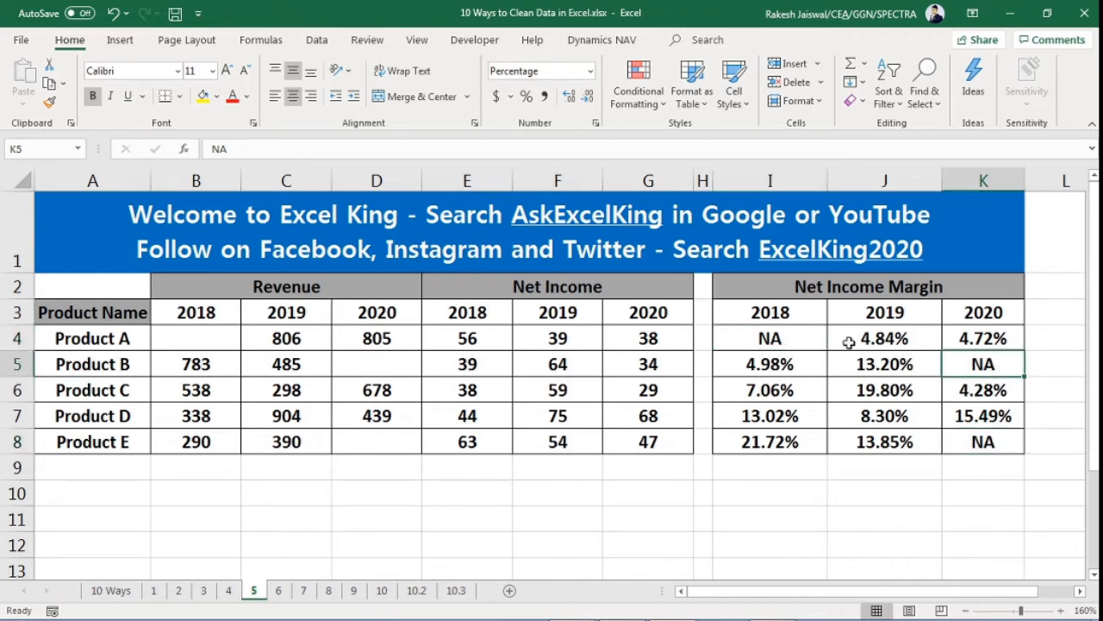
left_click(811, 338)
left_click(995, 373)
left_click(996, 451)
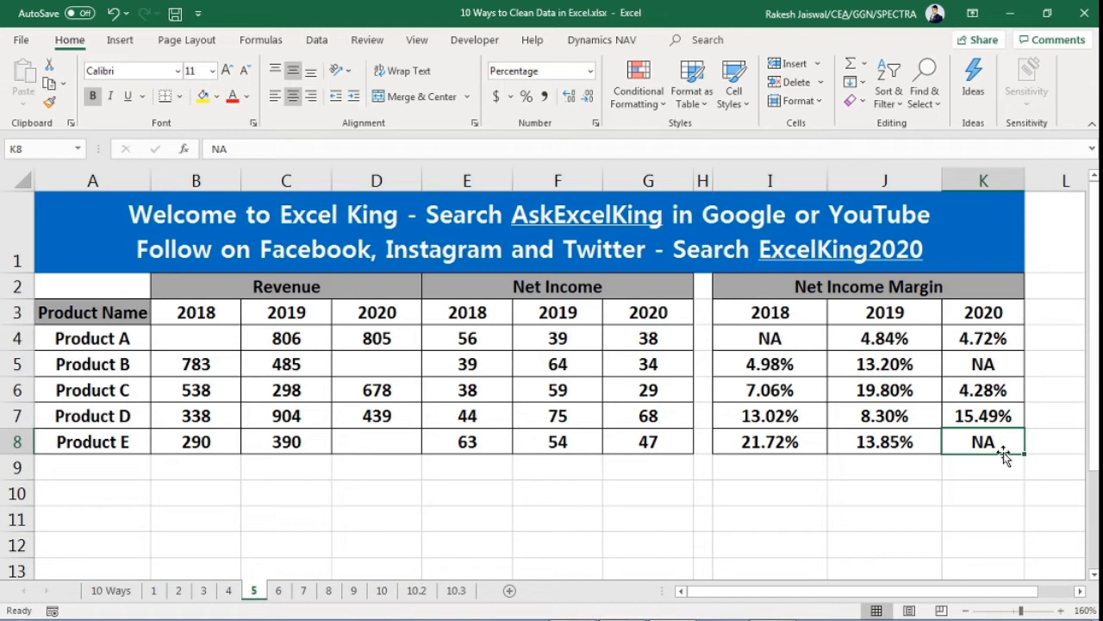
left_click(770, 339)
left_click(957, 365)
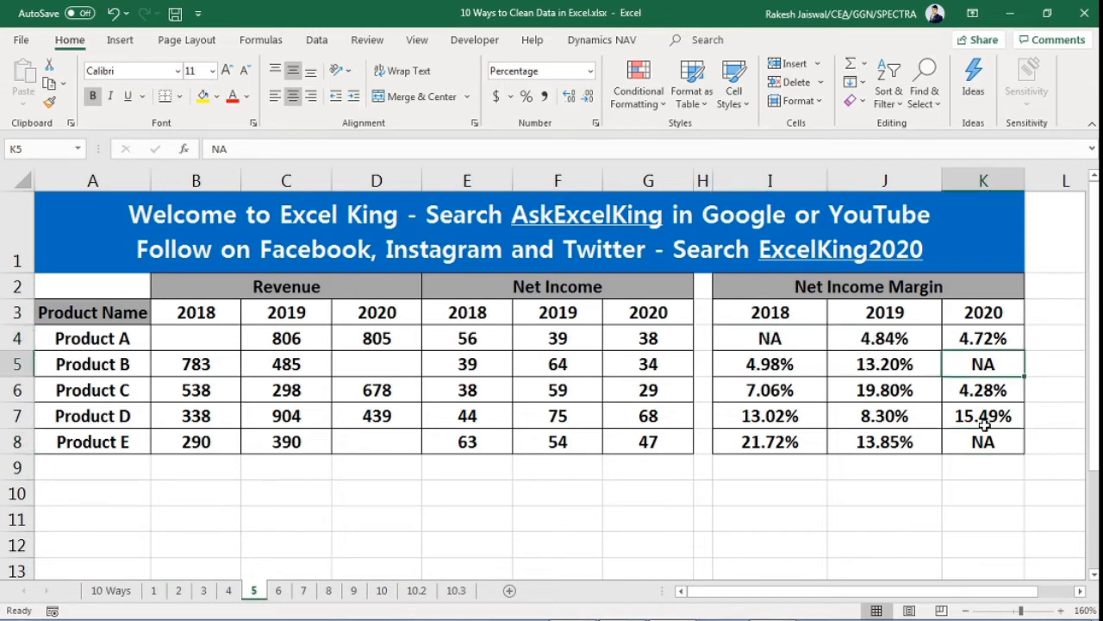
left_click(985, 437)
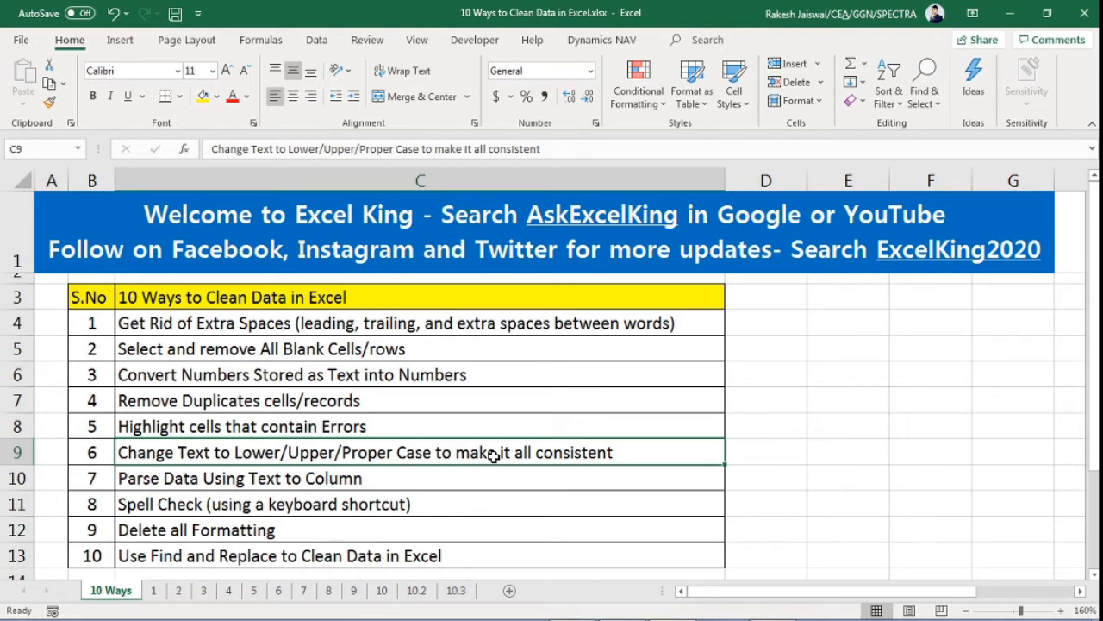
Open sheet 6 and examine the letter case of the Text column entries in A3:A5
left_click(279, 590)
left_click(248, 468)
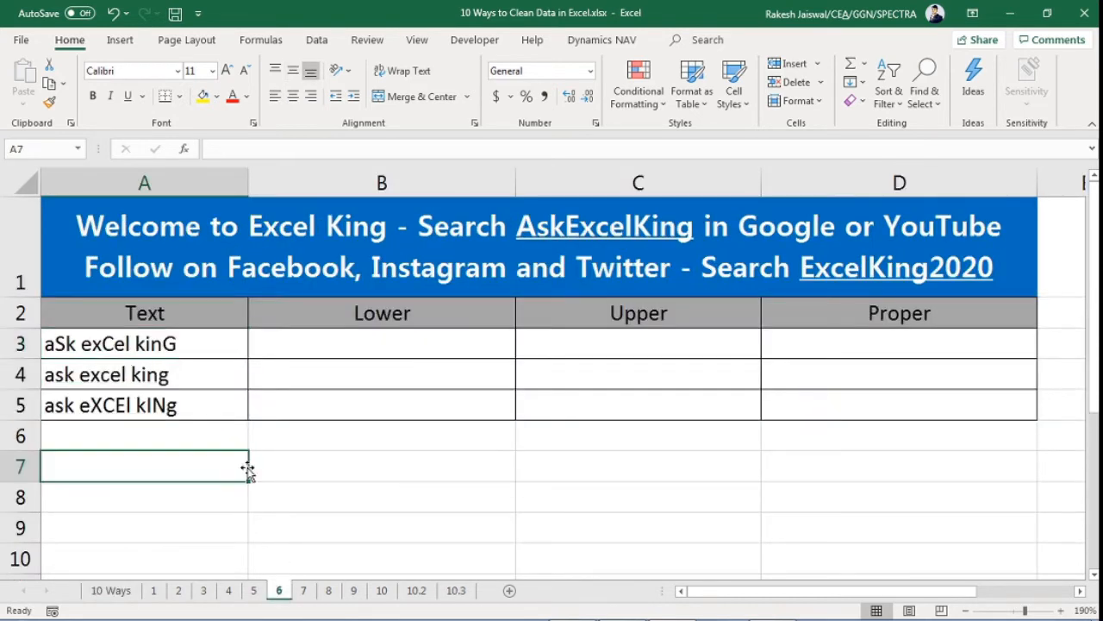
left_click(175, 345)
left_click(182, 376)
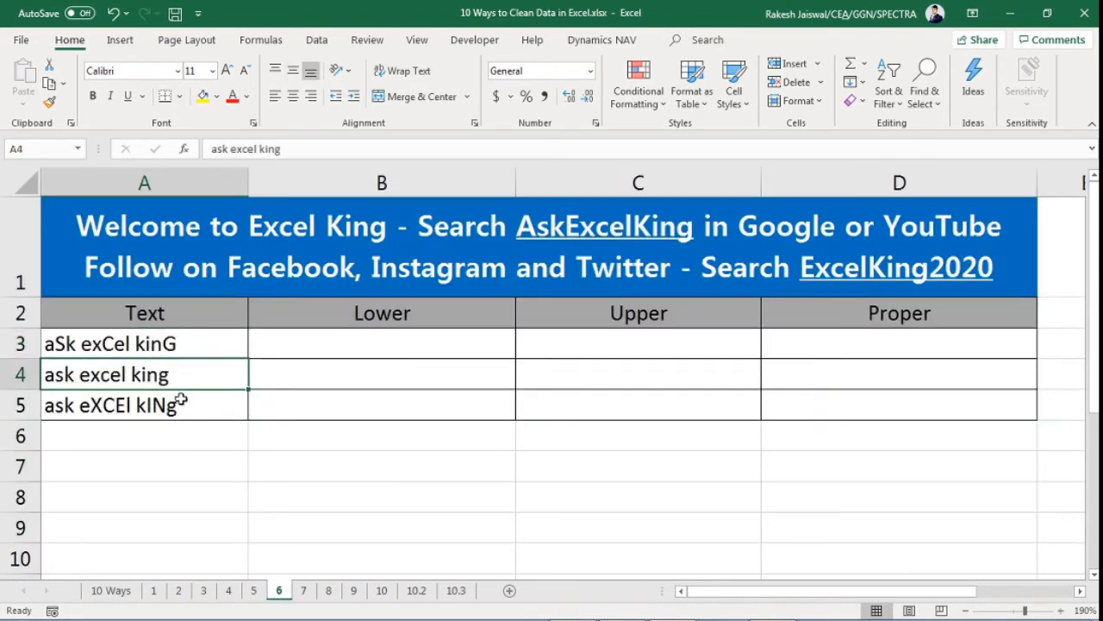
left_click(181, 402)
left_click(178, 350)
left_click(217, 377)
left_click(197, 406)
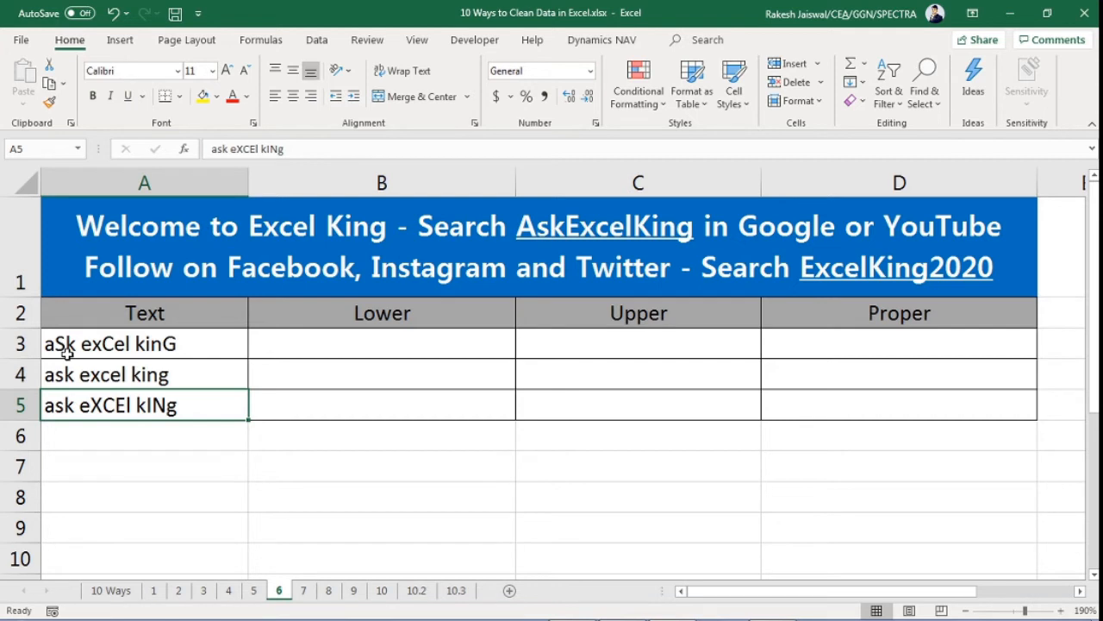
left_click(54, 376)
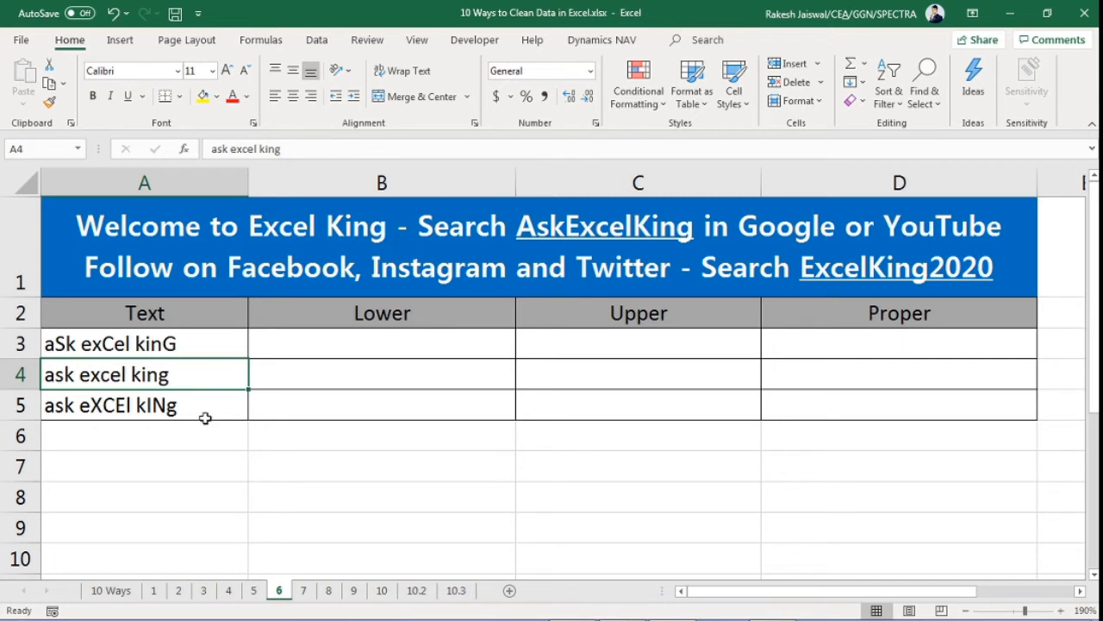
left_click(165, 343)
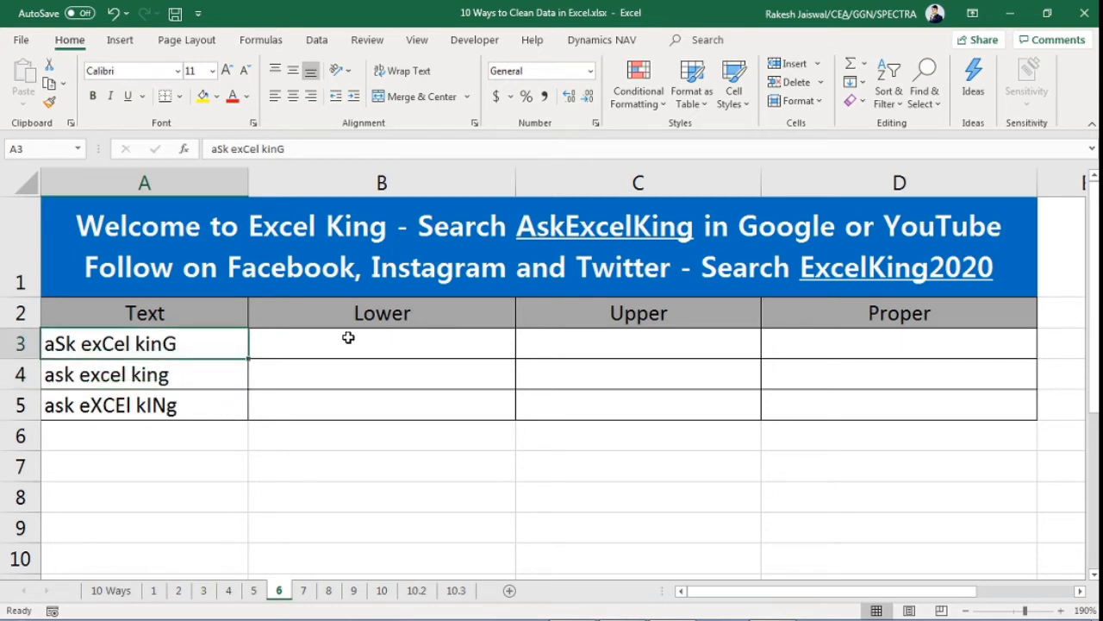
Review the first cells under the Lower, Upper and Proper headings, B3, C3 and D3
left_click(348, 337)
left_click(583, 344)
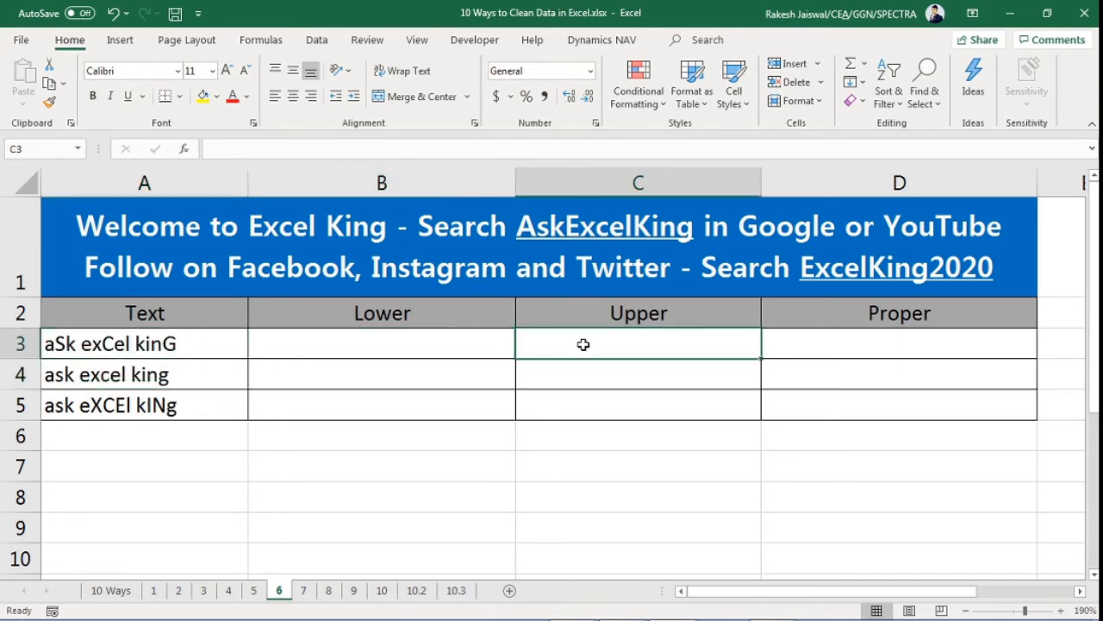
left_click(833, 345)
left_click(480, 349)
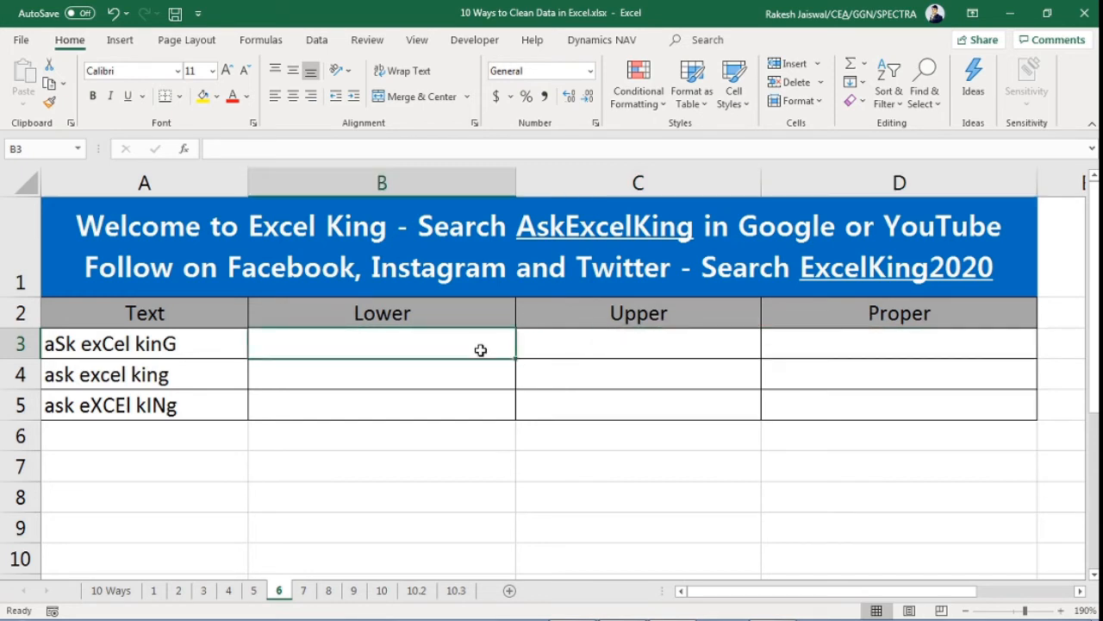
left_click(605, 351)
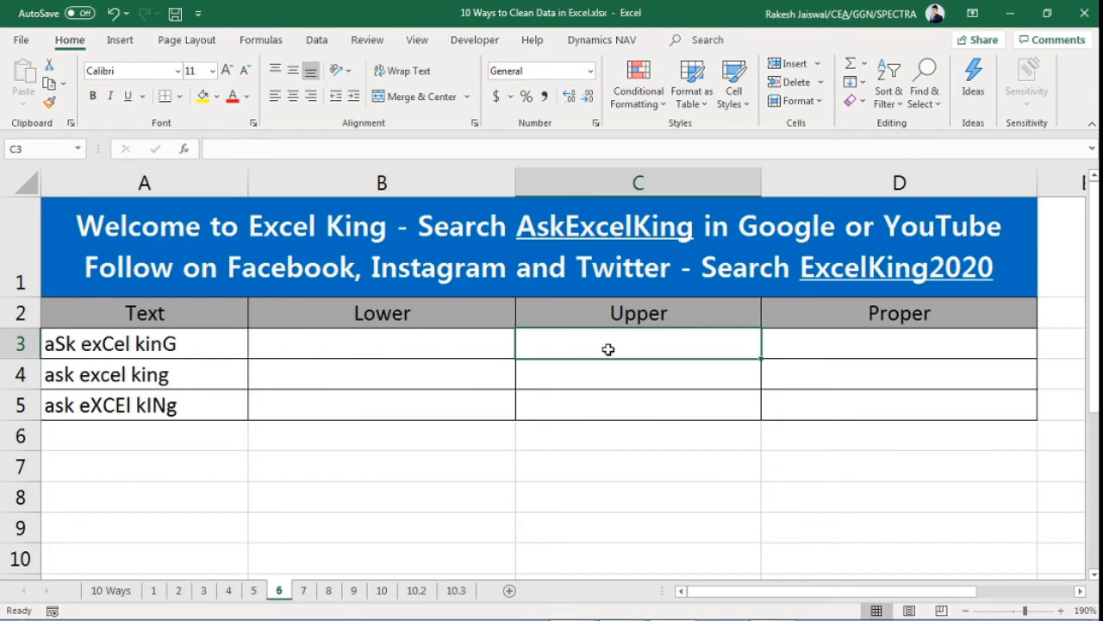
left_click(894, 332)
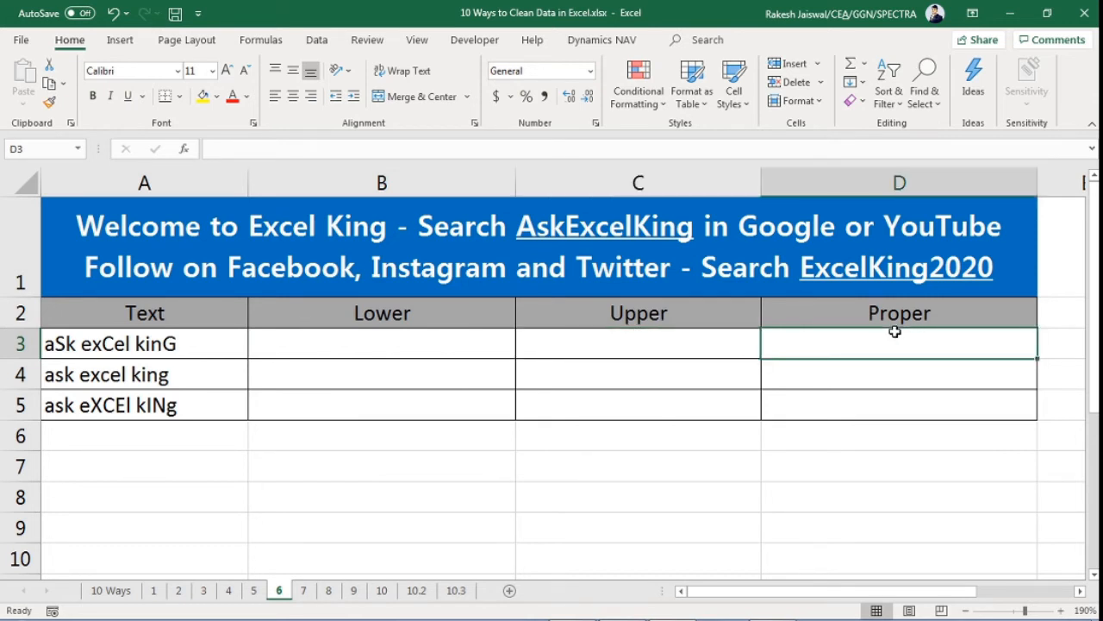
left_click(738, 349)
Enter =LOWER(A3) in B3 and fill the formula down to B5
left_click(468, 342)
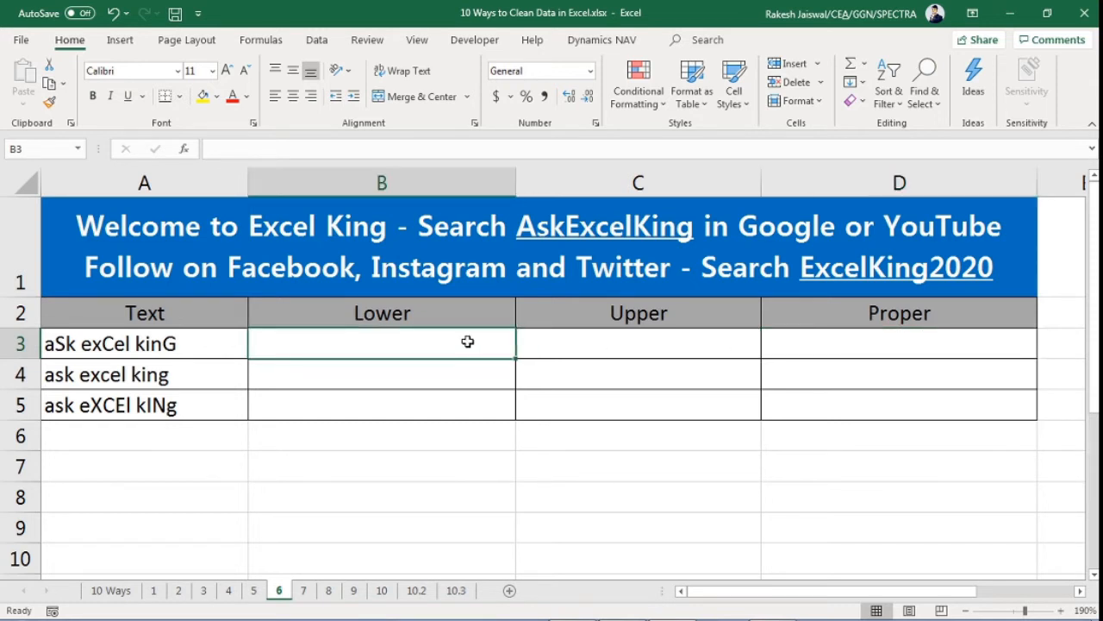
type("=low")
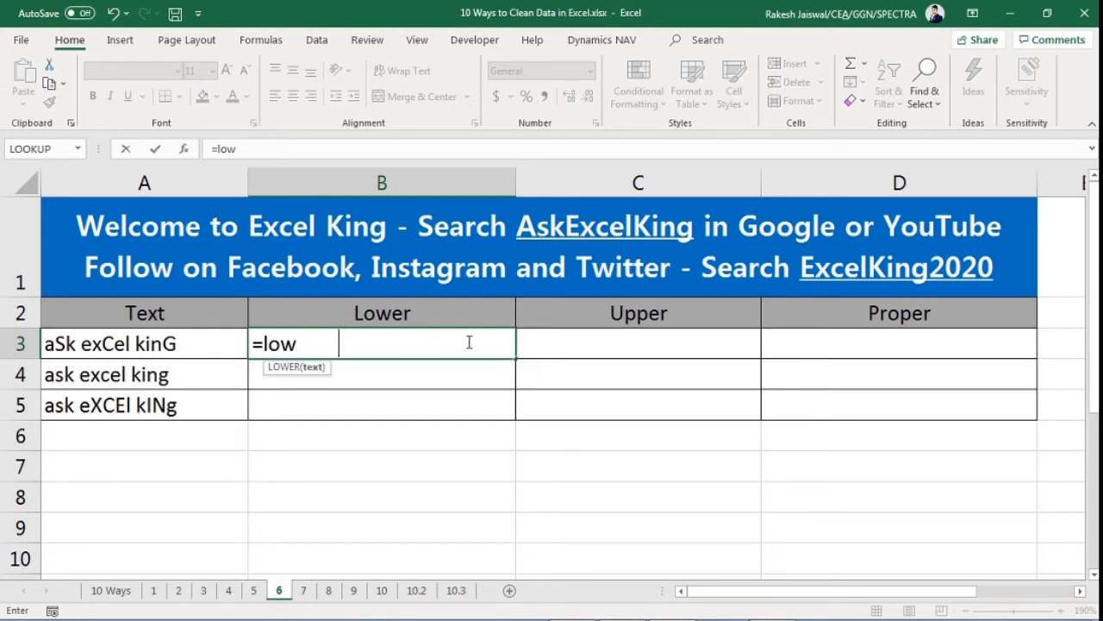
key("Tab")
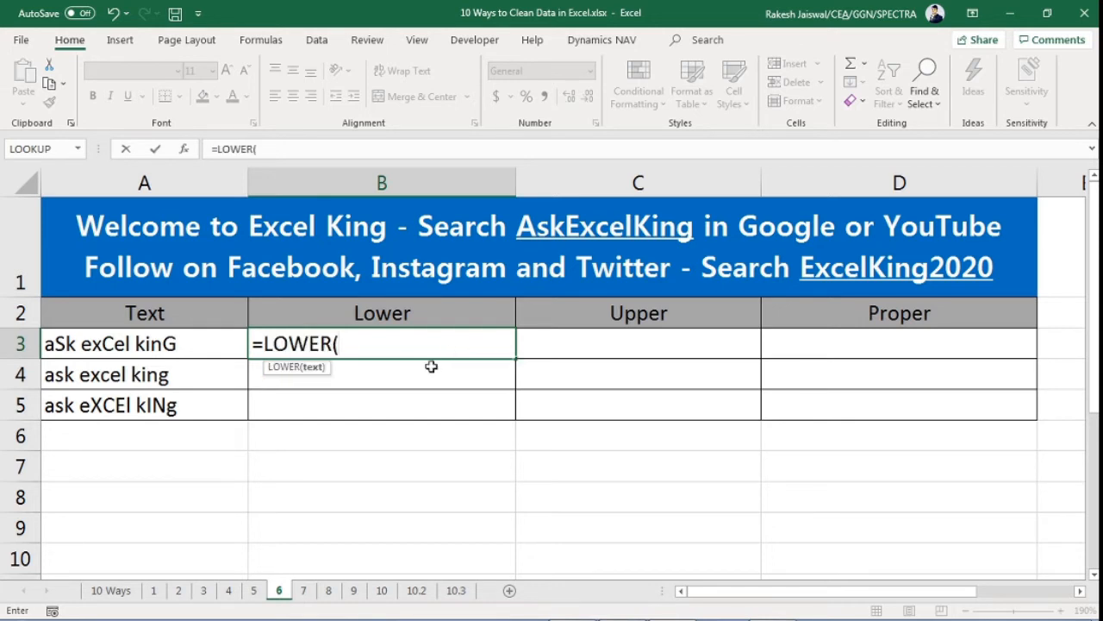
left_click(177, 343)
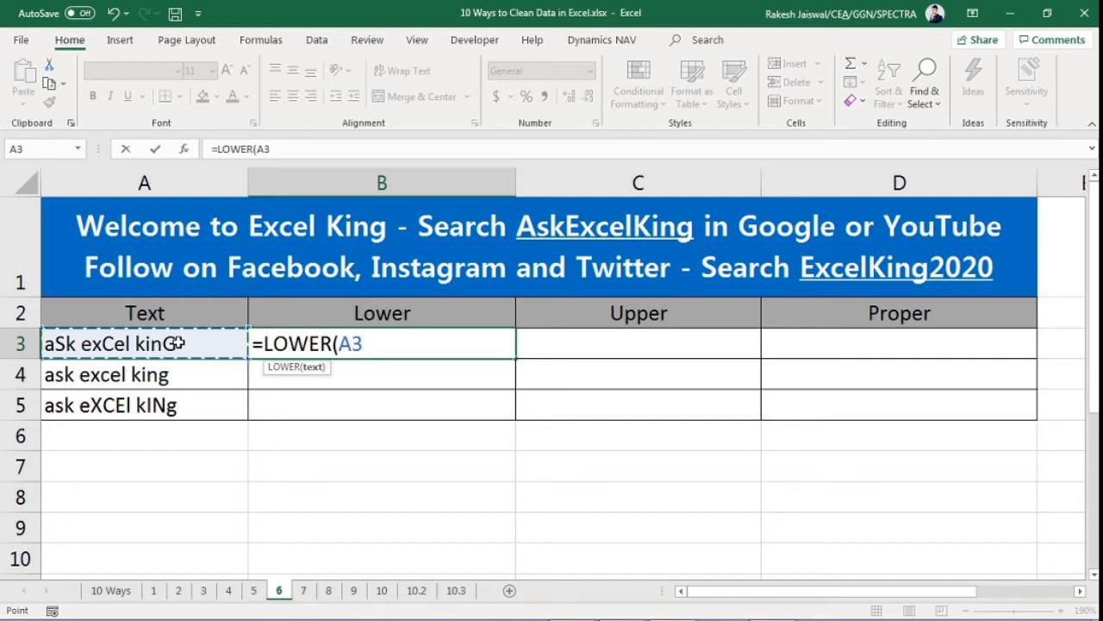
key("Return")
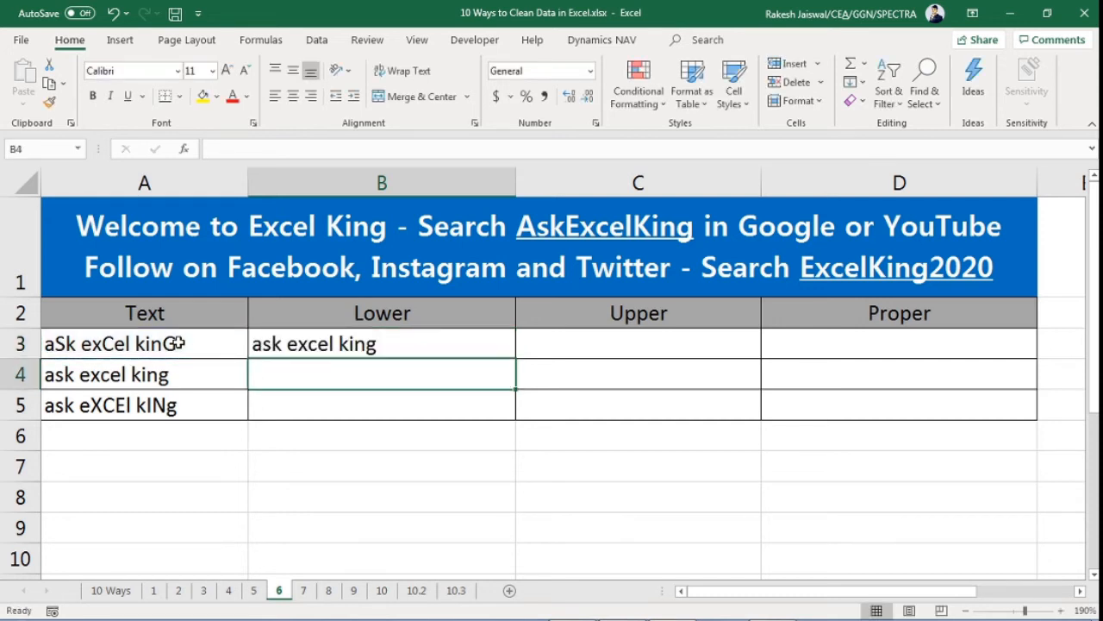
left_click(426, 345)
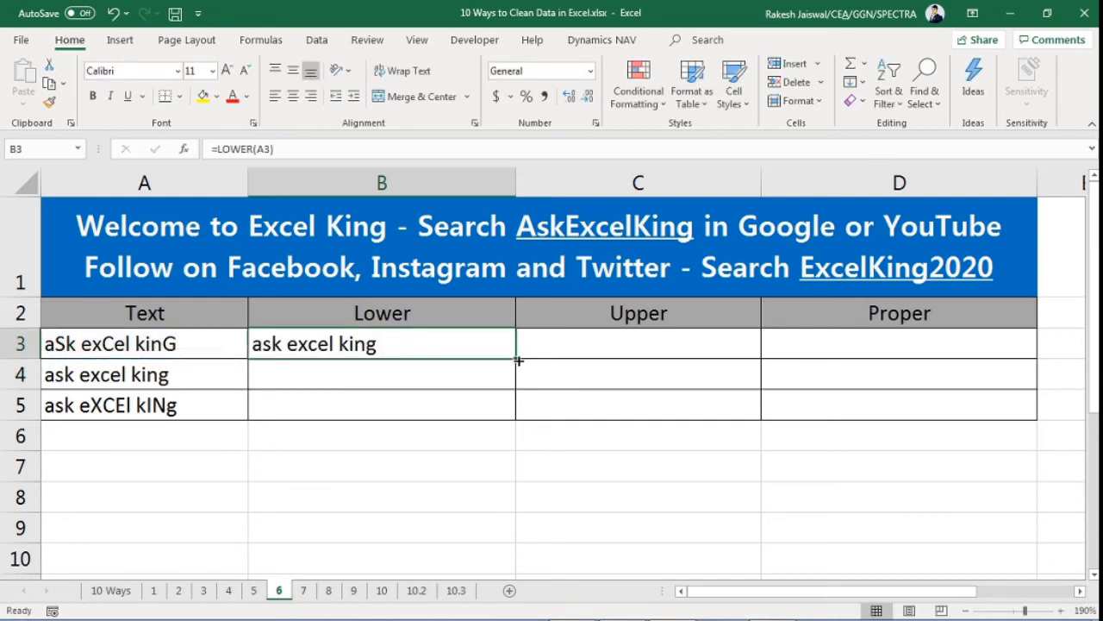
left_click_drag(518, 360, 517, 423)
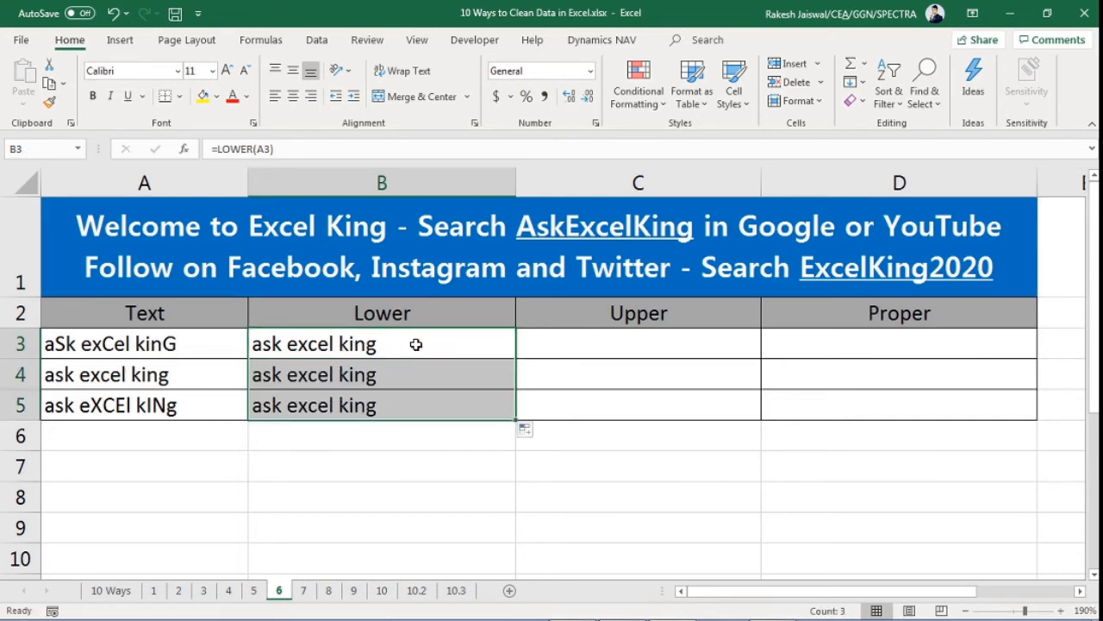
Enter =UPPER(A3) in C3 and fill the formula down to C5
left_click(673, 340)
type("=up")
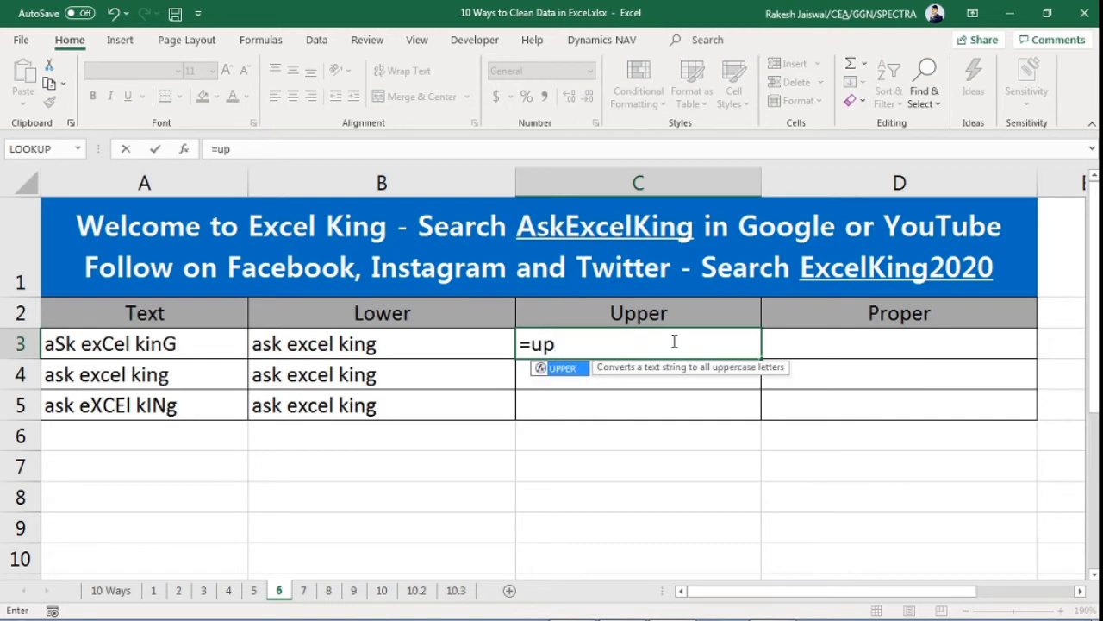
key("Tab")
key("Left")
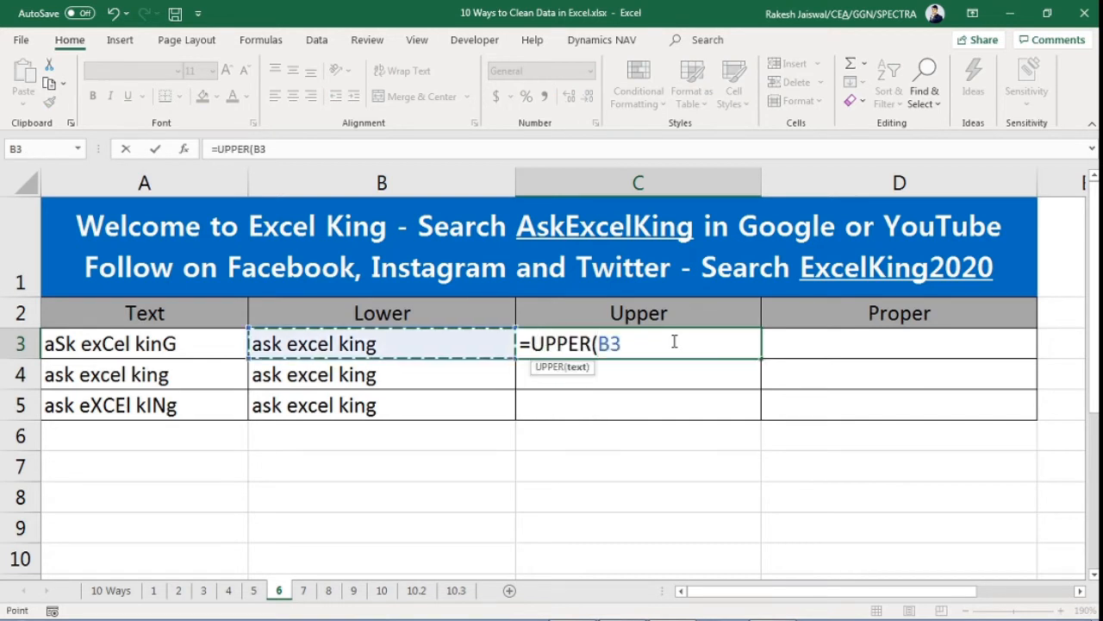
key("Left")
key("Return")
left_click(672, 343)
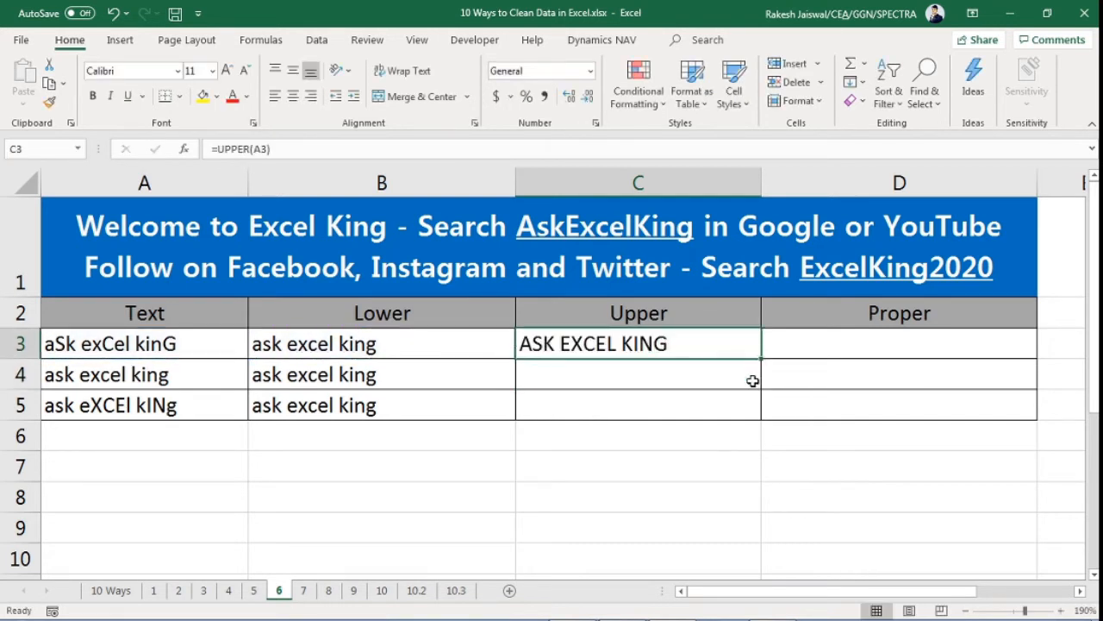
left_click_drag(762, 358, 765, 421)
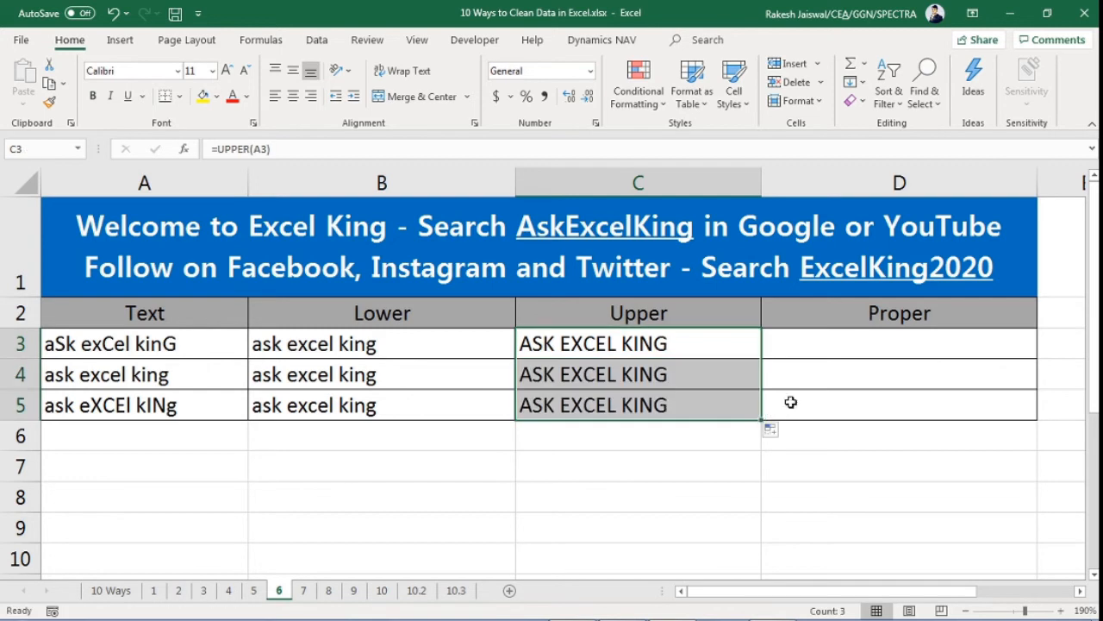
Enter =PROPER(A3) in D3 and fill the formula down to D5
left_click(845, 341)
type("=pr")
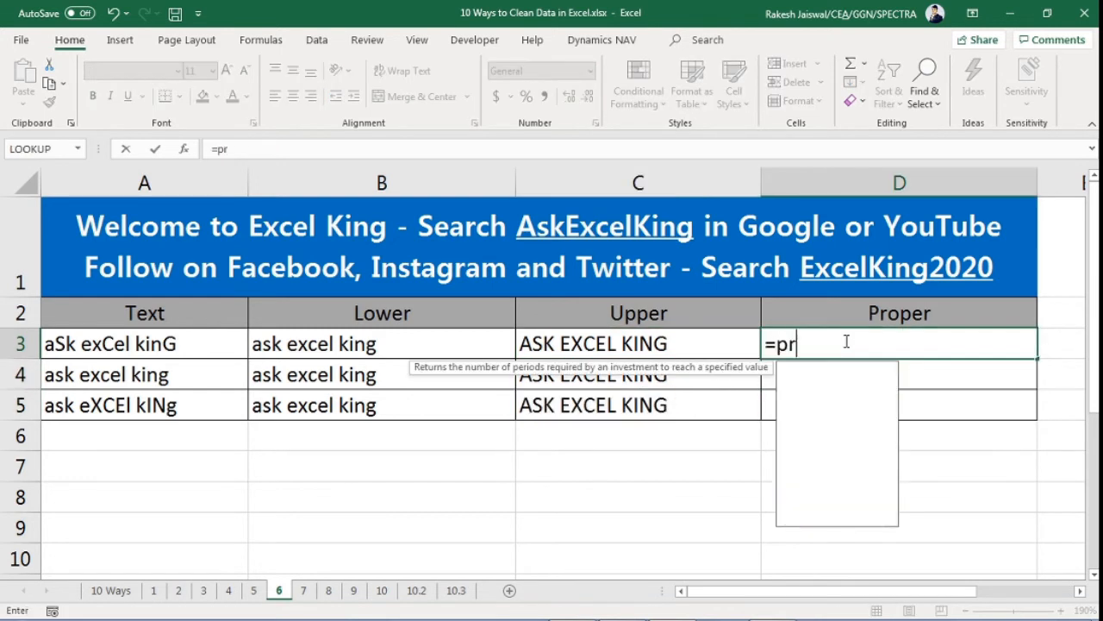
type("op")
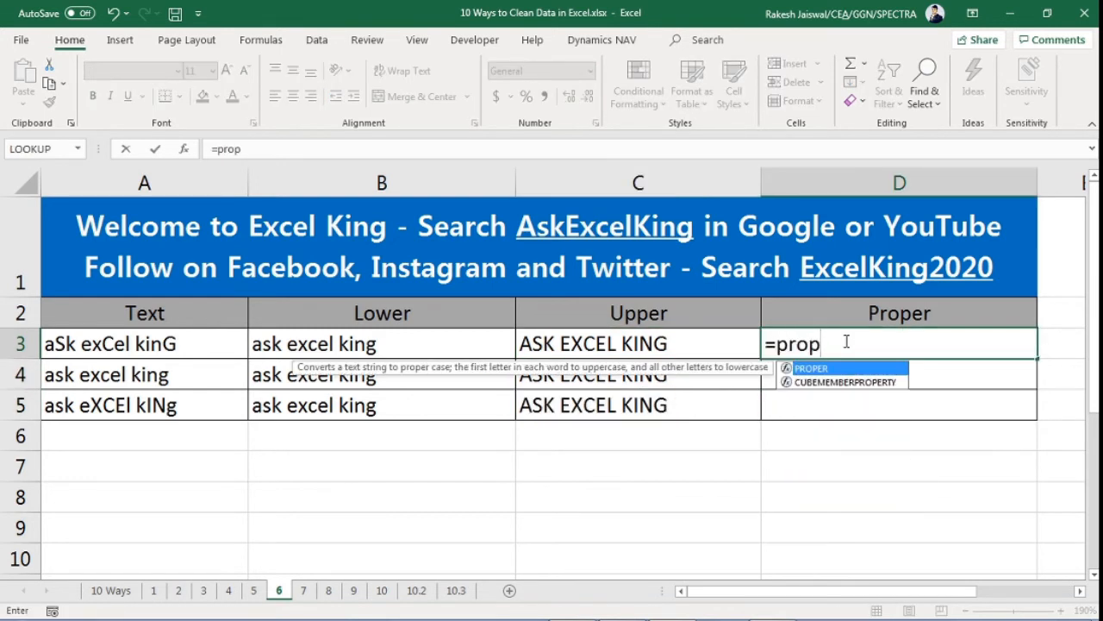
key("Tab")
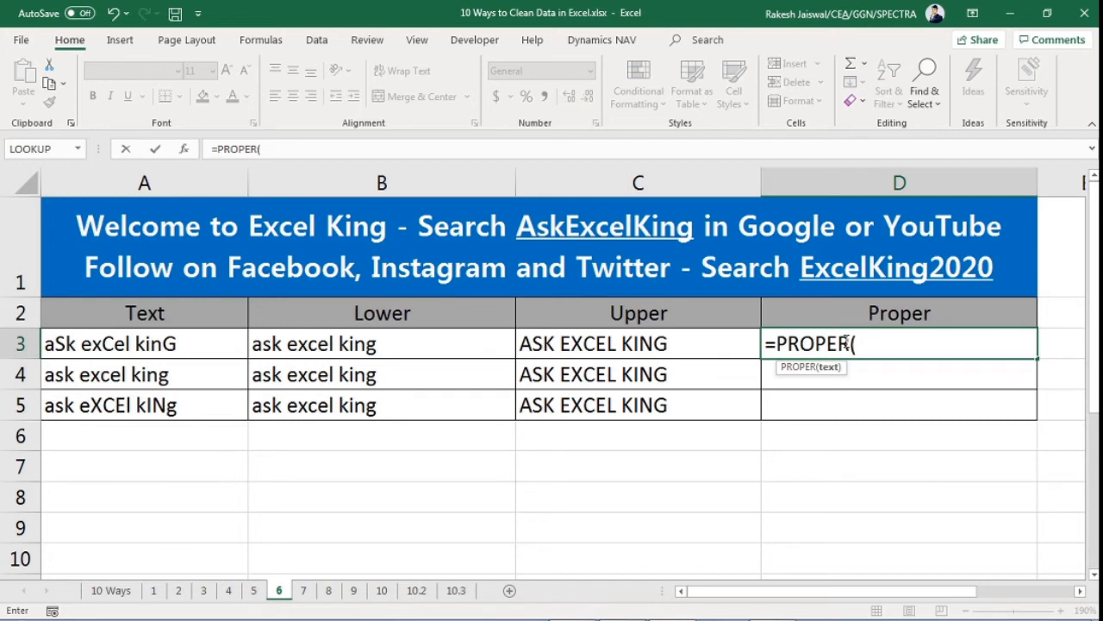
key("BackSpace")
key("BackSpace")
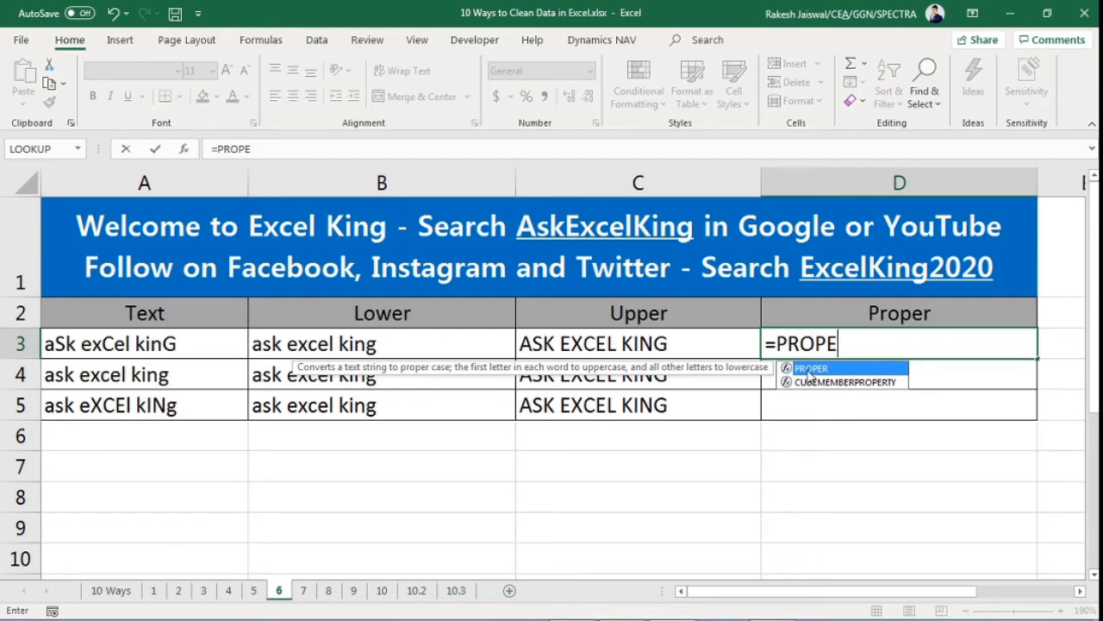
double_click(809, 372)
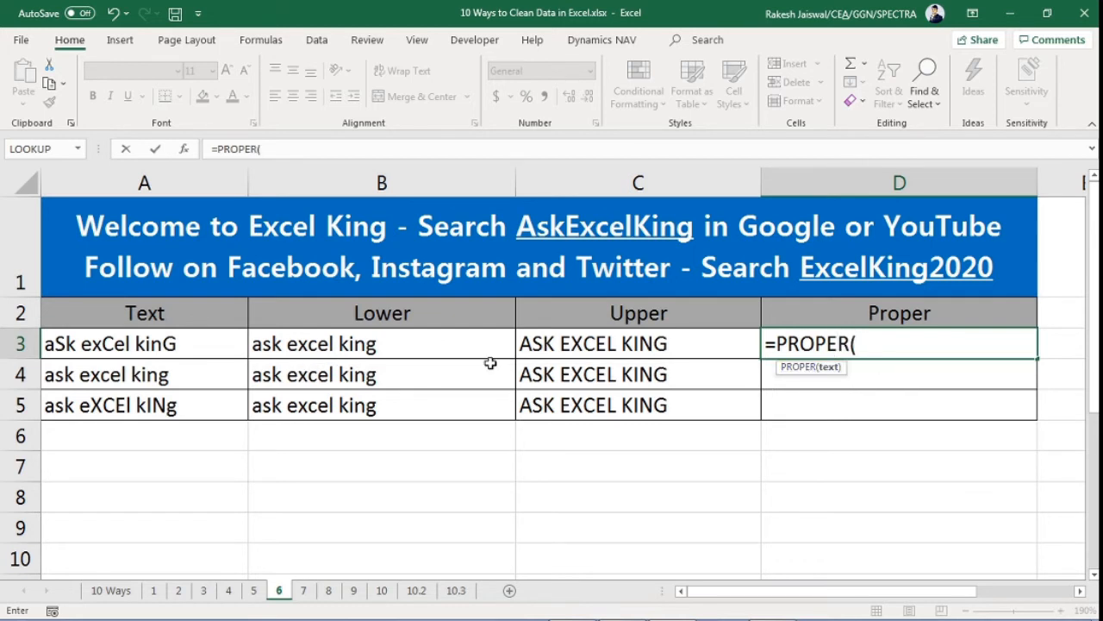
left_click(173, 344)
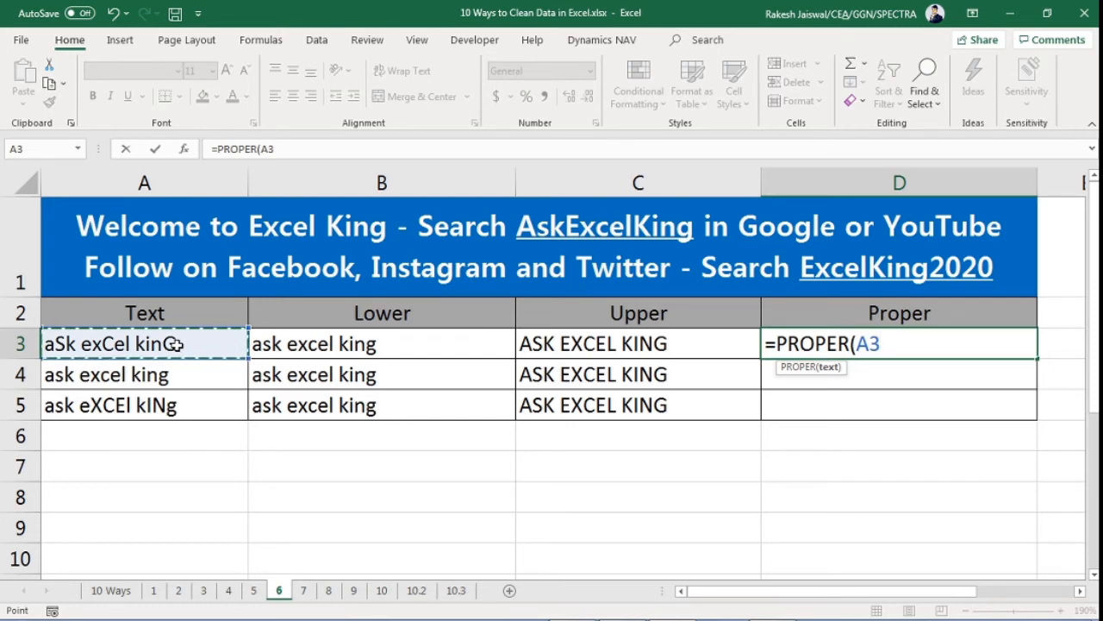
key("Return")
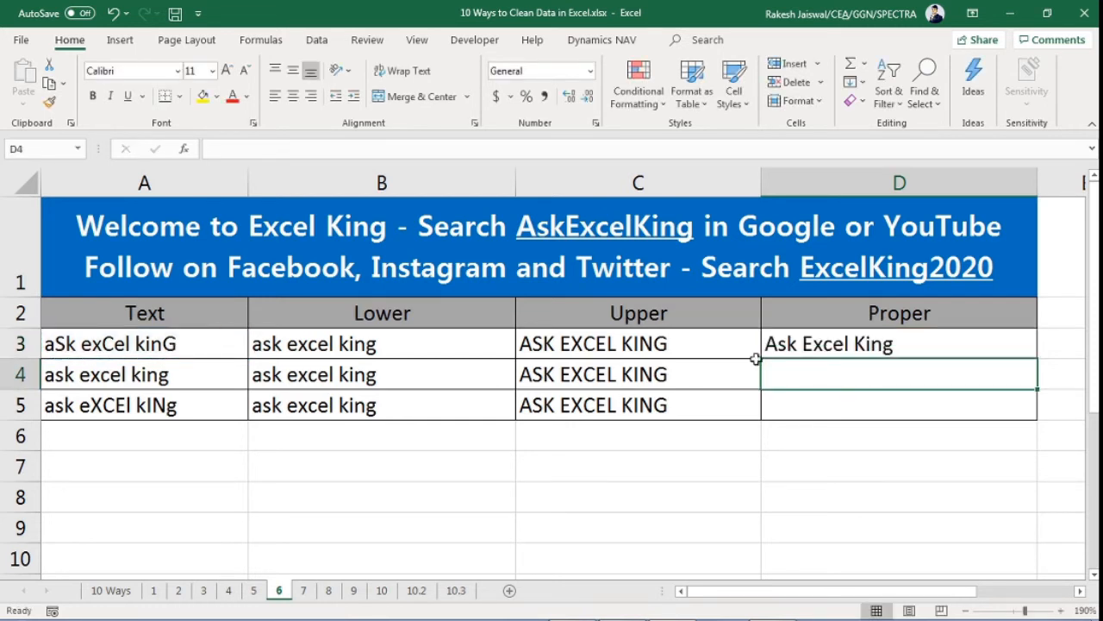
left_click(795, 343)
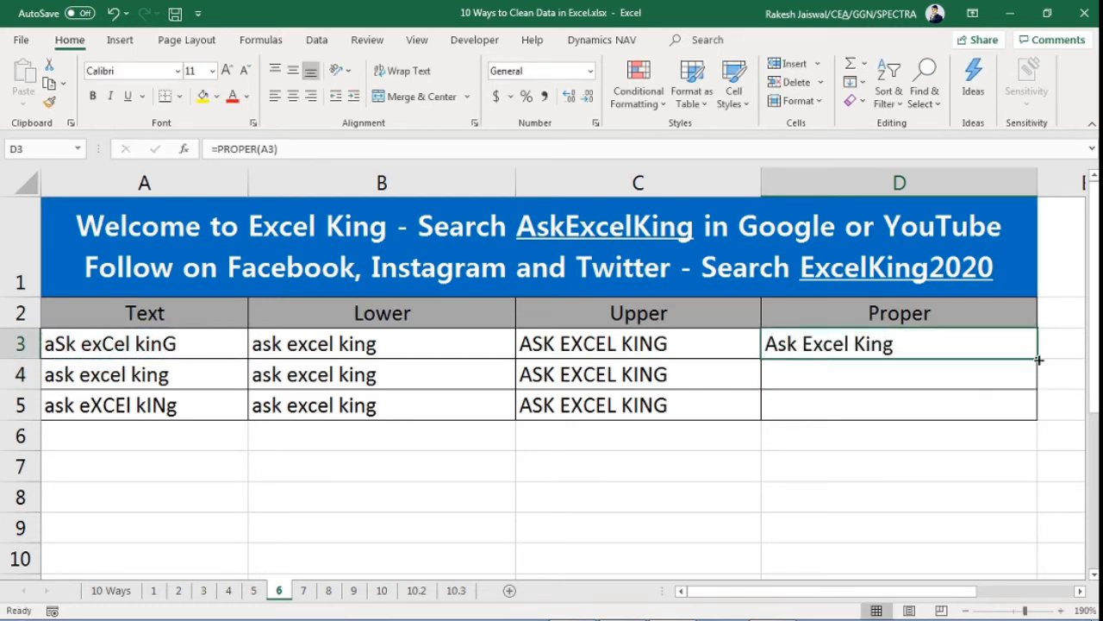
left_click_drag(1040, 360, 1034, 417)
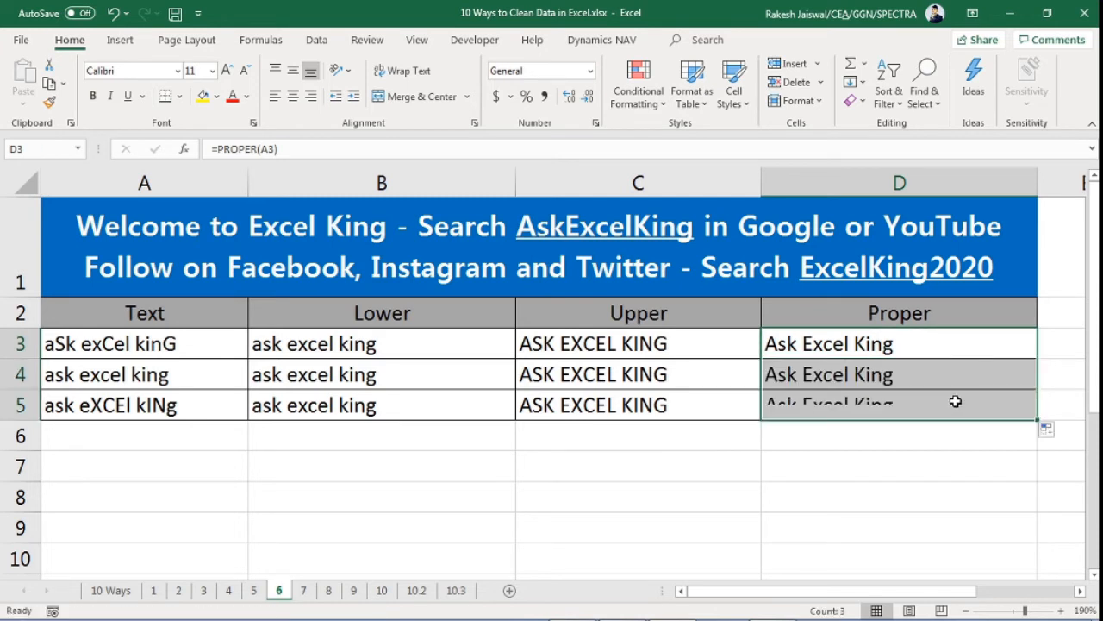
Compare the original entries in the Text column with the converted Lower and Upper results
left_click(695, 392)
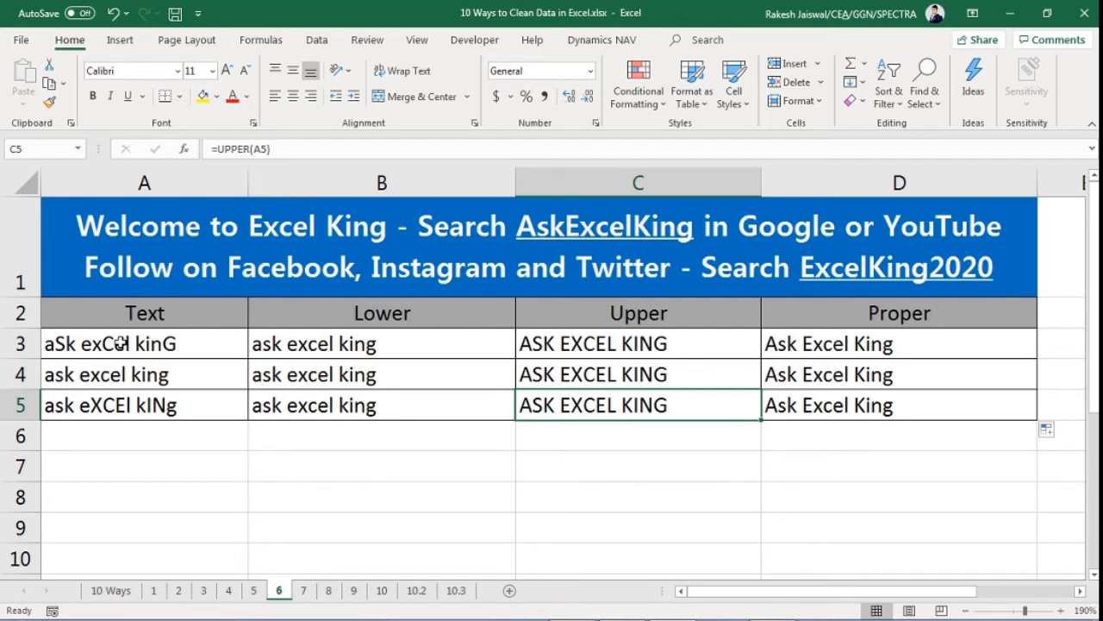
left_click_drag(166, 343, 160, 466)
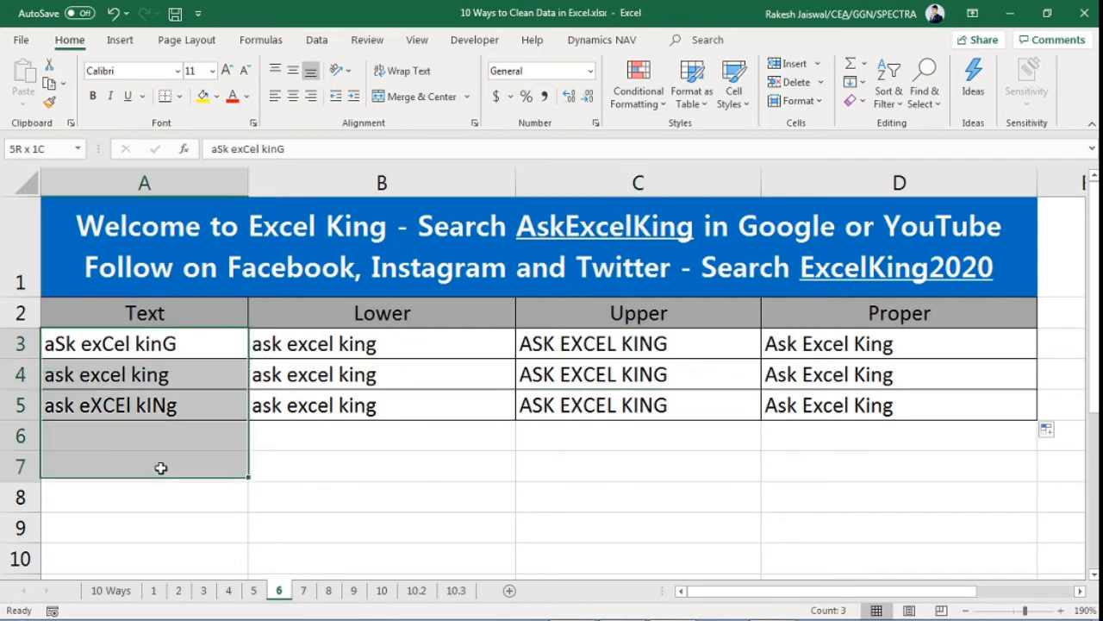
left_click(357, 345)
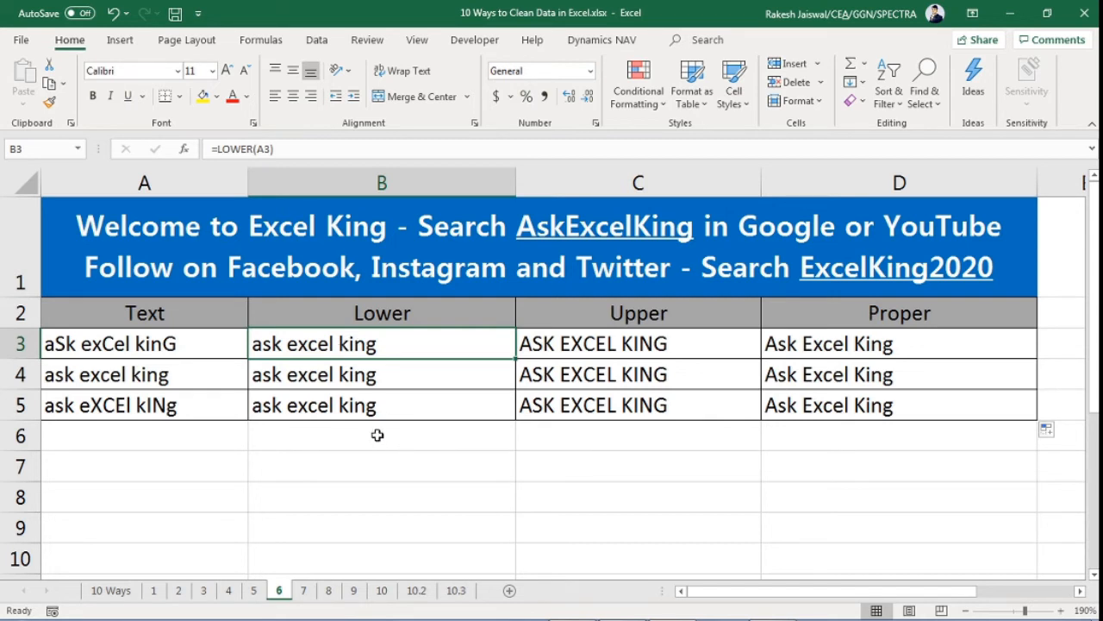
left_click(395, 412)
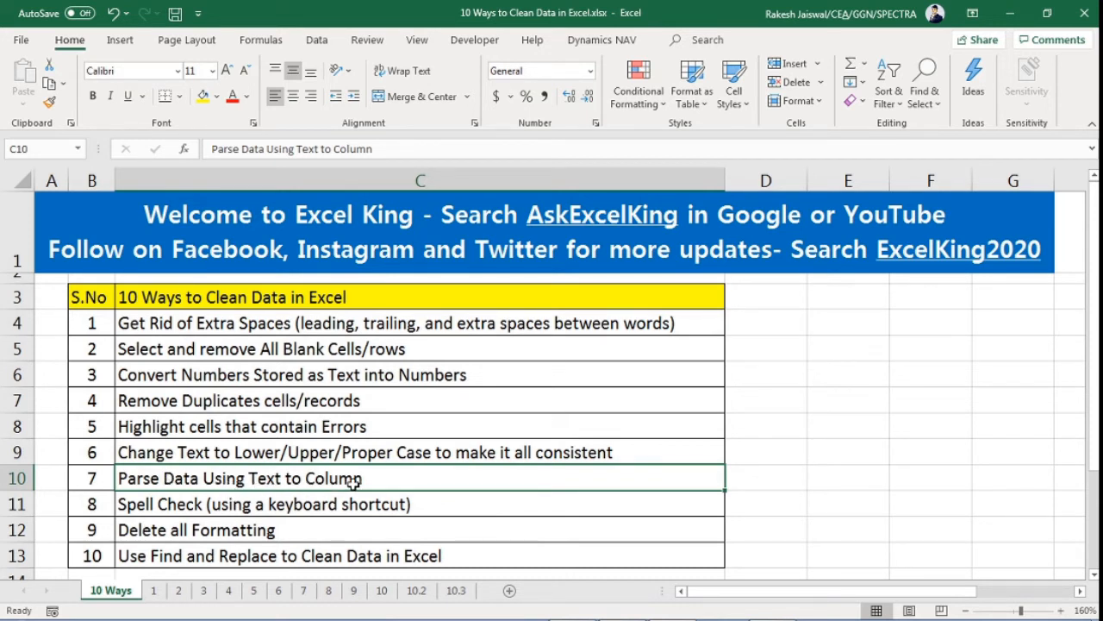
Open sheet 7 and examine how the comma-separated addresses in A3:A6 combine locality, city and country
left_click(303, 590)
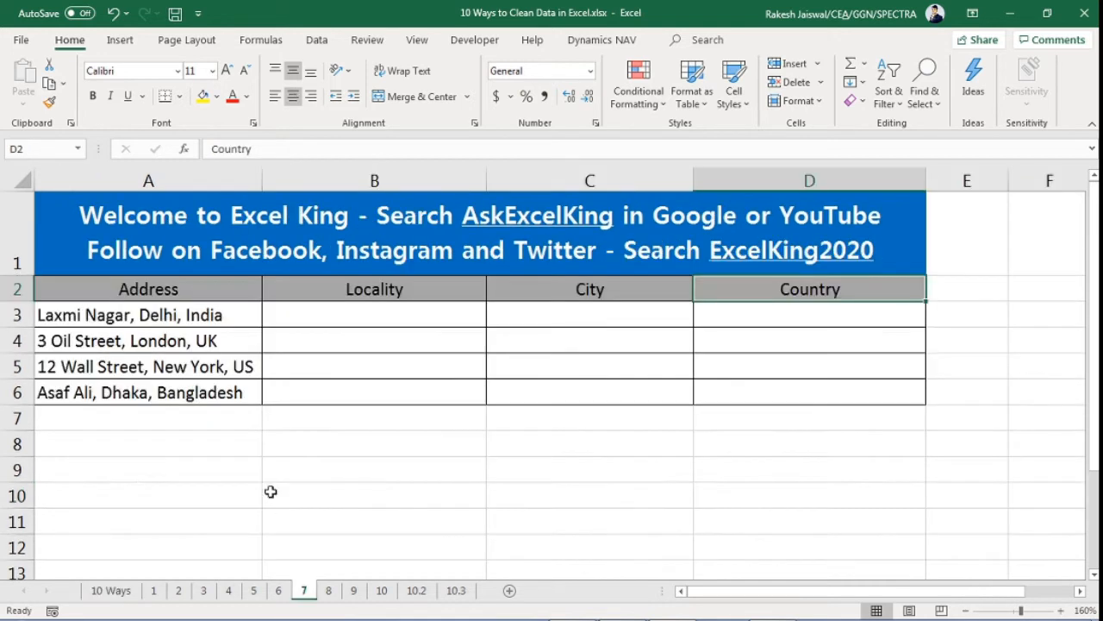
left_click(268, 479)
left_click(188, 316)
left_click(226, 336)
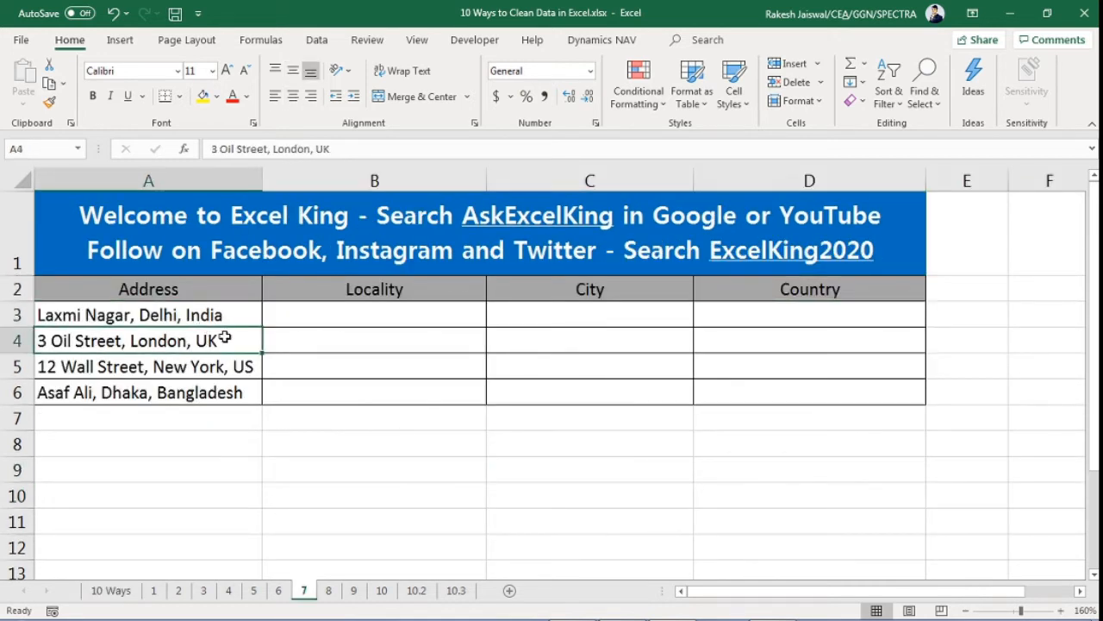
left_click(233, 366)
left_click(229, 394)
left_click(237, 317)
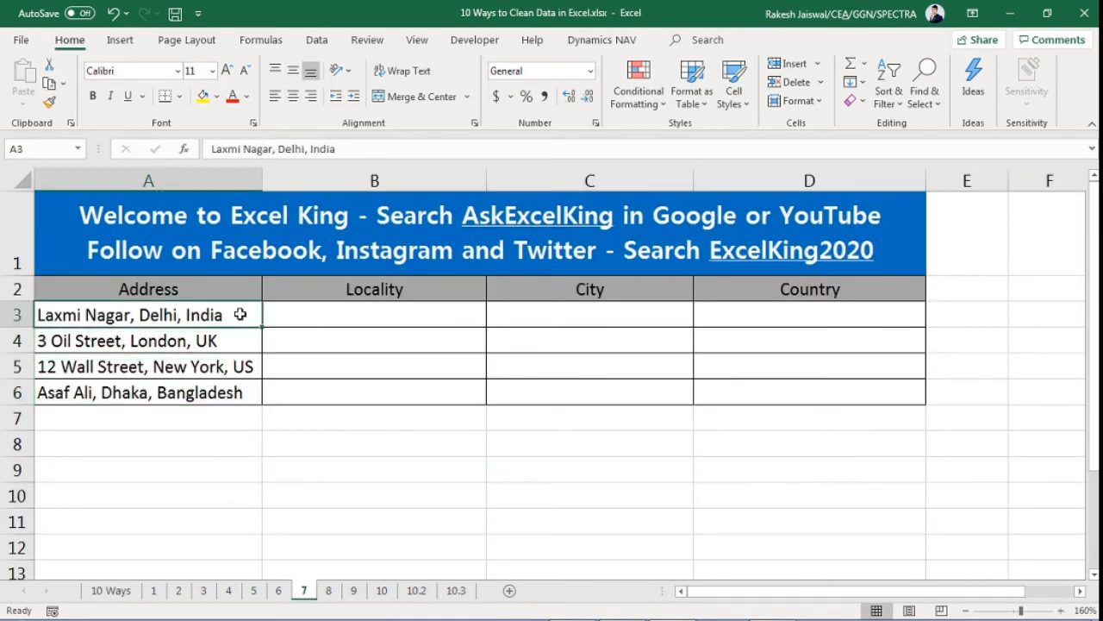
left_click(234, 341)
left_click(237, 369)
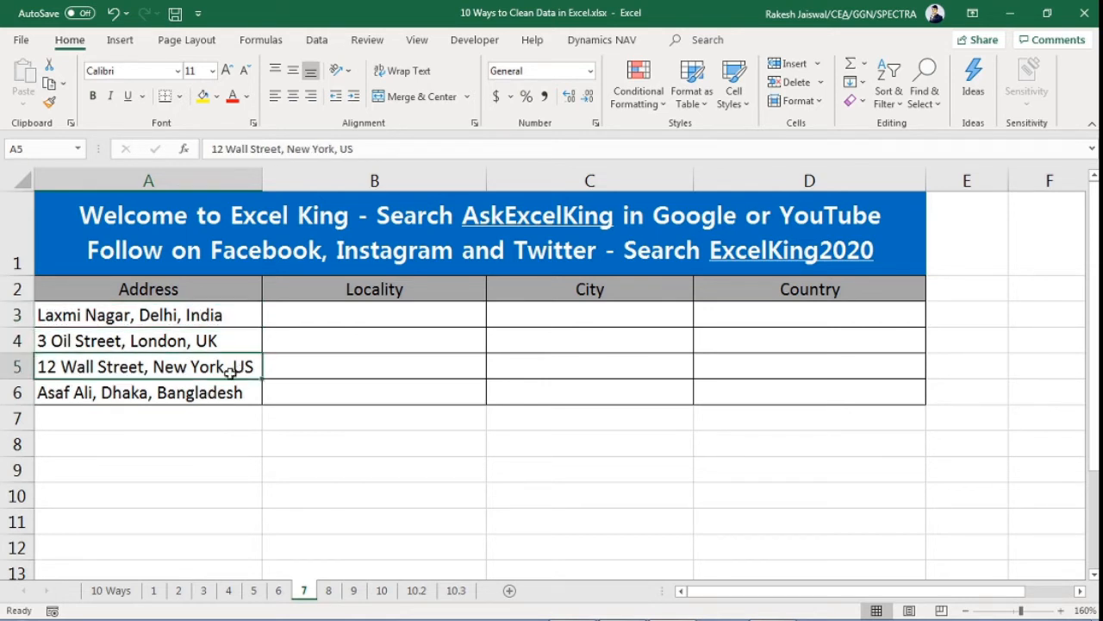
left_click(240, 316)
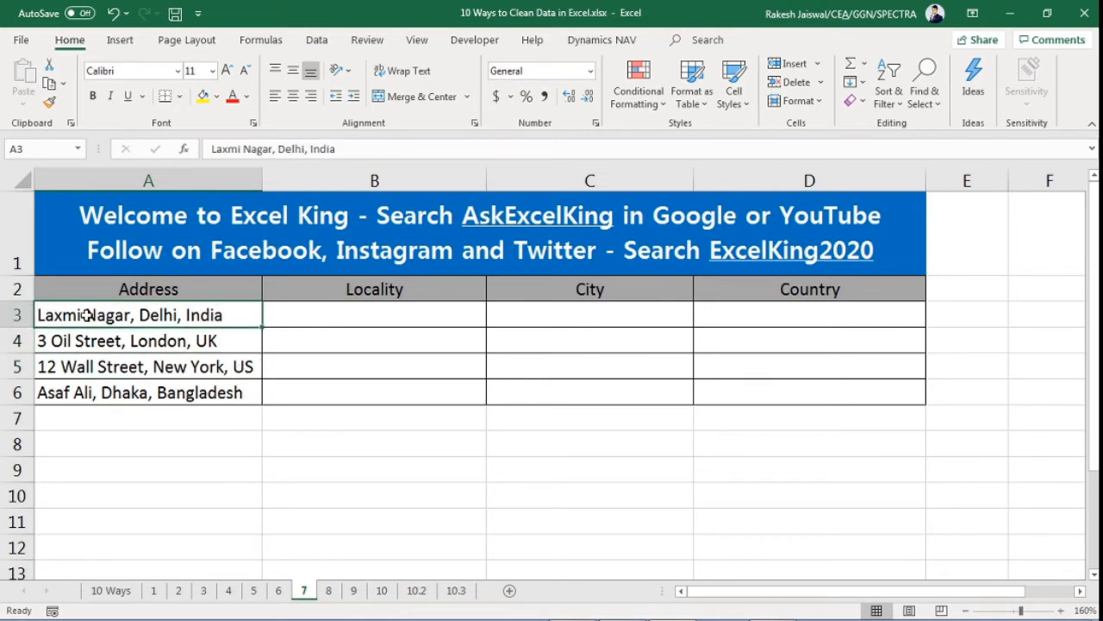
left_click(241, 366)
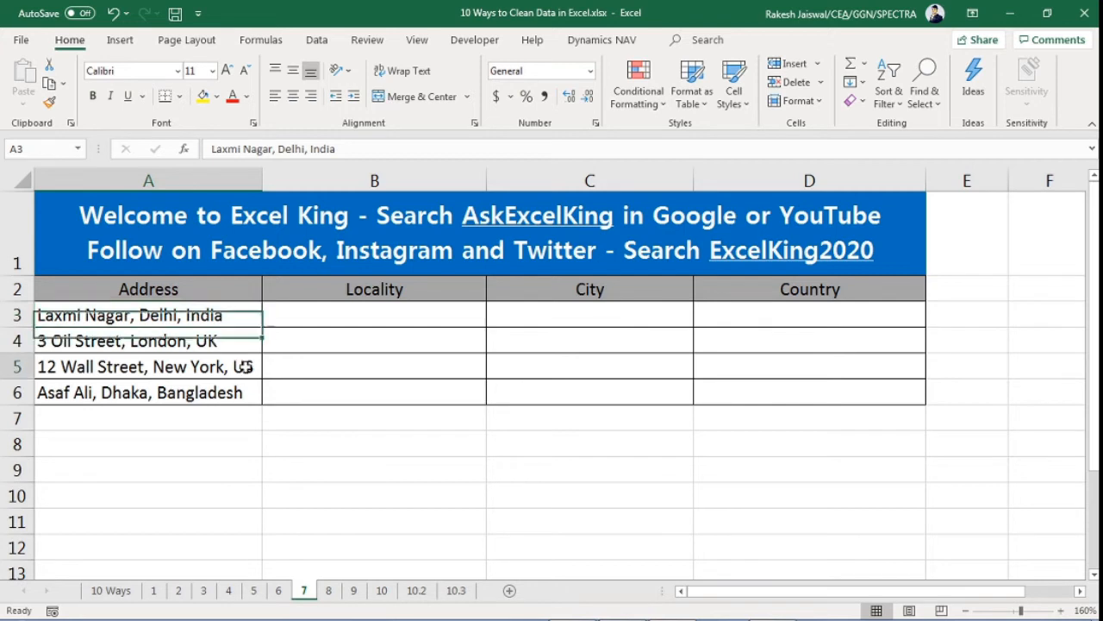
left_click(186, 319)
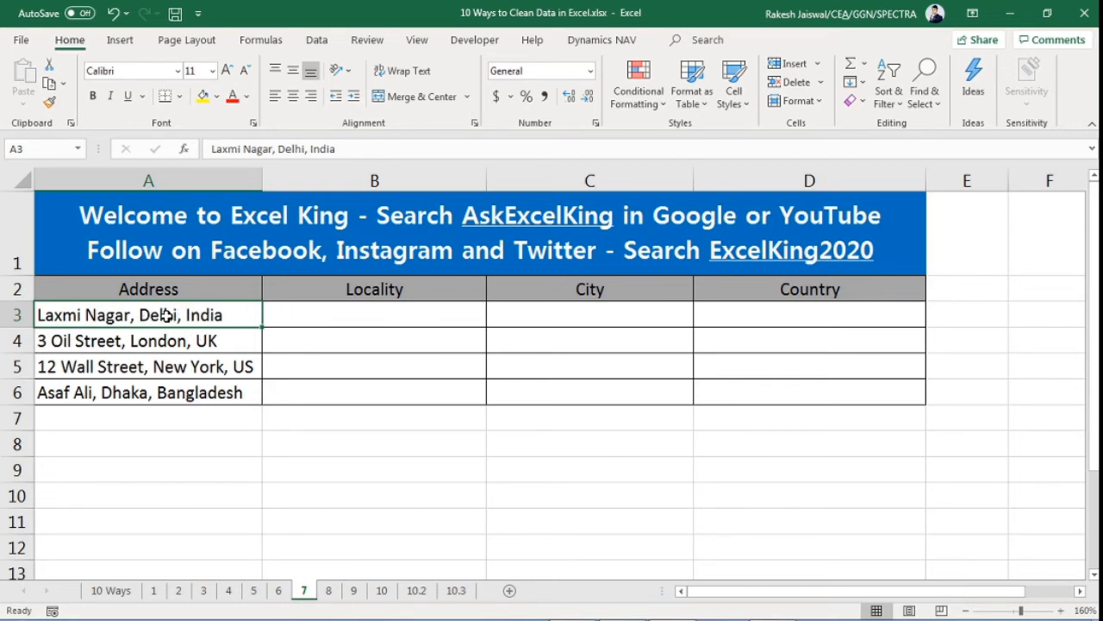
Start Text to Columns on the addresses in A3:A6 as Delimited data, with Comma as the only delimiter
left_click_drag(164, 315, 163, 392)
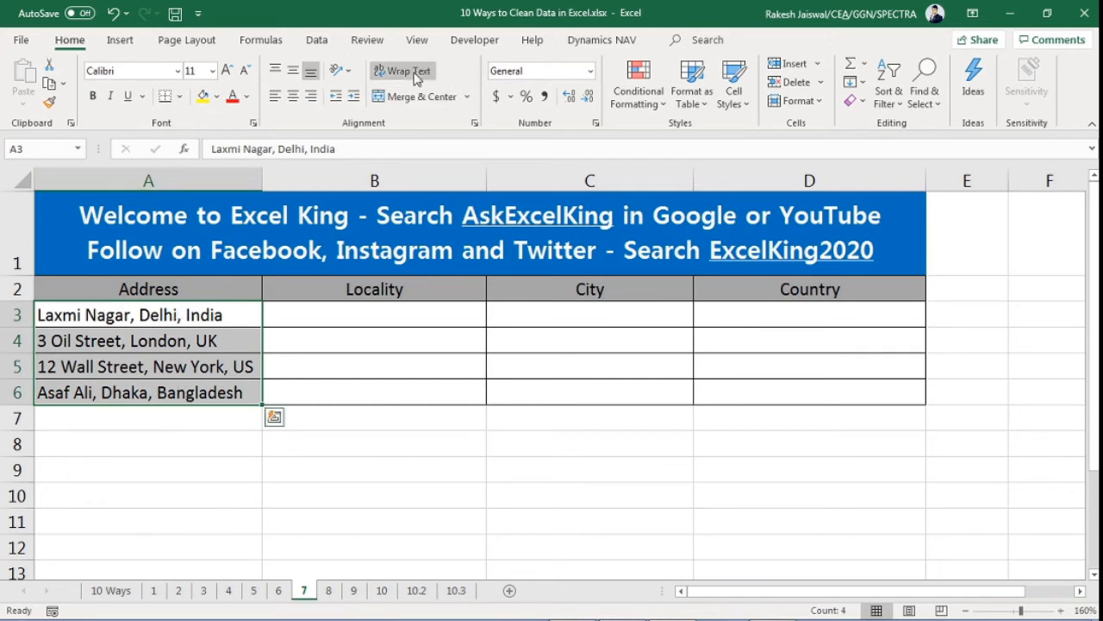
left_click(316, 41)
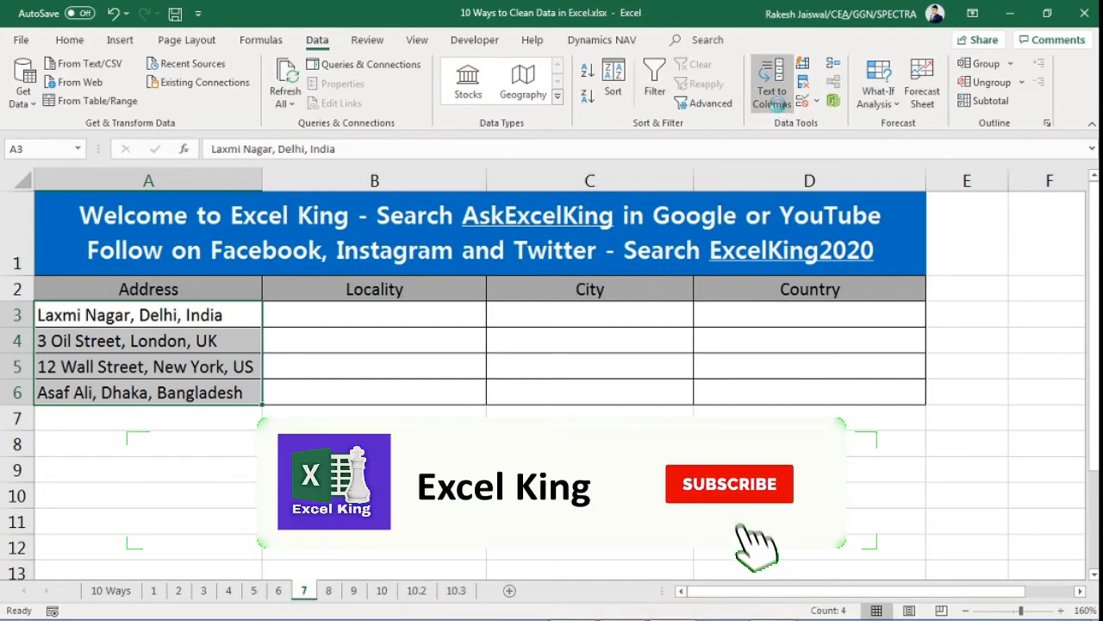
left_click(778, 105)
left_click_drag(480, 183, 842, 168)
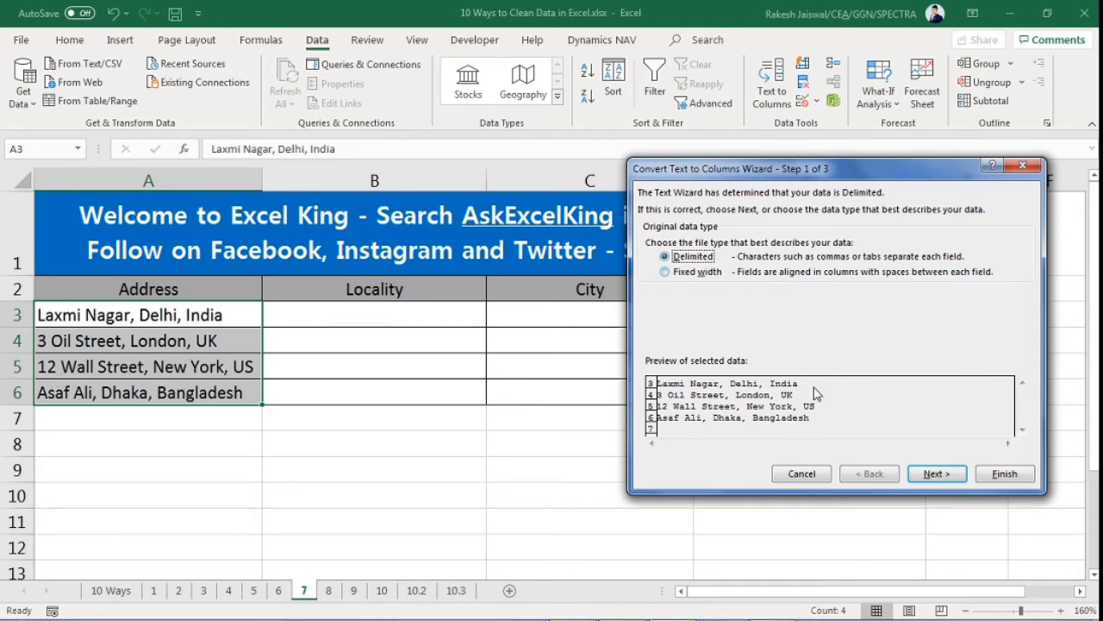
left_click(936, 474)
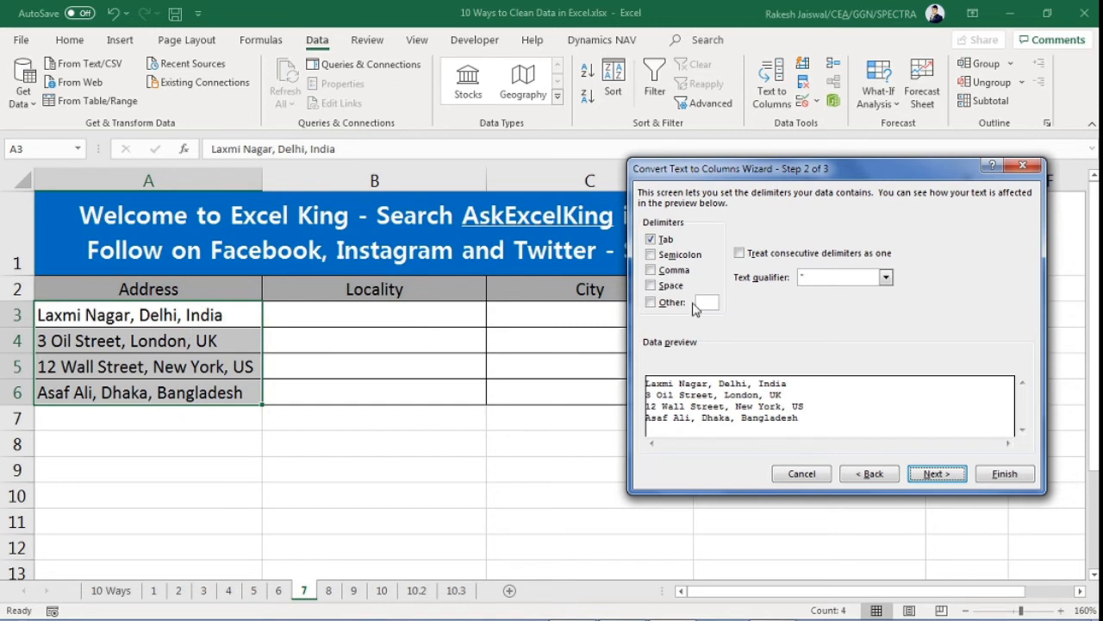
left_click(667, 272)
left_click(656, 241)
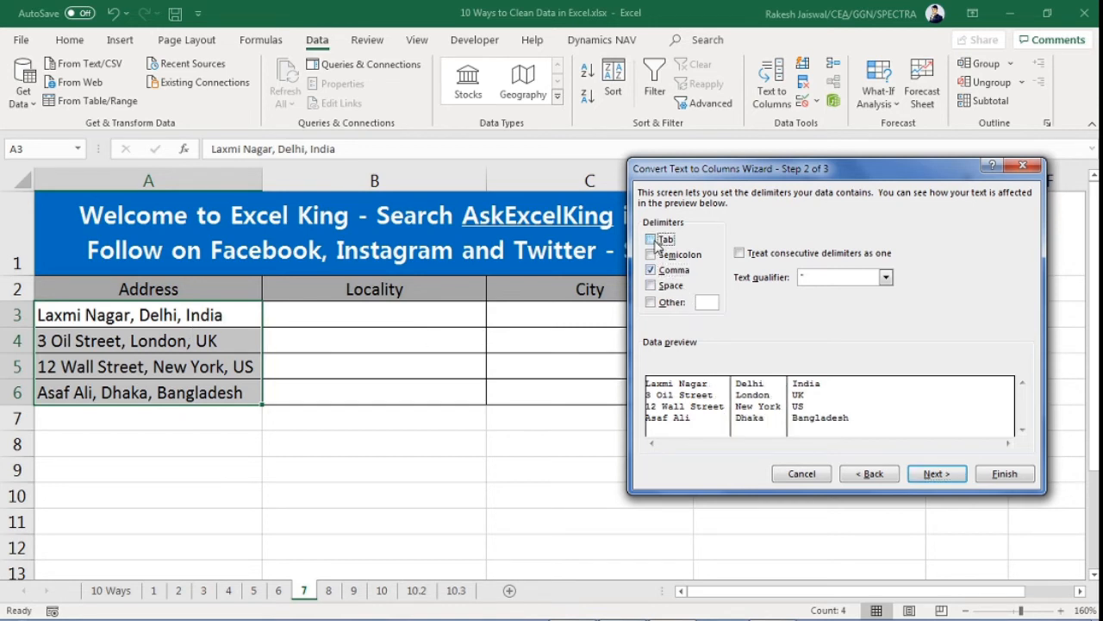
Set the Text to Columns destination to $B$3 and finish the split, allowing existing data to be replaced
left_click(936, 475)
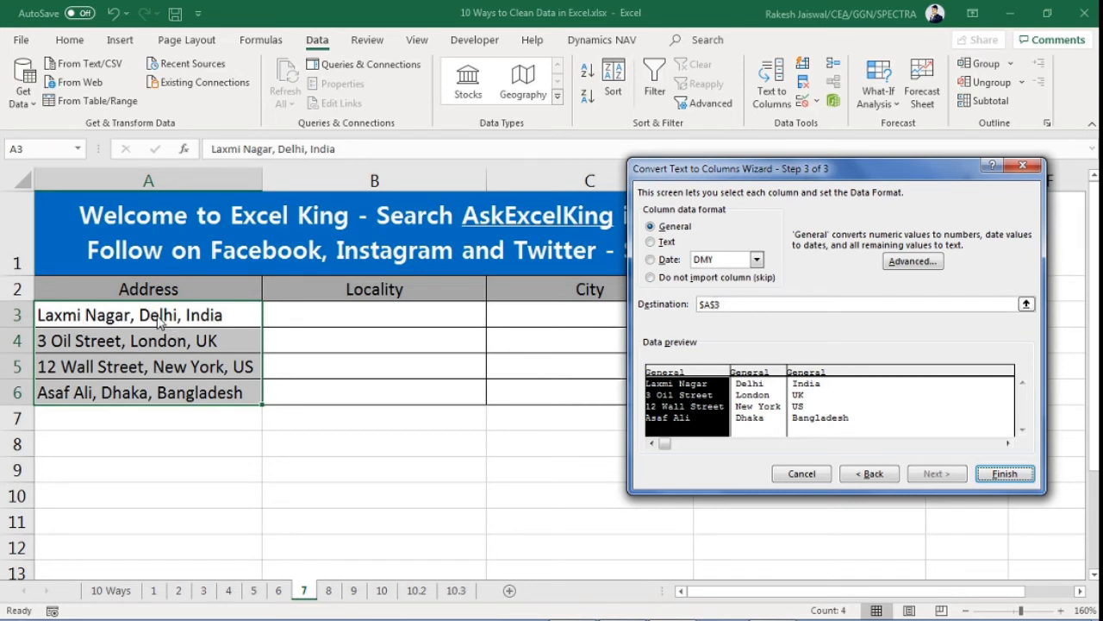
left_click(1027, 306)
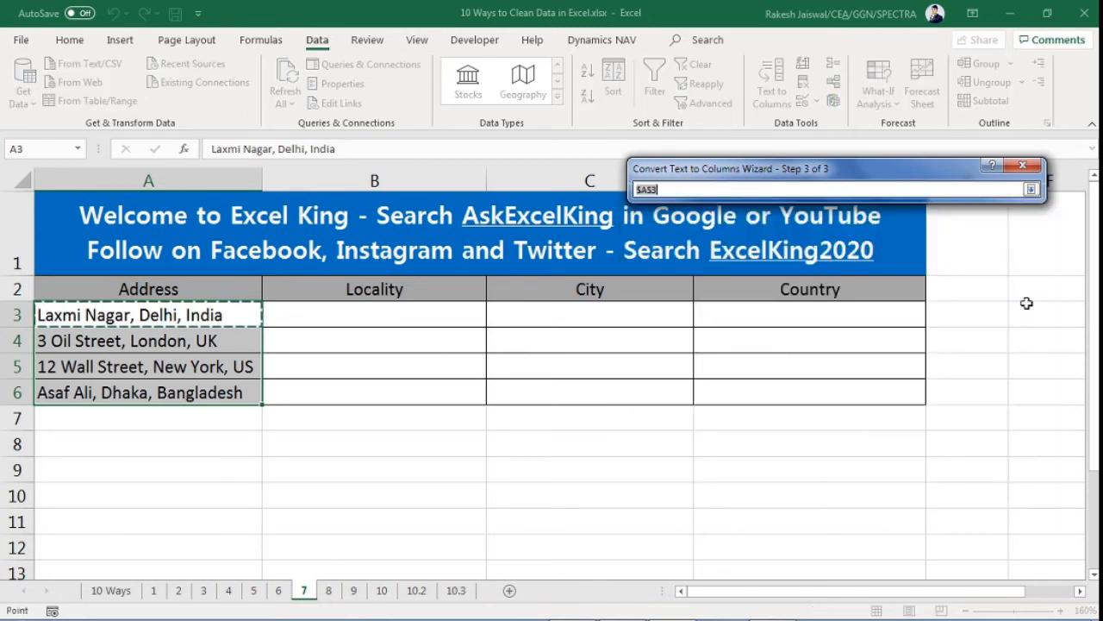
left_click(336, 313)
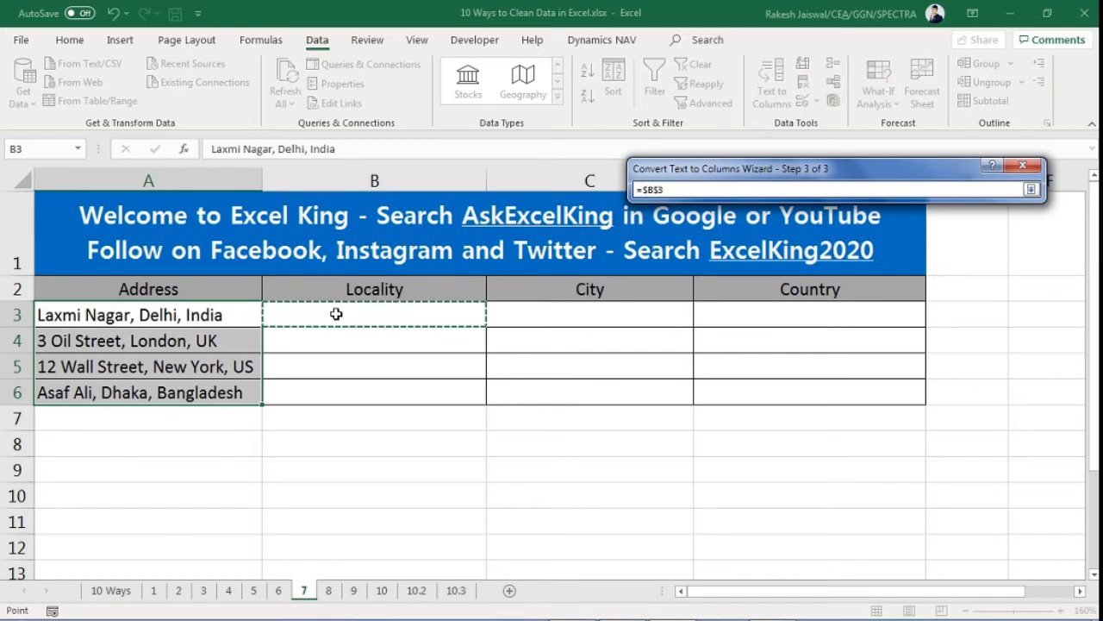
left_click(1031, 188)
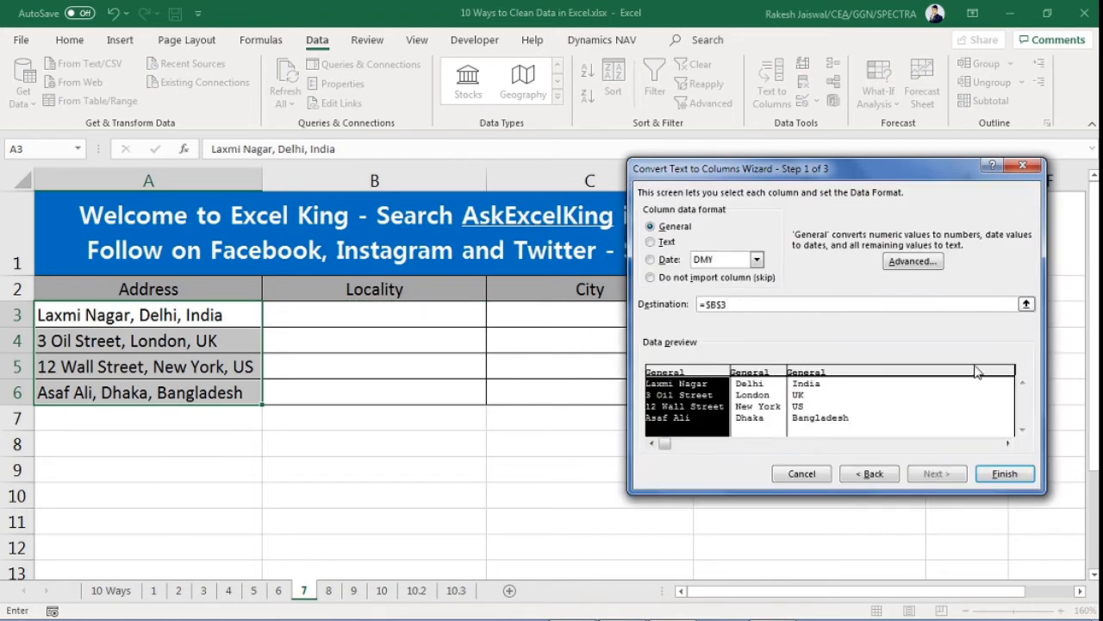
left_click(1024, 480)
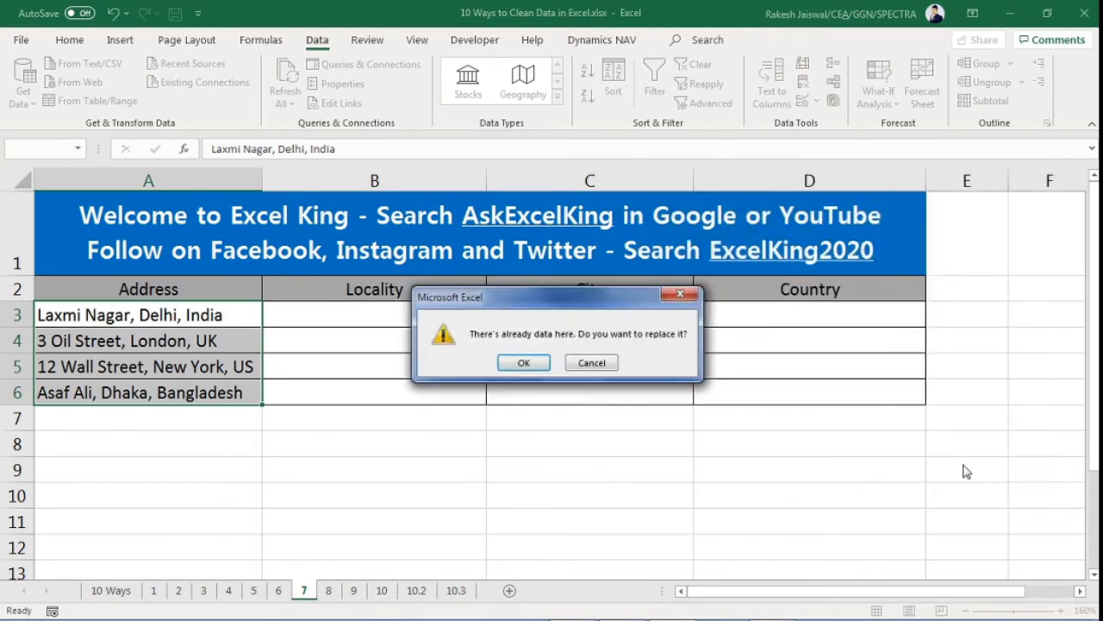
left_click(522, 363)
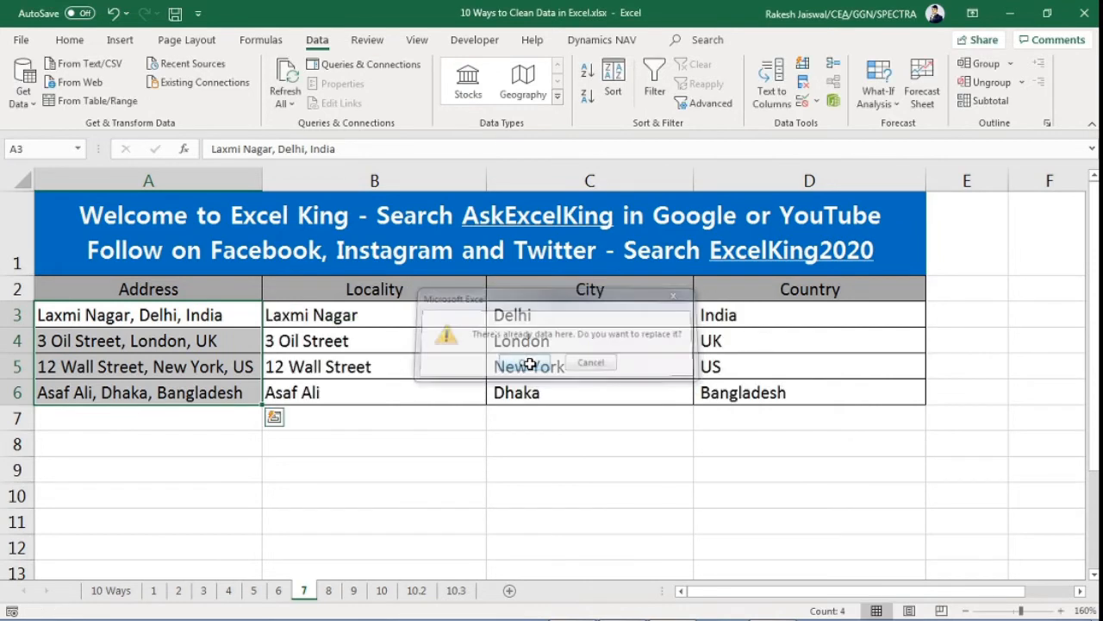
Review the split values under the Locality, City and Country headings in B3:D6
left_click(397, 438)
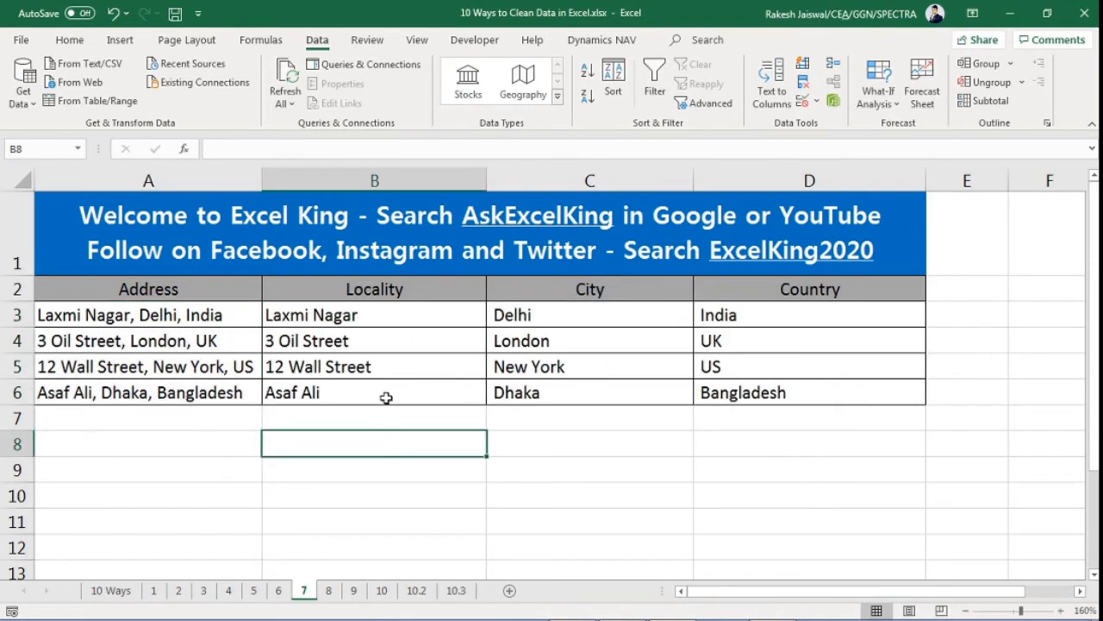
left_click_drag(394, 322, 391, 385)
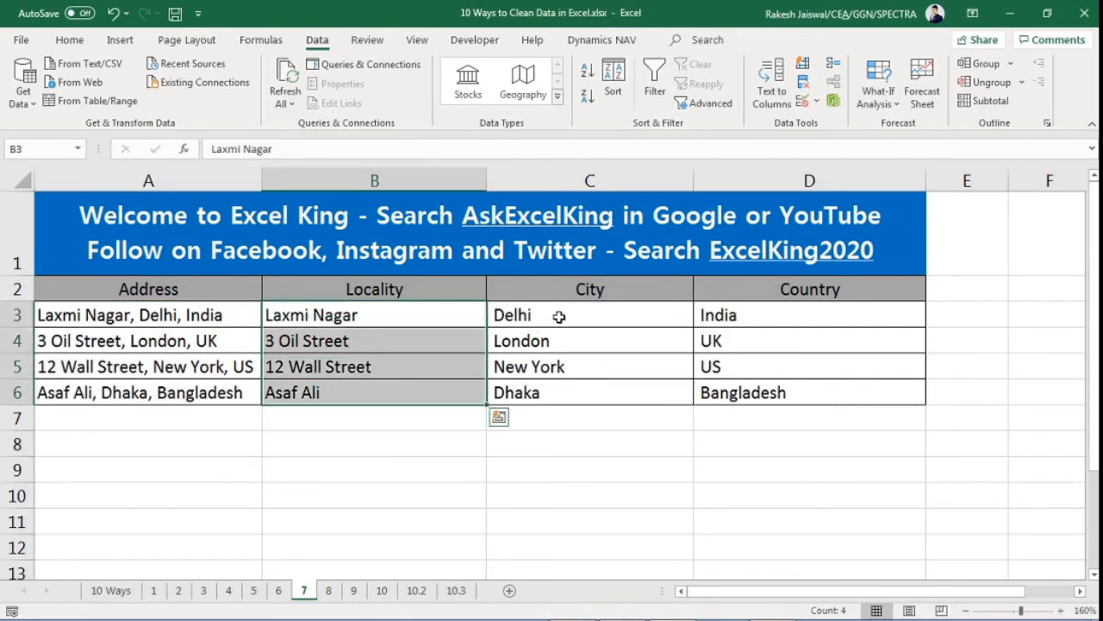
left_click_drag(560, 313, 568, 391)
left_click_drag(805, 317, 813, 393)
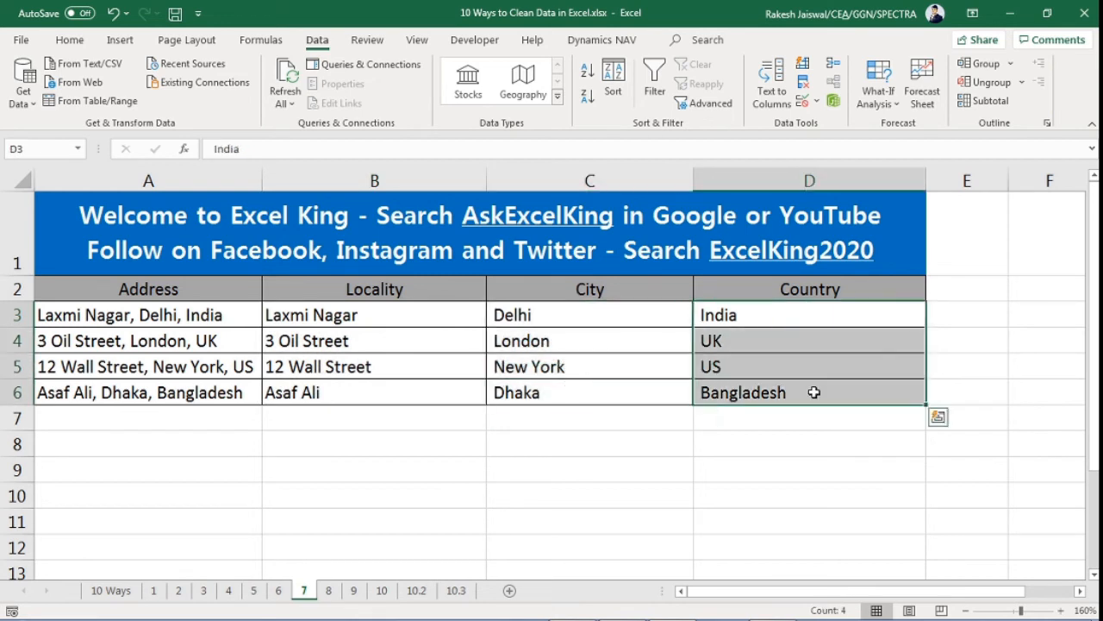
left_click_drag(344, 318, 733, 394)
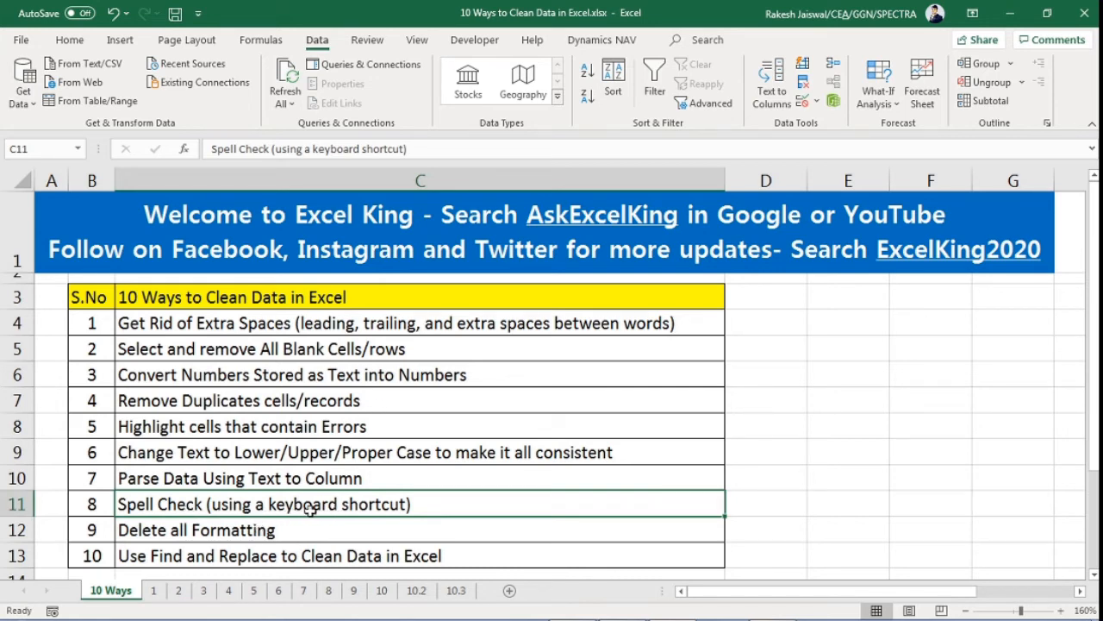
Open sheet 8 and compare the spelling of the last word in the three phrases in B3:B5
left_click(329, 591)
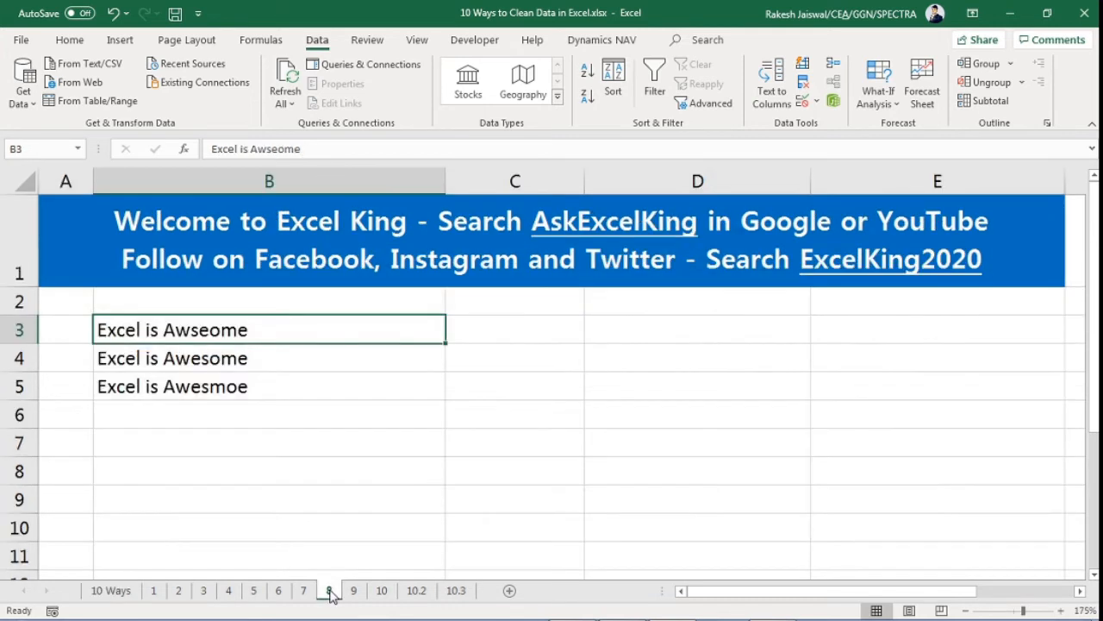
key("Down")
key("Down")
key("Down")
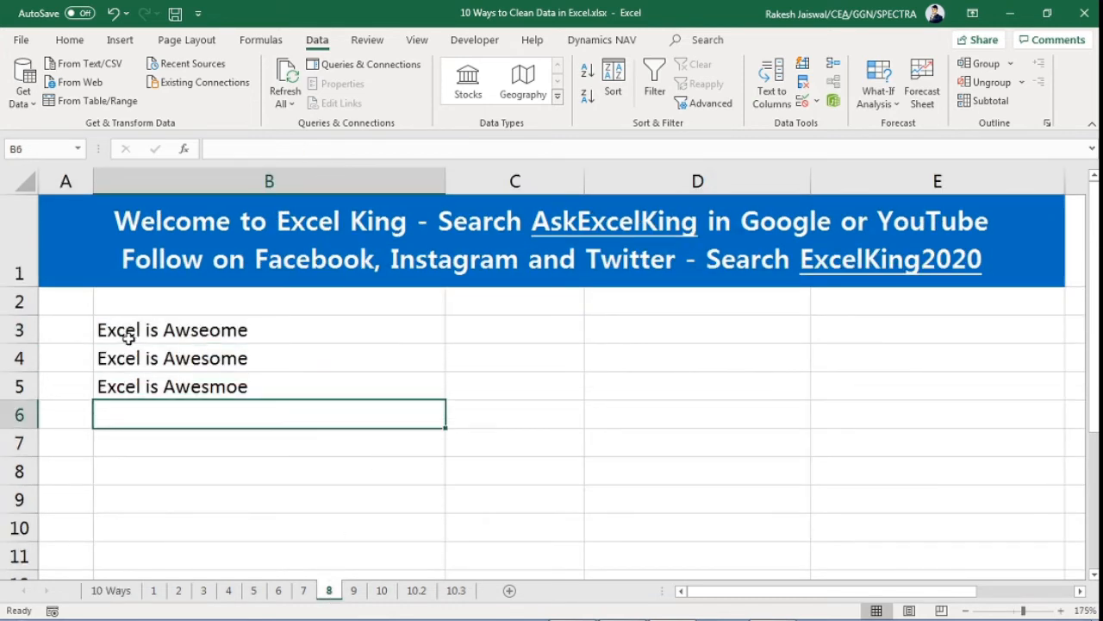
left_click(234, 334)
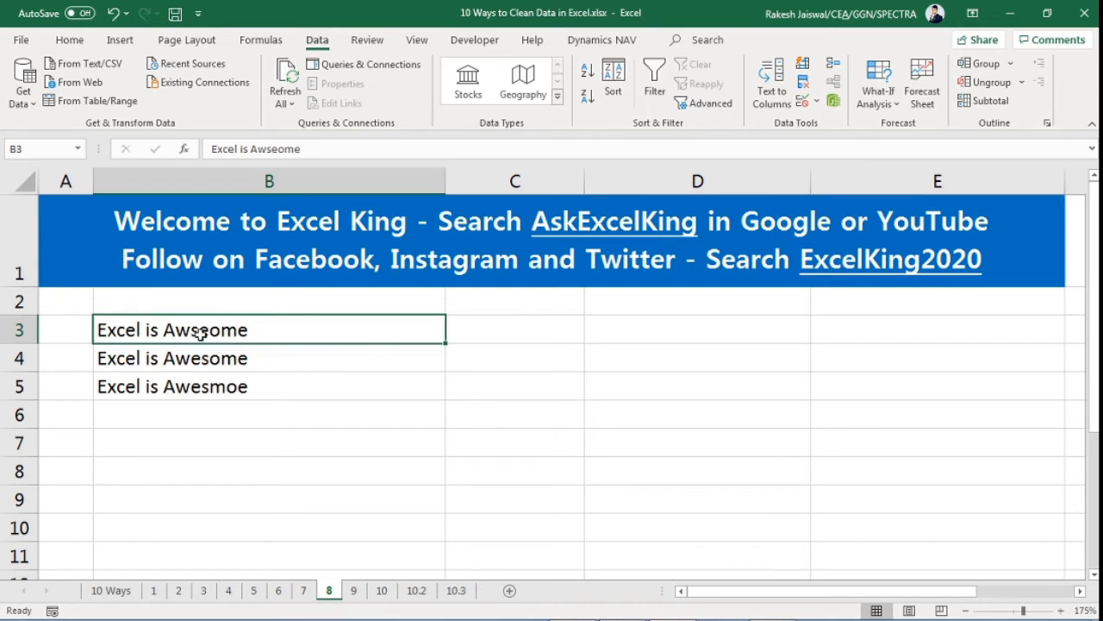
left_click(210, 360)
left_click(224, 387)
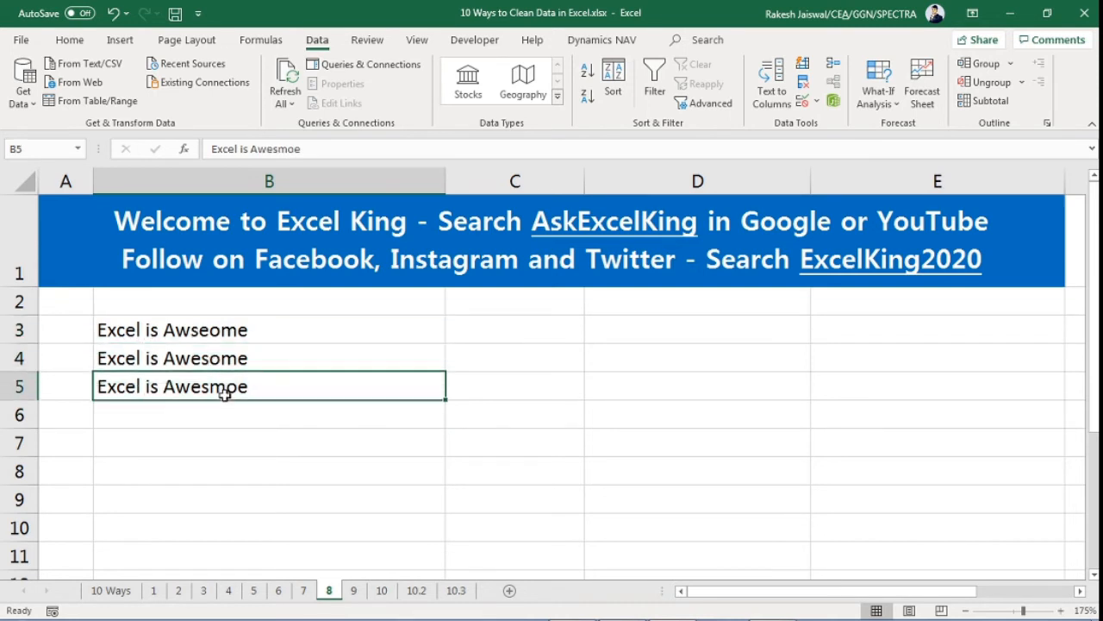
left_click(213, 331)
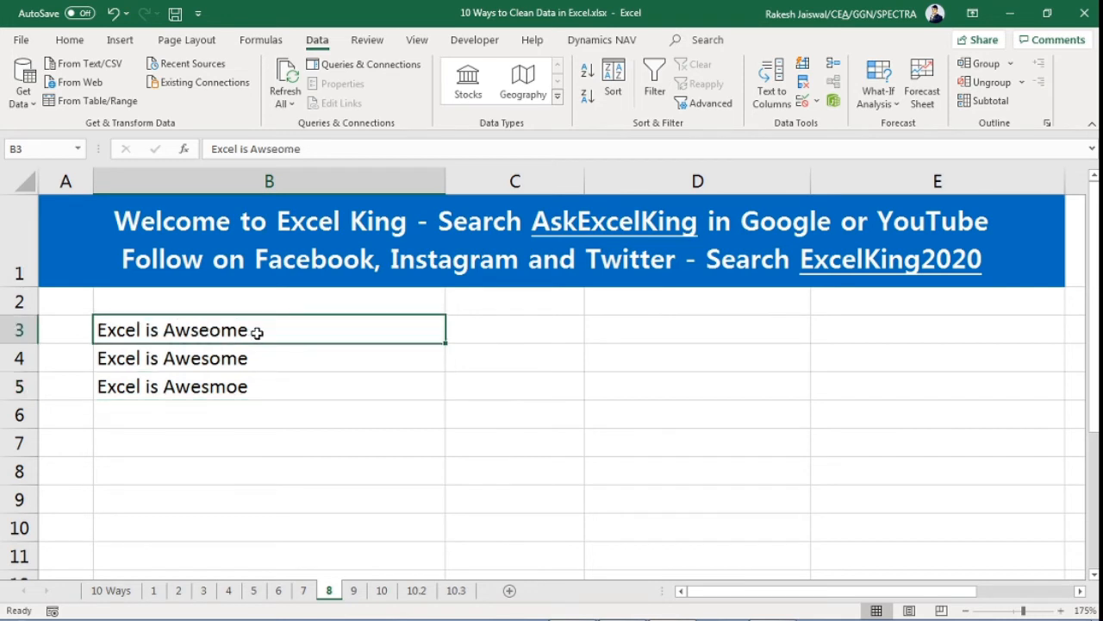
left_click(233, 357)
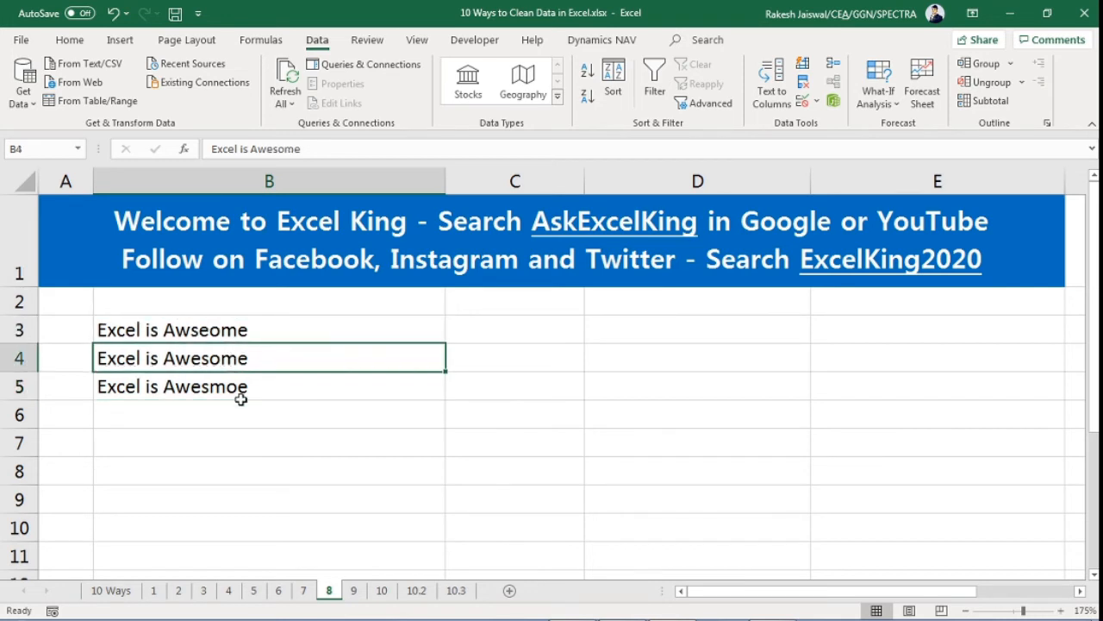
left_click(243, 393)
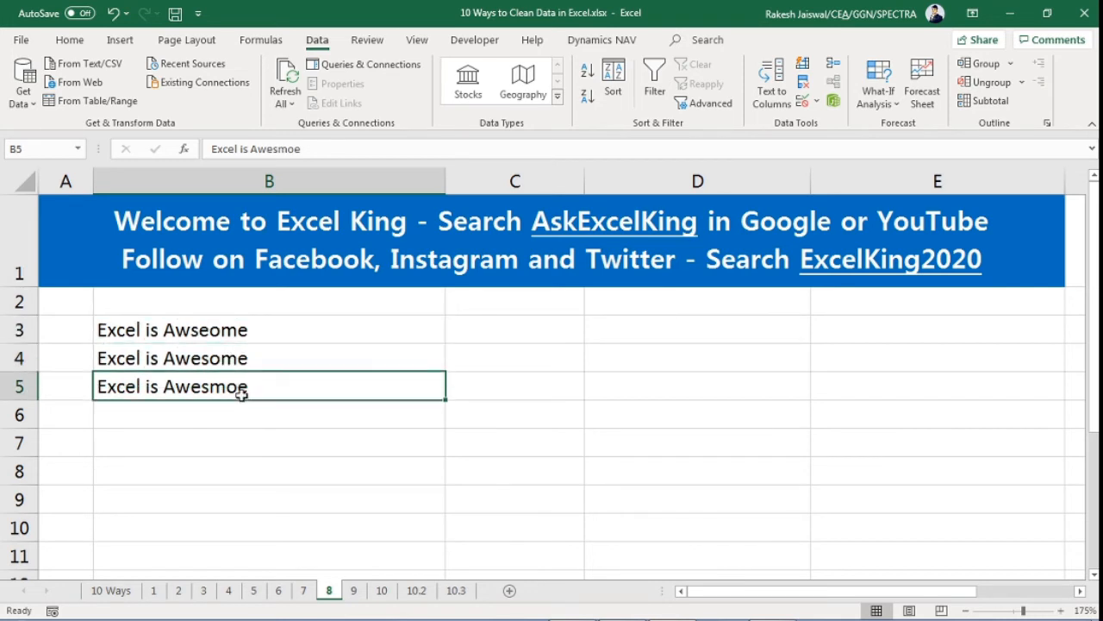
Start a spell check from cell B3 and move the spelling dialog slightly lower
left_click(396, 363)
left_click(360, 324)
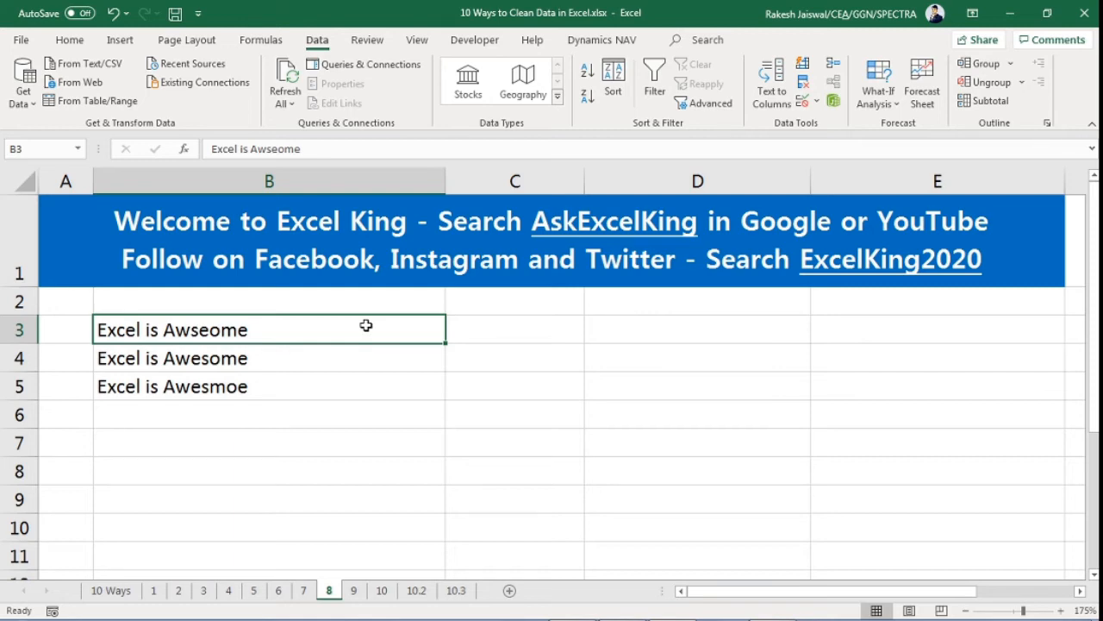
key("F7")
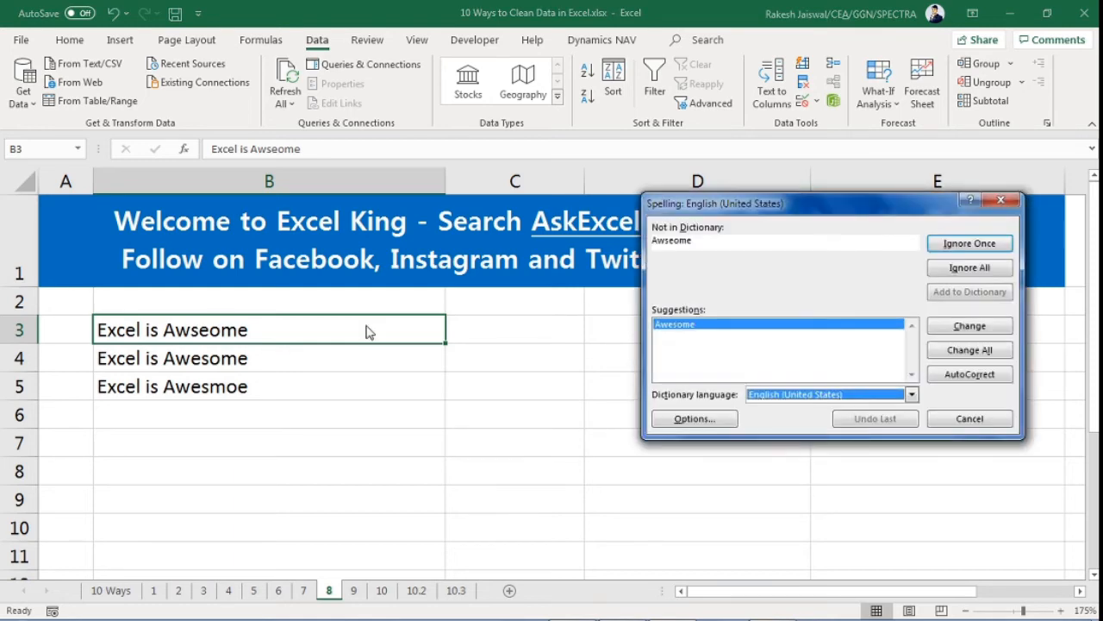
left_click_drag(824, 208, 809, 252)
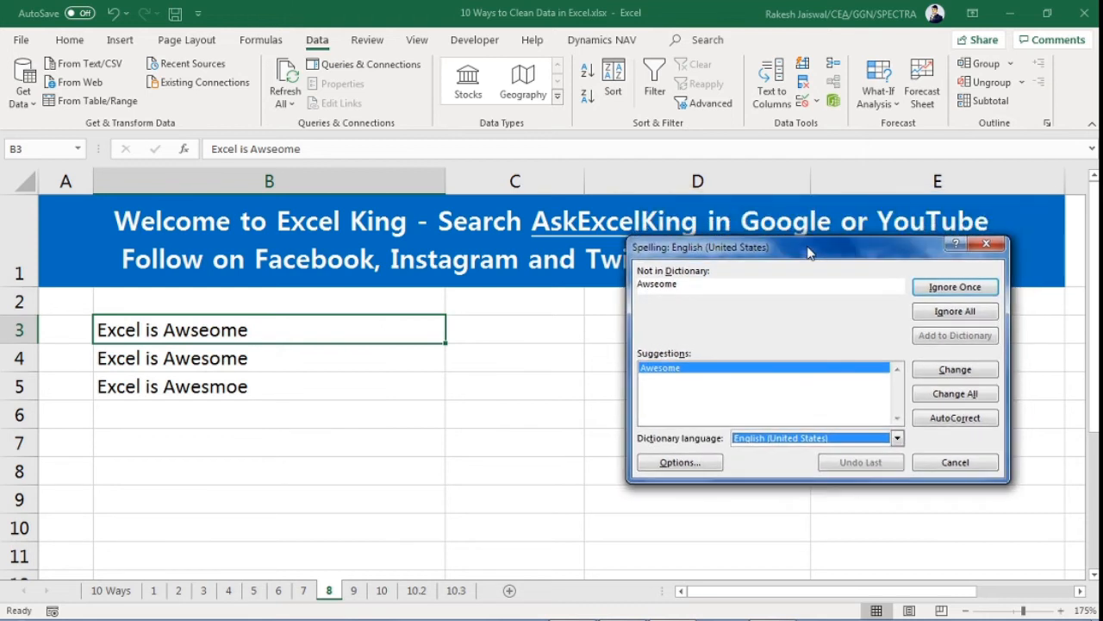
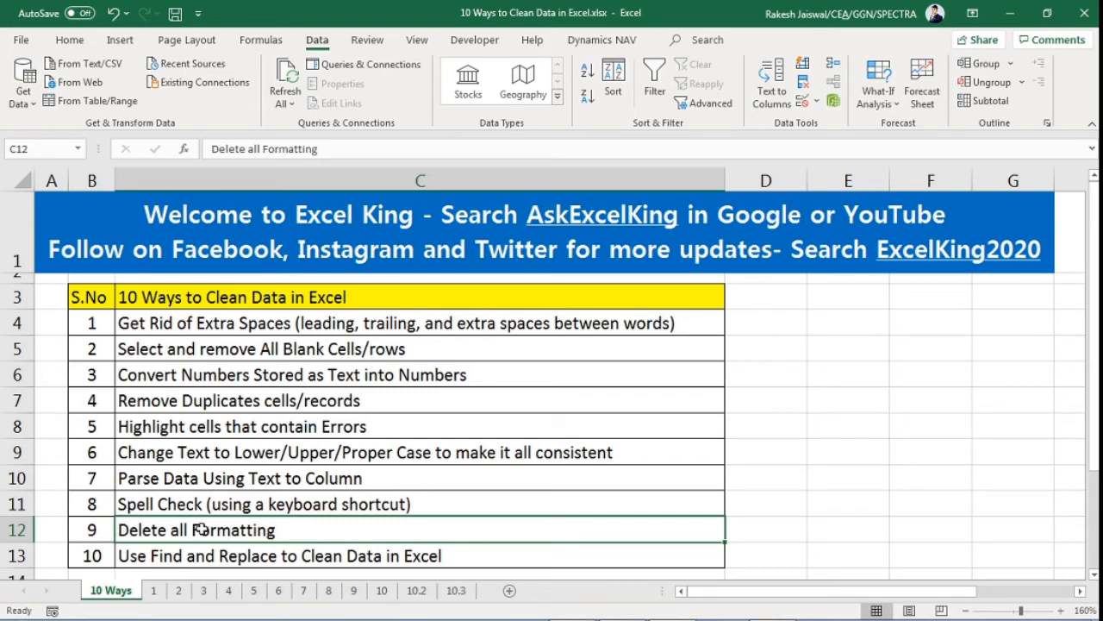
Open sheet 9, look over the mixed formatting and select the whole marks table A3:F11, including its headings
left_click(354, 590)
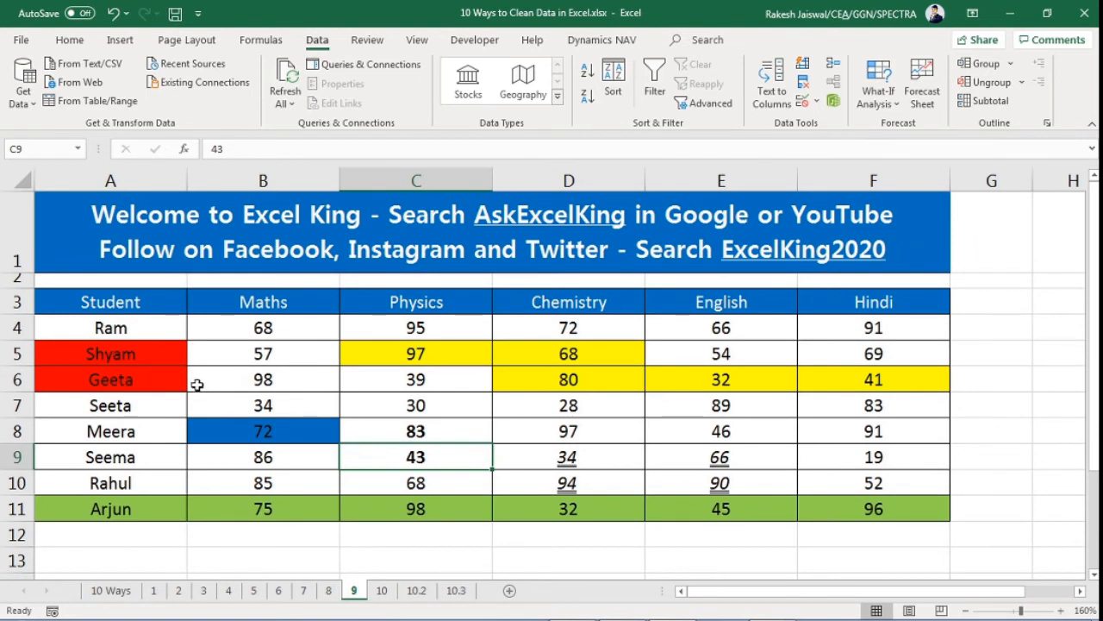
left_click(154, 359)
left_click(269, 428)
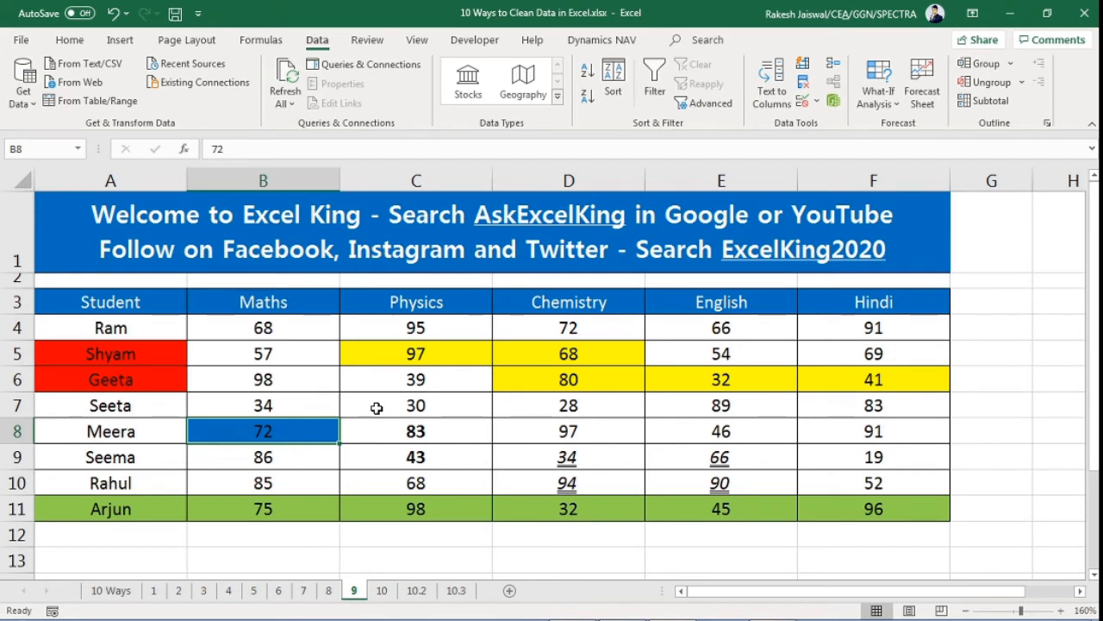
left_click_drag(178, 327, 812, 510)
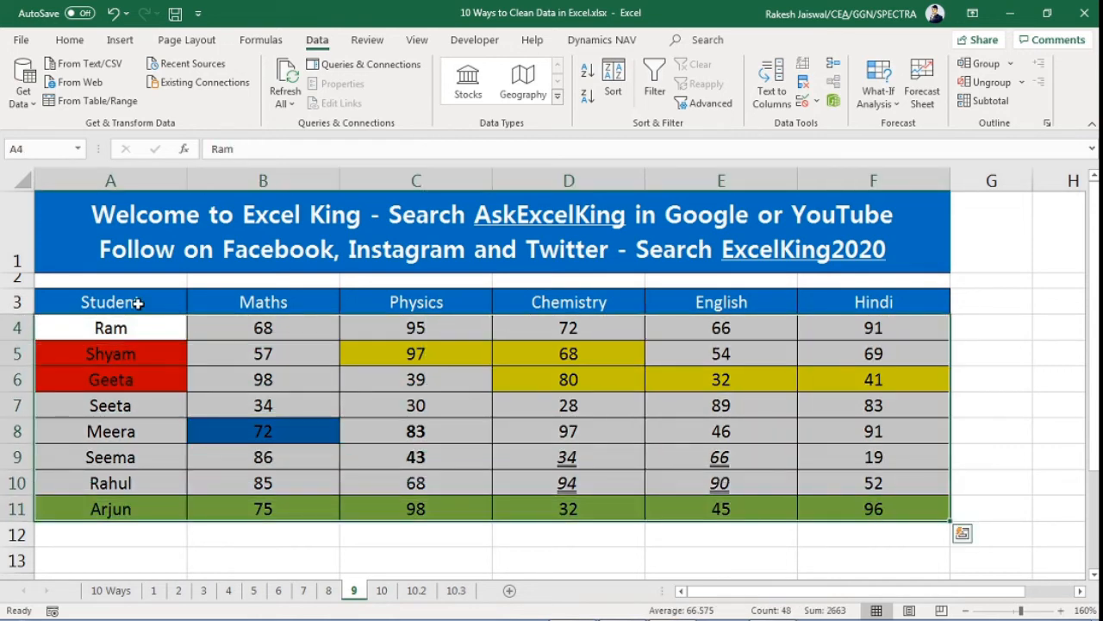
left_click_drag(129, 328, 892, 512)
left_click_drag(148, 306, 838, 514)
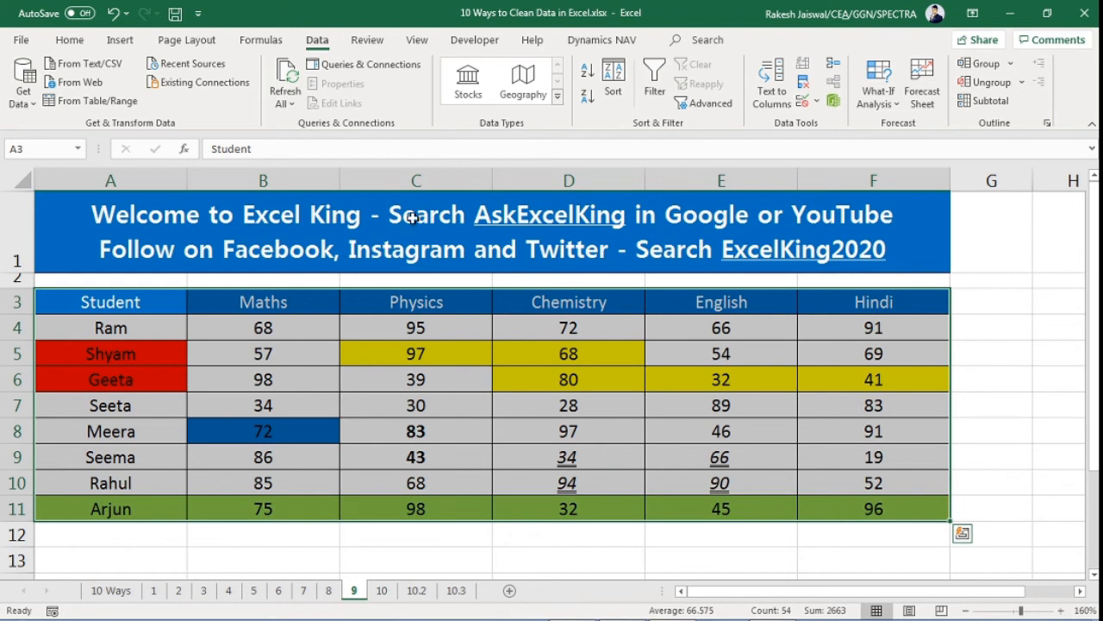
Clear both contents and formatting from the marks table A3:F11, and undo the clearing
left_click(70, 42)
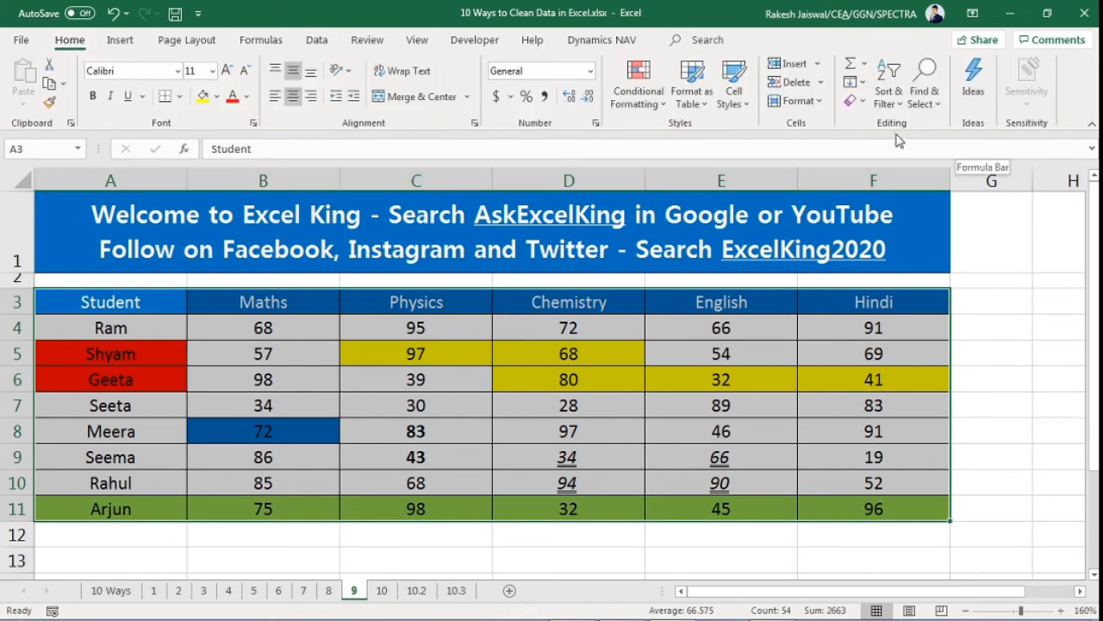
left_click(865, 103)
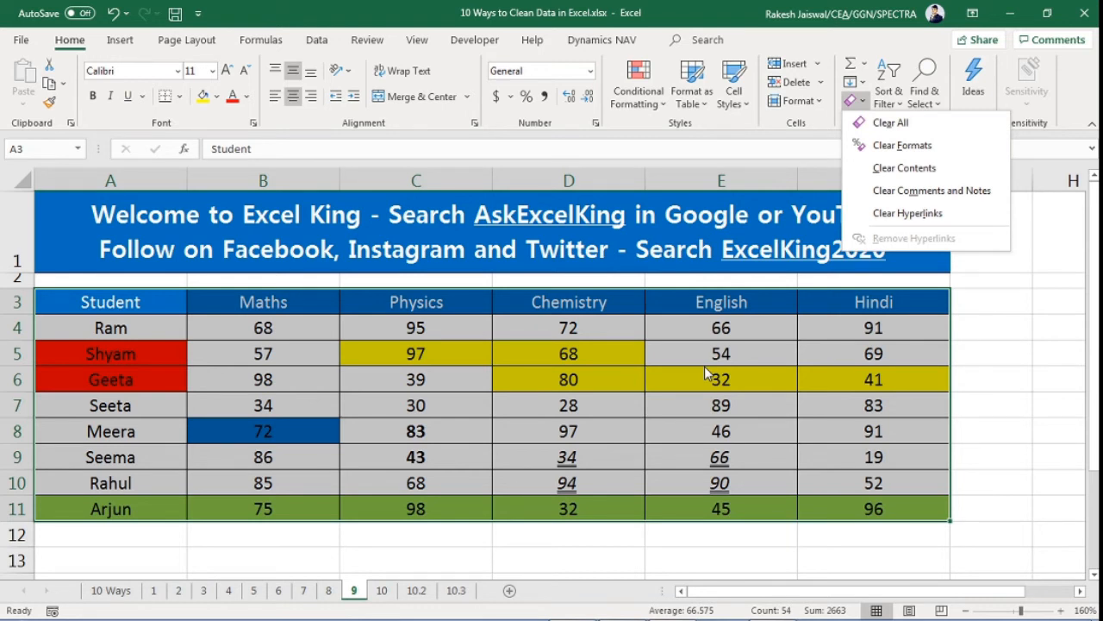
left_click(885, 122)
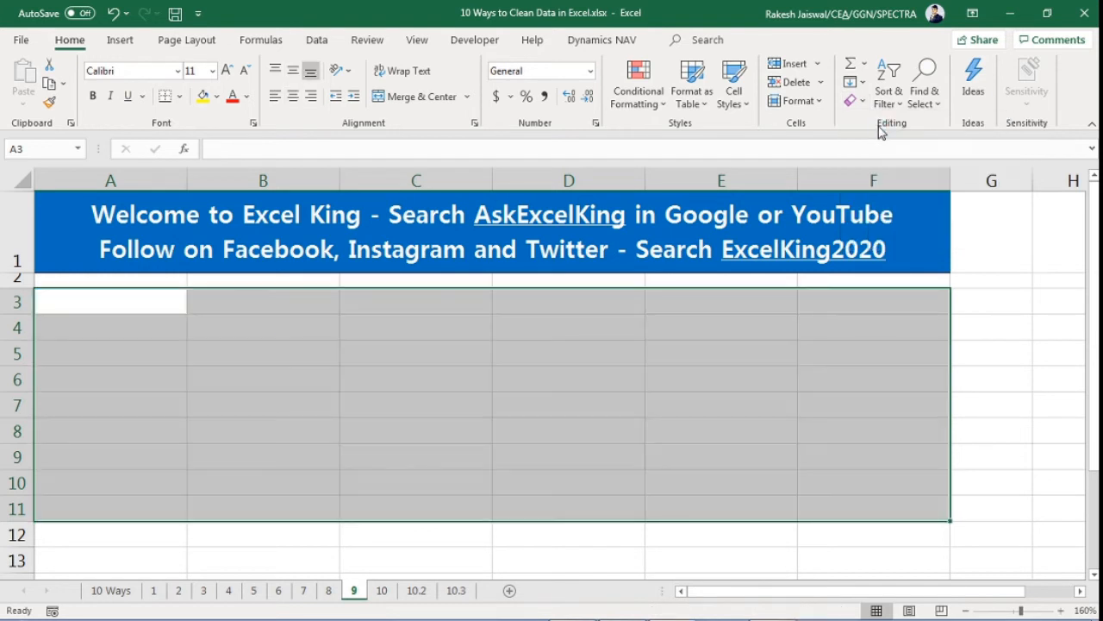
key("ctrl+z")
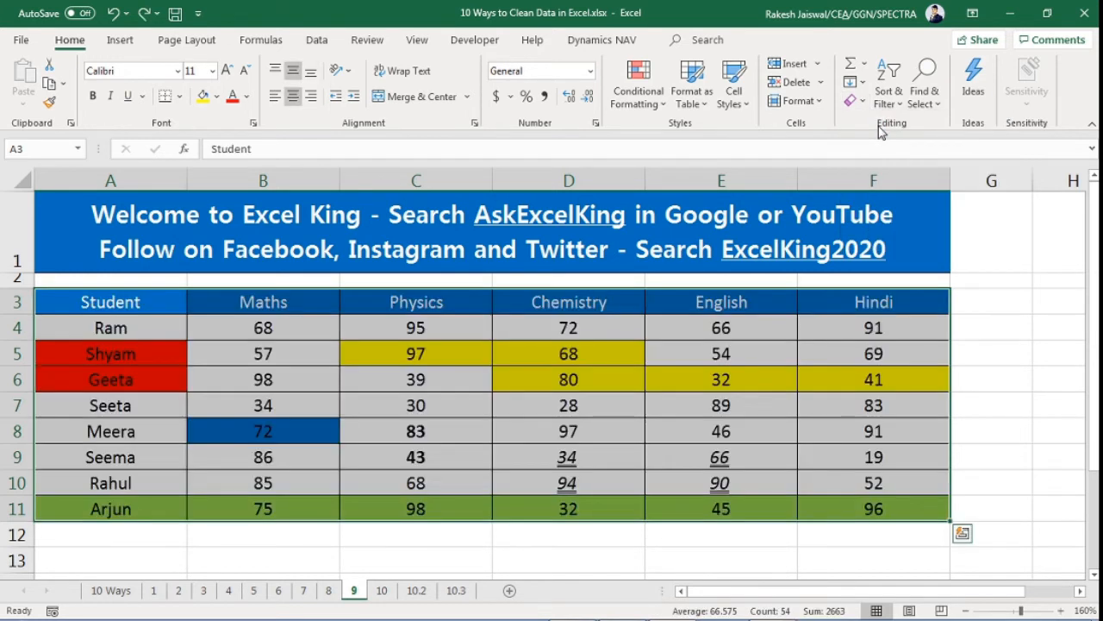
Clear only the formats from the marks table A3:F11 and centre its cells horizontally
left_click(863, 102)
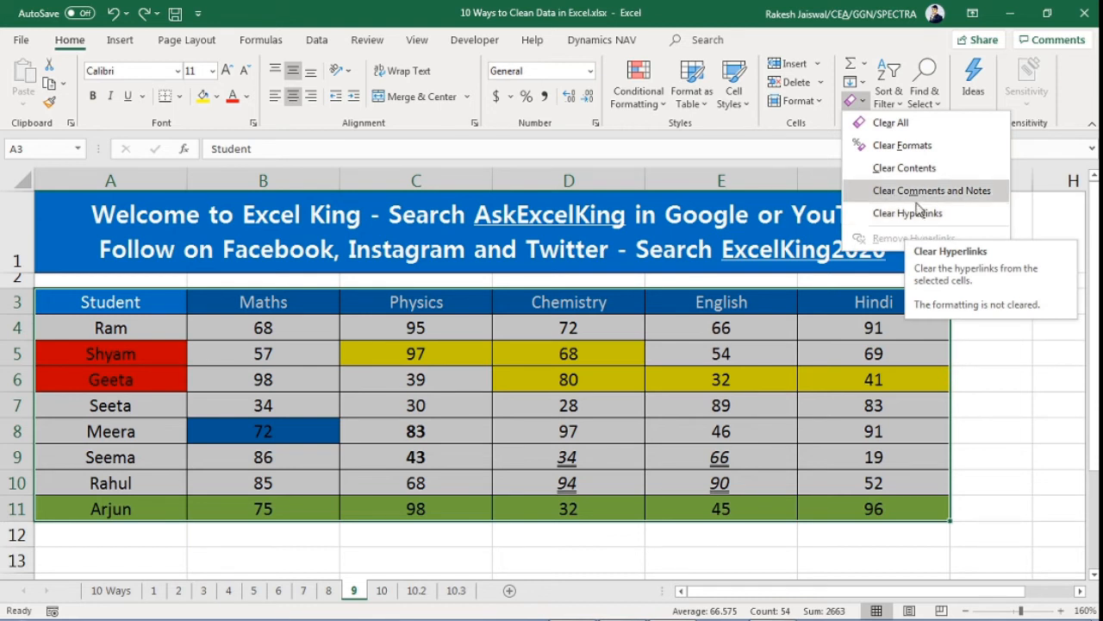
left_click(903, 144)
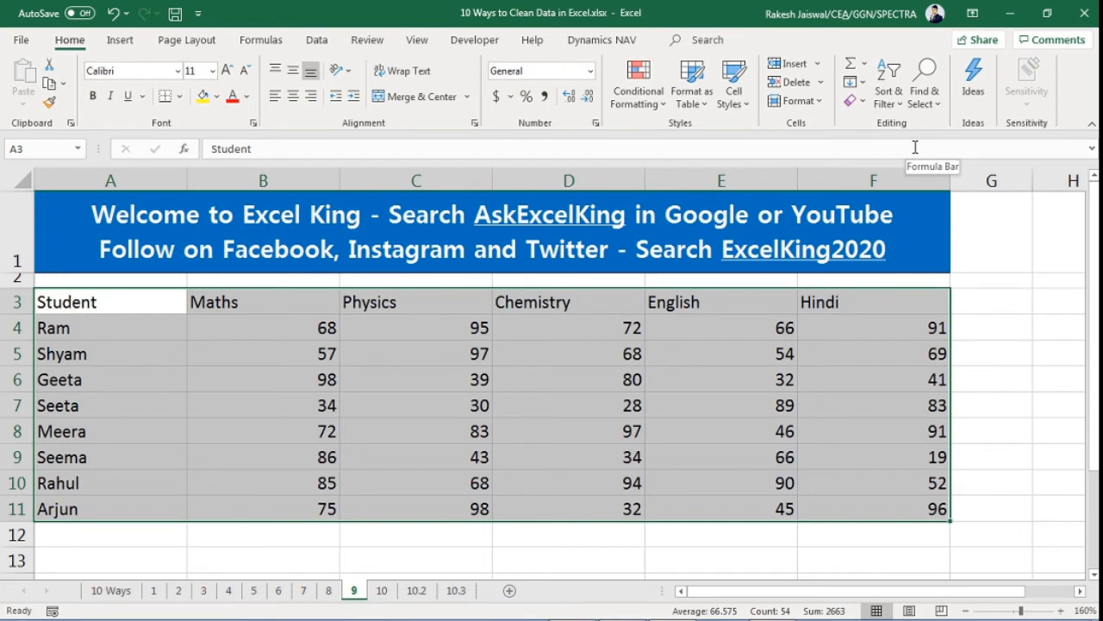
left_click(294, 96)
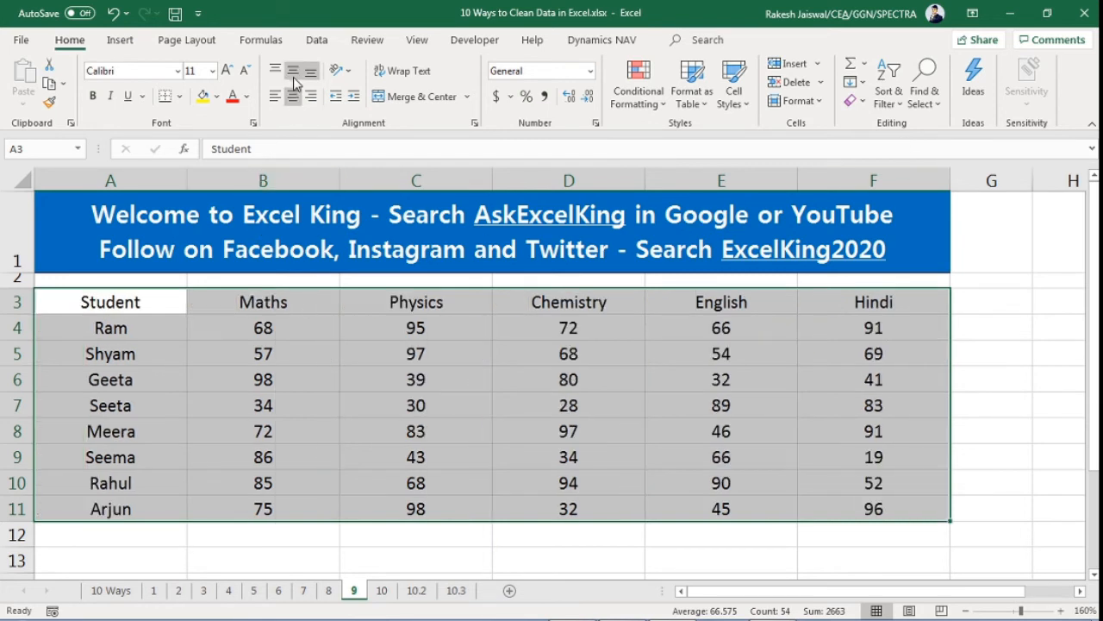
Give the heading row A3:F3 a blue fill and a white font
left_click_drag(160, 301, 833, 298)
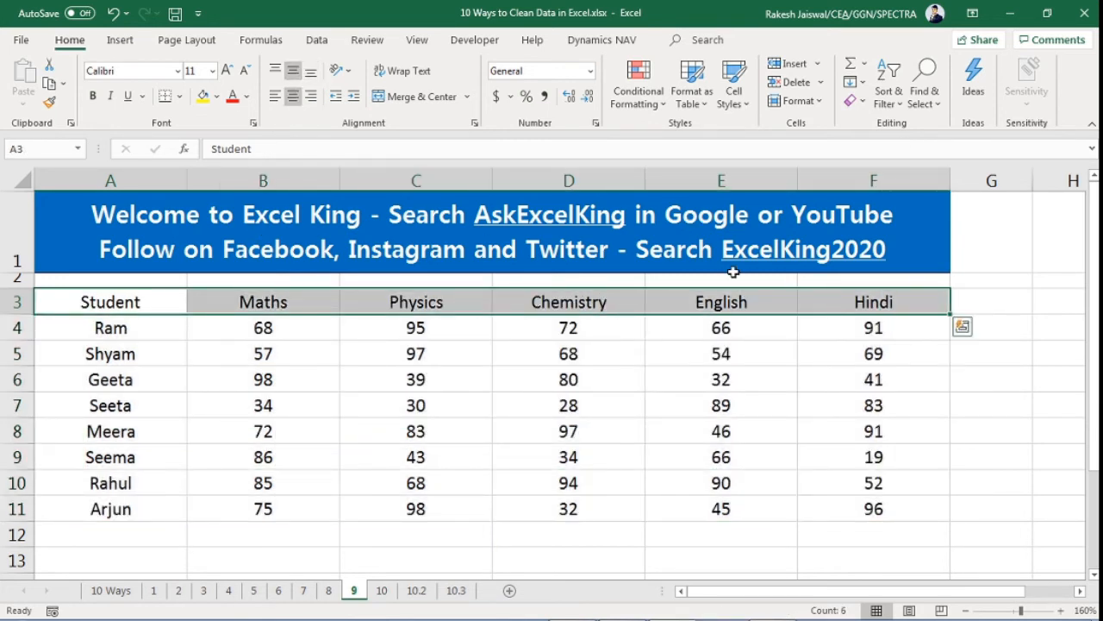
left_click(216, 95)
left_click(288, 249)
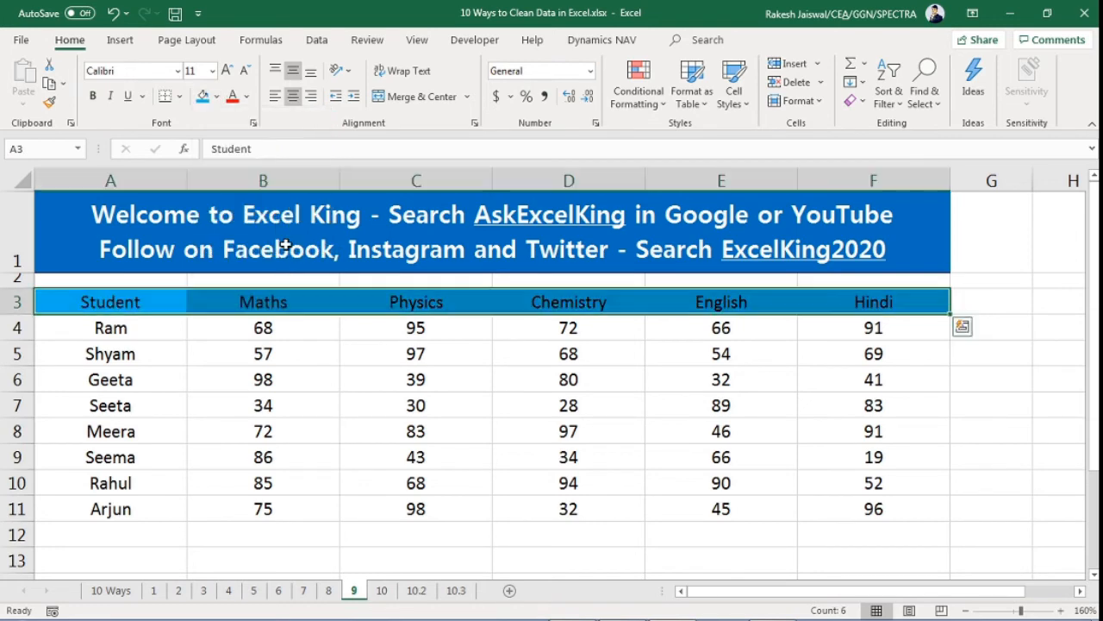
left_click(247, 96)
left_click(237, 157)
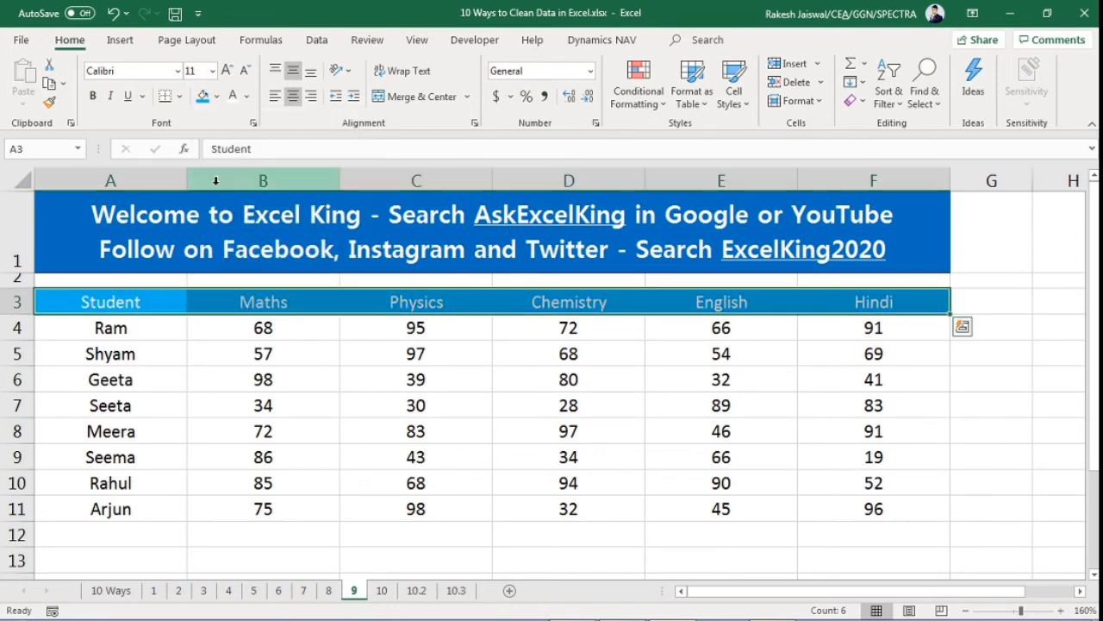
left_click(216, 96)
left_click(297, 249)
Apply cell borders to the whole marks table A3:F11
left_click_drag(174, 302, 870, 508)
left_click(177, 98)
left_click(181, 247)
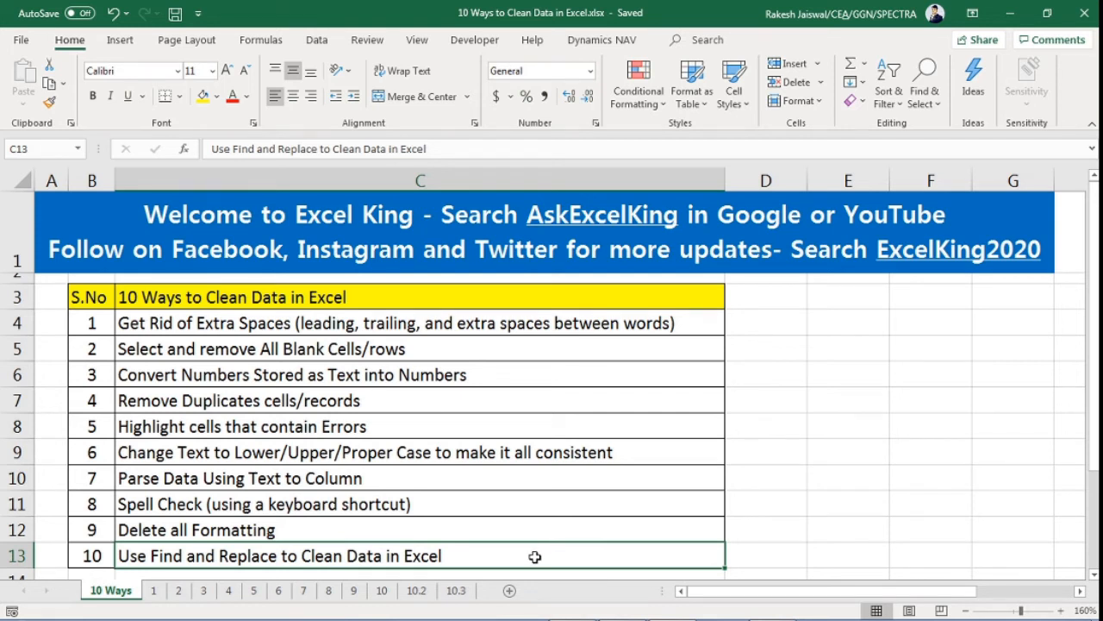
Open sheet 10 and examine the marks table A3:F11 and the student names to look up in H4:H5
left_click(383, 590)
left_click(605, 434)
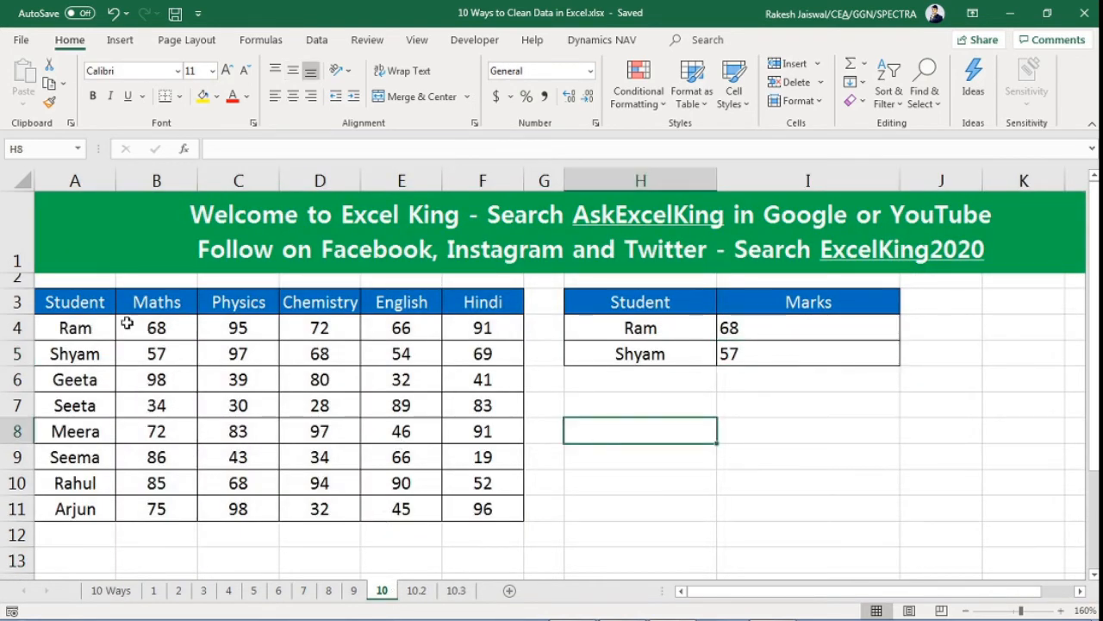
left_click_drag(84, 300, 476, 509)
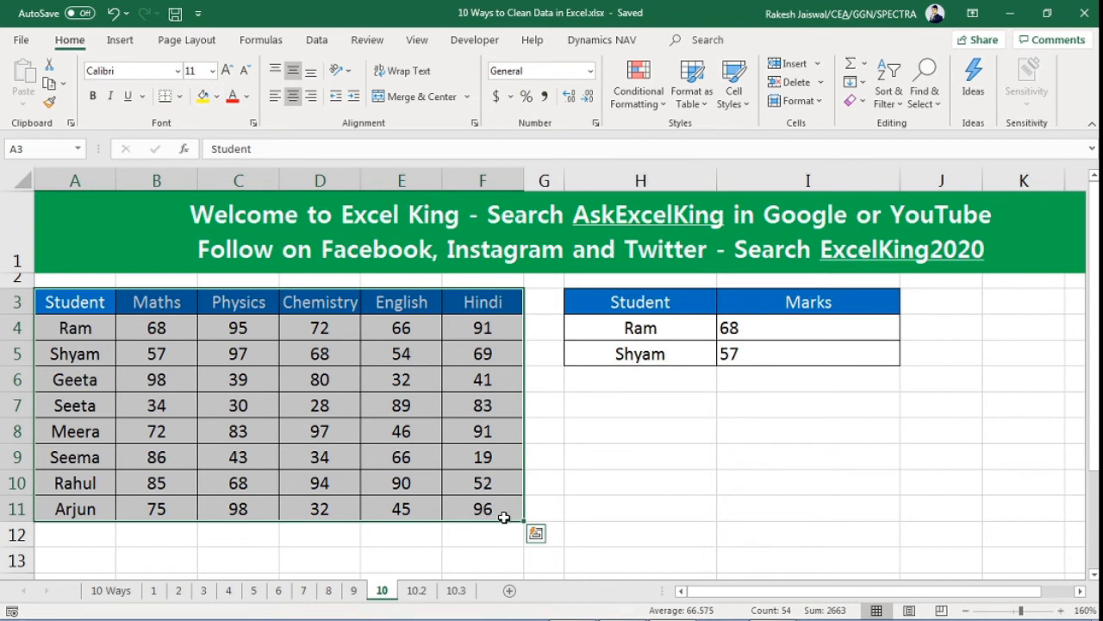
left_click_drag(647, 327, 680, 412)
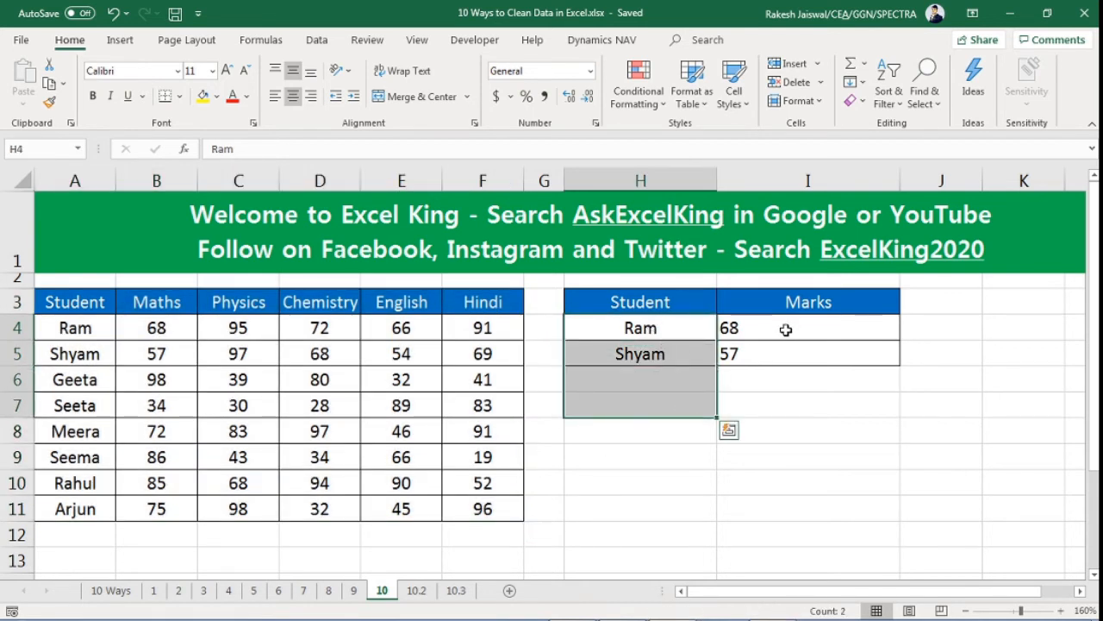
left_click_drag(700, 322, 703, 351)
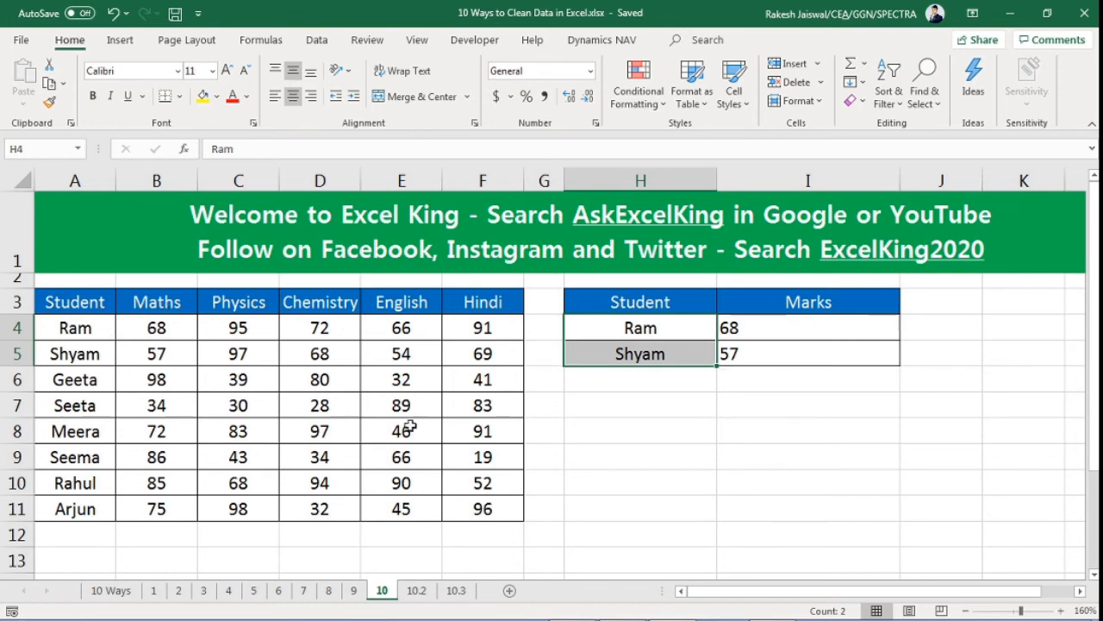
left_click_drag(680, 326, 696, 349)
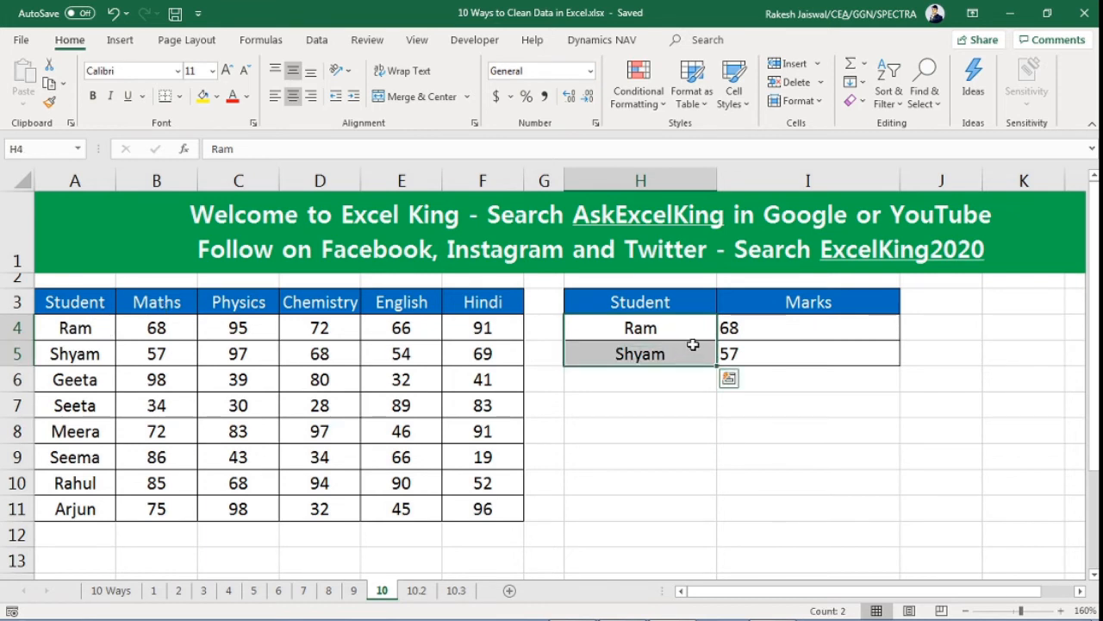
Inspect the INDEX and MATCH formula in I4 with its referenced ranges, and leave it without editing
left_click(797, 326)
left_click_drag(427, 166, 417, 205)
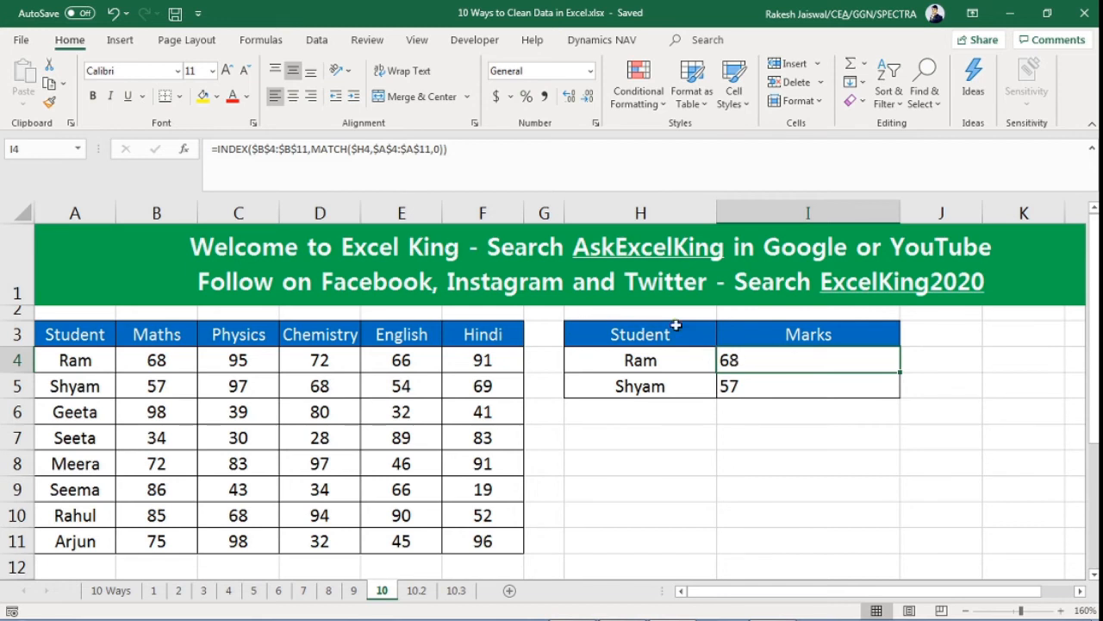
left_click_drag(438, 193, 436, 163)
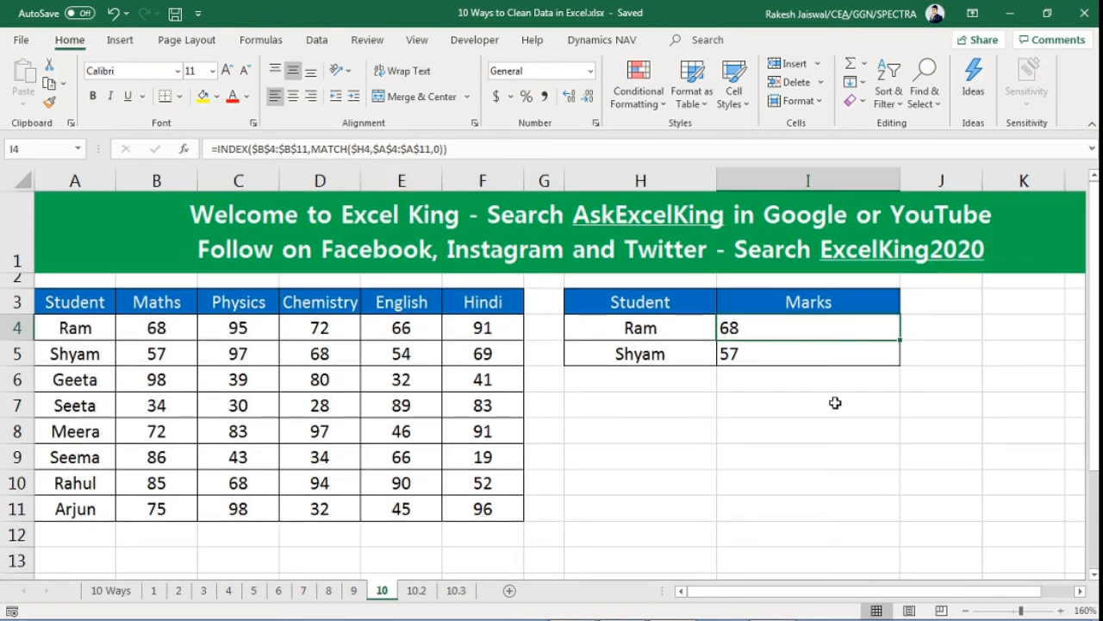
key("F2")
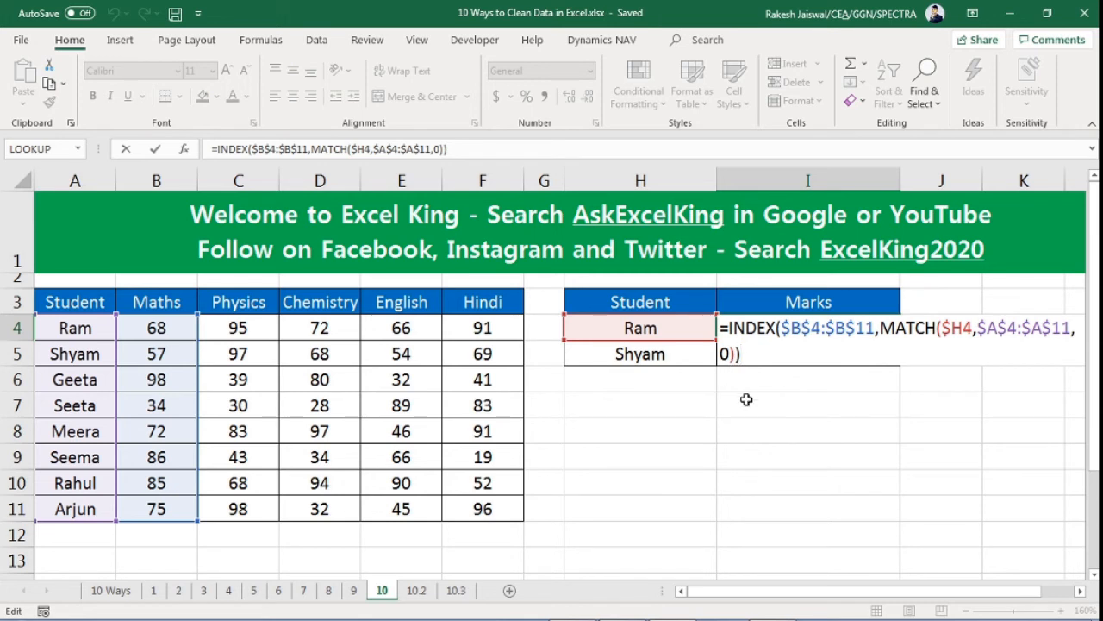
left_click(681, 393)
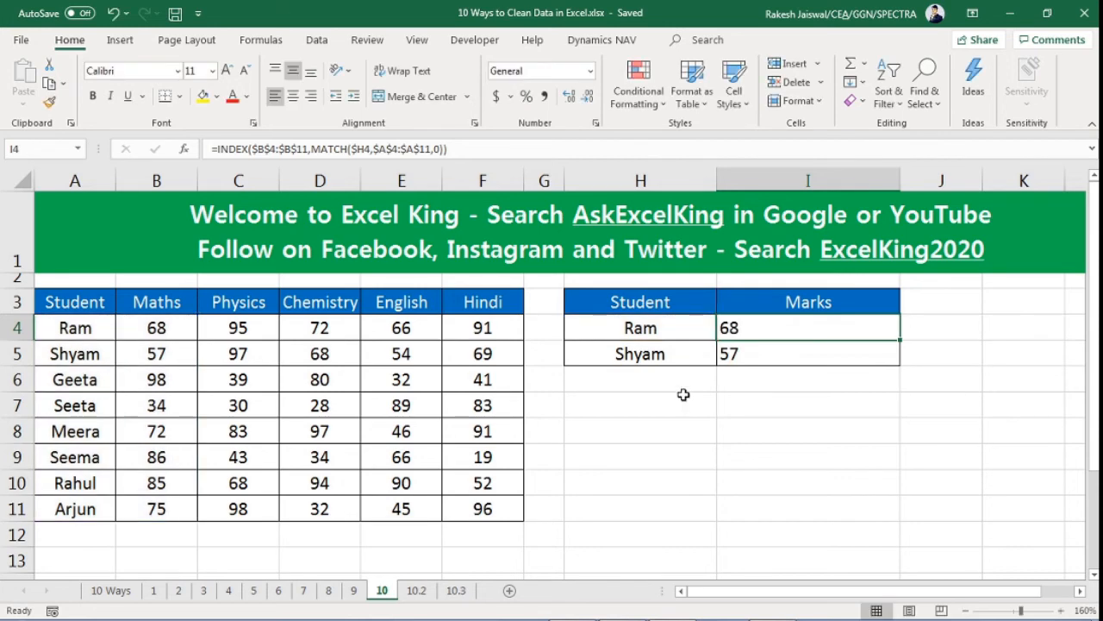
Replace all occurrences of $B with $C in the sheet's formulas using Find and Replace
key("ctrl+h")
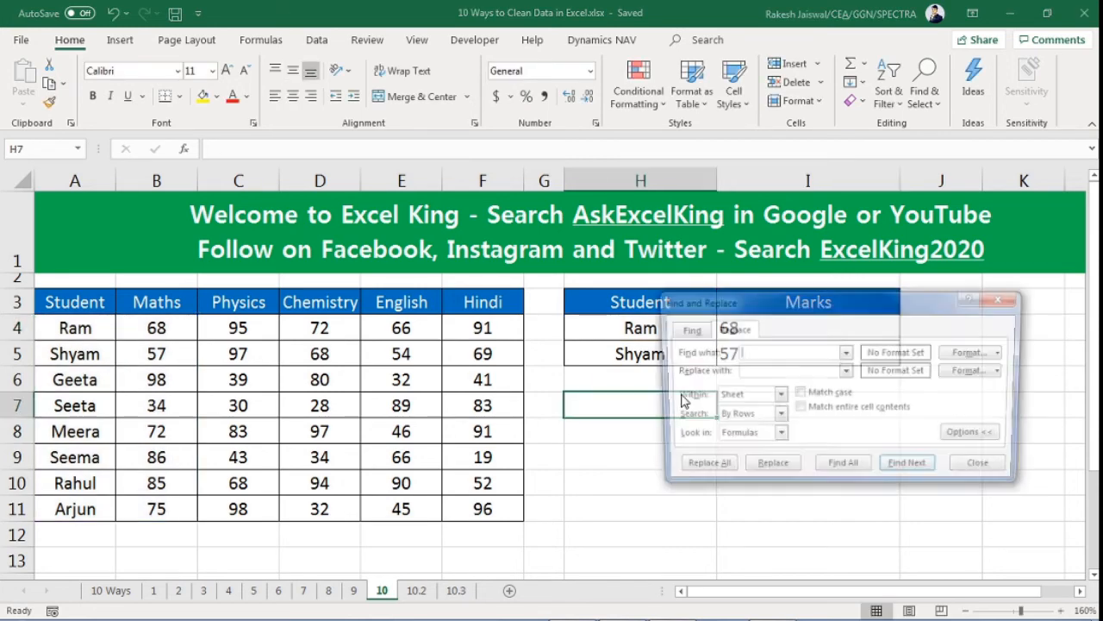
left_click(976, 435)
left_click_drag(843, 307, 755, 389)
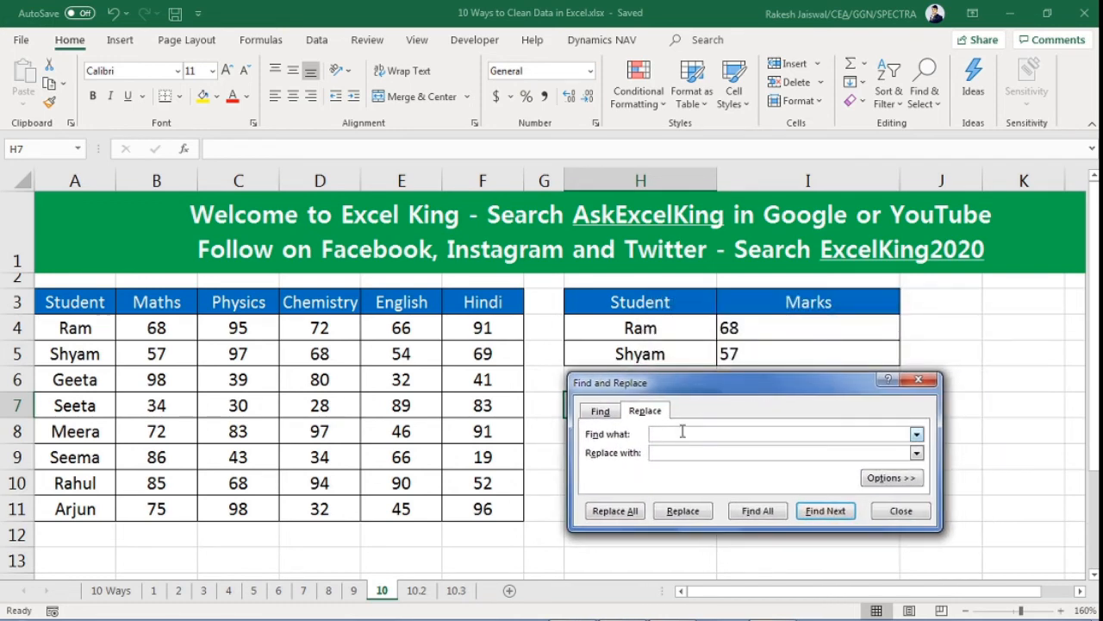
type("$B")
key("Tab")
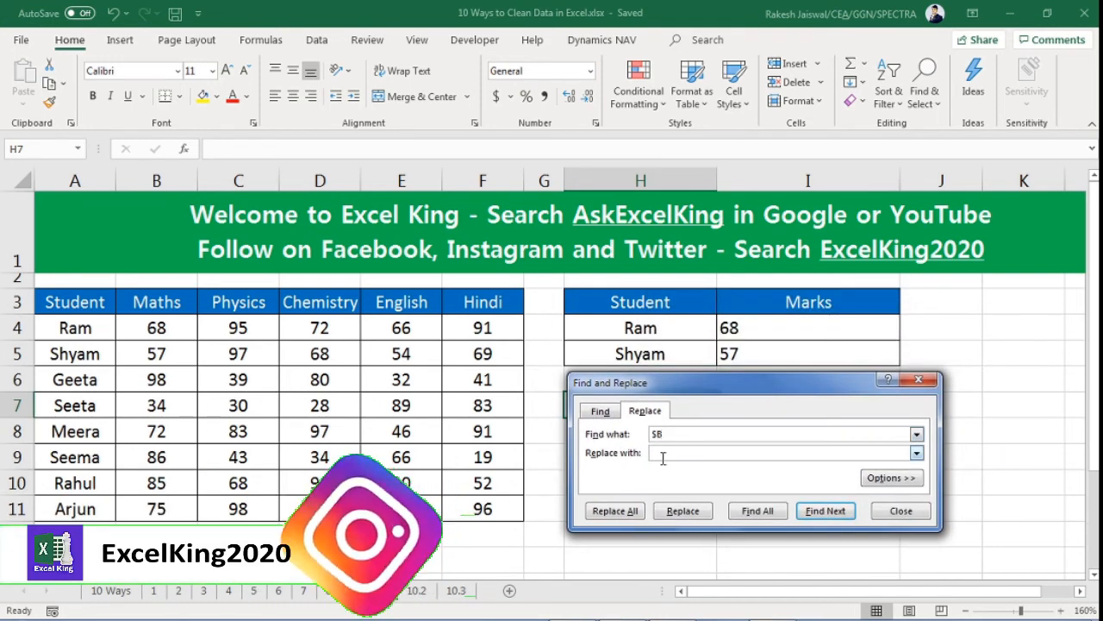
type("$C")
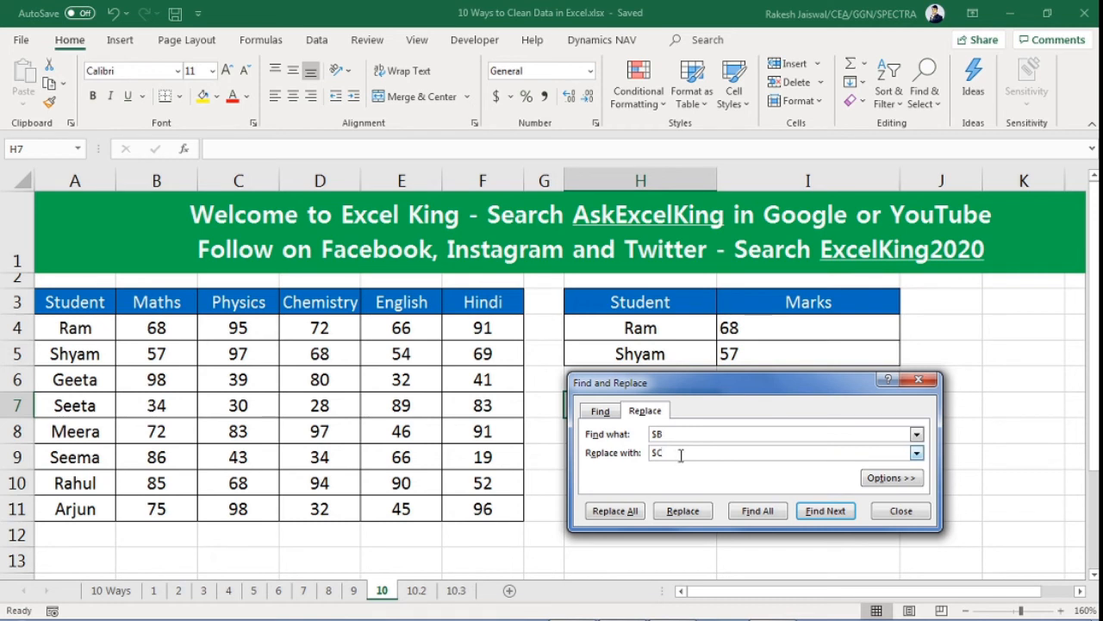
left_click(615, 511)
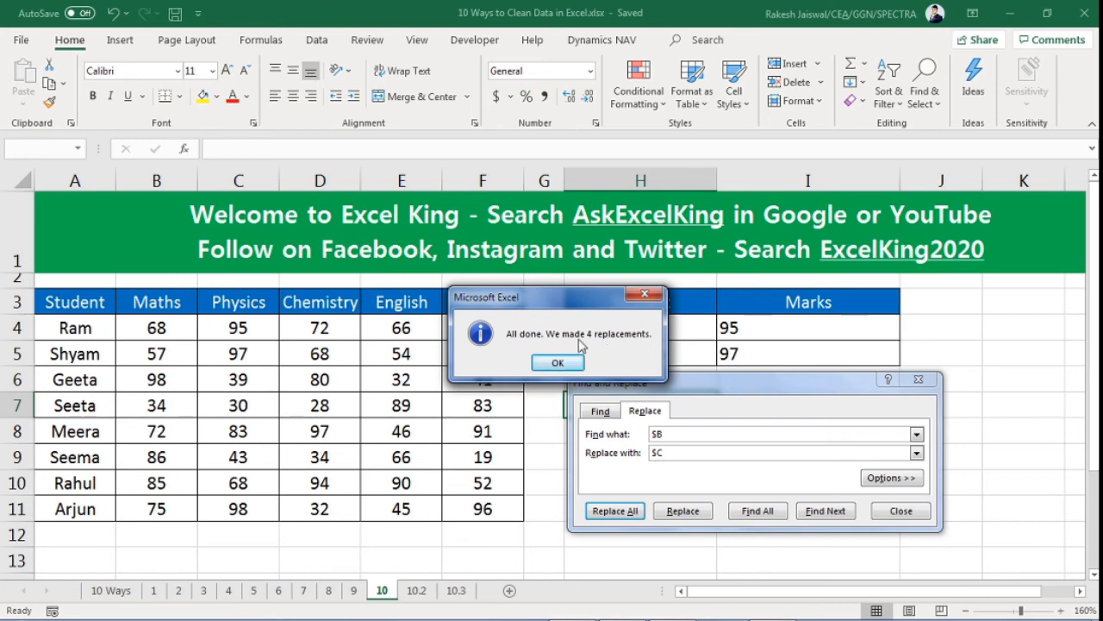
left_click(561, 362)
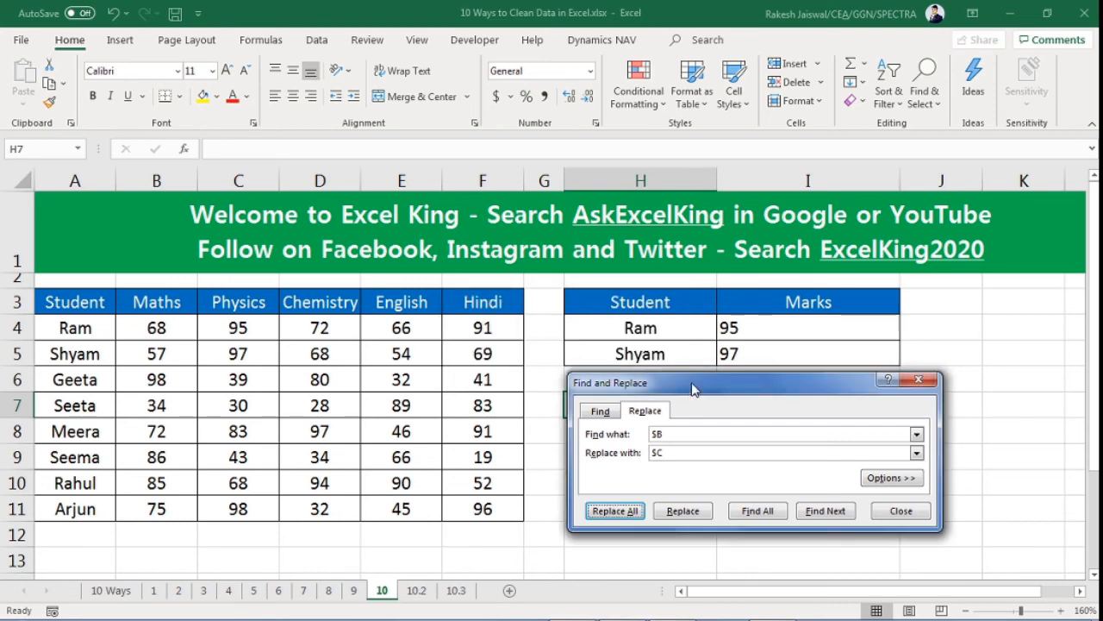
Inspect the INDEX and MATCH formulas in I4 and I5 with their referenced ranges, and close Find and Replace
left_click(759, 330)
double_click(758, 330)
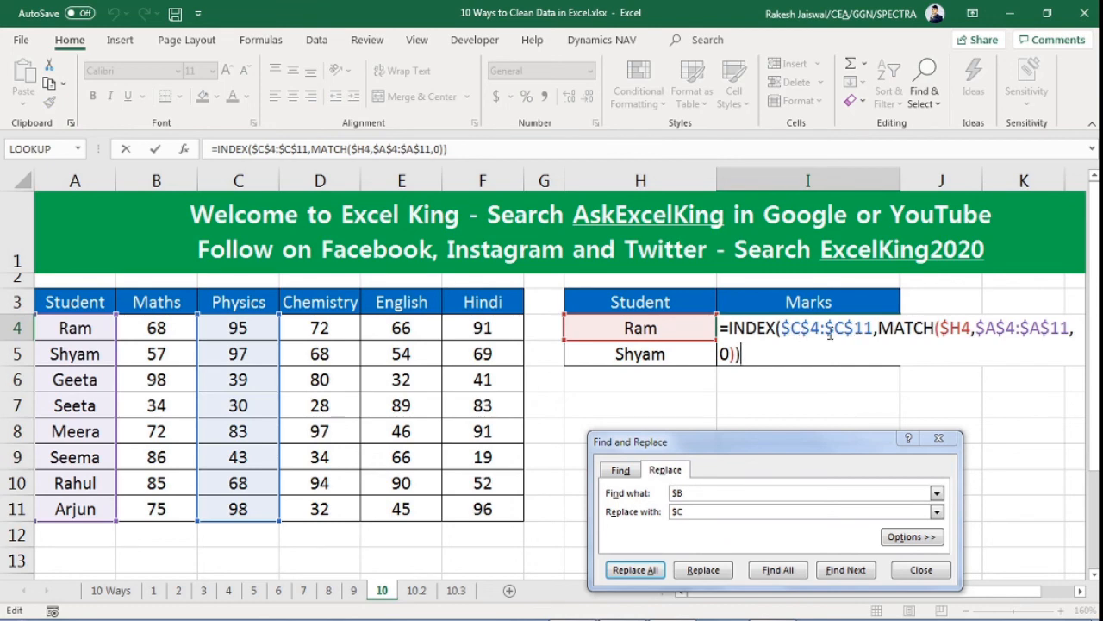
key("Return")
double_click(856, 362)
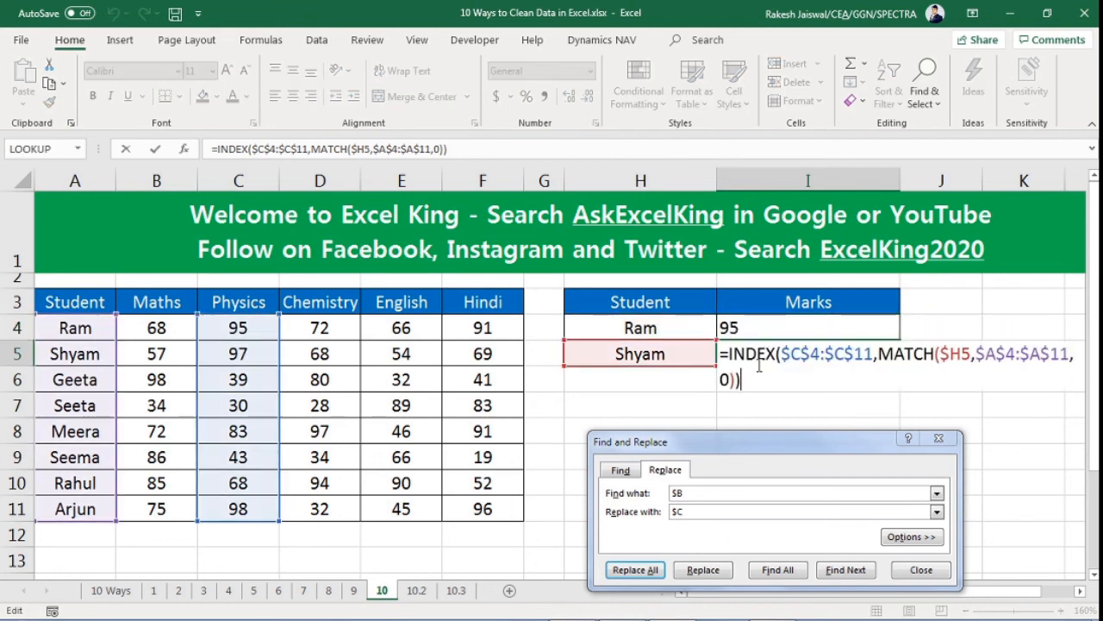
key("Escape")
left_click(919, 570)
left_click(736, 382)
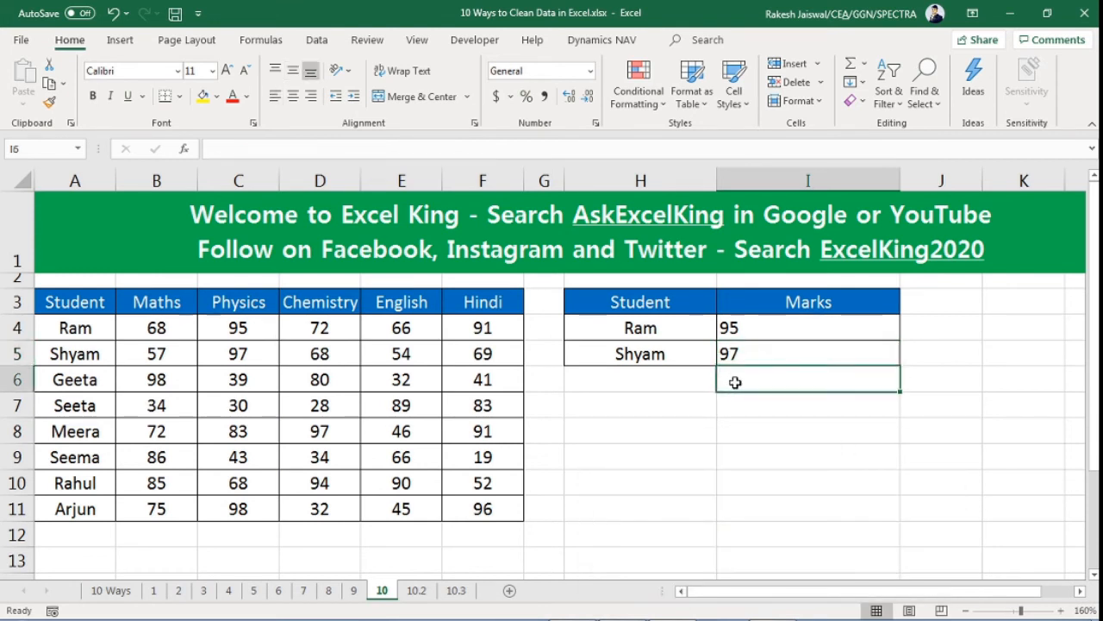
Reopen Find and Replace, clear both the find and the replacement text, and show the format options
left_click(789, 301)
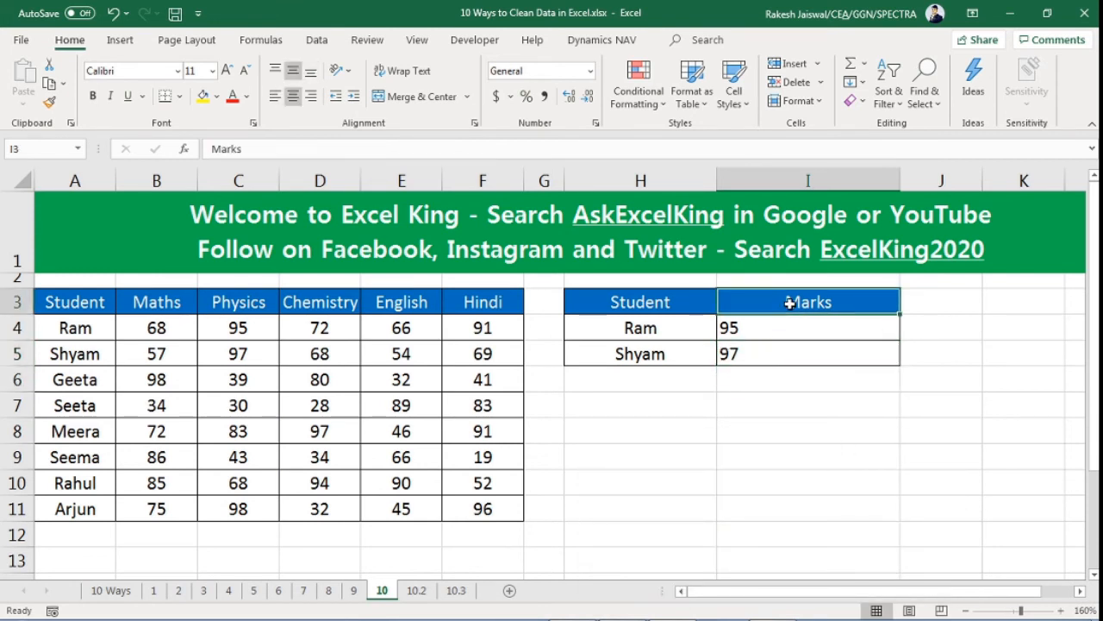
left_click(705, 306)
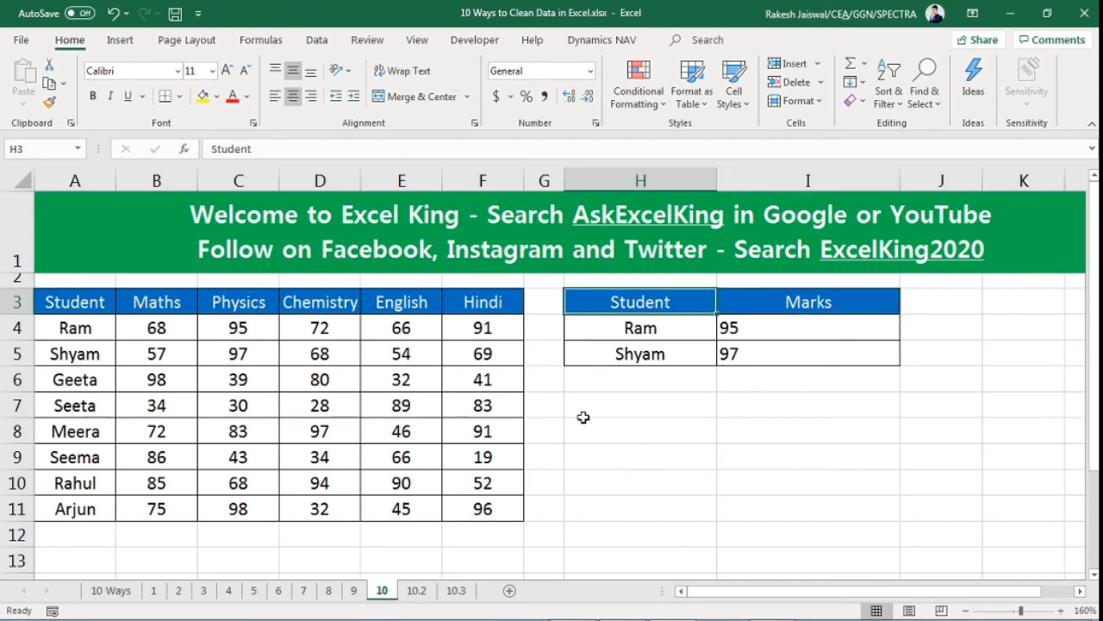
left_click(641, 392)
key("ctrl+h")
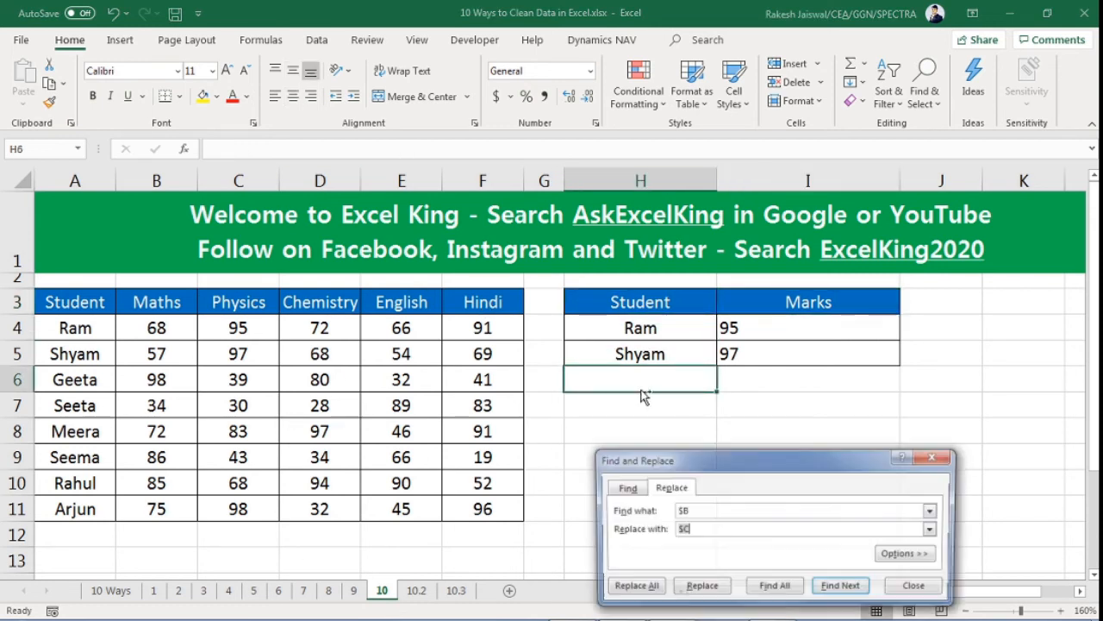
left_click_drag(732, 469, 733, 413)
left_click(687, 454)
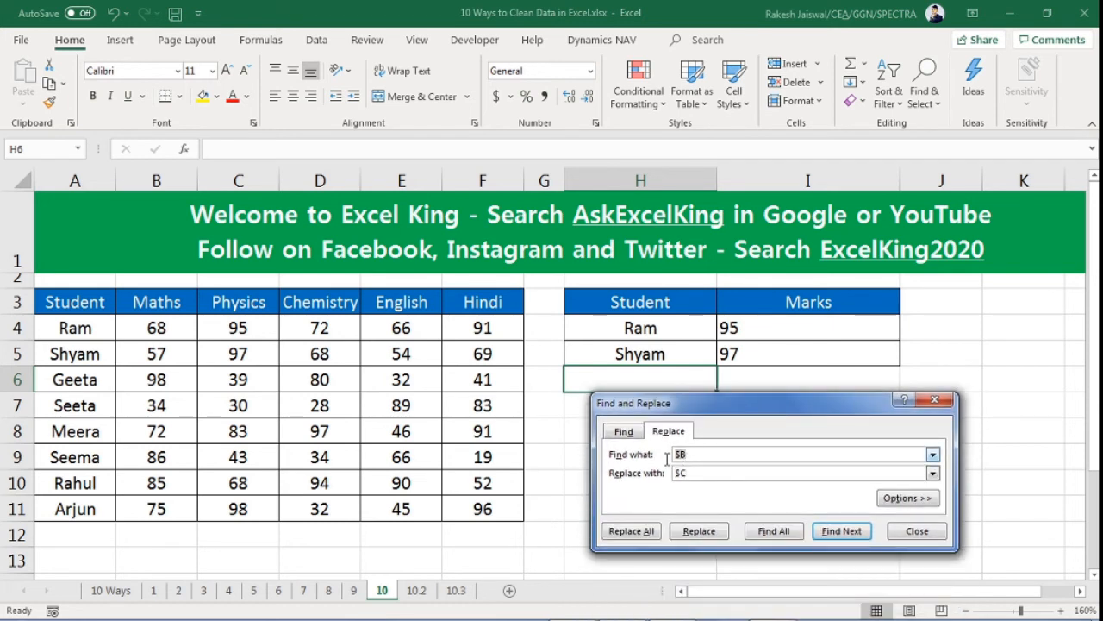
key("BackSpace")
double_click(735, 476)
key("BackSpace")
left_click(894, 498)
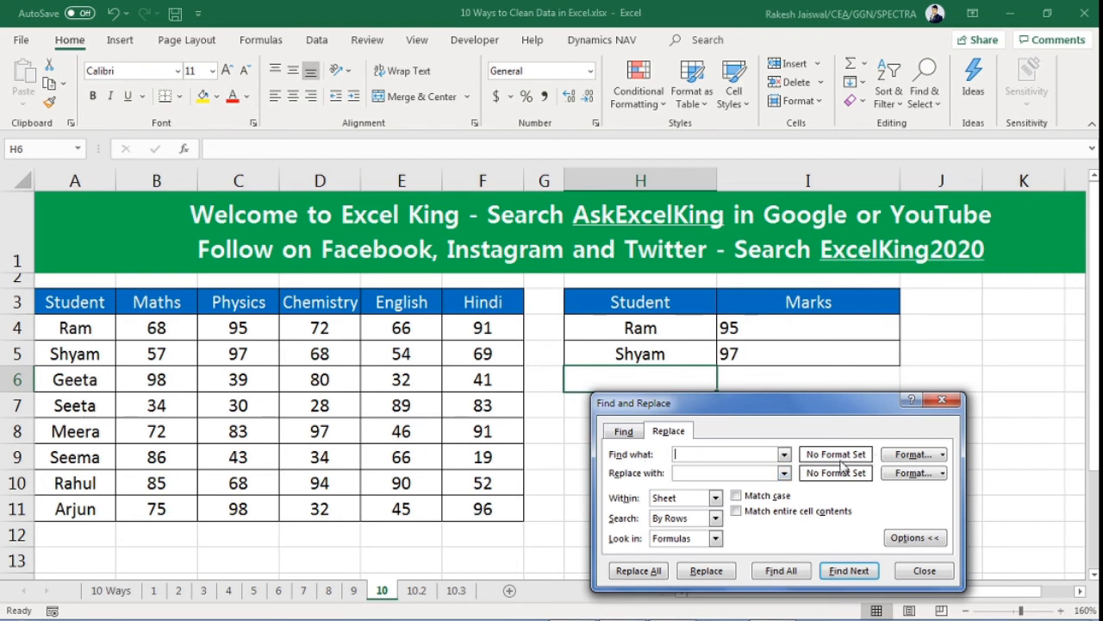
Set the format to find by picking it from the Marks heading cell I3
left_click(944, 455)
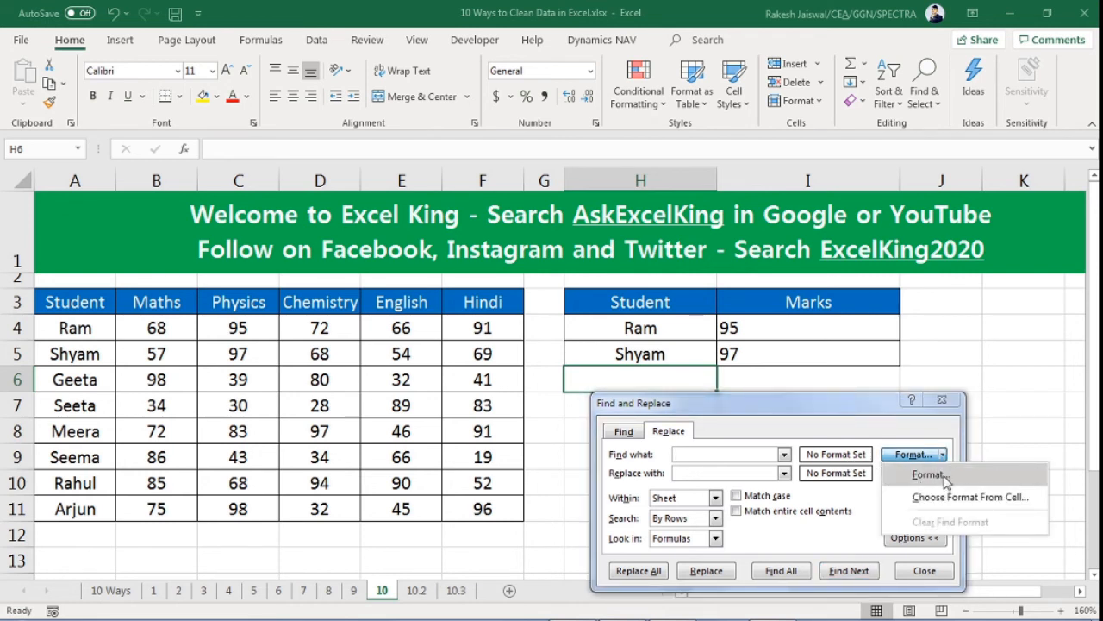
left_click(931, 498)
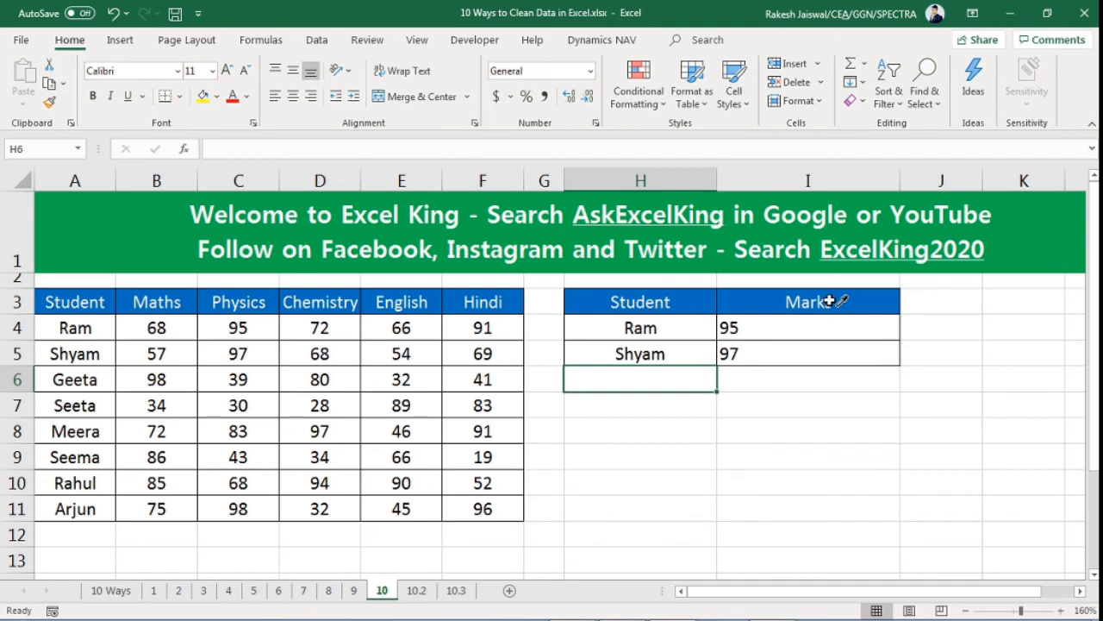
left_click(780, 301)
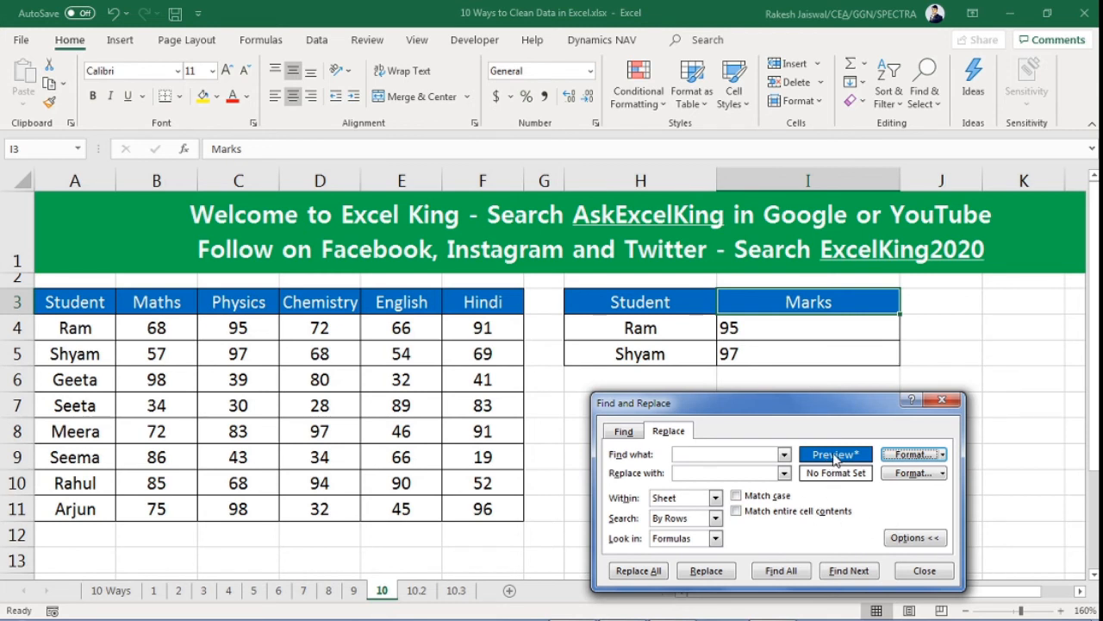
Define the replacement format with a yellow fill and a bold font in the automatic colour
left_click(944, 473)
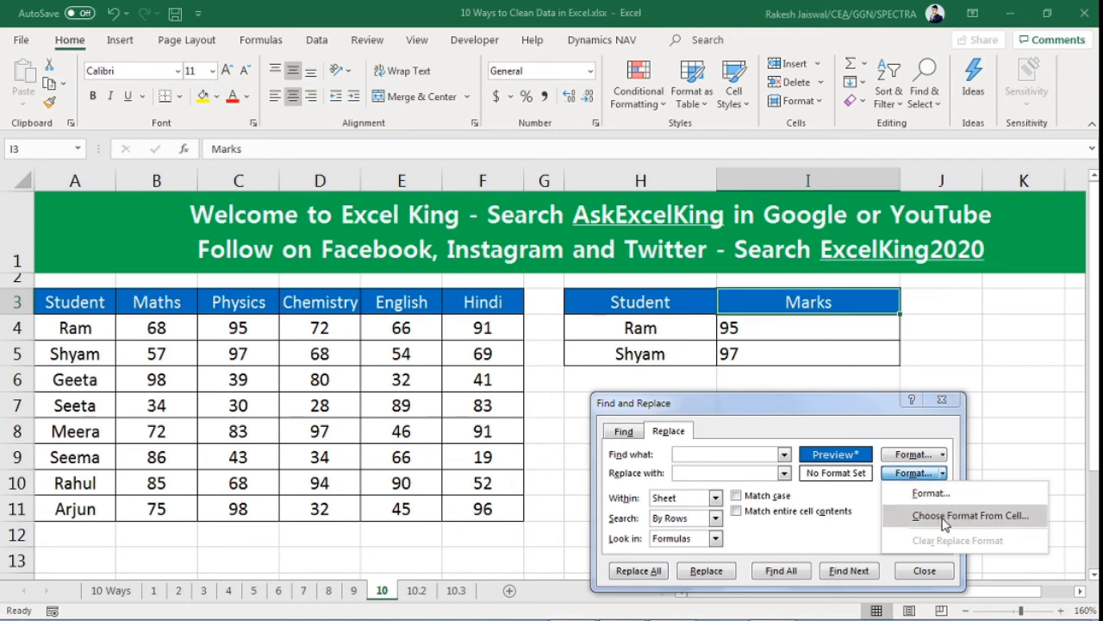
left_click(940, 495)
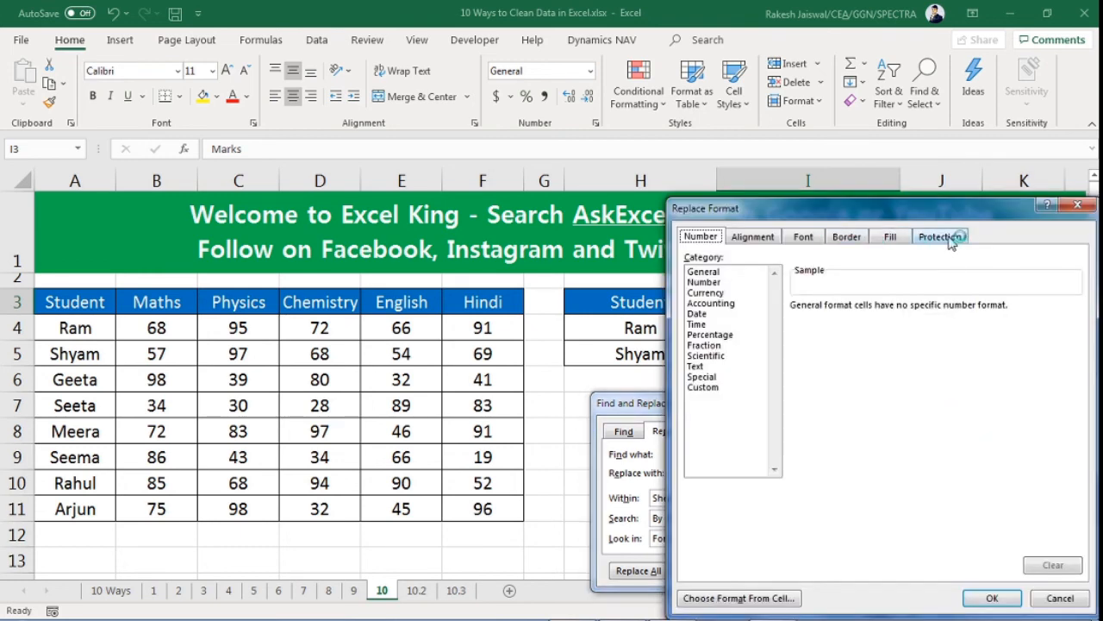
left_click(892, 237)
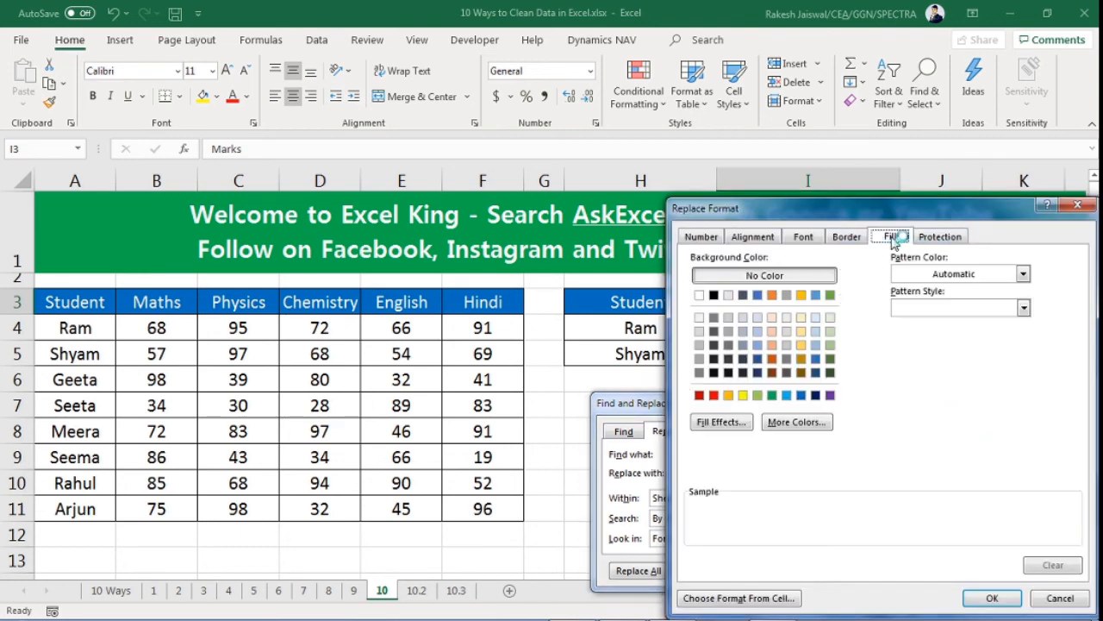
left_click(743, 395)
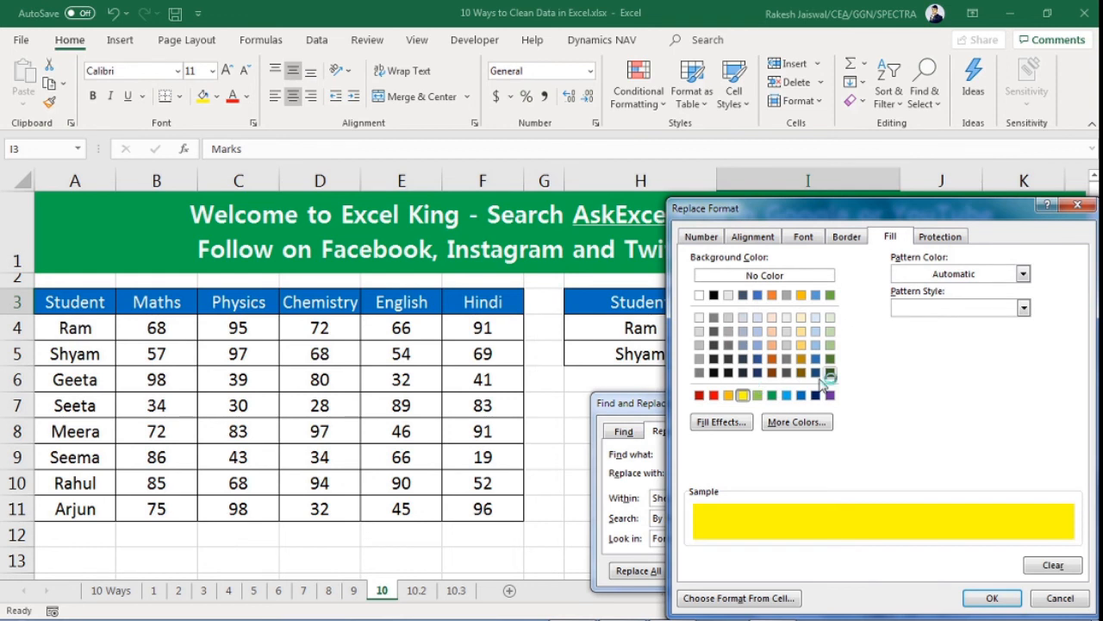
left_click(807, 238)
left_click(915, 308)
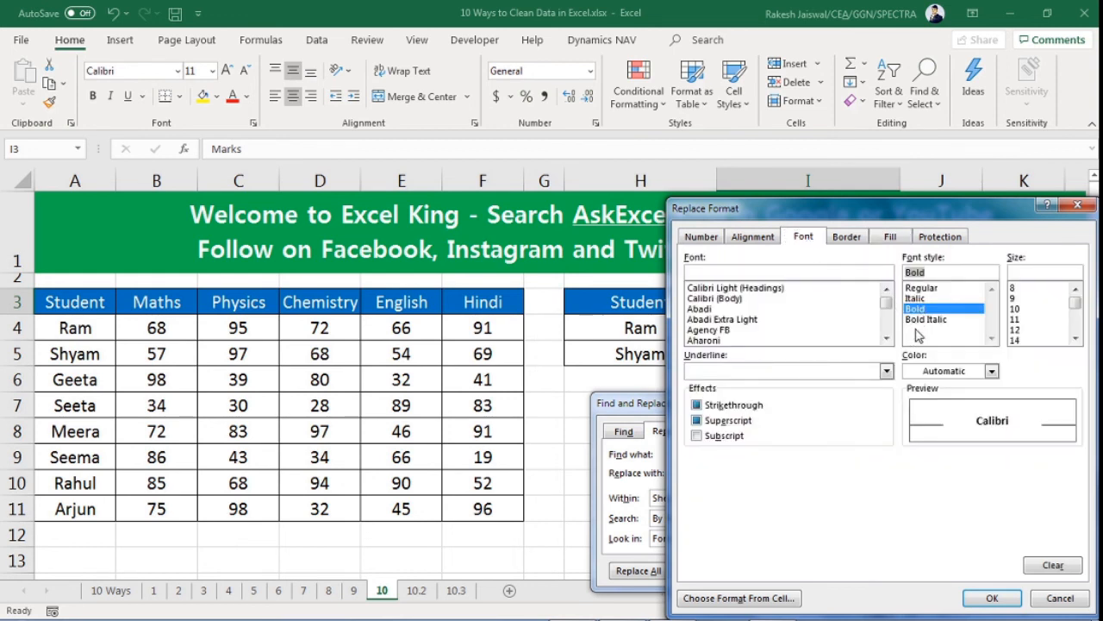
left_click(948, 372)
left_click(921, 393)
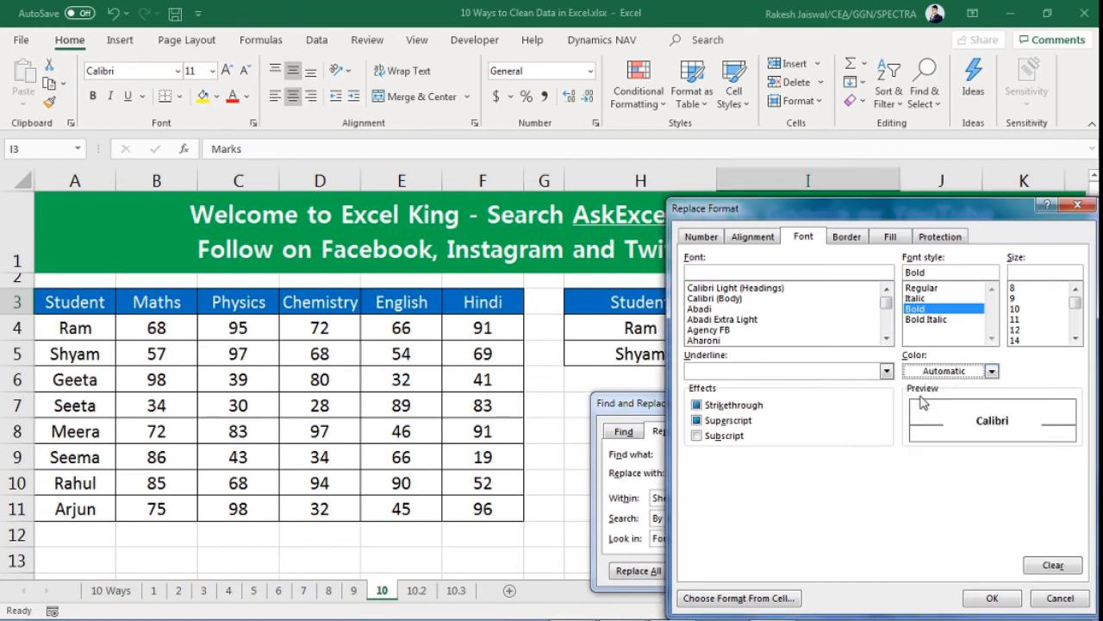
left_click(993, 598)
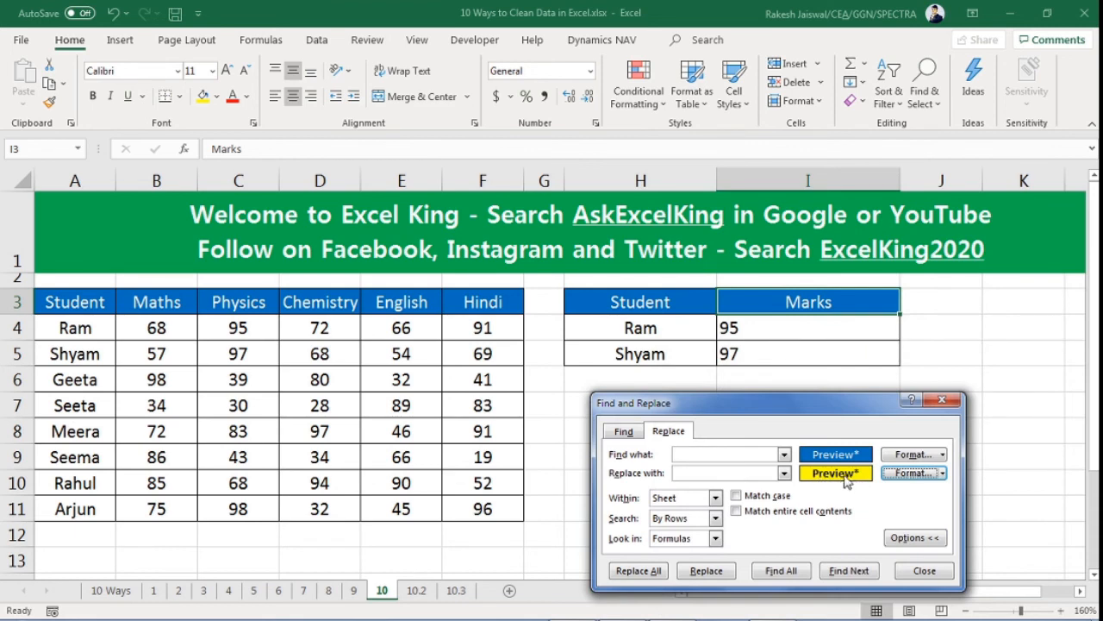
Replace the blue heading format with the yellow bold format throughout the sheet, and close Find and Replace
left_click(642, 574)
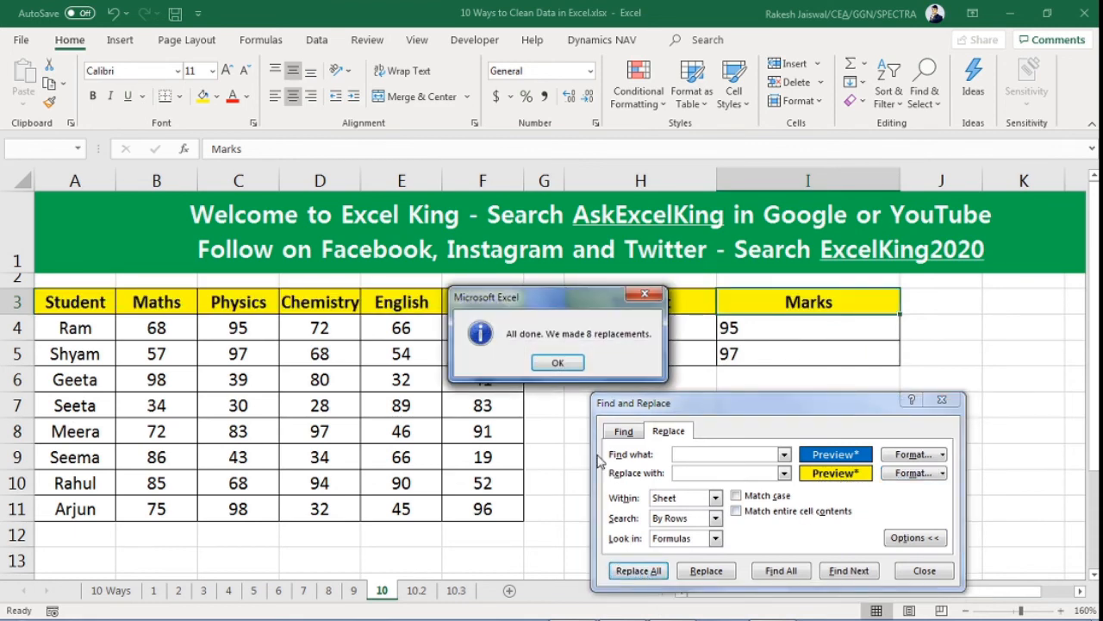
left_click(558, 365)
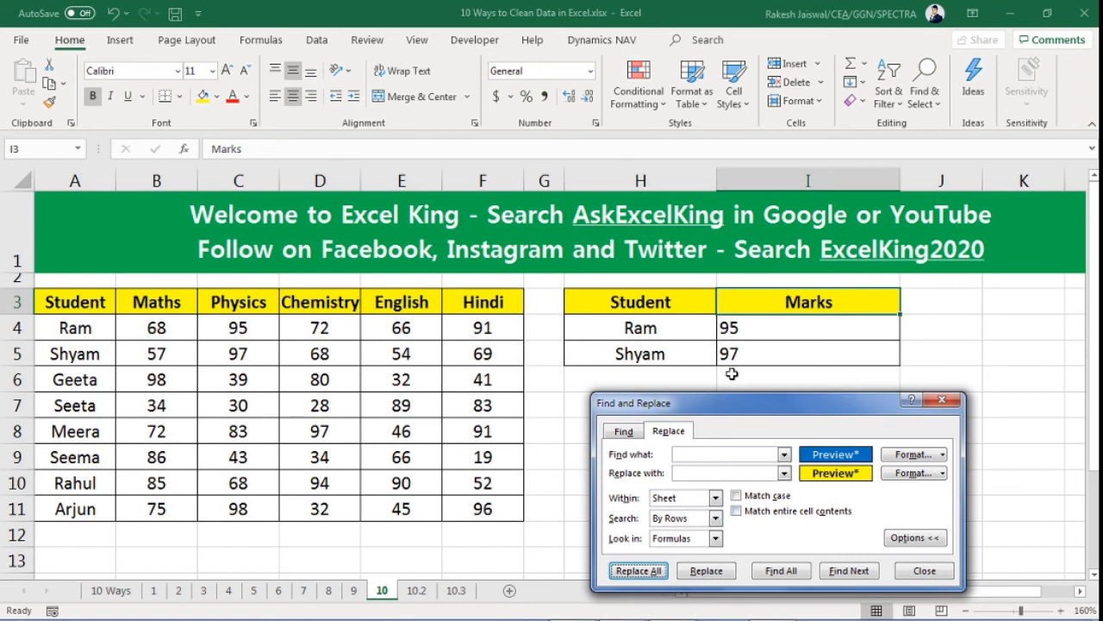
left_click(916, 580)
left_click(548, 447)
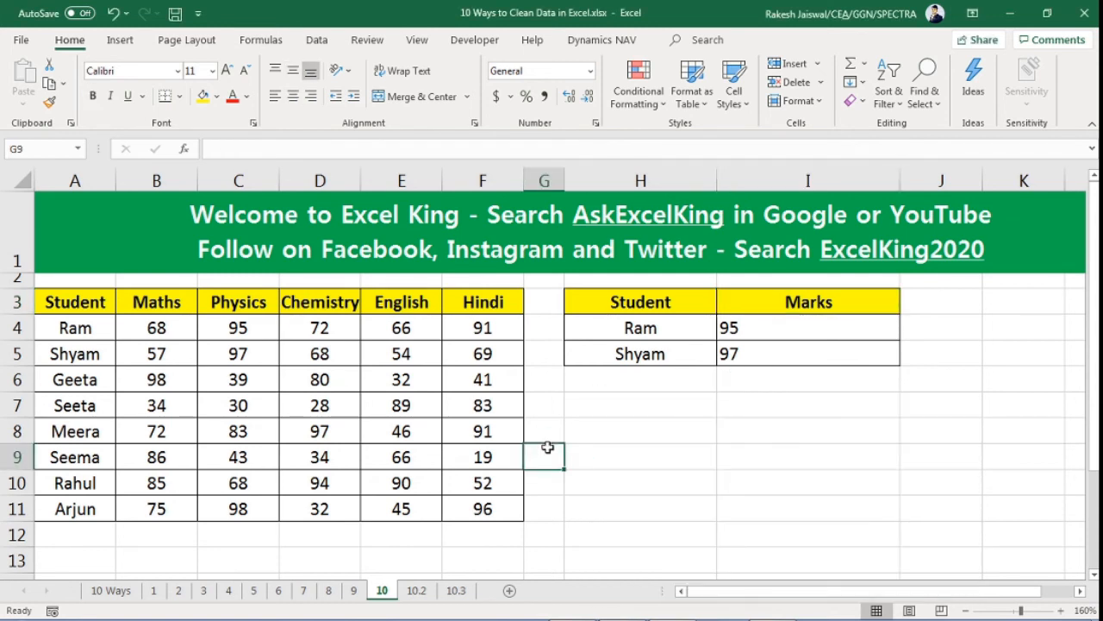
Open sheet 10.2 and examine the multi-line address entries in B4:B6
left_click(417, 592)
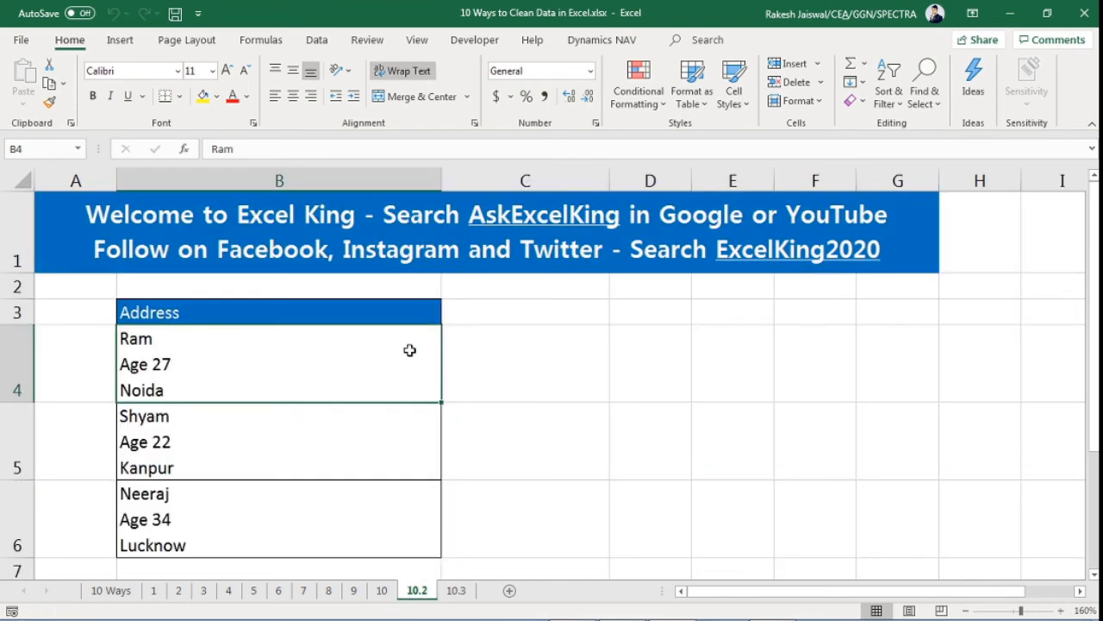
left_click(321, 422)
left_click(293, 515)
left_click(272, 450)
left_click(278, 362)
Try entering a first name followed by a line break in C4, and discard the entry
double_click(500, 347)
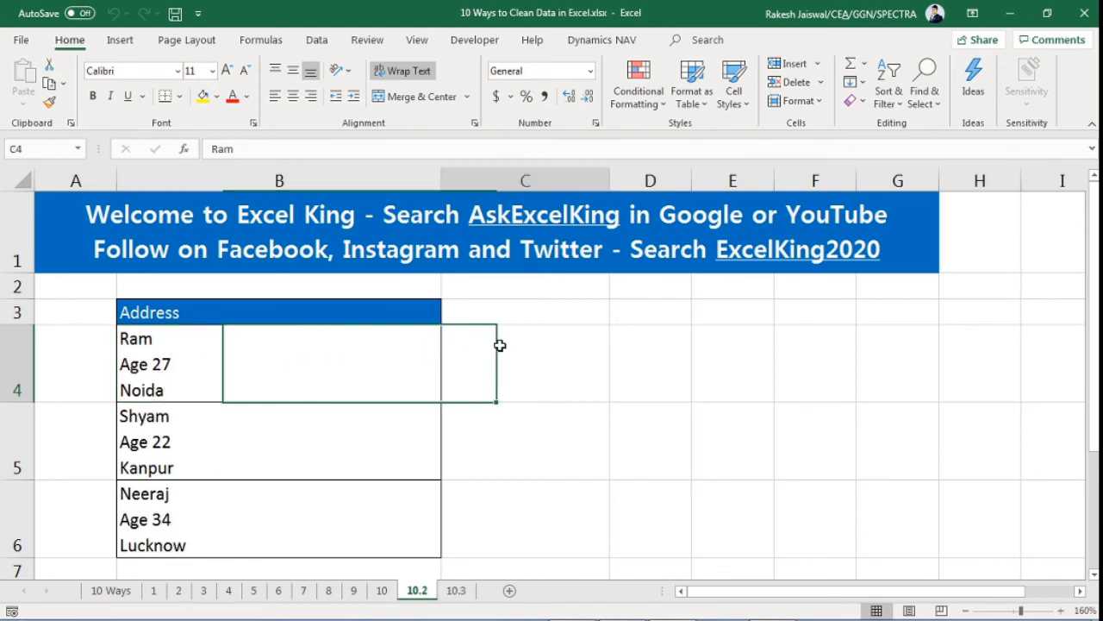
type("Ram")
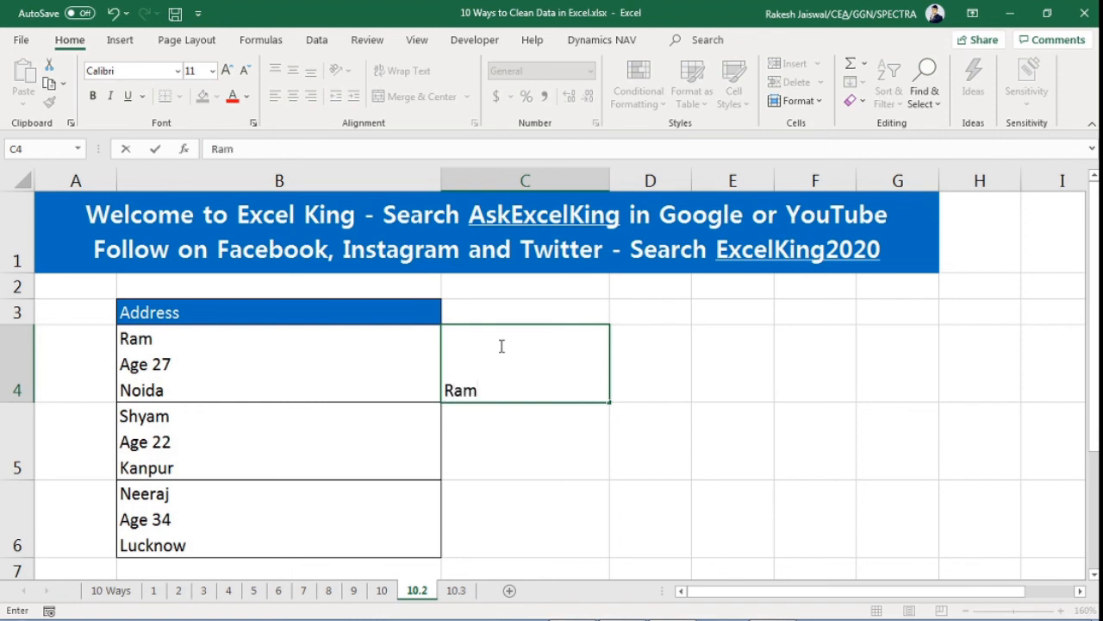
key("alt+Return")
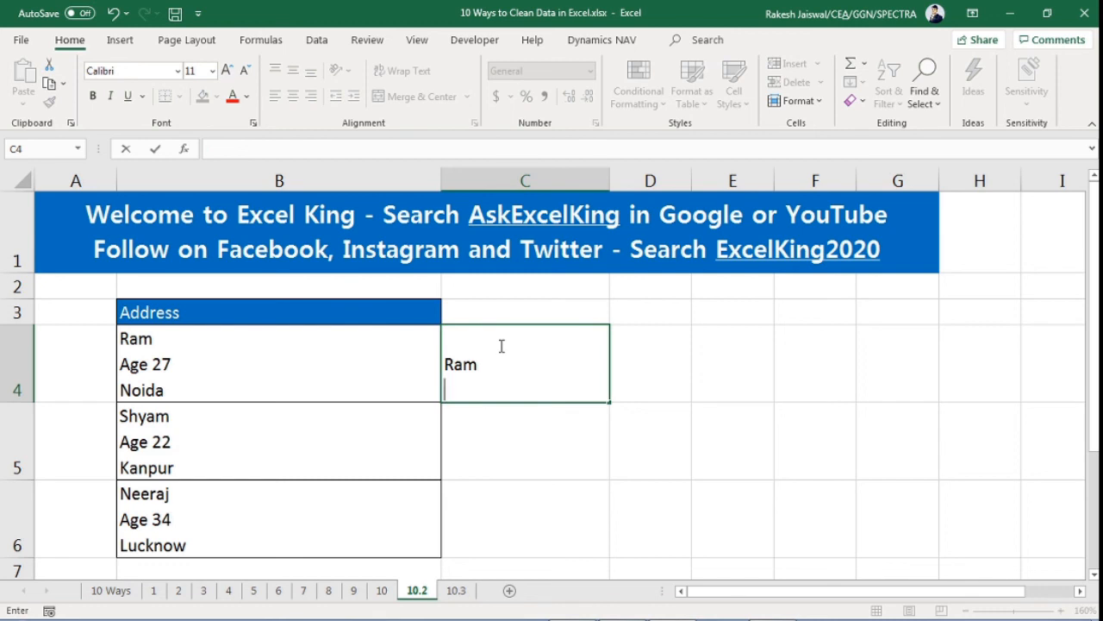
key("Escape")
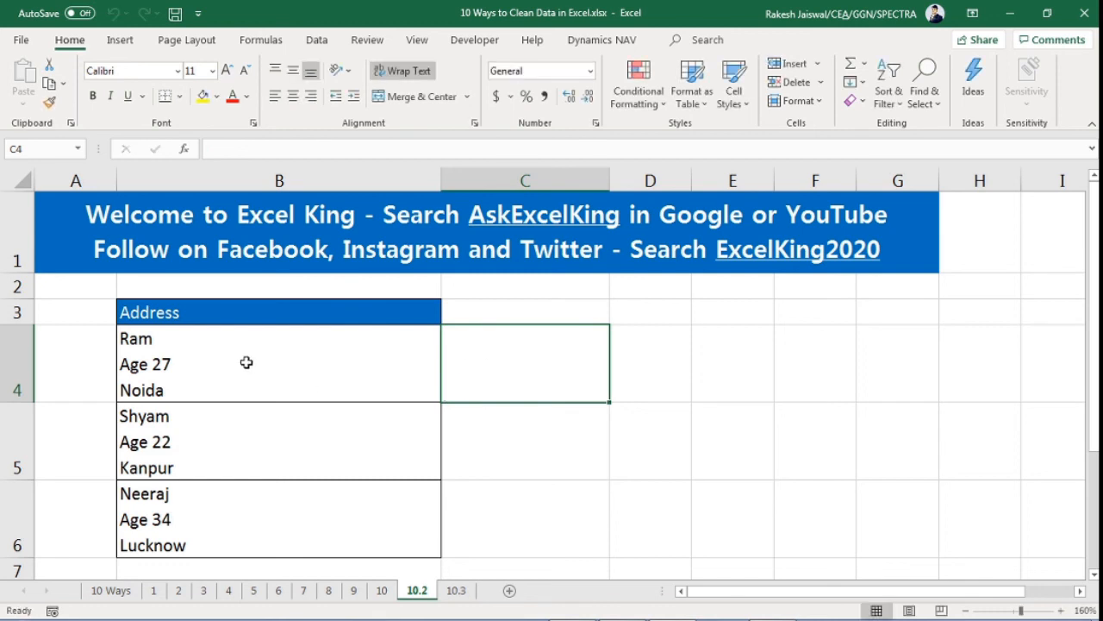
Review the multi-line address entries in B4, B5 and B6 one by one
left_click(164, 365)
left_click(179, 434)
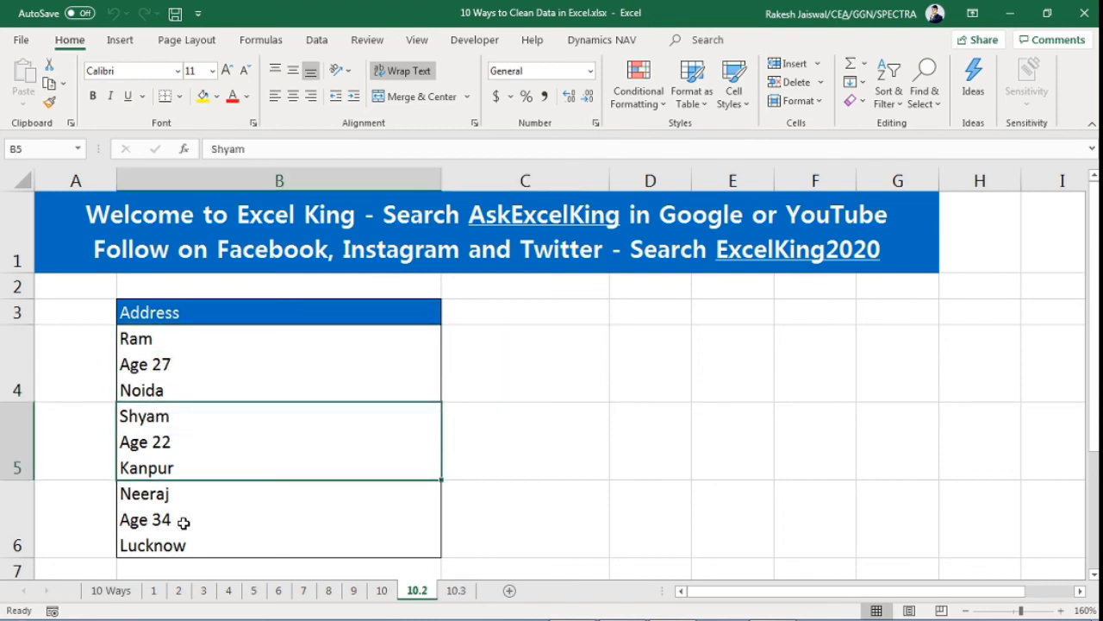
left_click(183, 522)
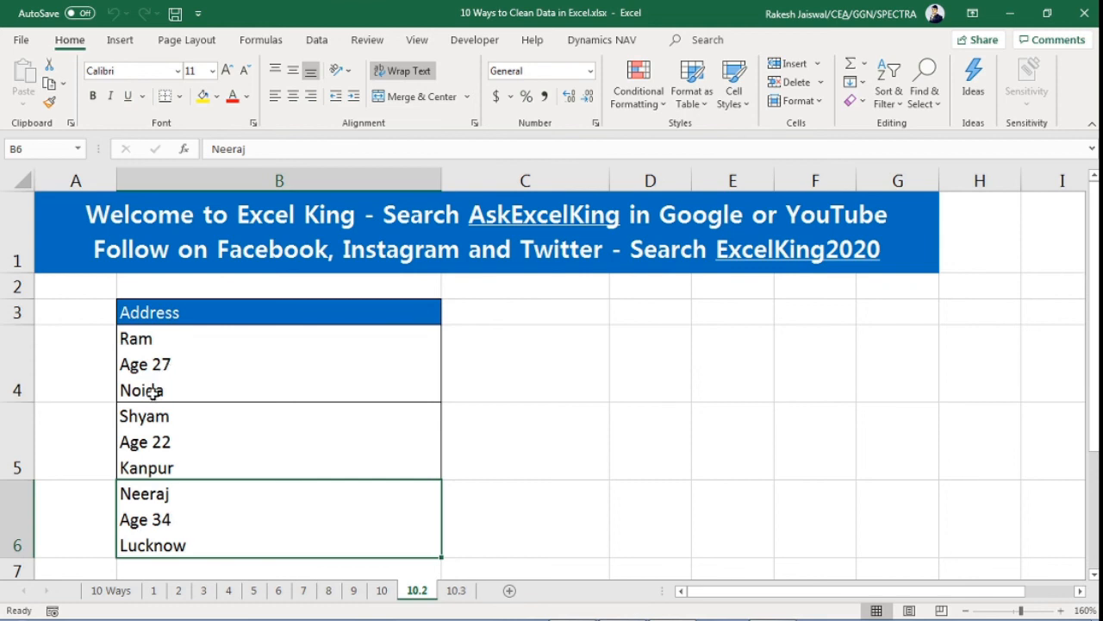
left_click(153, 440)
left_click(160, 510)
Replace every line break in the addresses in B4:B6 with a comma and a space, and close Find and Replace
left_click_drag(184, 359, 187, 519)
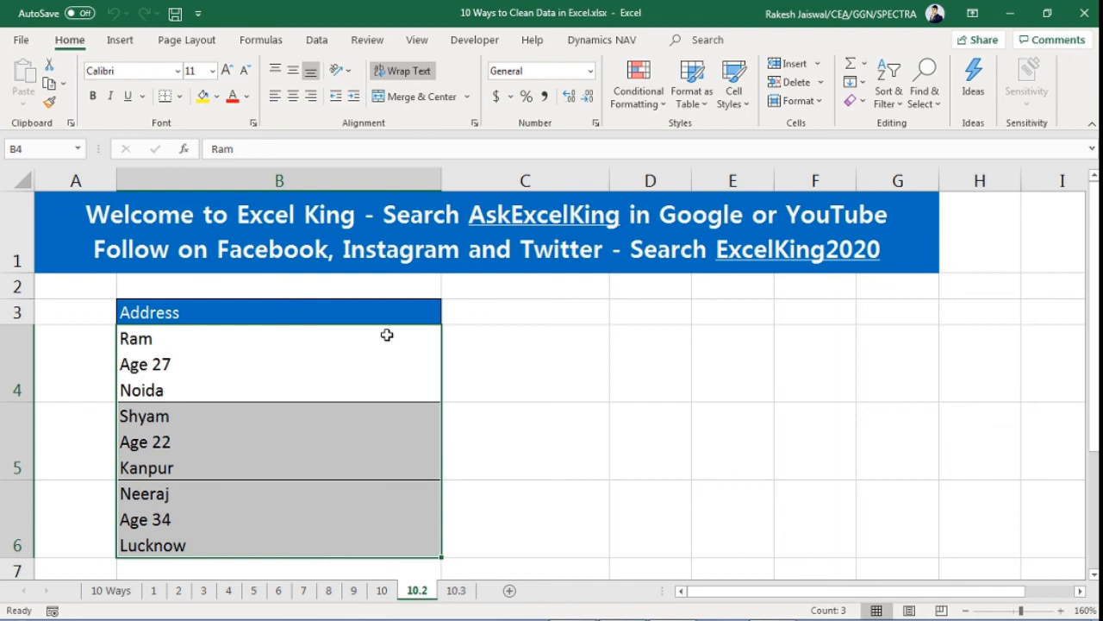
key("ctrl+h")
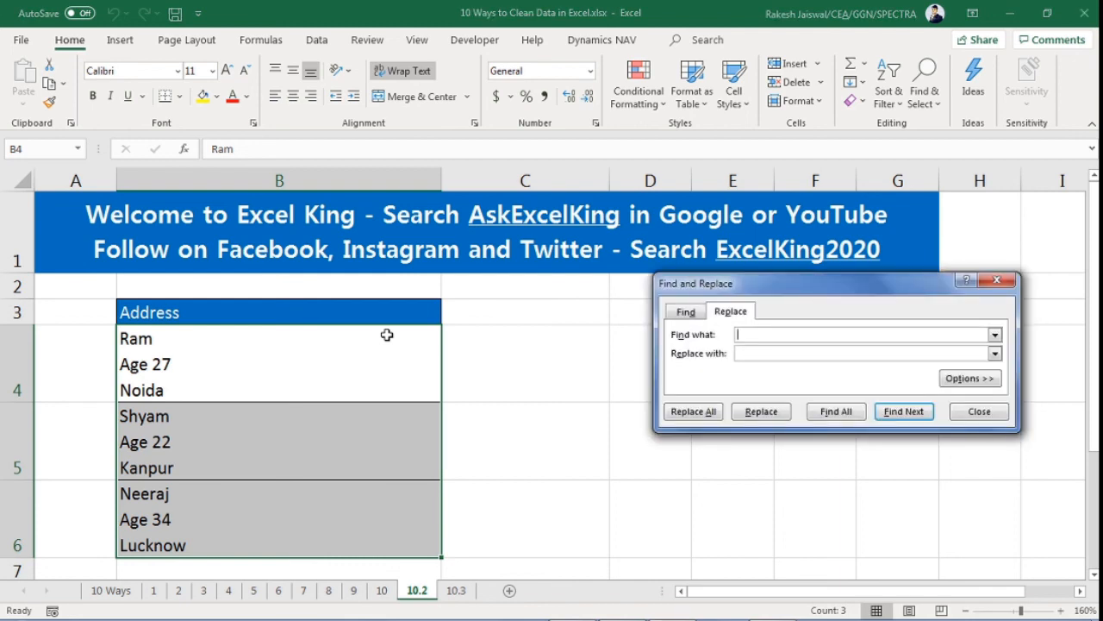
left_click_drag(813, 291, 696, 323)
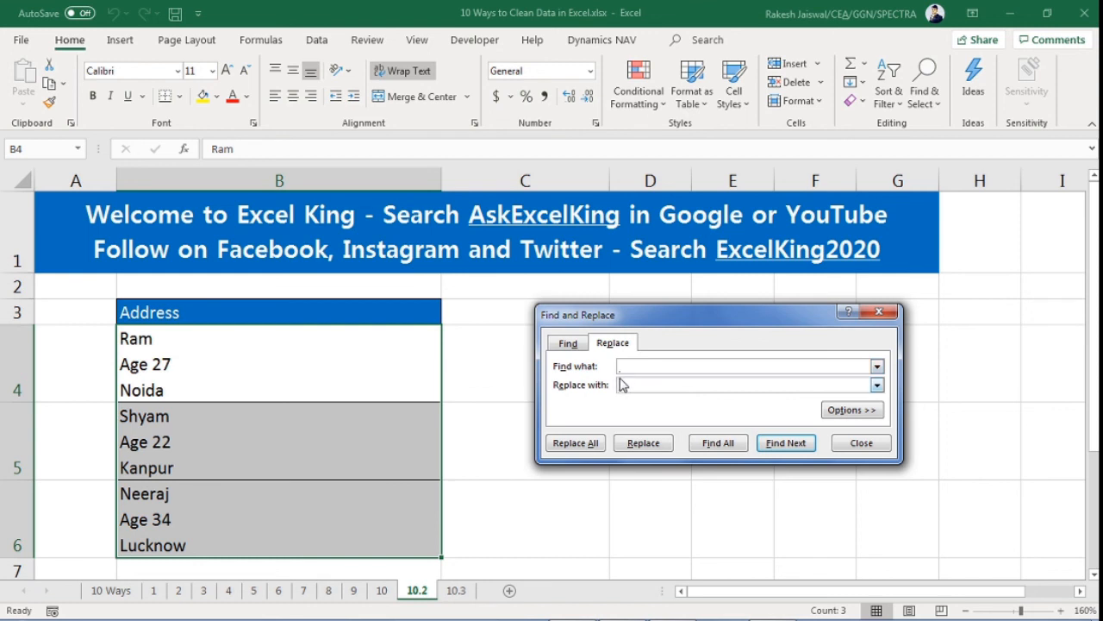
key("ctrl+j")
type(",")
left_click(591, 448)
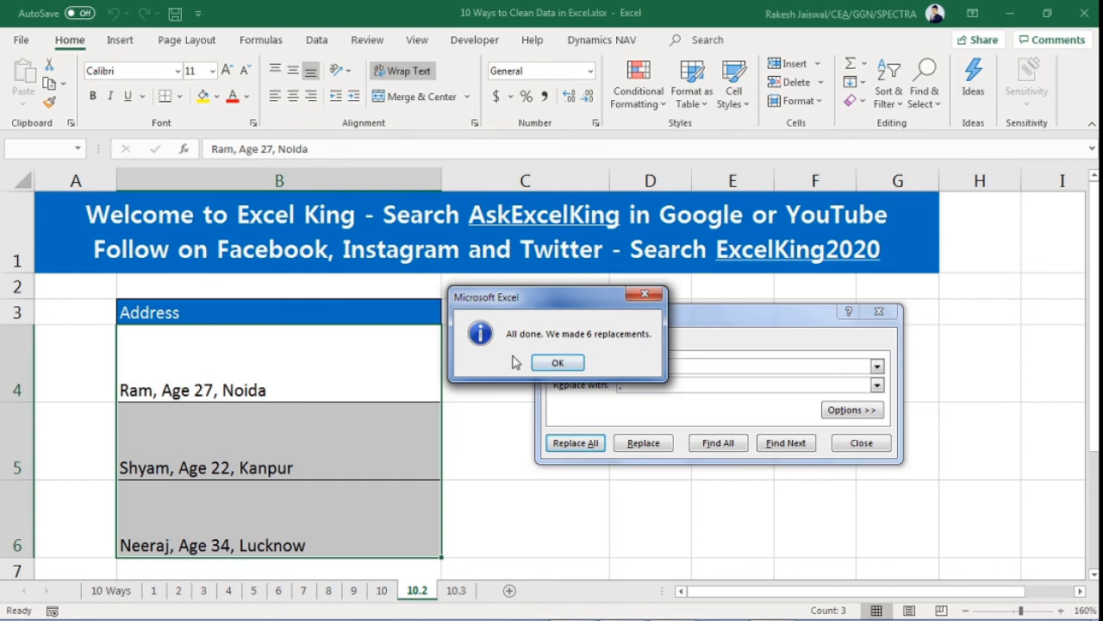
left_click(560, 367)
left_click(861, 445)
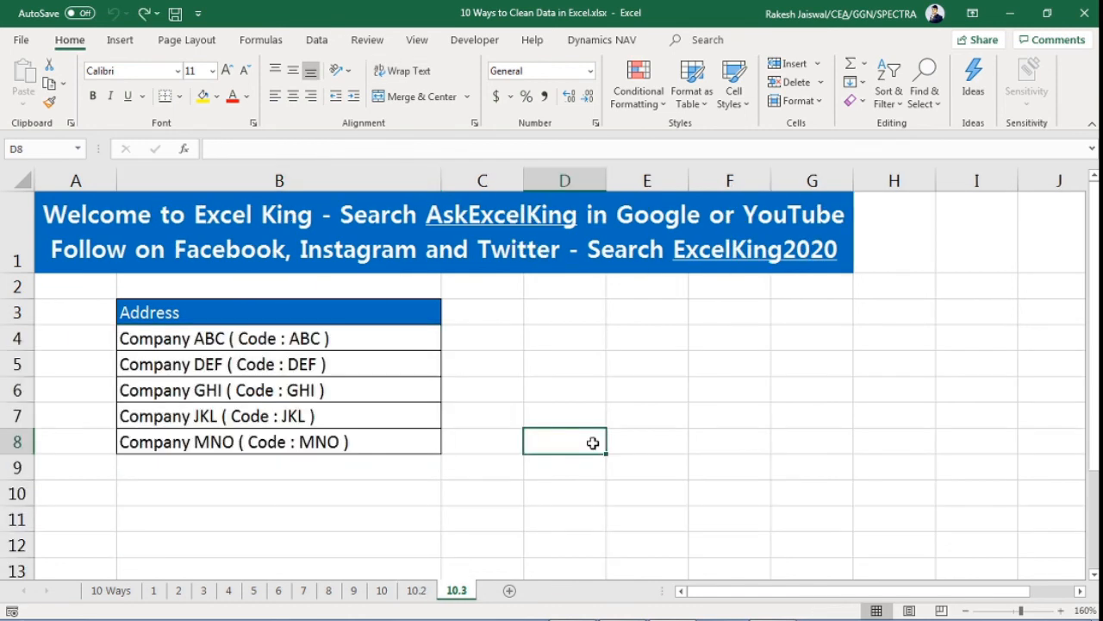
Examine the company entries with bracketed codes in B4:B8 on sheet 10.3
left_click_drag(197, 340, 193, 445)
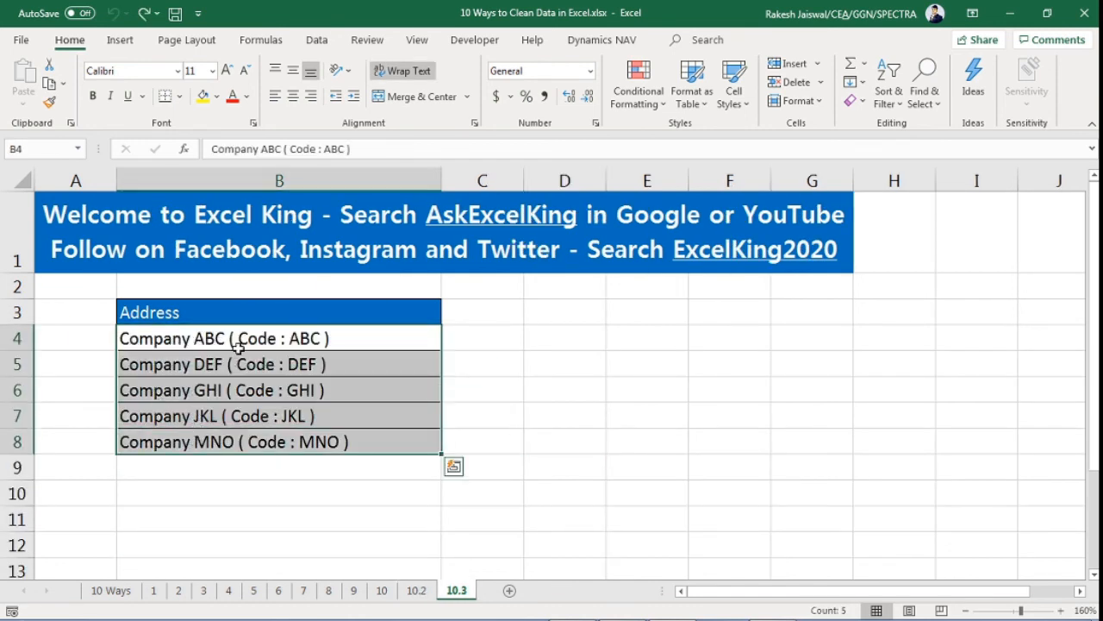
left_click(319, 373)
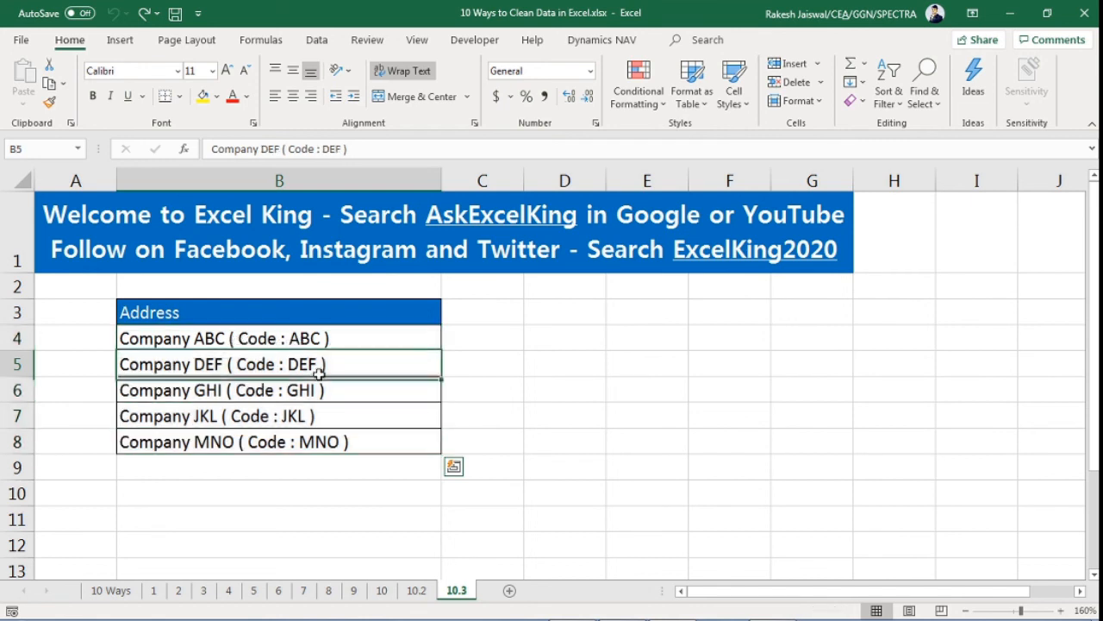
left_click(320, 392)
left_click(316, 419)
left_click(321, 443)
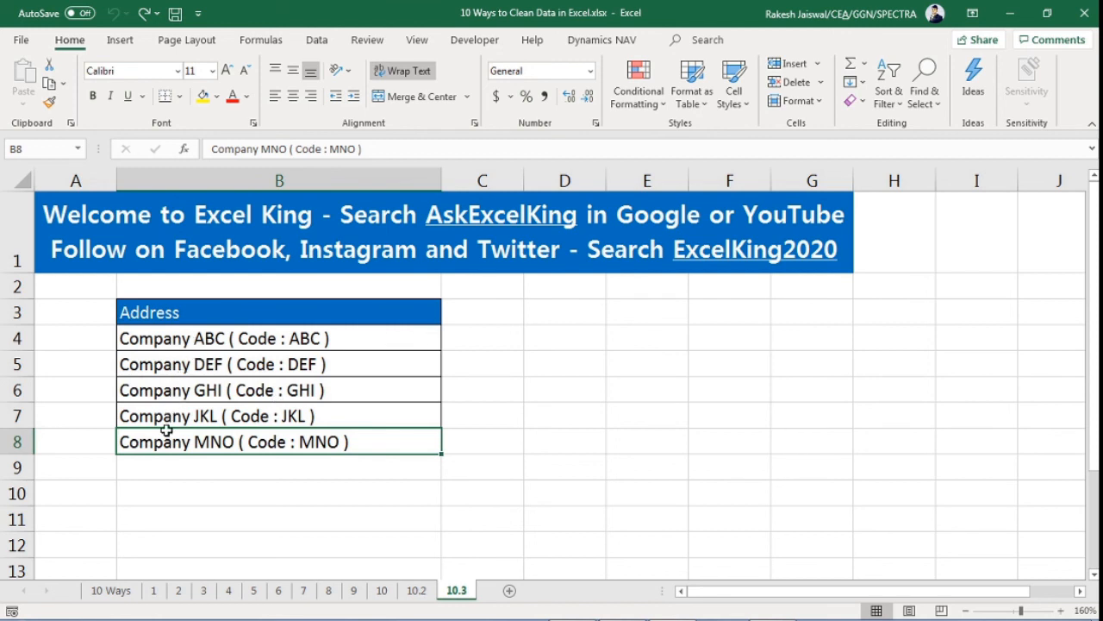
left_click(150, 337)
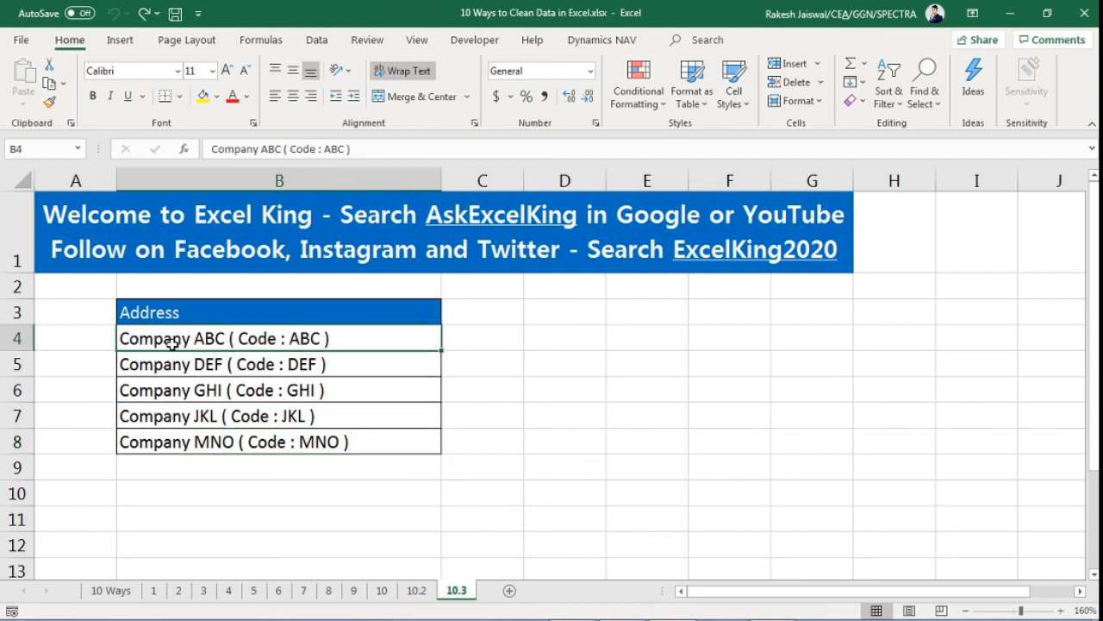
left_click(279, 443)
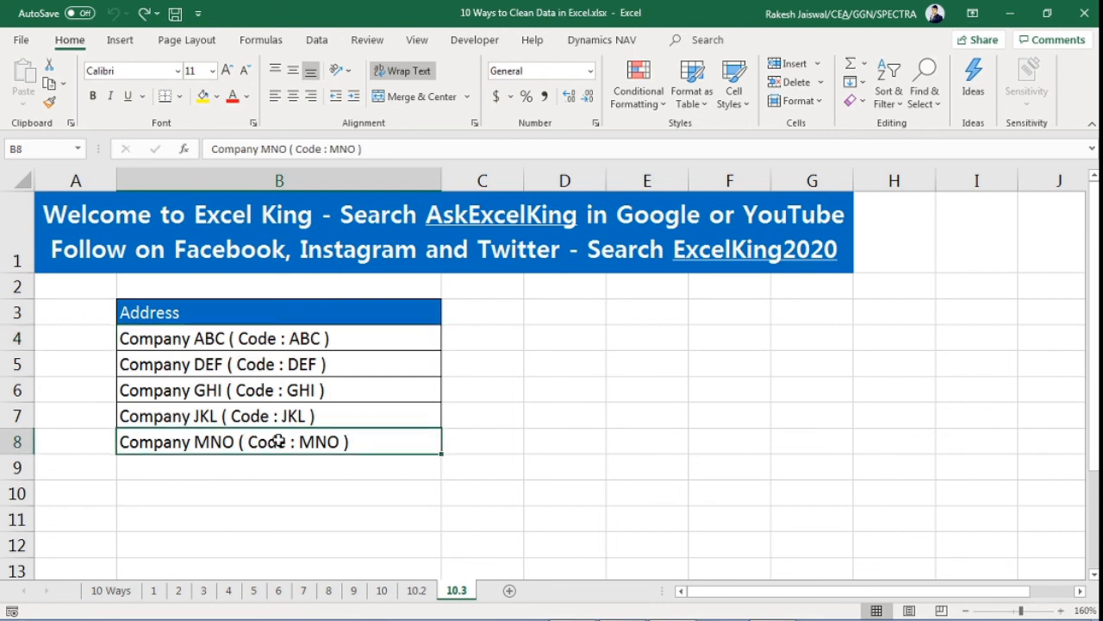
Widen column B of sheet 10.3 slightly
left_click(493, 364)
mouse_move(441, 181)
left_mouse_down()
mouse_move(369, 207)
mouse_move(369, 183)
mouse_move(444, 175)
left_mouse_up()
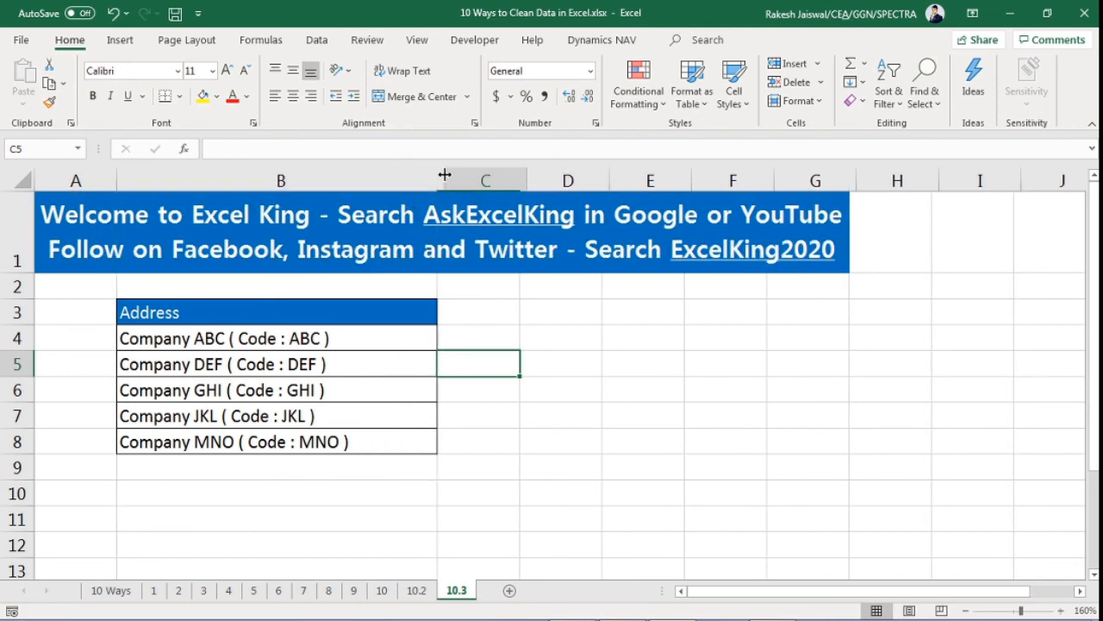
left_click(510, 310)
Remove the bracketed codes from the company entries by replacing all matches of (*) with nothing, and close Find and Replace
left_click(583, 364)
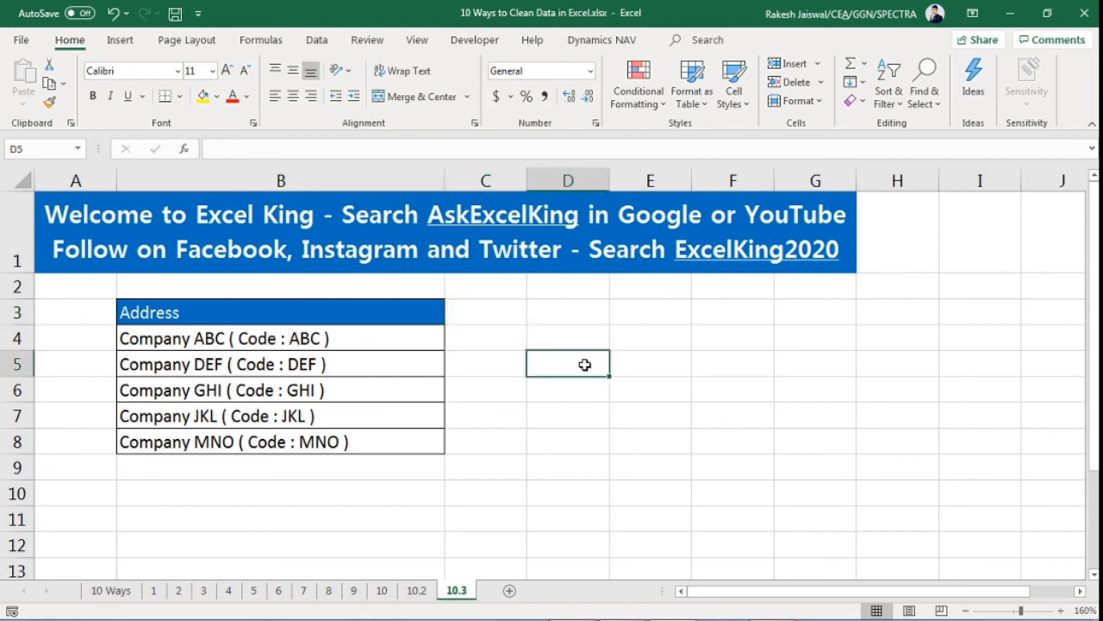
key("ctrl+h")
left_click_drag(626, 341, 565, 312)
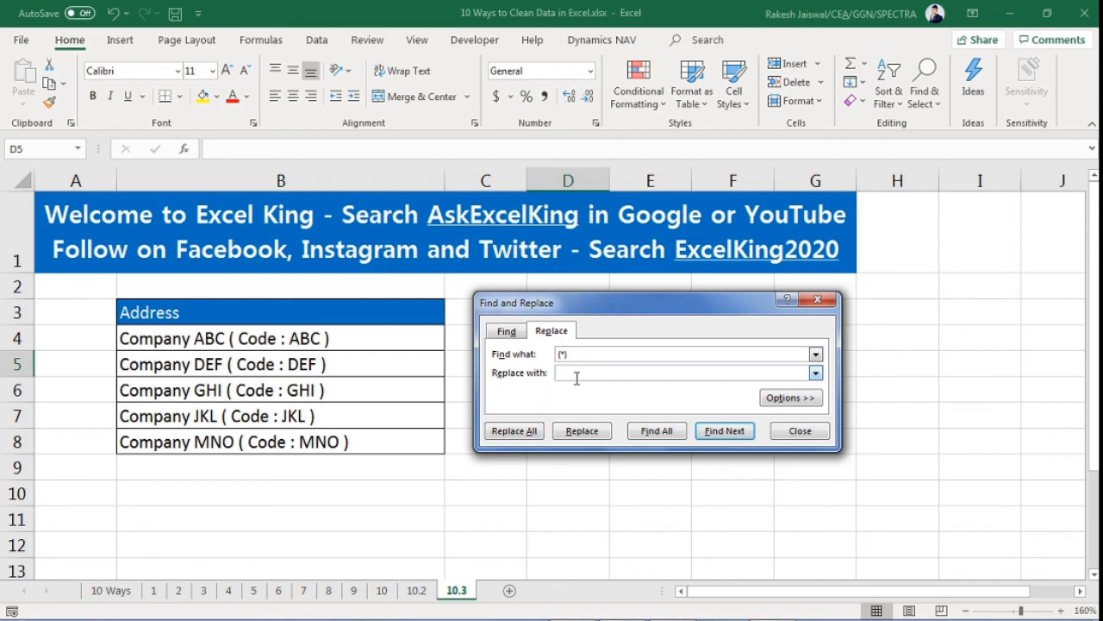
left_click(524, 432)
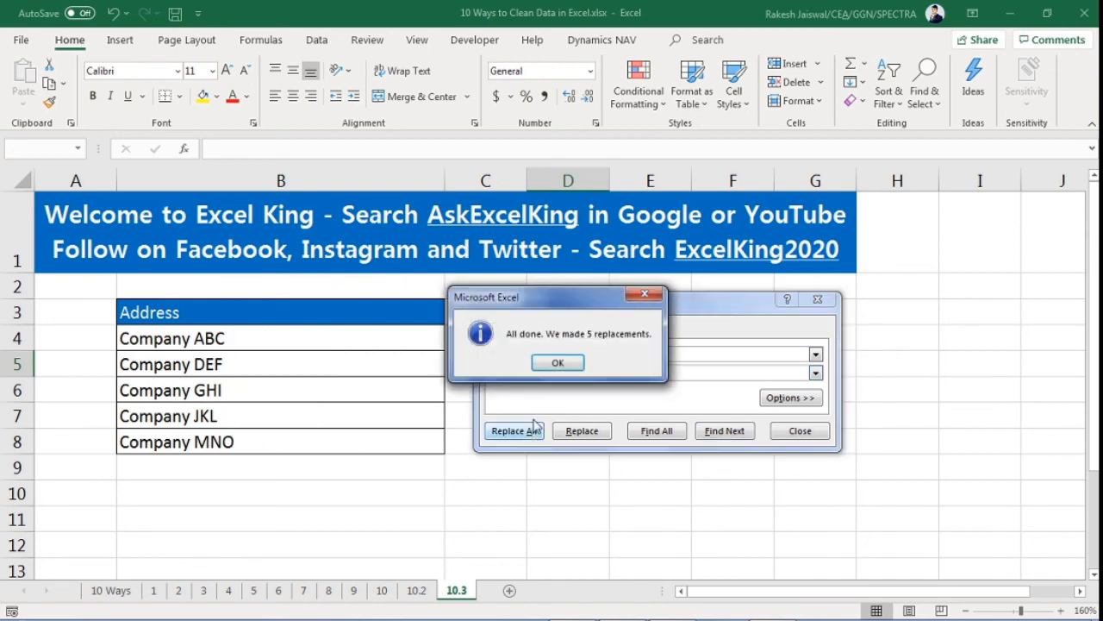
left_click(558, 363)
left_click(800, 431)
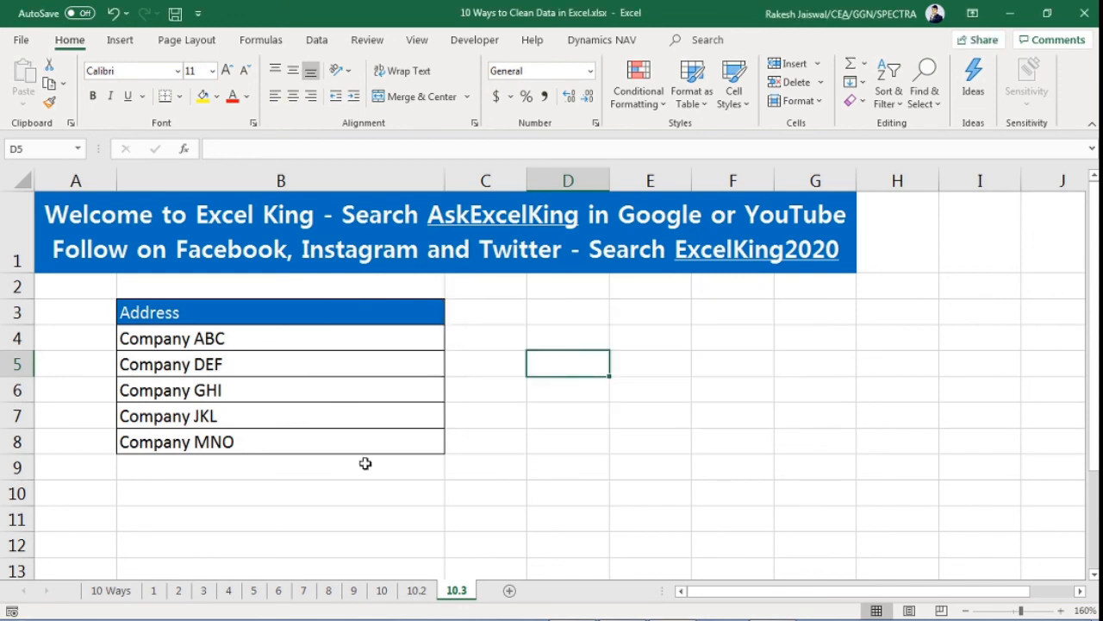
left_click(363, 336)
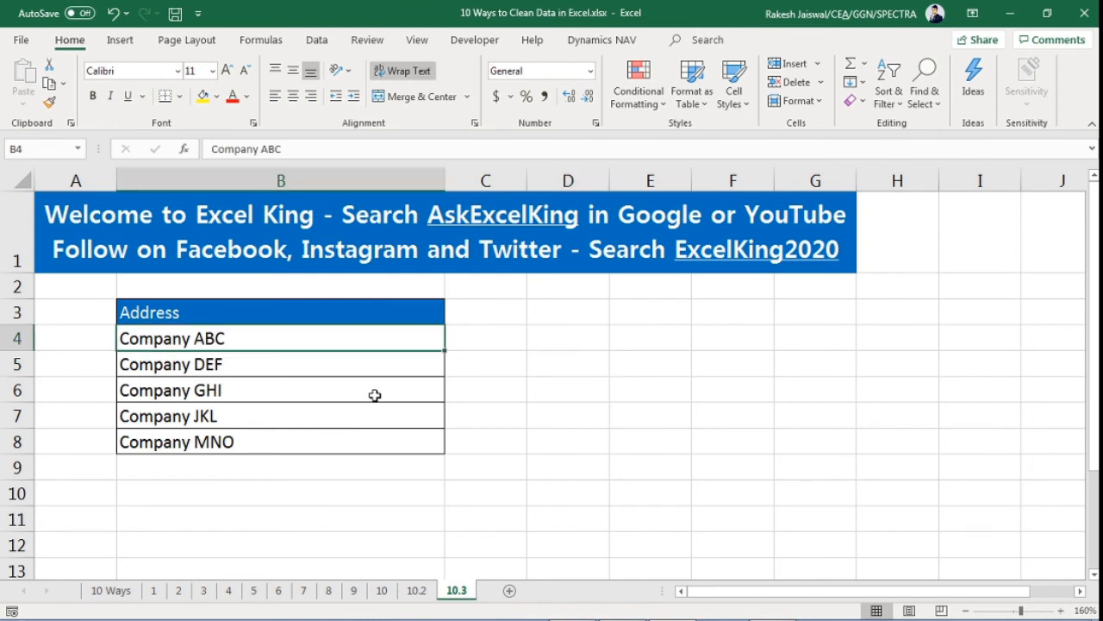